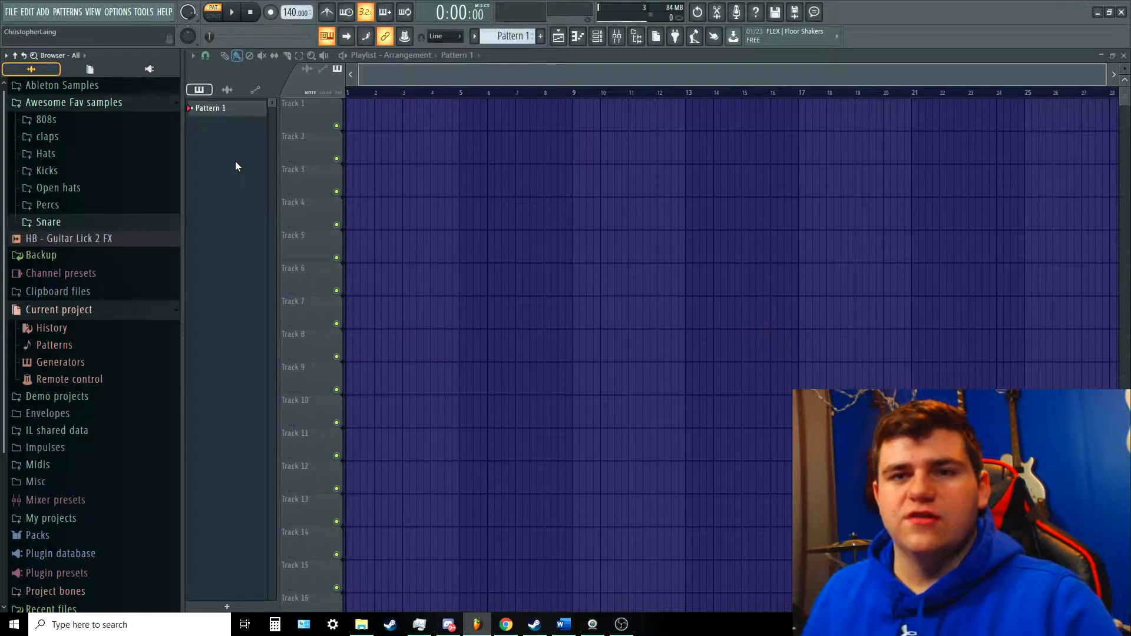
# Step: Open the Melody Loops folder of the Cymatics Diamonds sample pack inside Ableton Samples
pyautogui.click(81, 89)
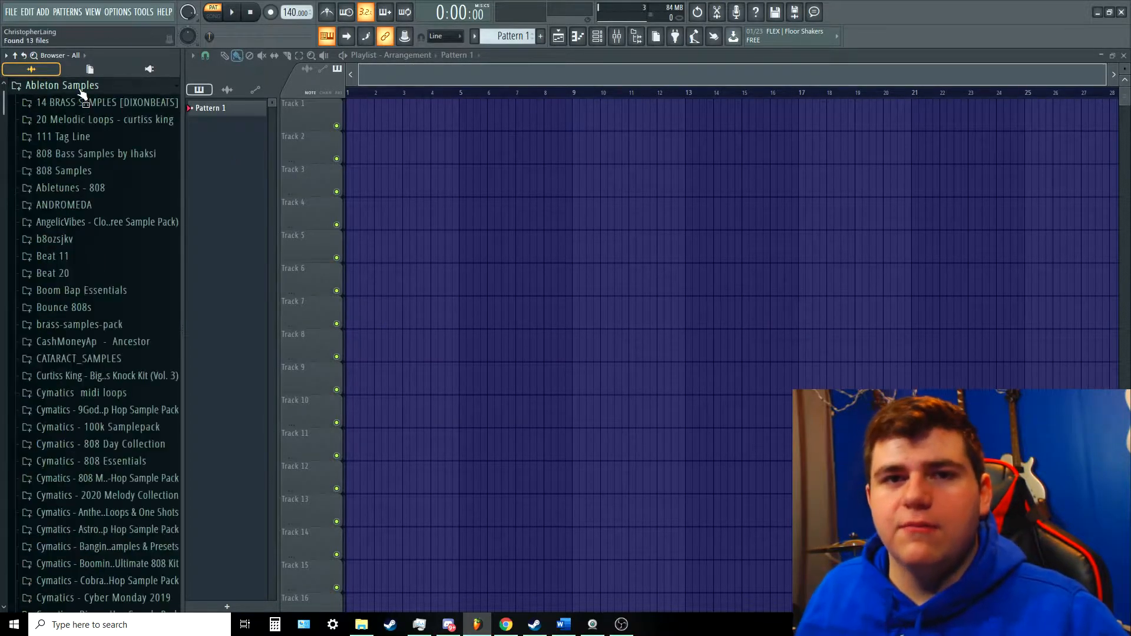
pyautogui.scroll(-9, 132, 248)
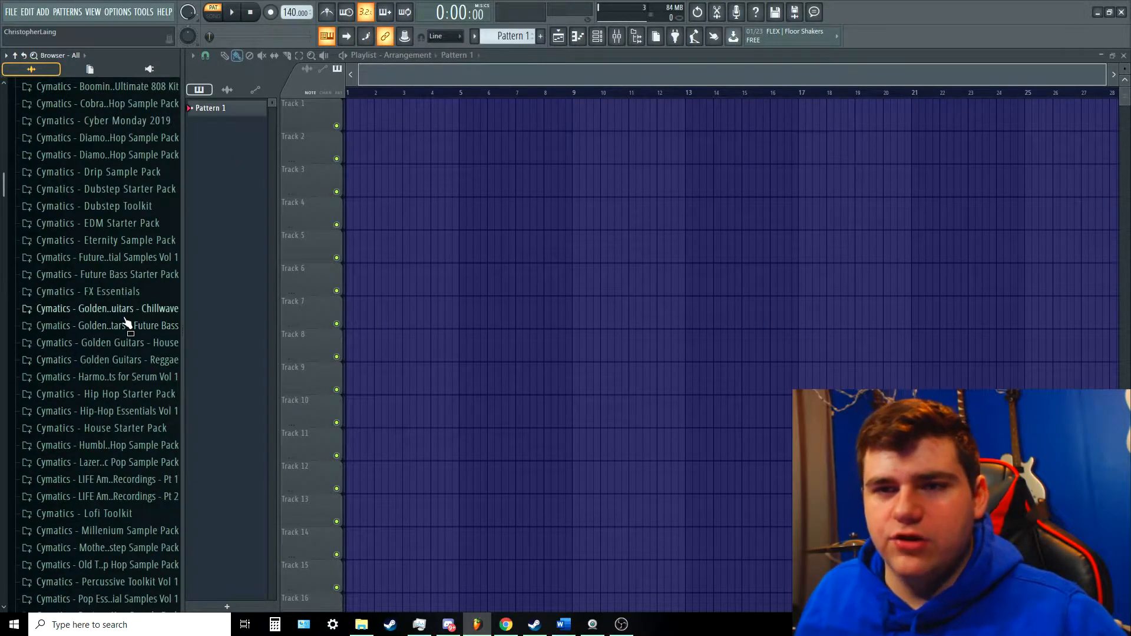
pyautogui.click(125, 156)
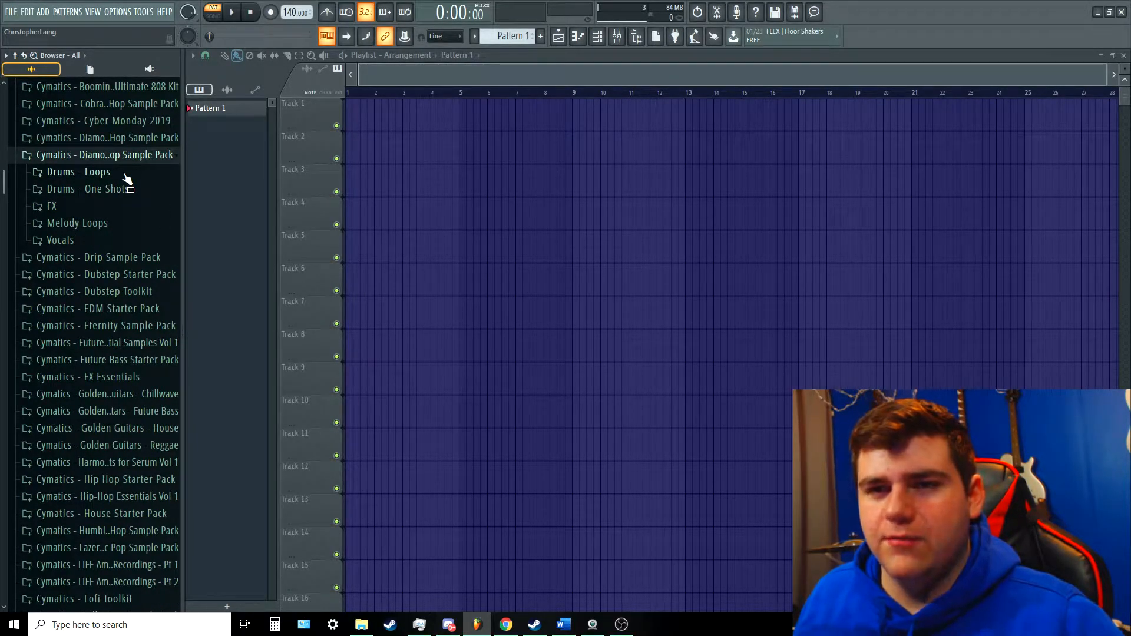
pyautogui.click(125, 175)
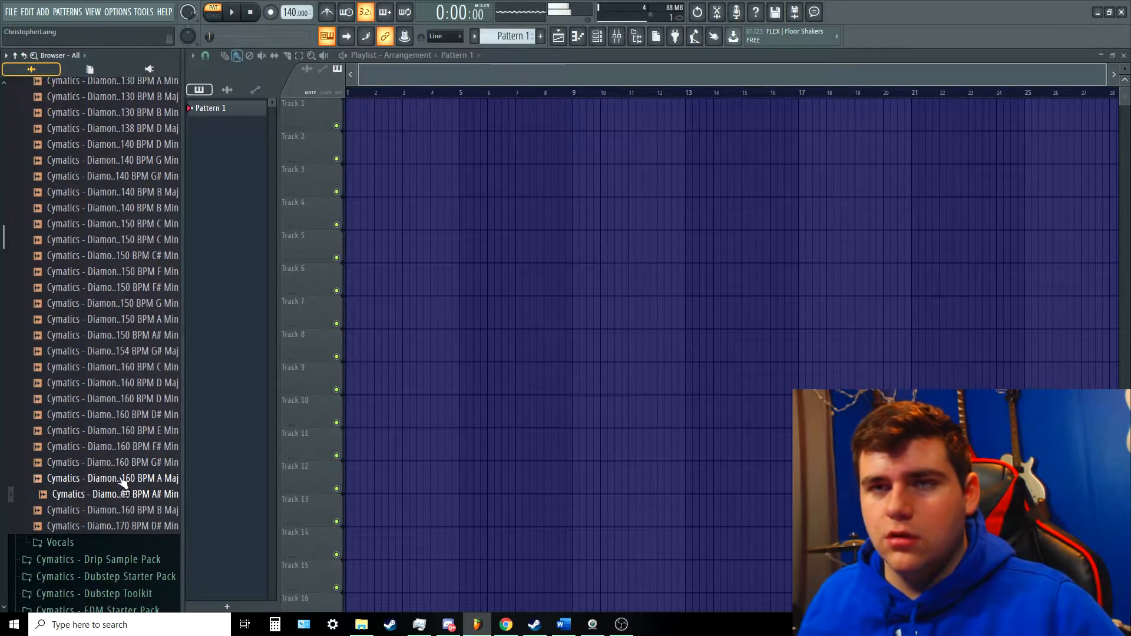
# Step: Audition the 160 BPM loops and place Cymatics - Diamonds Melody Loop 53 - 160 BPM A# Min at the start of Track 1
pyautogui.click(122, 480)
pyautogui.click(111, 497)
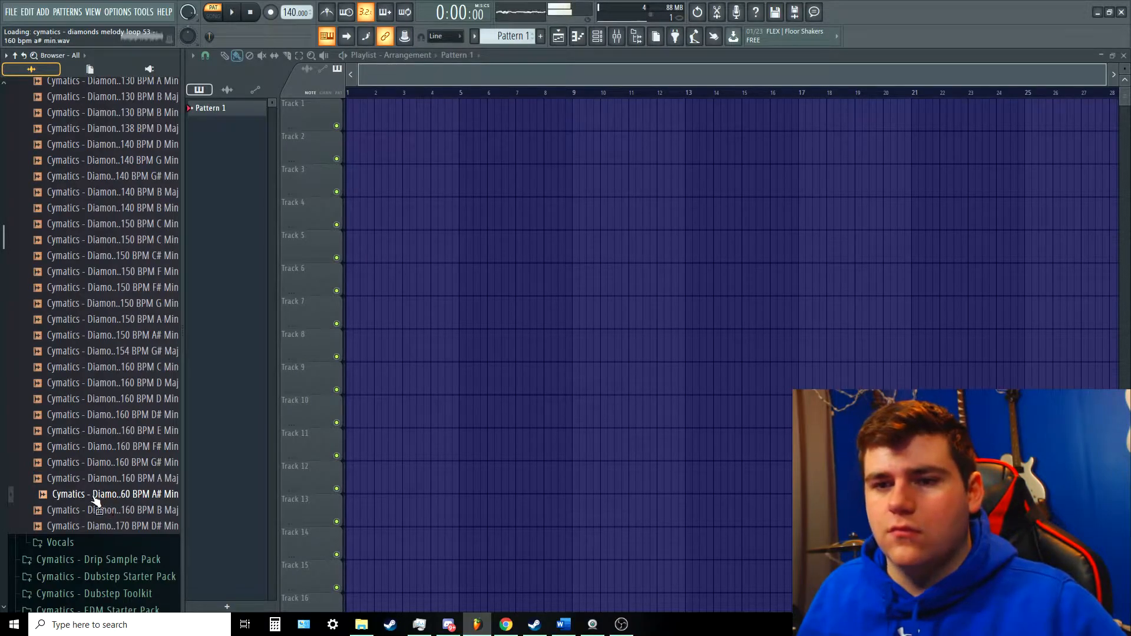
pyautogui.moveTo(94, 497); pyautogui.dragTo(352, 121)
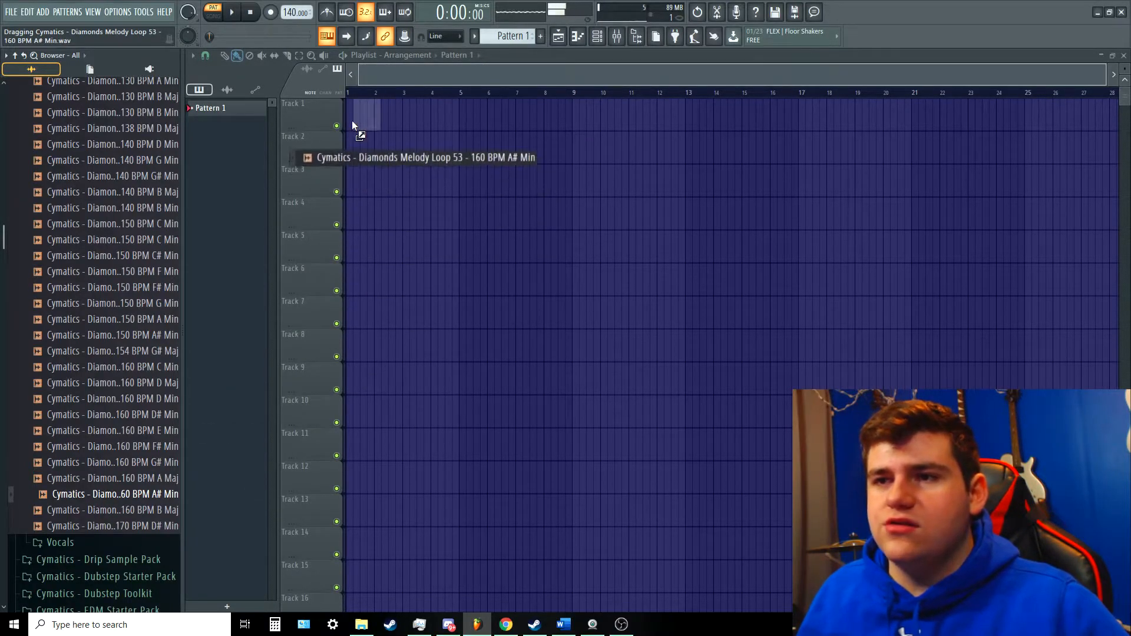
pyautogui.moveTo(352, 120); pyautogui.dragTo(351, 121)
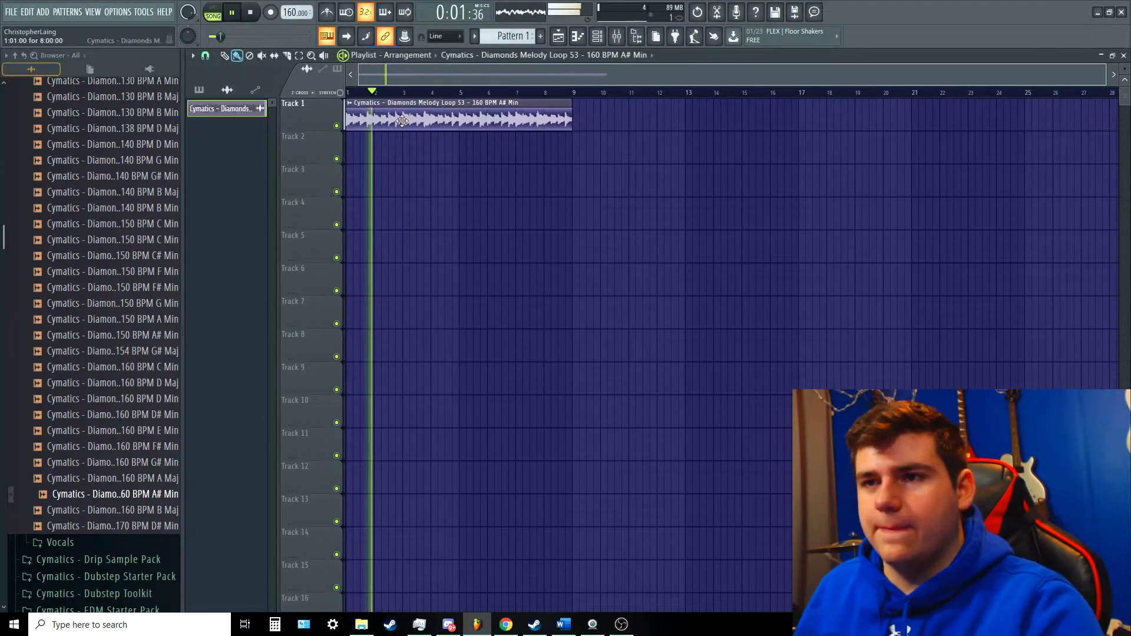
# Step: Open the melody loop's sample settings and lower its volume to 47% during playback
pyautogui.doubleClick(366, 118)
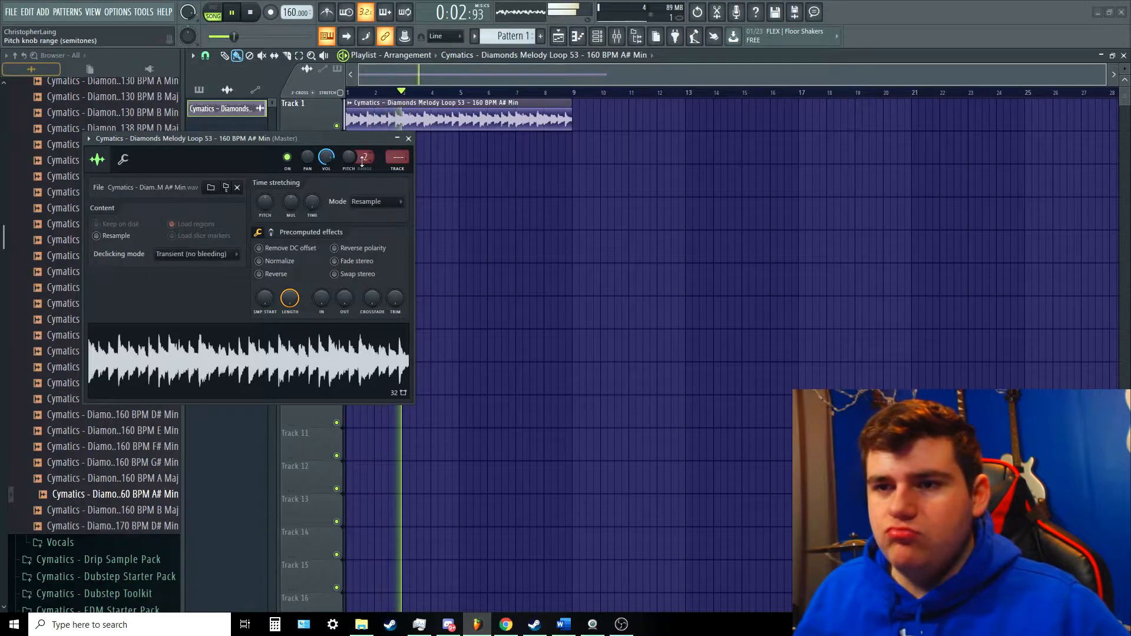
pyautogui.moveTo(326, 159); pyautogui.dragTo(326, 160)
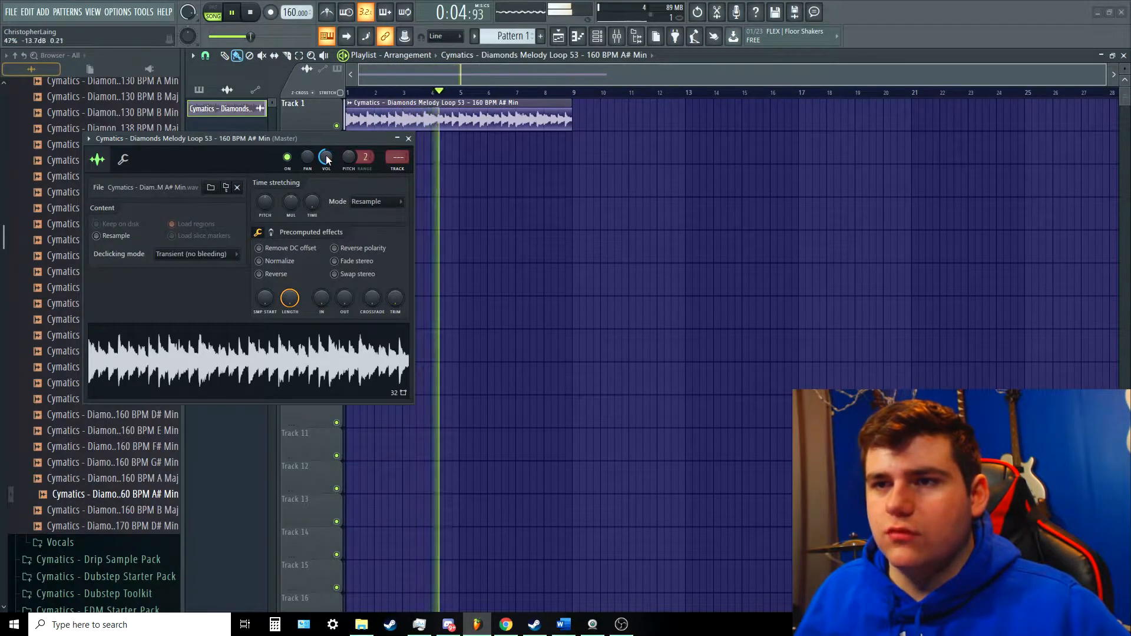
pyautogui.press('space')
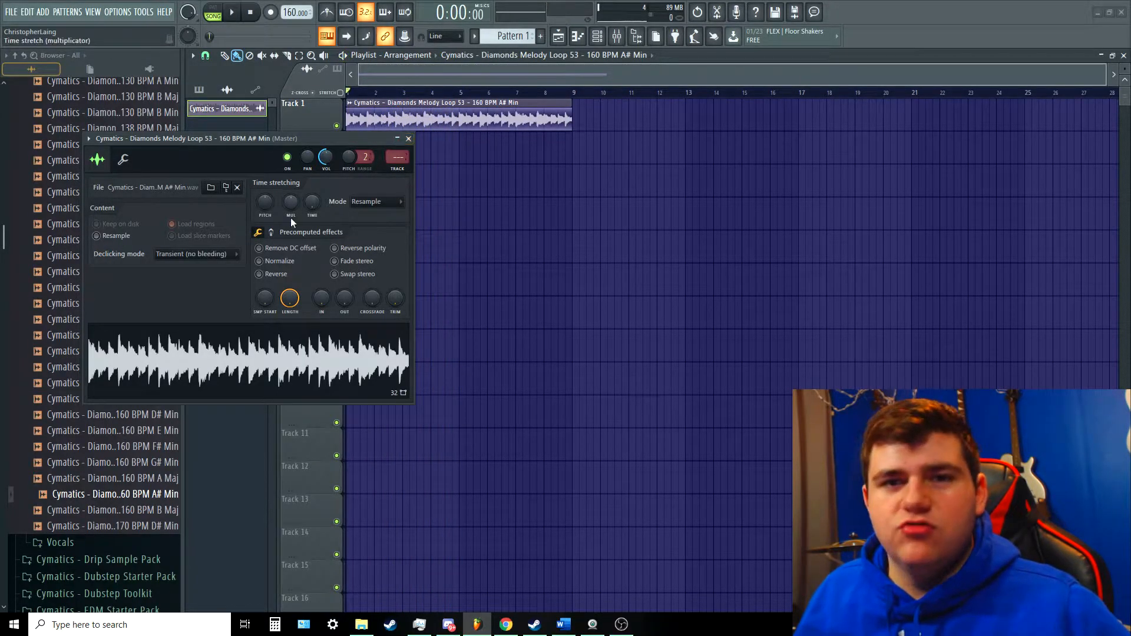
# Step: Set the melody loop's time-stretching mode to Auto with a raised pitch and play it back
pyautogui.click(361, 207)
pyautogui.click(360, 235)
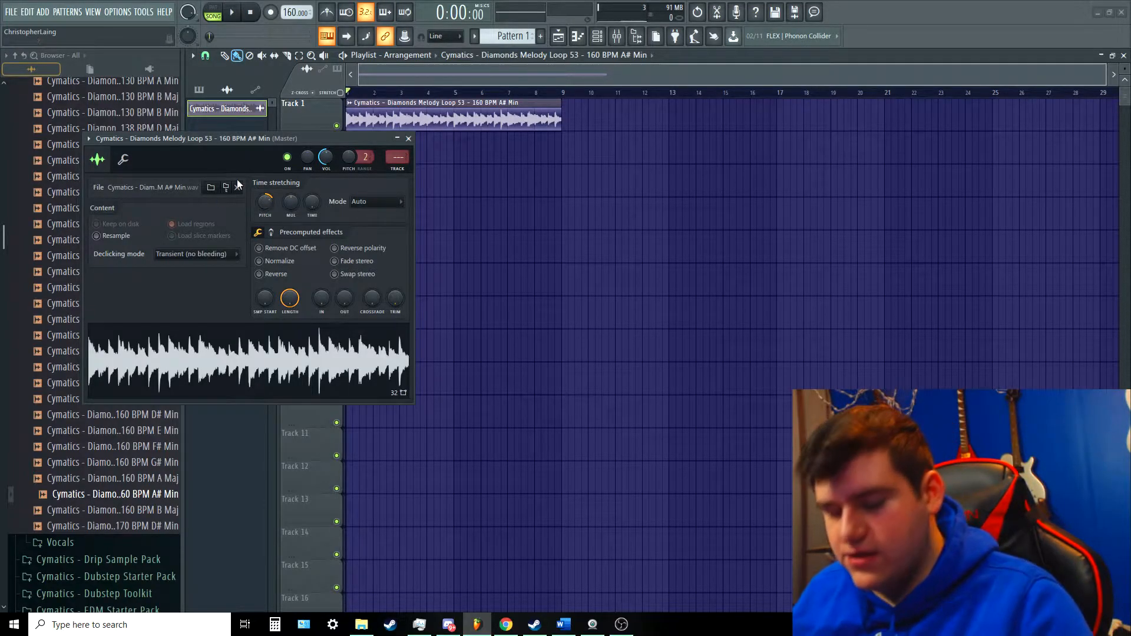
pyautogui.press('space')
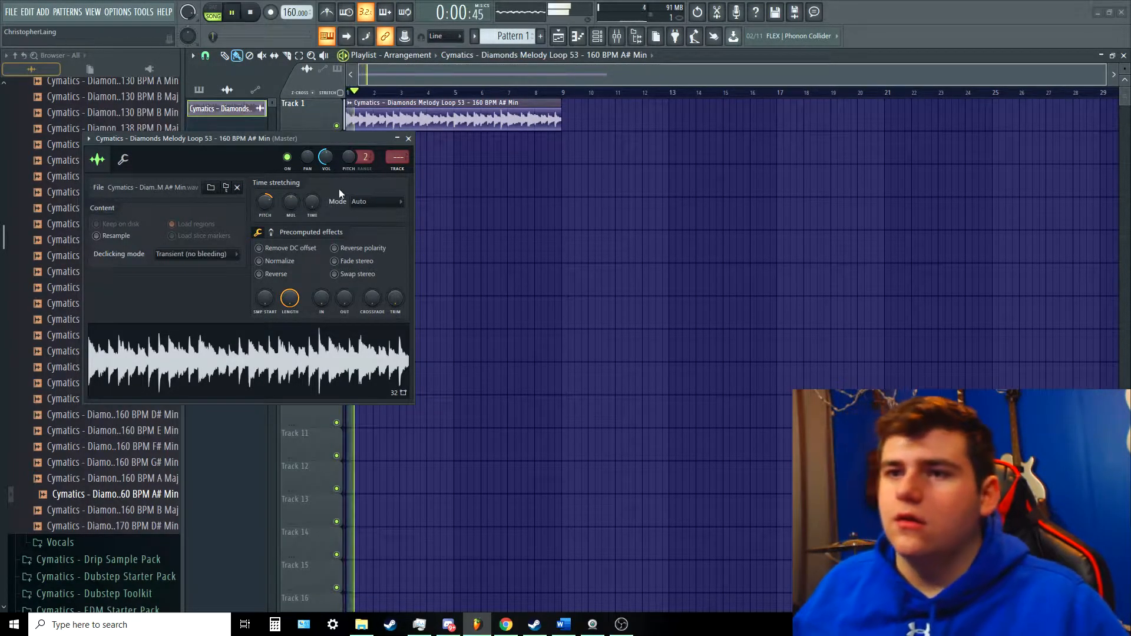
pyautogui.press('space')
# Step: Compare the loop at its default pitch, raise the time-stretching pitch again and close the sample settings
pyautogui.keyDown('alt'); pyautogui.click(265, 202); pyautogui.keyUp('alt')
pyautogui.press('space')
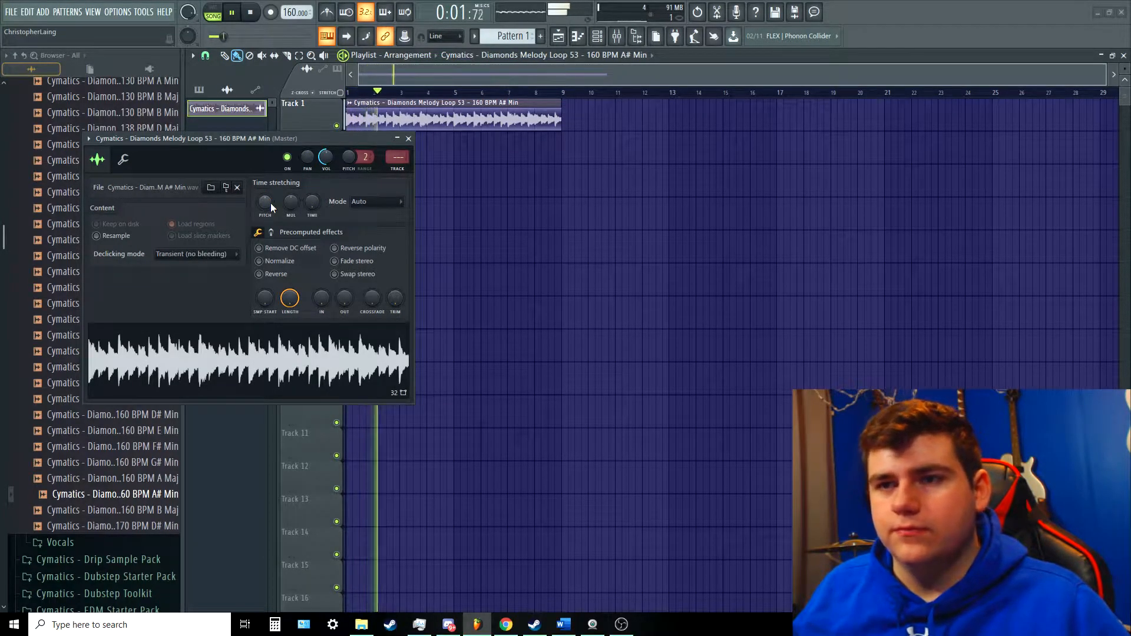
pyautogui.press('space')
pyautogui.moveTo(269, 203); pyautogui.dragTo(265, 209)
pyautogui.press('space')
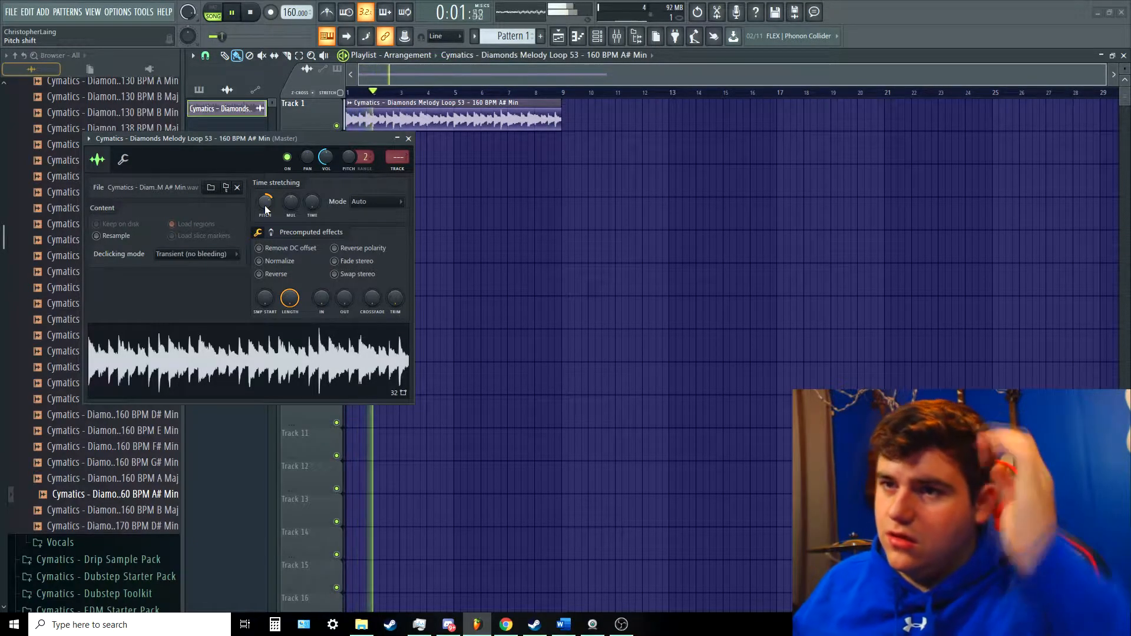
pyautogui.click(408, 141)
pyautogui.press('space')
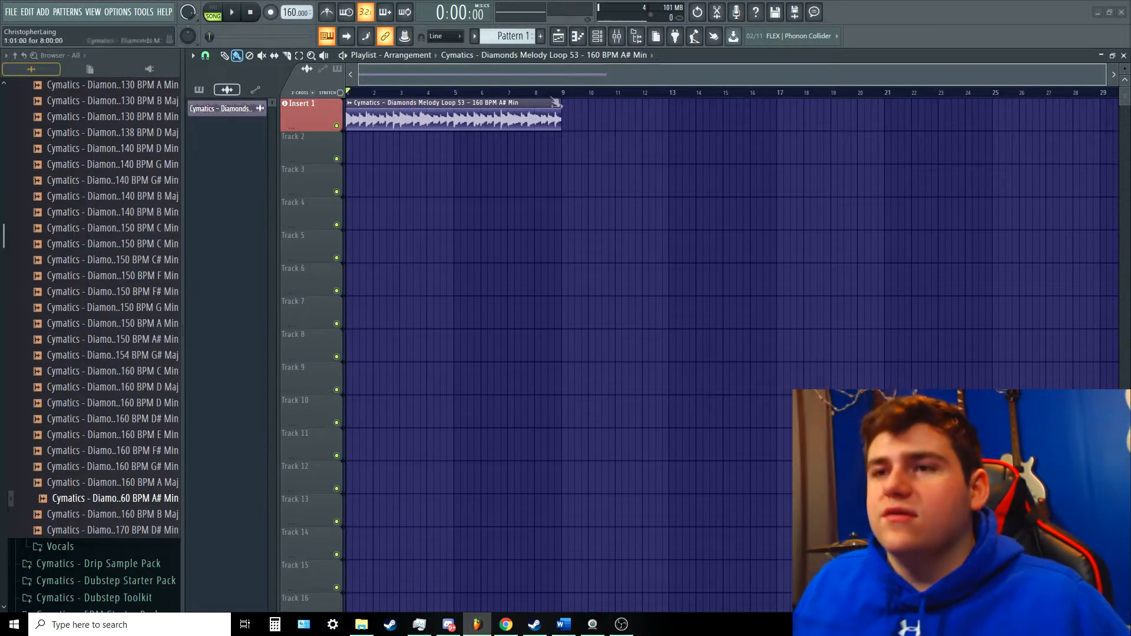
# Step: Add an Xpand!2 instrument channel and load the 21 Vocalish preset from 11 Soft Leads
pyautogui.click(597, 37)
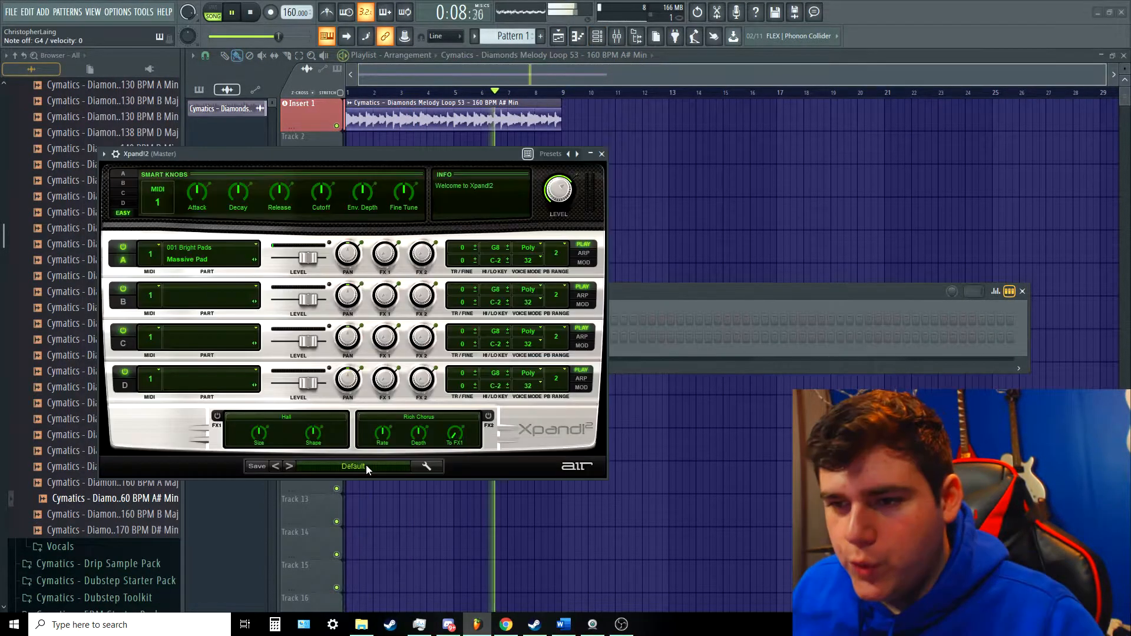
pyautogui.click(367, 468)
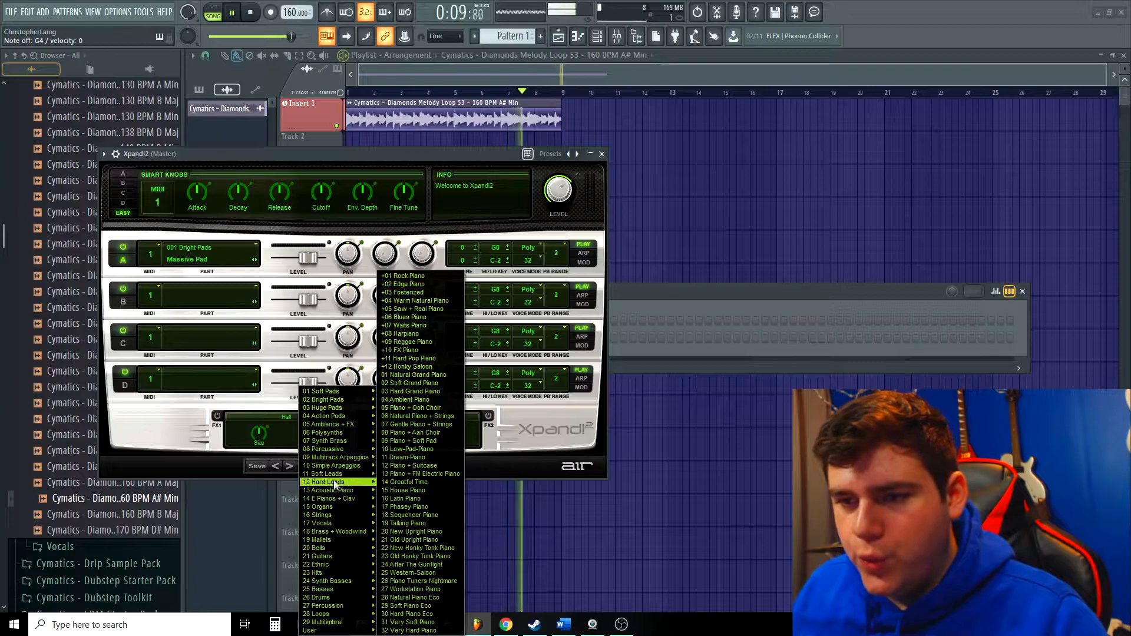
pyautogui.moveTo(339, 473)
pyautogui.click(416, 501)
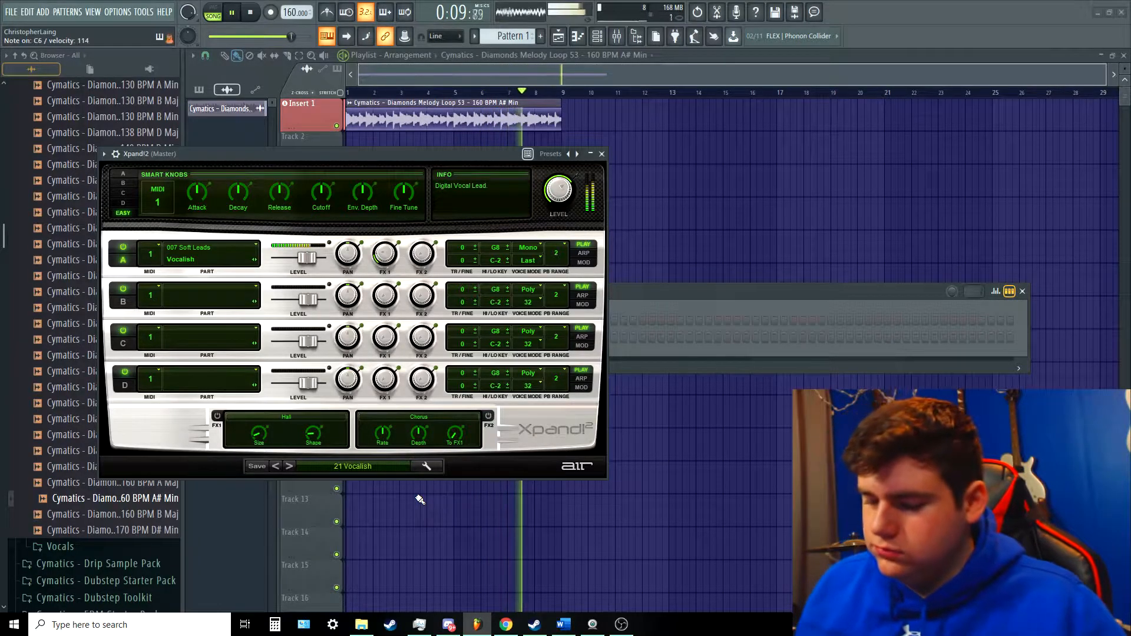
# Step: Place Pattern 1 at the start of Track 2 and extend it to the melody loop's length
pyautogui.moveTo(412, 154); pyautogui.dragTo(404, 319)
pyautogui.click(365, 147)
pyautogui.rightClick(435, 150)
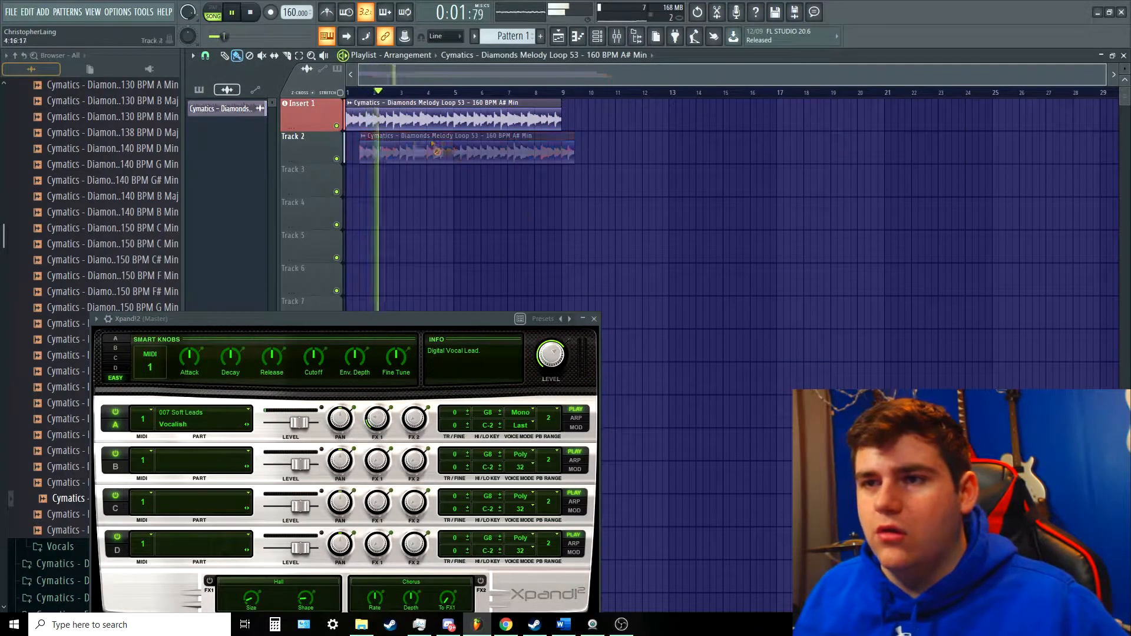
pyautogui.click(199, 90)
pyautogui.click(396, 152)
pyautogui.rightClick(471, 160)
pyautogui.click(234, 112)
pyautogui.moveTo(368, 152)
pyautogui.mouseDown()
pyautogui.moveTo(399, 156)
pyautogui.moveTo(367, 142)
pyautogui.moveTo(561, 142)
pyautogui.mouseUp()
pyautogui.rightClick(401, 157)
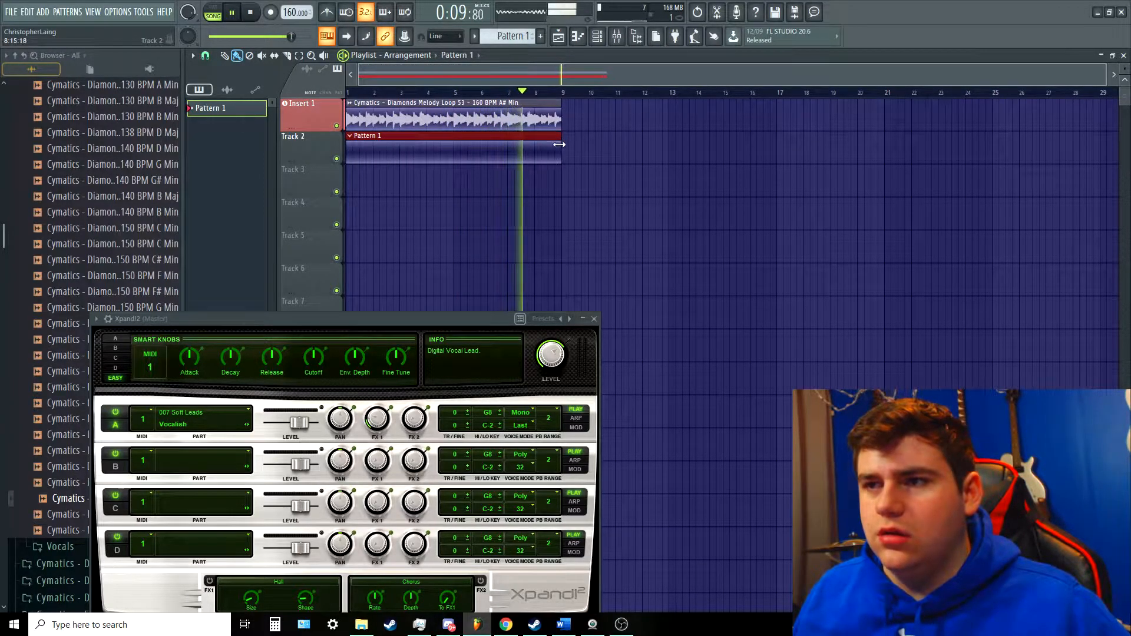
# Step: Record an Xpand!2 lead melody into Pattern 1 over the melody loop with the metronome on
pyautogui.moveTo(371, 324); pyautogui.dragTo(348, 206)
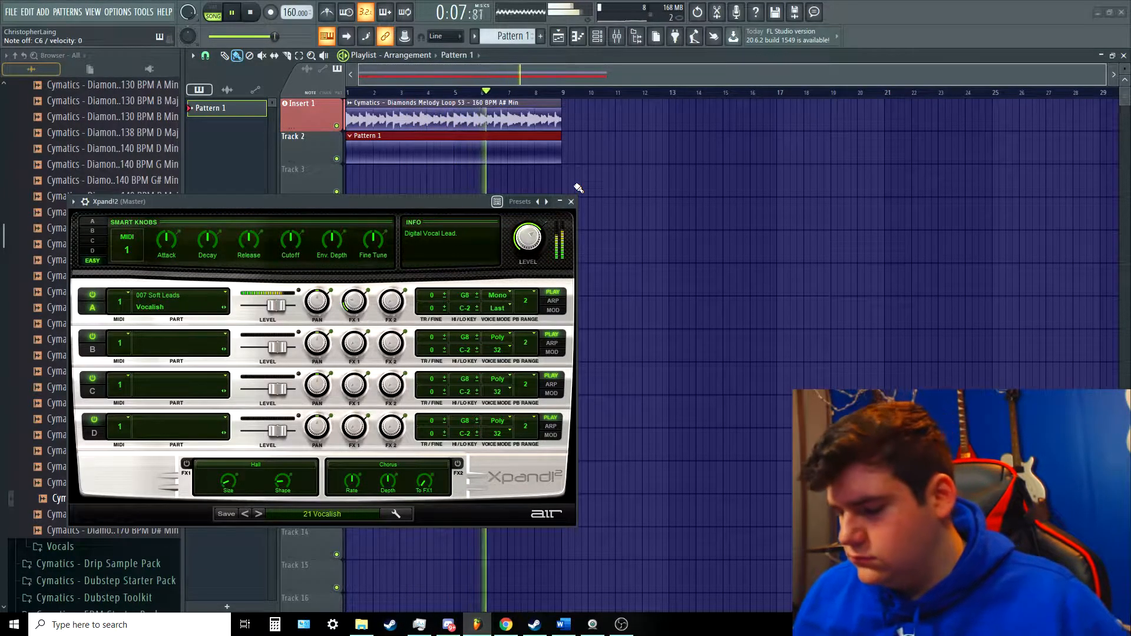
pyautogui.press('space')
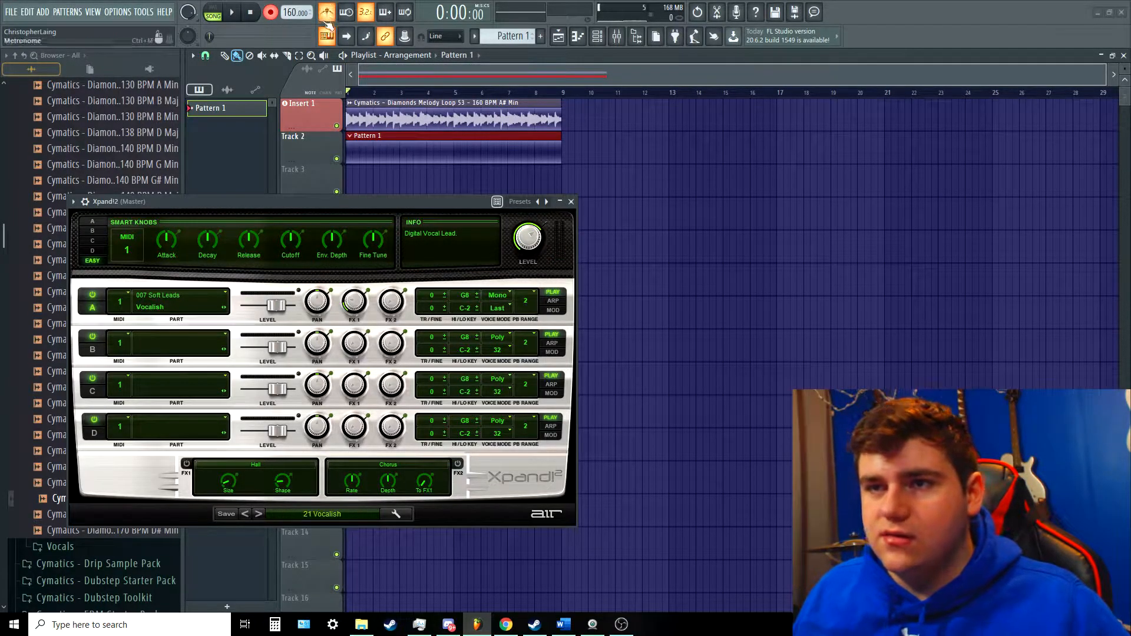
pyautogui.press('space')
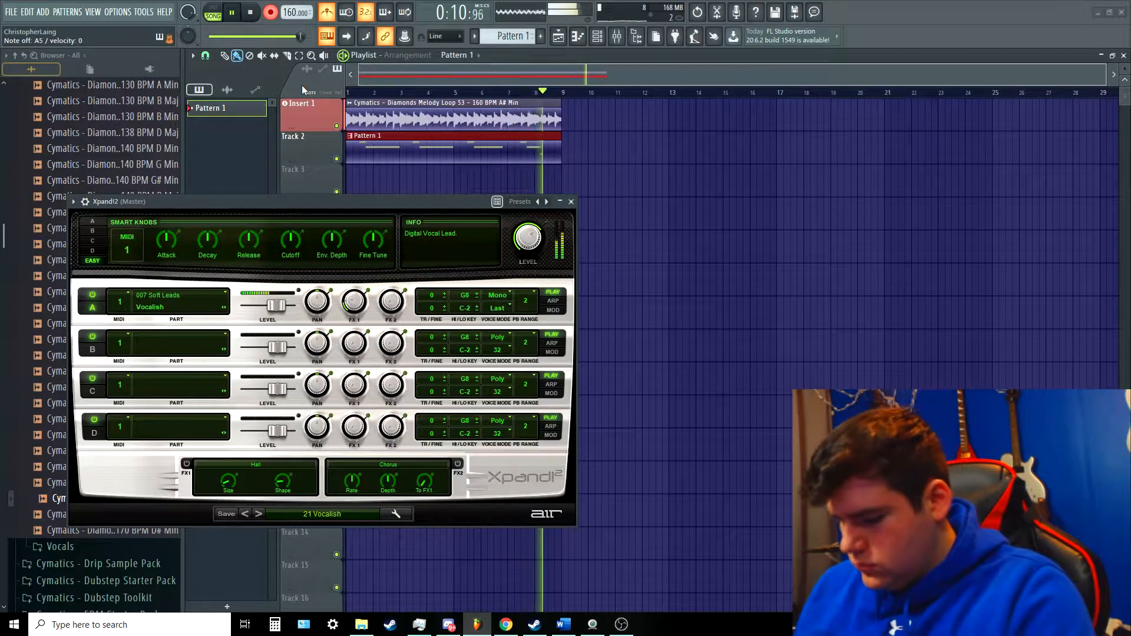
pyautogui.press('space')
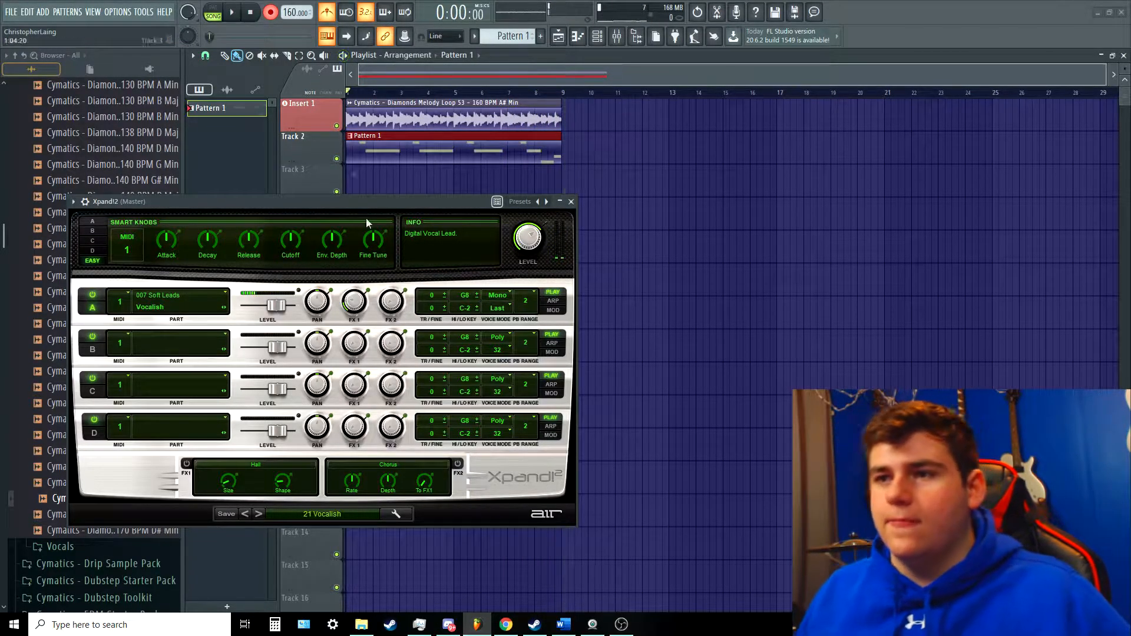
# Step: Quantize all recorded Xpand!2 notes of Pattern 1 in the piano roll and play the result
pyautogui.doubleClick(400, 136)
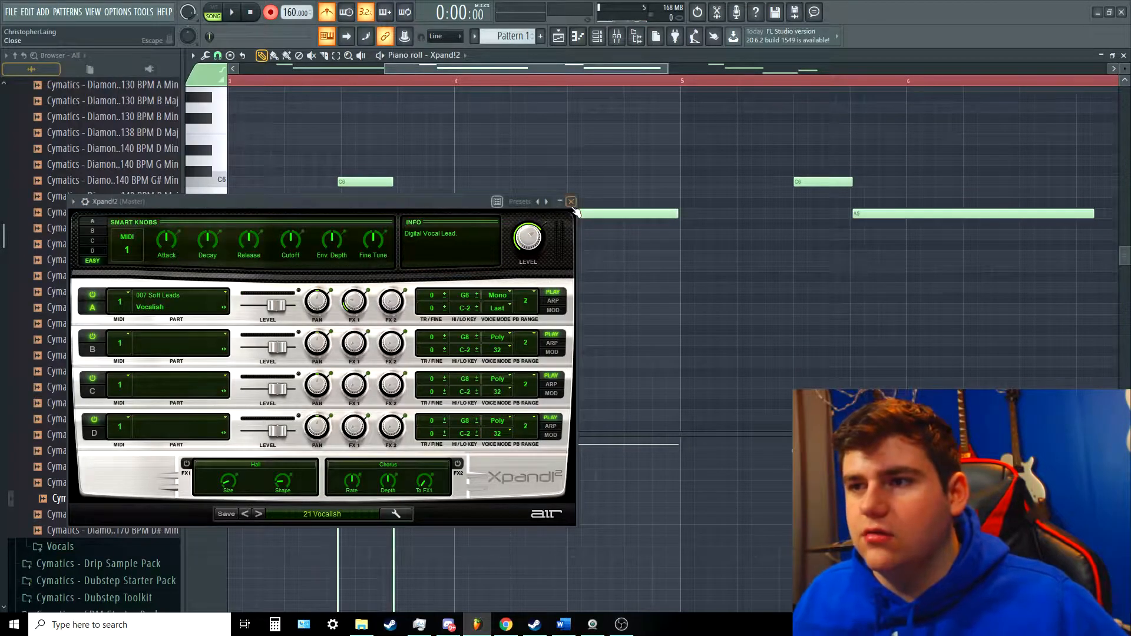
pyautogui.click(571, 202)
pyautogui.moveTo(401, 69); pyautogui.dragTo(246, 69)
pyautogui.hotkey('ctrl', 'a')
pyautogui.hotkey('ctrl', 'q')
pyautogui.press('space')
pyautogui.hotkey('ctrl', 'd')
pyautogui.press('space')
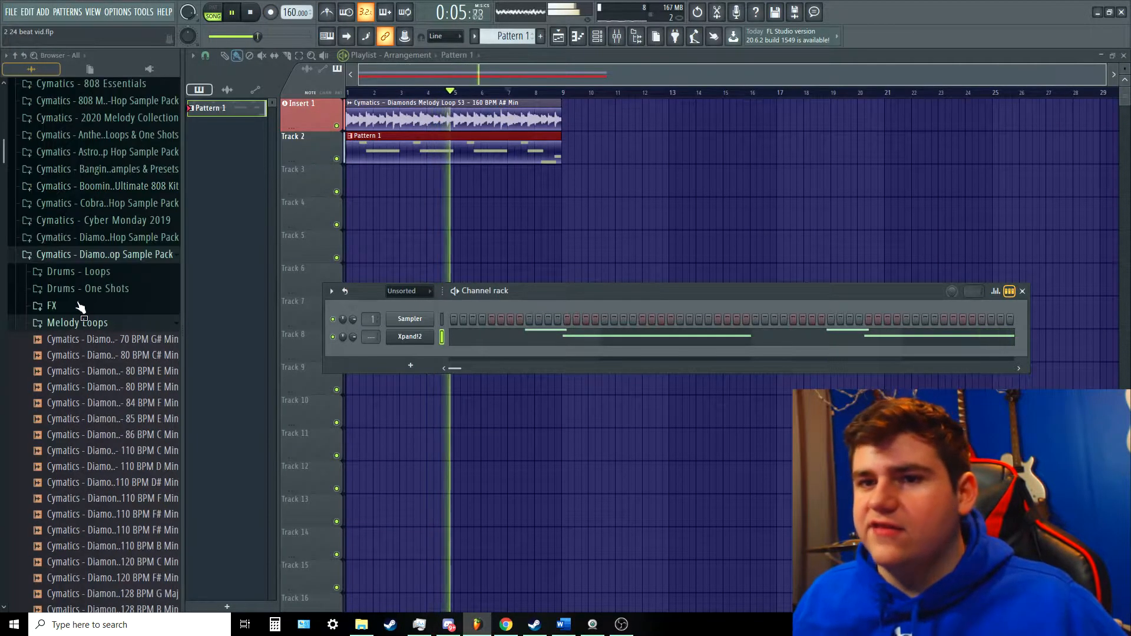
# Step: Collapse the Melody Loops and Cymatics Diamonds sample pack folders in the browser
pyautogui.click(77, 322)
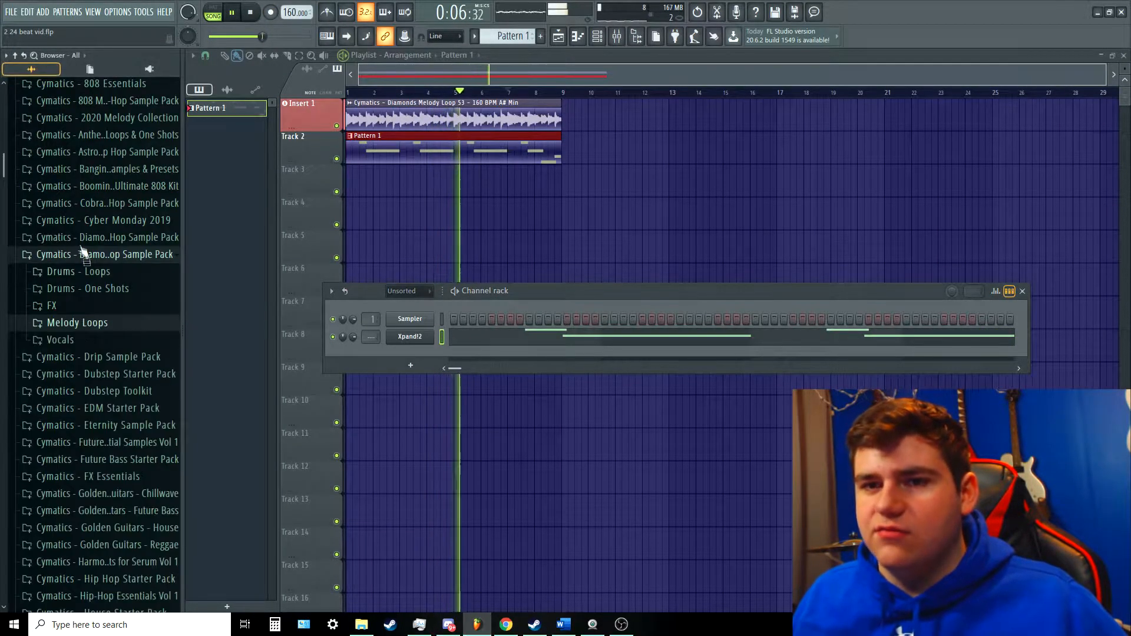
pyautogui.click(83, 254)
pyautogui.scroll(5, 83, 235)
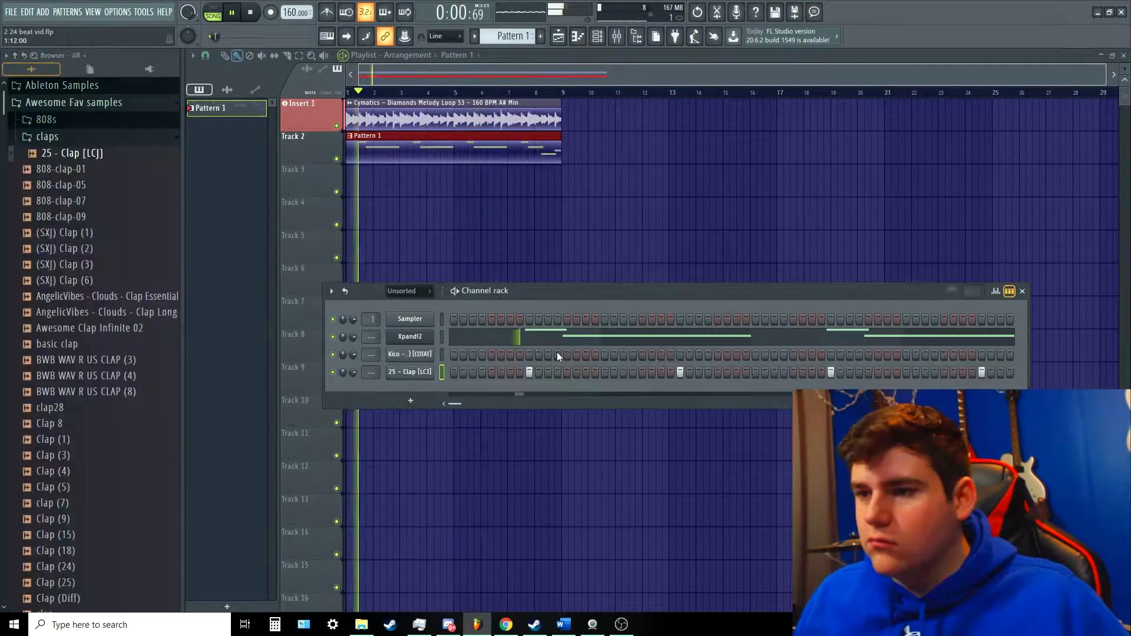
# Step: Add kick hits to the step sequence at 1:13, 1:15, 3:15 and 4:03
pyautogui.click(566, 355)
pyautogui.click(586, 355)
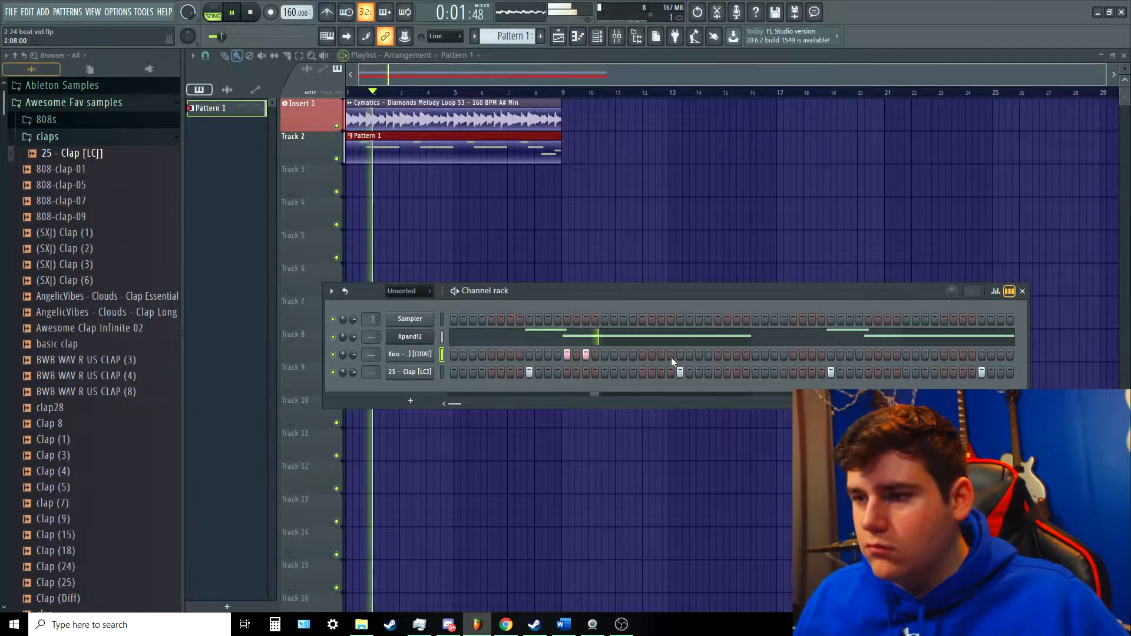
pyautogui.hscroll(5, 735, 366)
pyautogui.click(689, 355)
pyautogui.rightClick(688, 355)
pyautogui.press('space')
pyautogui.press('space')
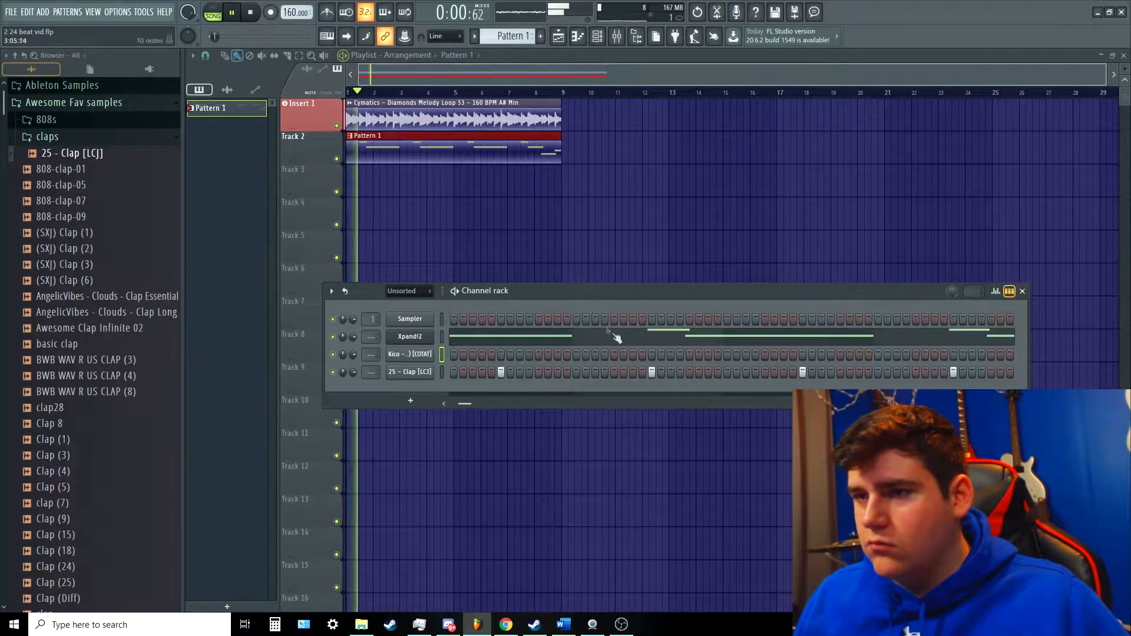
pyautogui.press('F6')
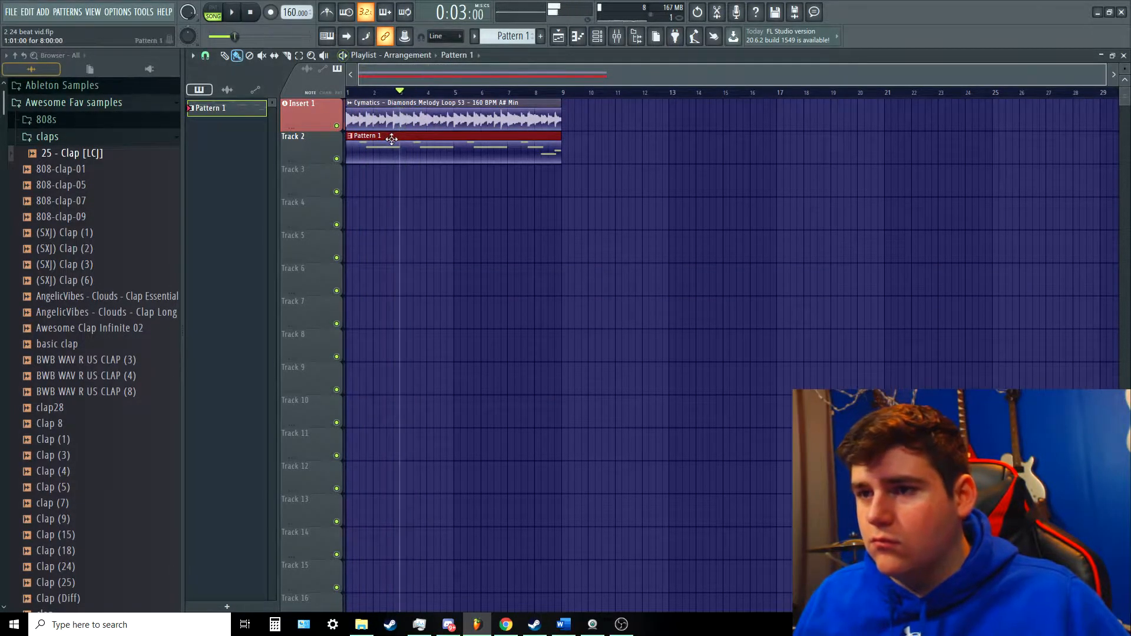
pyautogui.press('F6')
pyautogui.click(709, 355)
pyautogui.click(747, 356)
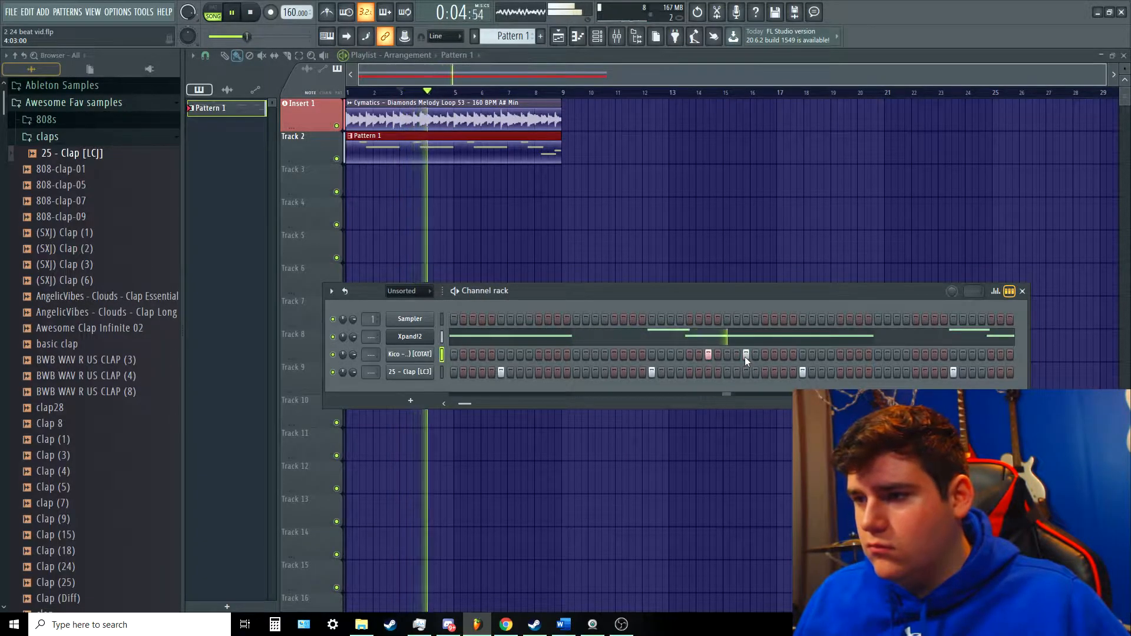
# Step: Add kick hits near the end of the pattern at 7:15 and 8:05
pyautogui.moveTo(467, 404); pyautogui.dragTo(499, 403)
pyautogui.click(708, 355)
pyautogui.click(727, 355)
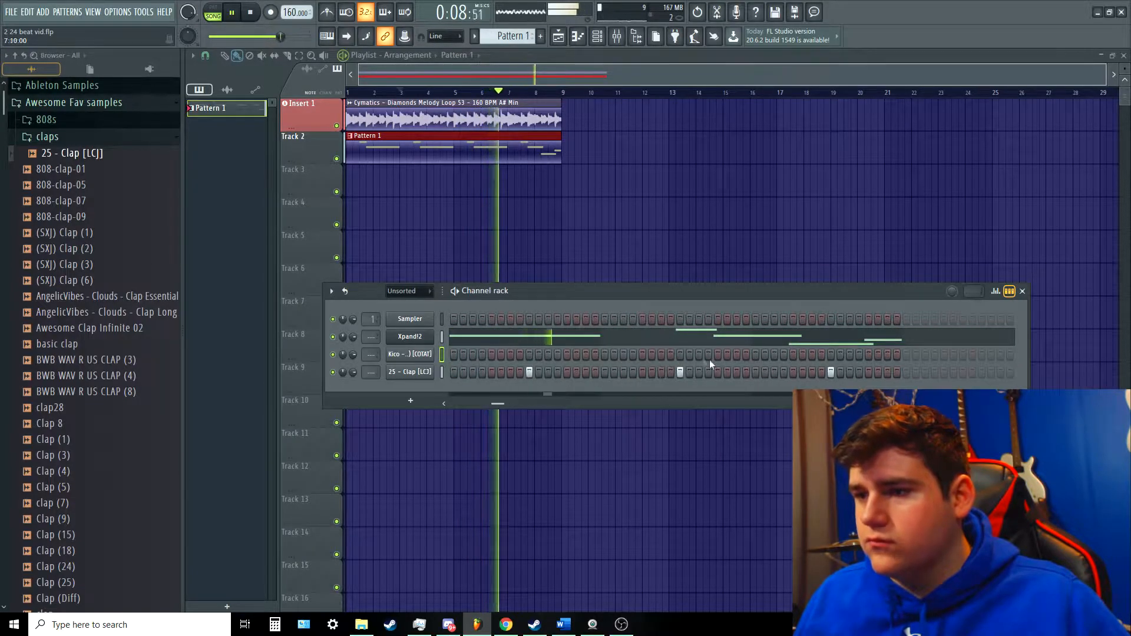
pyautogui.click(736, 355)
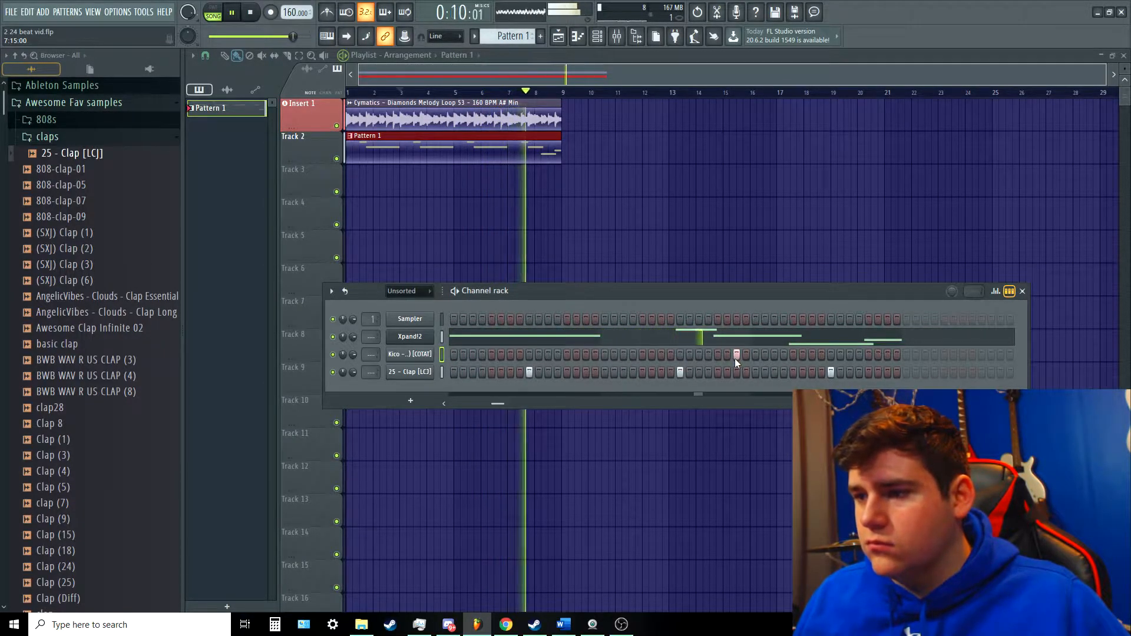
pyautogui.click(784, 355)
pyautogui.rightClick(784, 356)
pyautogui.click(793, 355)
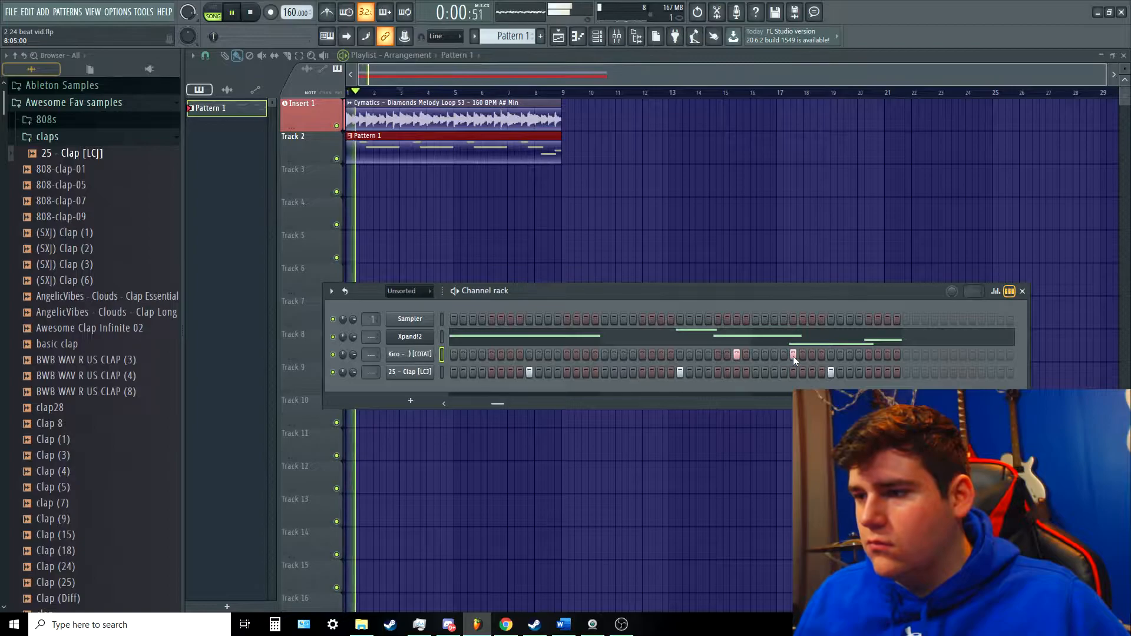
# Step: Stop playback, open the Hats folder in place of claps, and audition the Cymatics Diamonds and Drip closed hihats against the beat
pyautogui.press('space')
pyautogui.moveTo(498, 404); pyautogui.dragTo(454, 403)
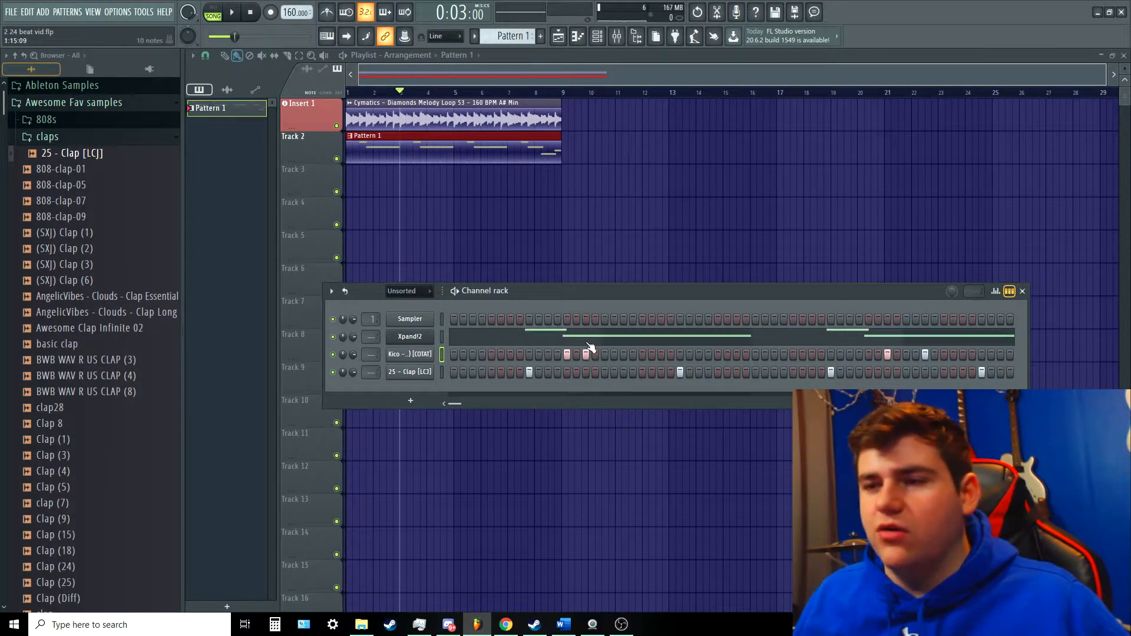
pyautogui.click(118, 139)
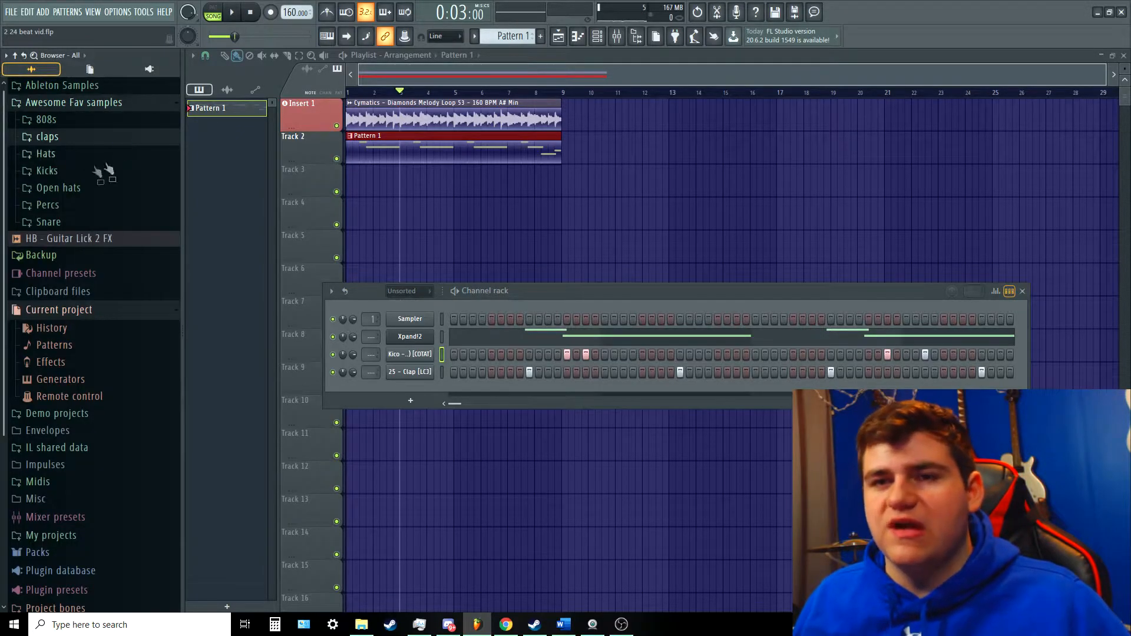
pyautogui.click(69, 156)
pyautogui.click(108, 332)
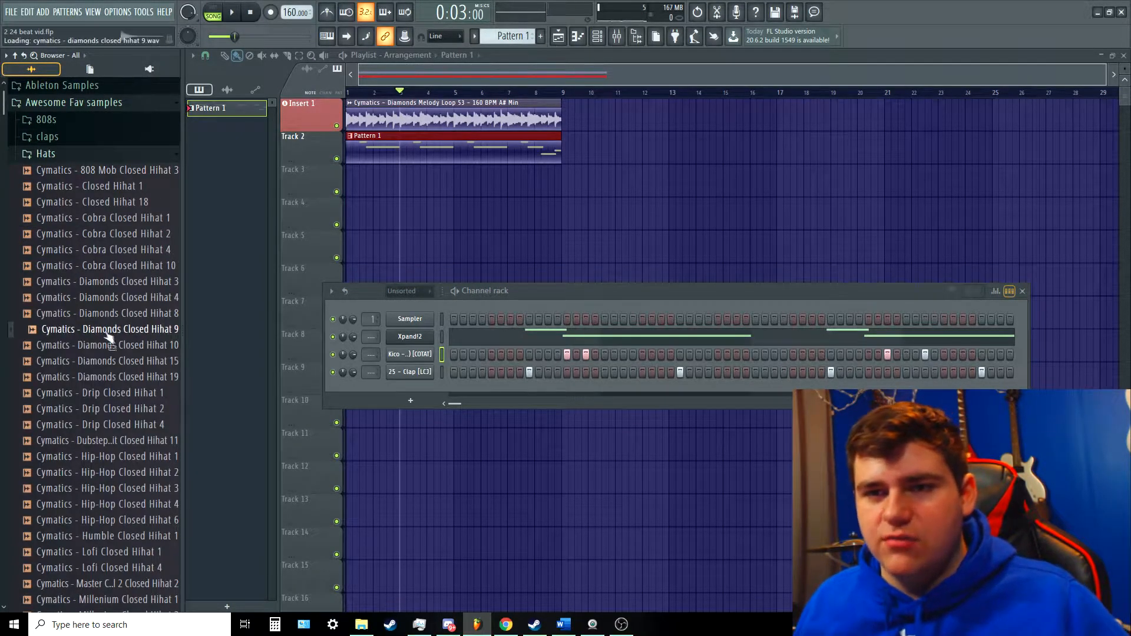
pyautogui.press('space')
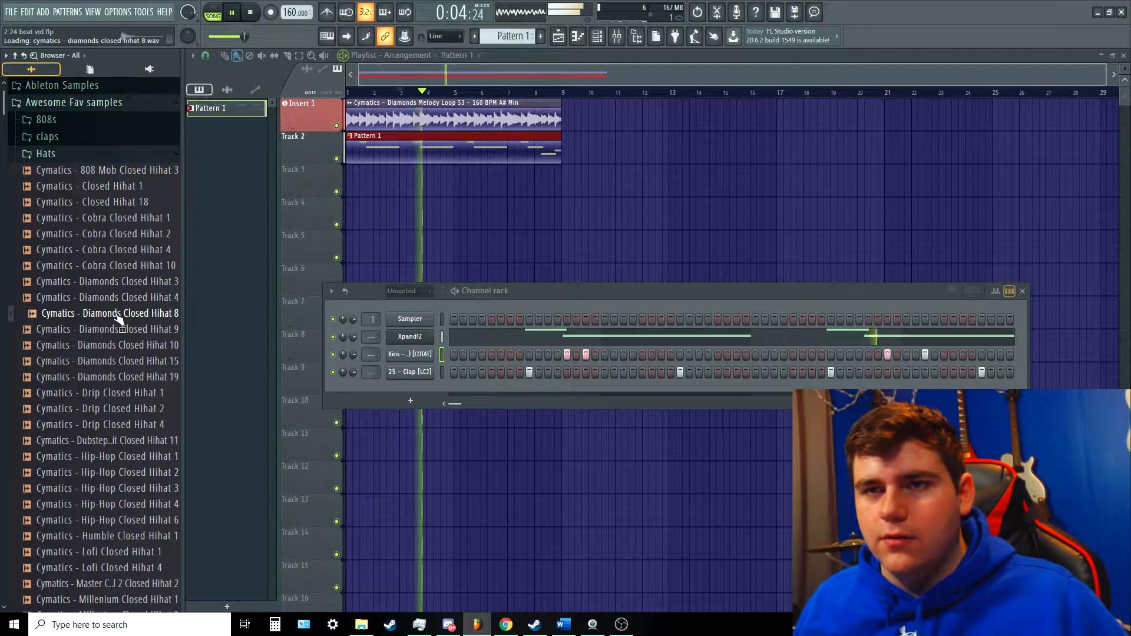
pyautogui.click(115, 362)
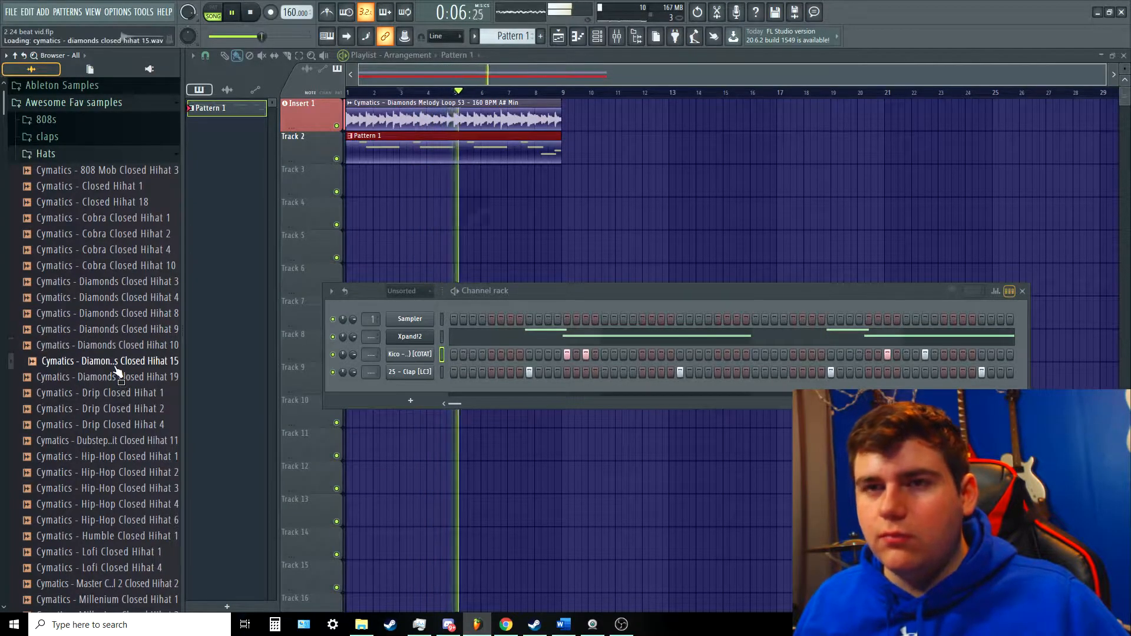
pyautogui.click(112, 377)
pyautogui.click(121, 407)
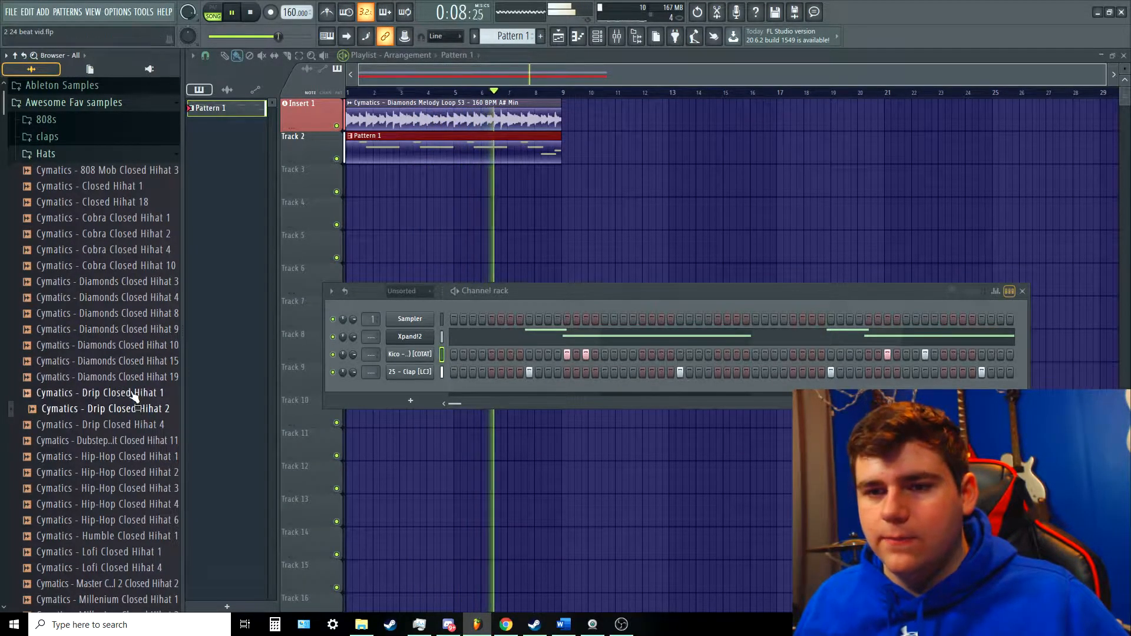
# Step: Compare Cymatics Diamonds Closed Hihats 15 and 19, Drip Closed Hihats 1 and 2, and Hip-Hop Closed Hihat 2 with playback stopped
pyautogui.press('space')
pyautogui.click(118, 392)
pyautogui.click(124, 378)
pyautogui.click(114, 471)
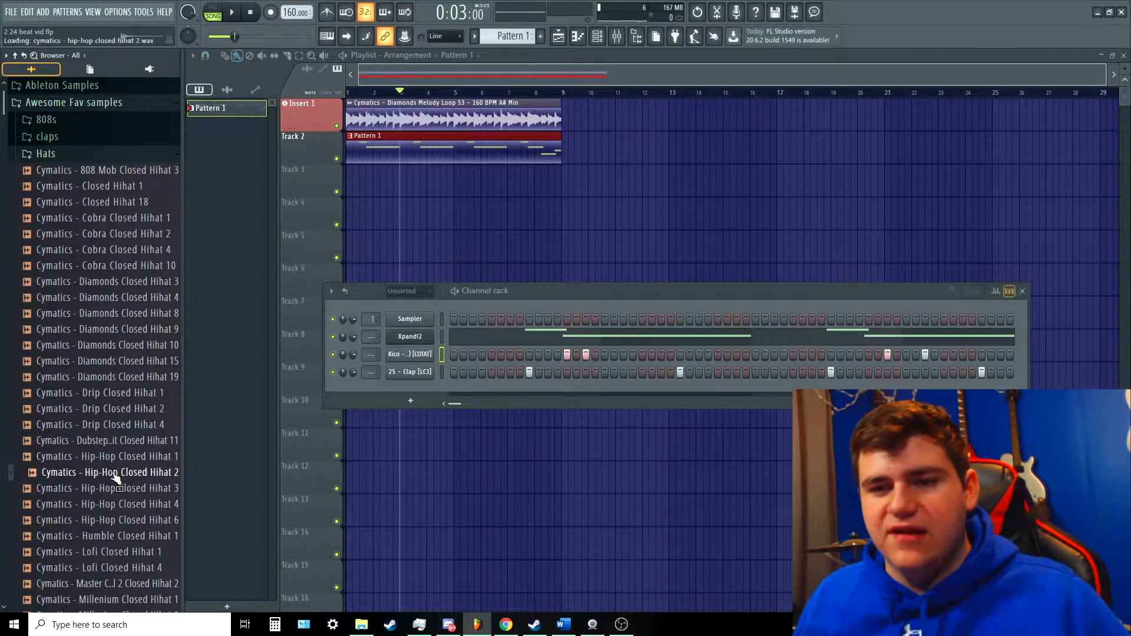
pyautogui.click(118, 361)
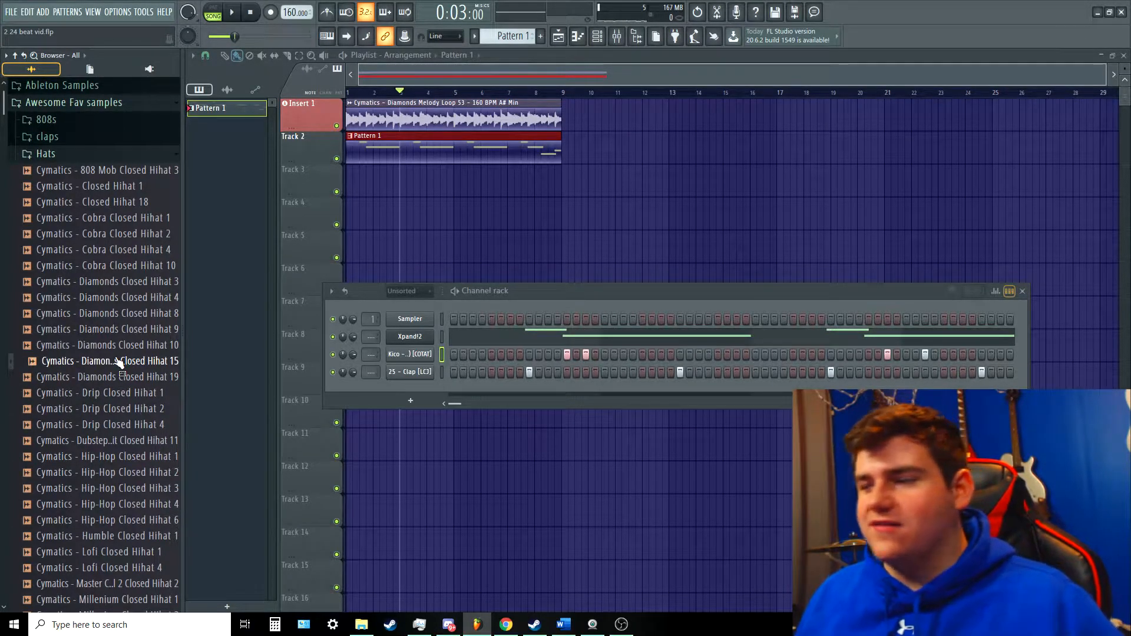
pyautogui.click(117, 393)
pyautogui.click(121, 408)
# Step: Audition the Millenium 4 and 5, Servida 1, Uzi 3 and WRLD 3 closed hihats further down the Hats folder
pyautogui.scroll(-6, 120, 424)
pyautogui.click(118, 377)
pyautogui.click(114, 361)
pyautogui.click(114, 410)
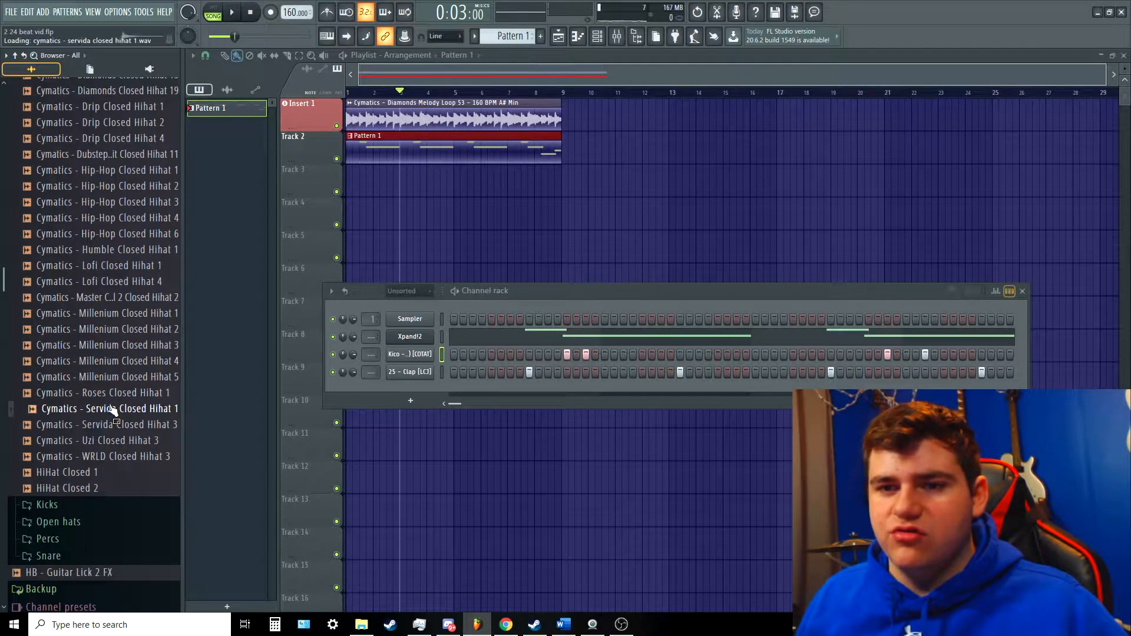
pyautogui.click(130, 441)
pyautogui.click(131, 458)
pyautogui.click(128, 443)
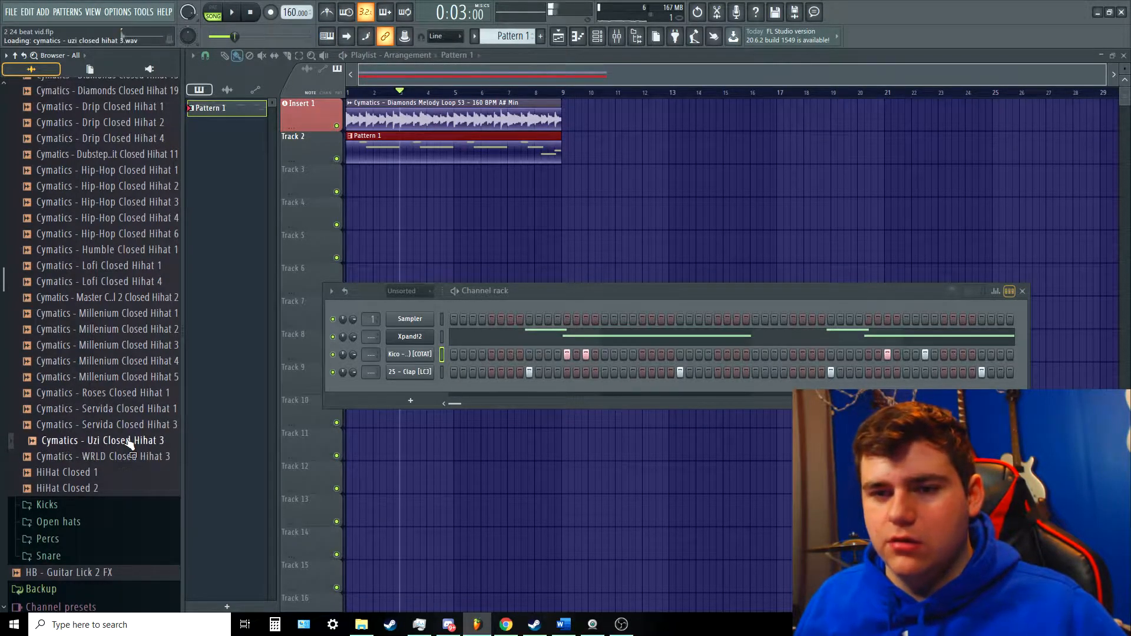
# Step: Replace the hi-hat channel's sample with Cymatics - Diamonds Closed Hihat 8 and adjust its pitch and pitch range while checking playback
pyautogui.press('space')
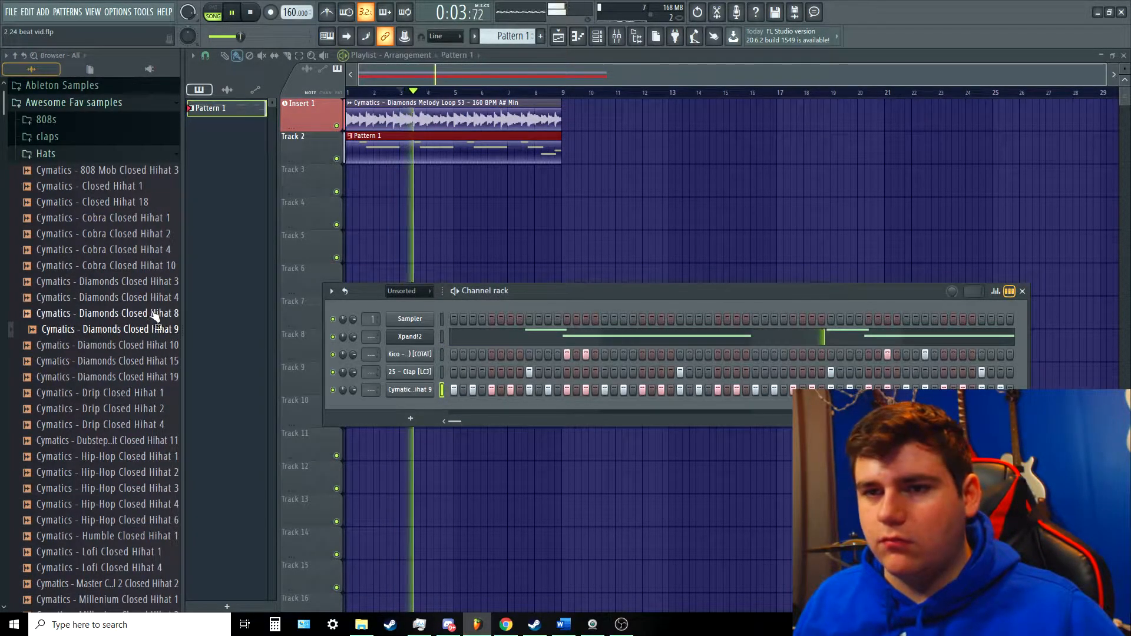
pyautogui.moveTo(154, 316); pyautogui.dragTo(419, 396)
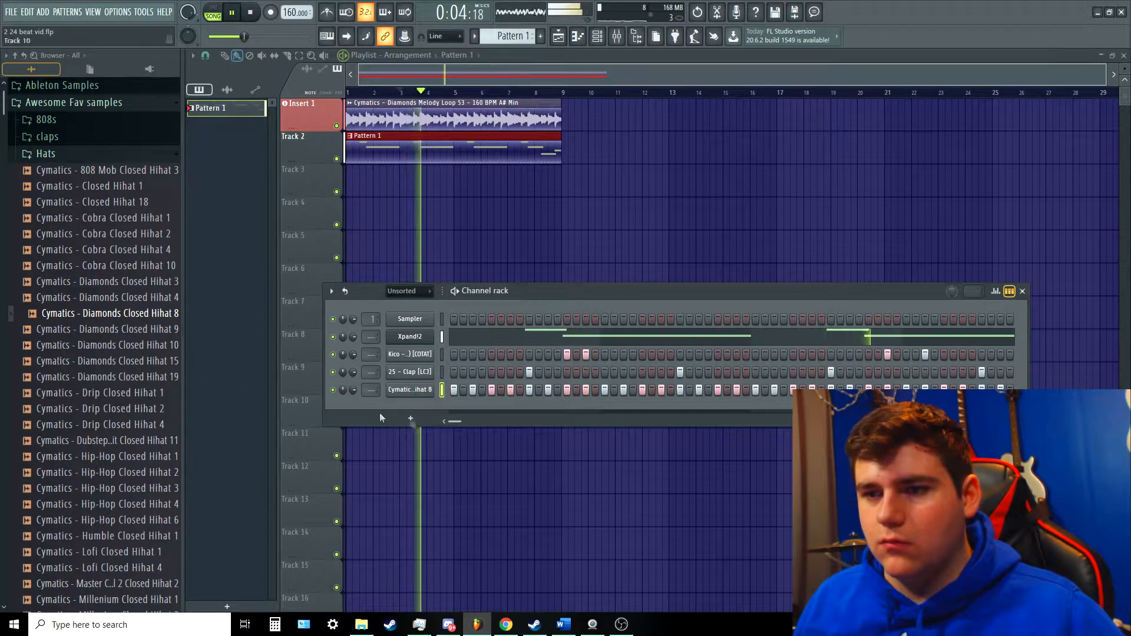
pyautogui.click(419, 392)
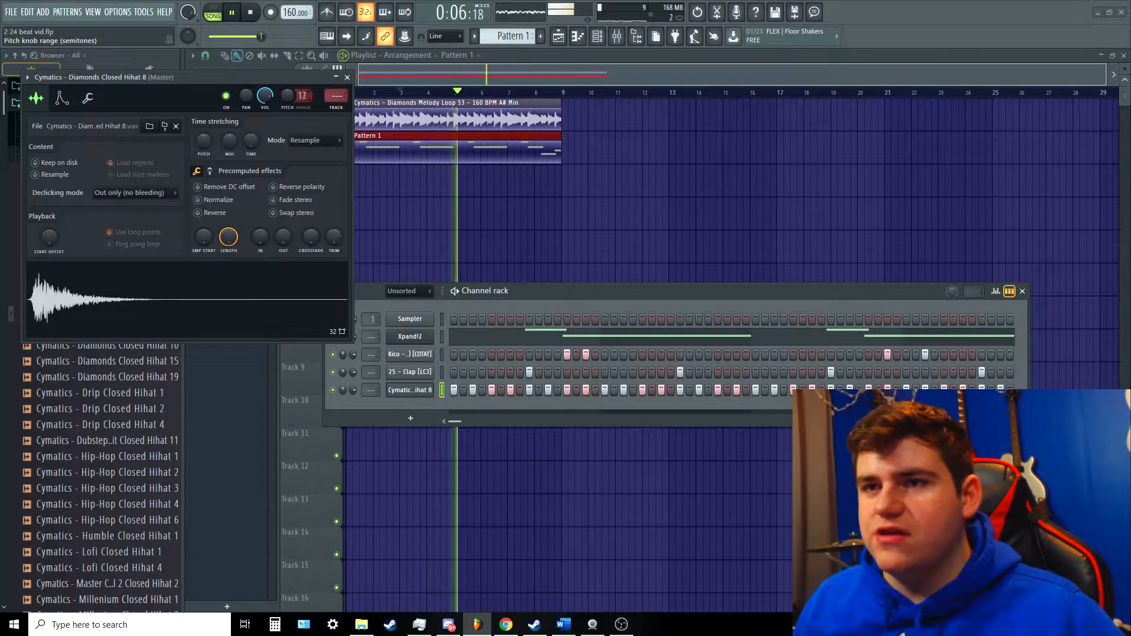
pyautogui.press('space')
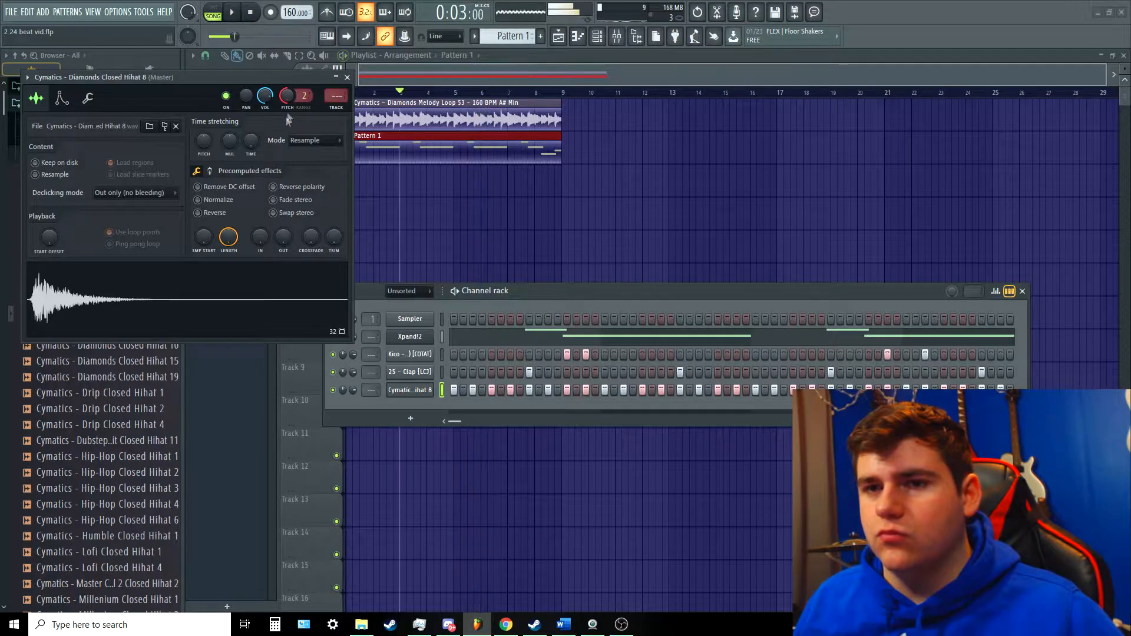
pyautogui.press('space')
pyautogui.press('space')
pyautogui.moveTo(304, 96); pyautogui.dragTo(304, 92)
pyautogui.press('space')
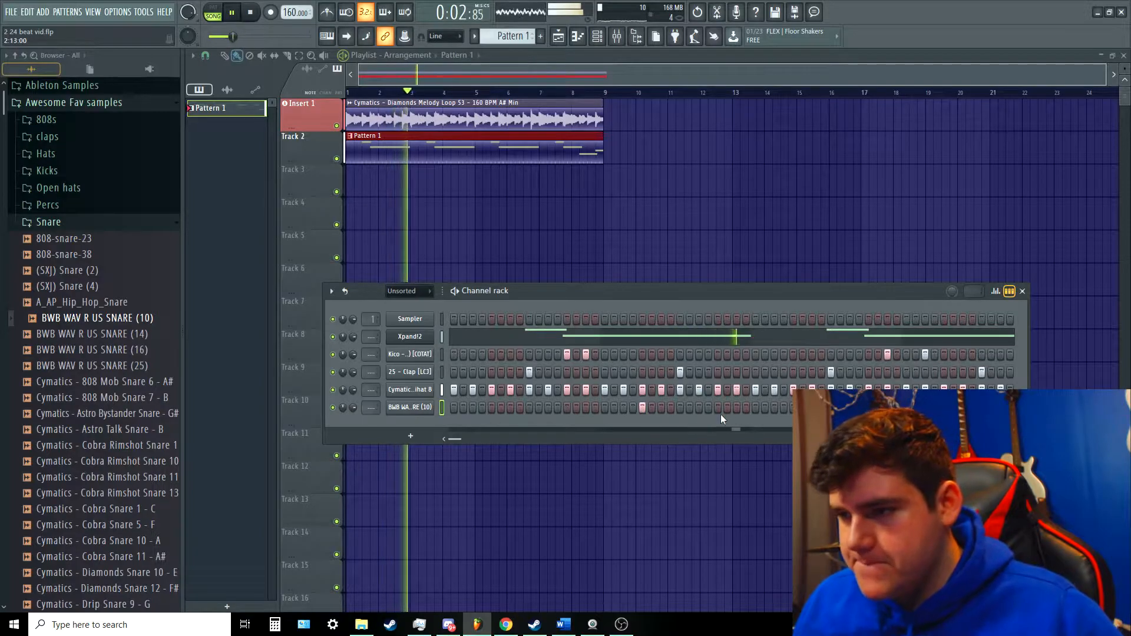
# Step: Add a BWB WAV R US SNARE (10) hit at 4:07 and play the pattern to check it
pyautogui.press('space')
pyautogui.press('space')
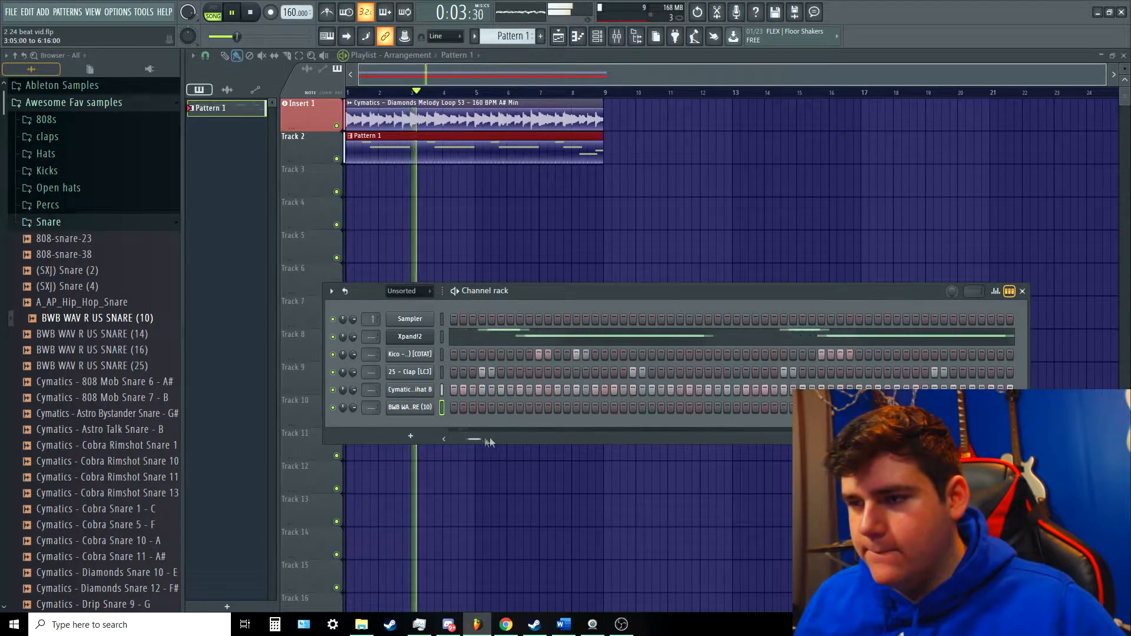
pyautogui.click(605, 408)
pyautogui.rightClick(605, 408)
pyautogui.click(613, 408)
pyautogui.press('space')
pyautogui.press('space')
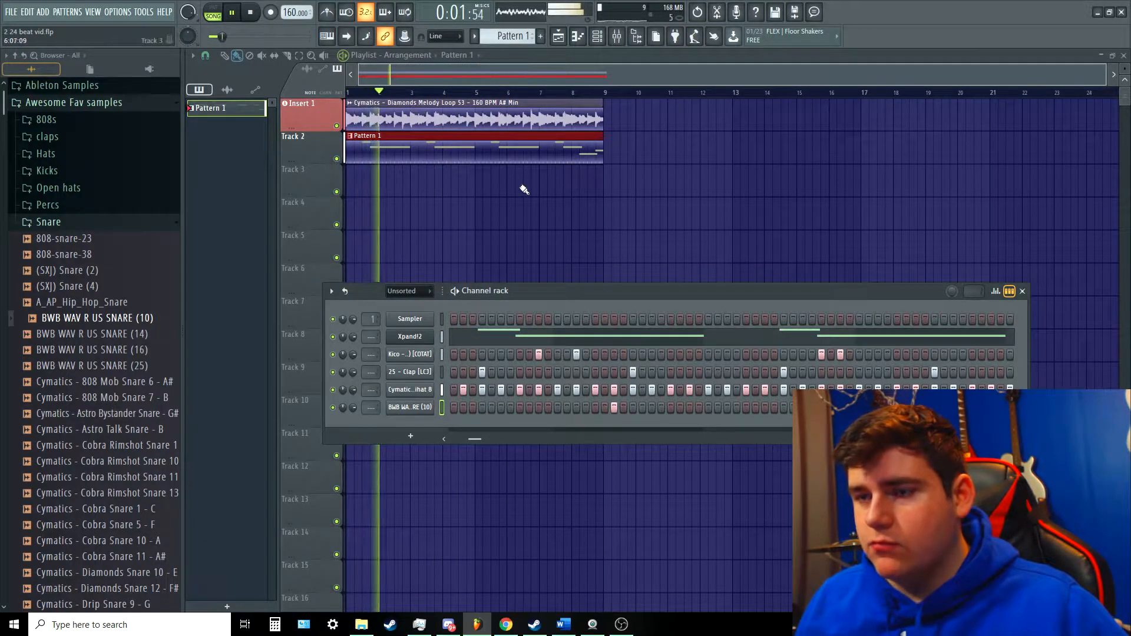
pyautogui.moveTo(471, 439); pyautogui.dragTo(478, 440)
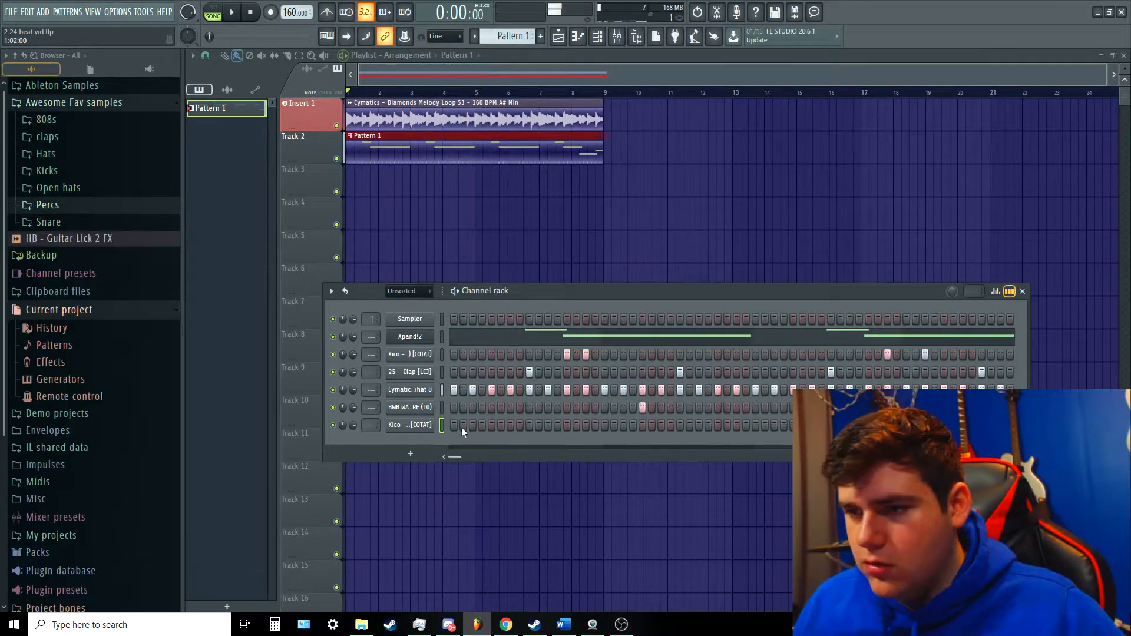
# Step: Place a hit at 1:07 on the new Kico percussion channel after trying 1:03, checking both in playback
pyautogui.click(471, 426)
pyautogui.press('space')
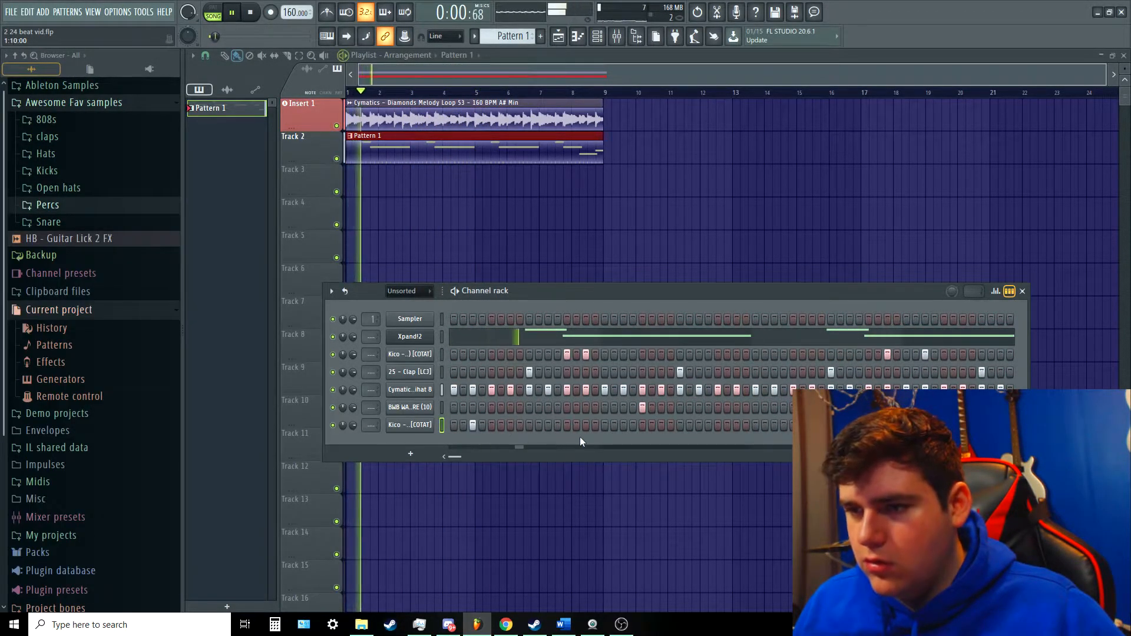
pyautogui.press('space')
pyautogui.press('space')
pyautogui.rightClick(472, 425)
pyautogui.press('space')
pyautogui.click(509, 427)
pyautogui.press('space')
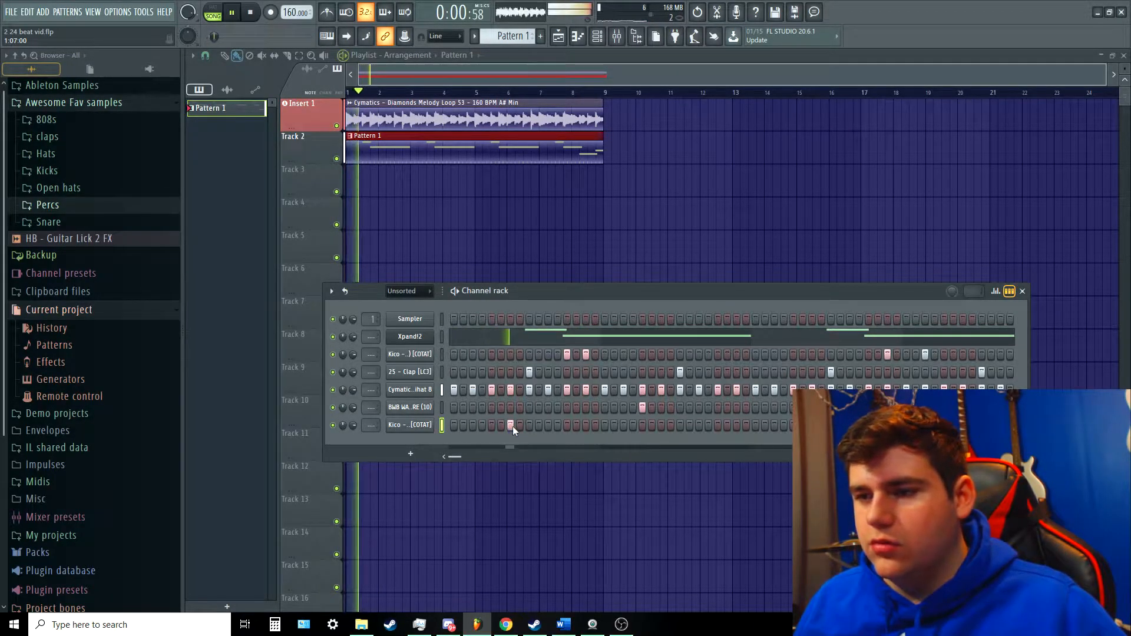
# Step: Add further percussion hits in bars 3 and 7, shifting the bar 7 hit one step earlier
pyautogui.moveTo(455, 457); pyautogui.dragTo(466, 457)
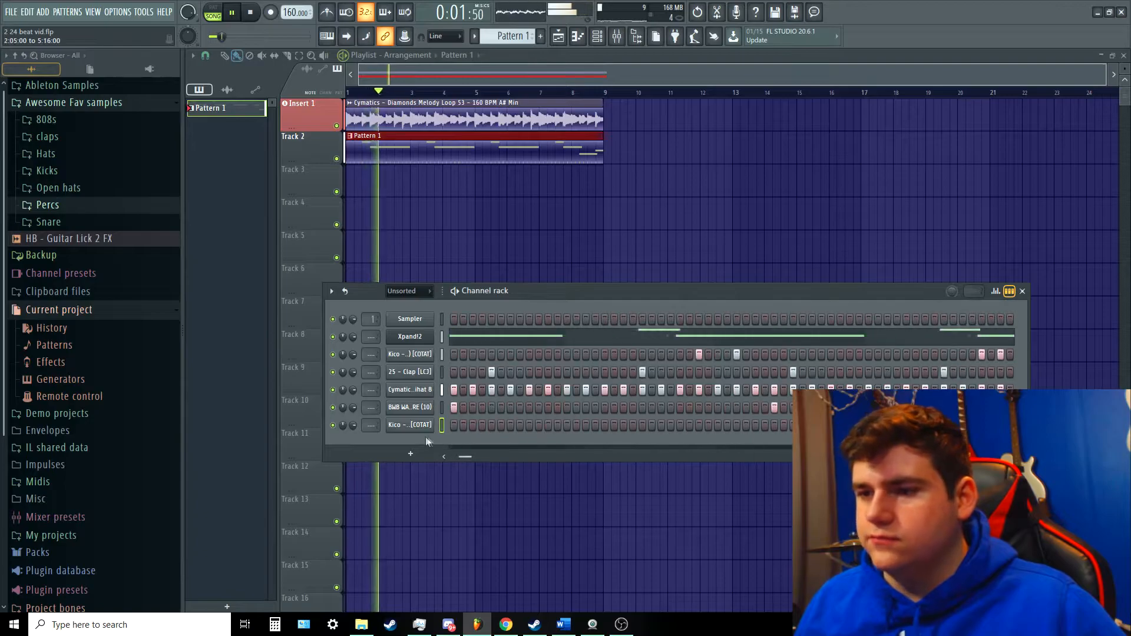
pyautogui.click(586, 425)
pyautogui.moveTo(465, 457); pyautogui.dragTo(502, 457)
pyautogui.click(586, 428)
pyautogui.click(632, 428)
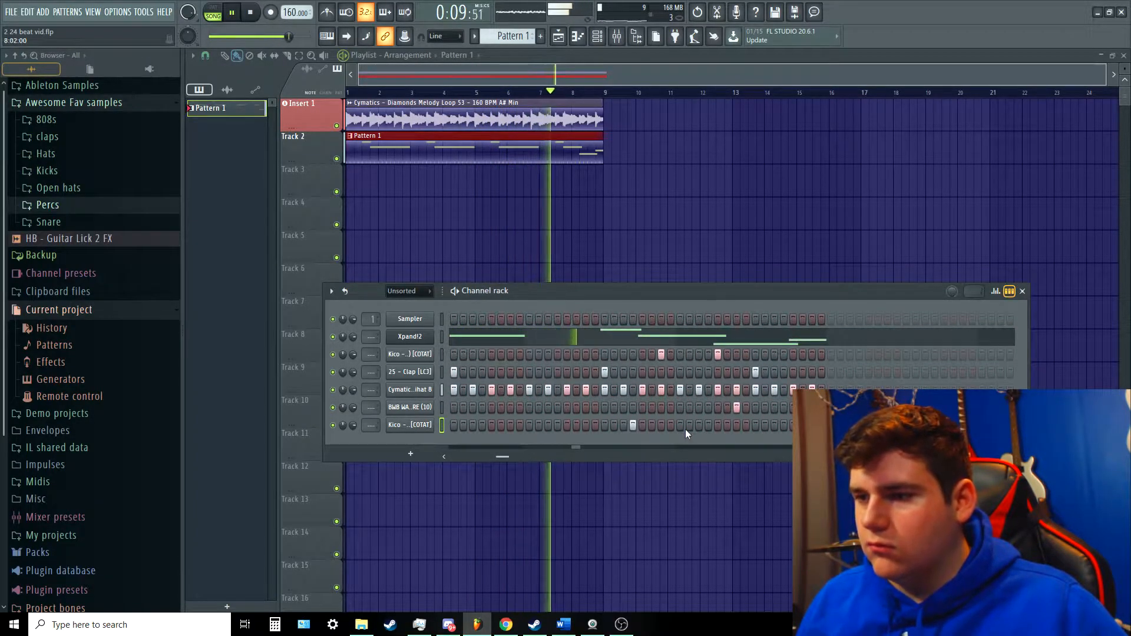
pyautogui.click(633, 425)
pyautogui.click(624, 426)
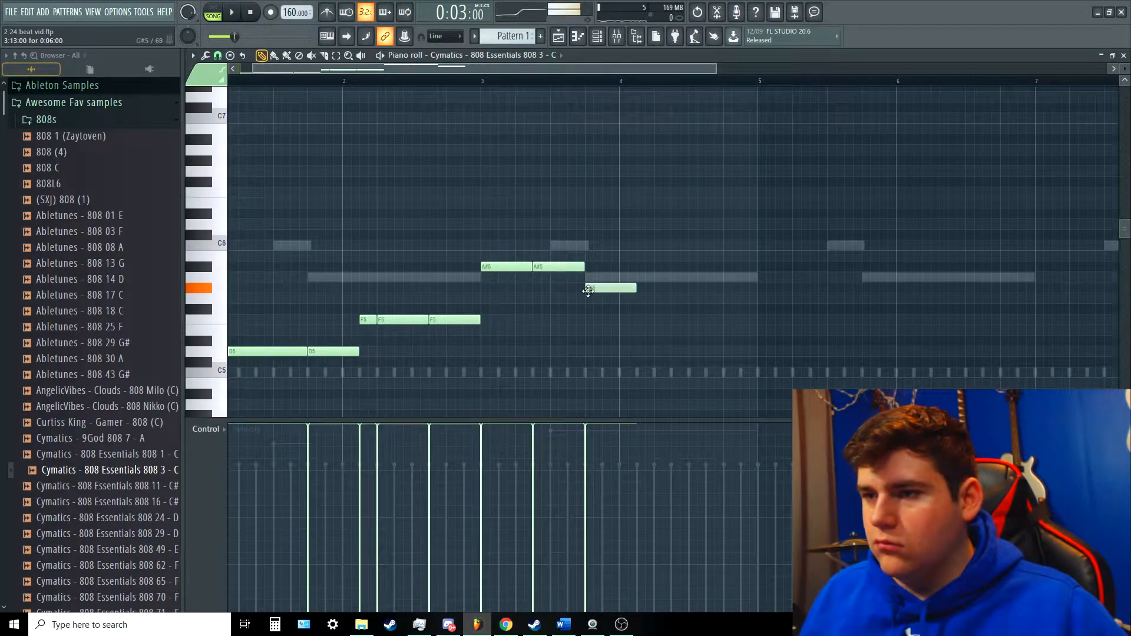
# Step: Set the 808 note at 3:13 to G5 with a length of 8 steps, comparing pitches and lengths in playback
pyautogui.press('space')
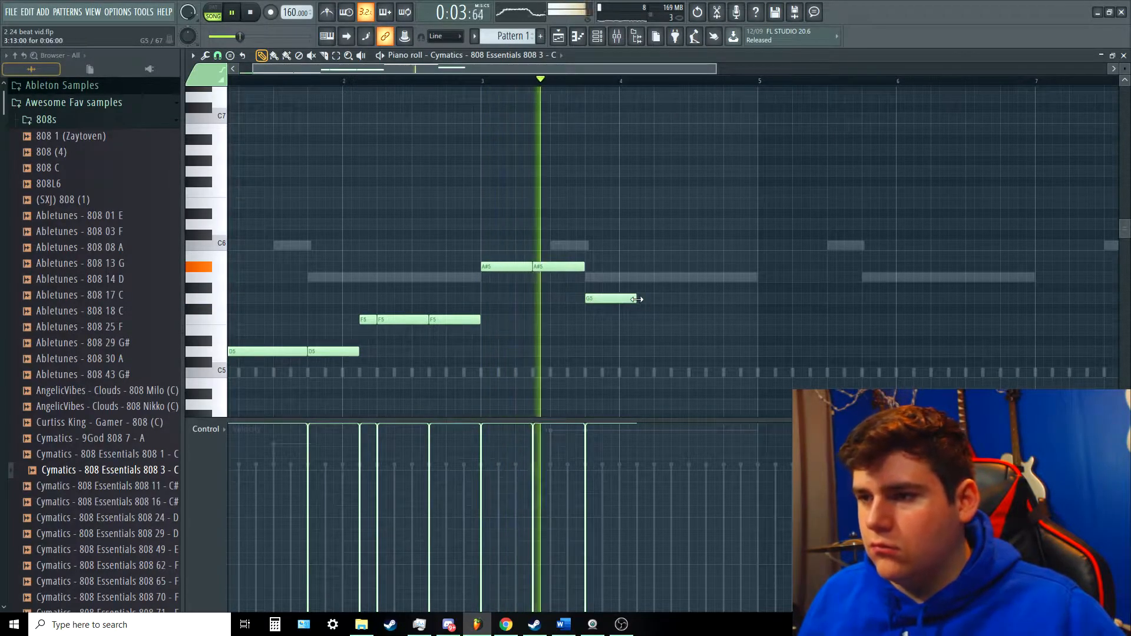
pyautogui.press('space')
pyautogui.moveTo(635, 299); pyautogui.dragTo(608, 319)
pyautogui.press('space')
pyautogui.press('space')
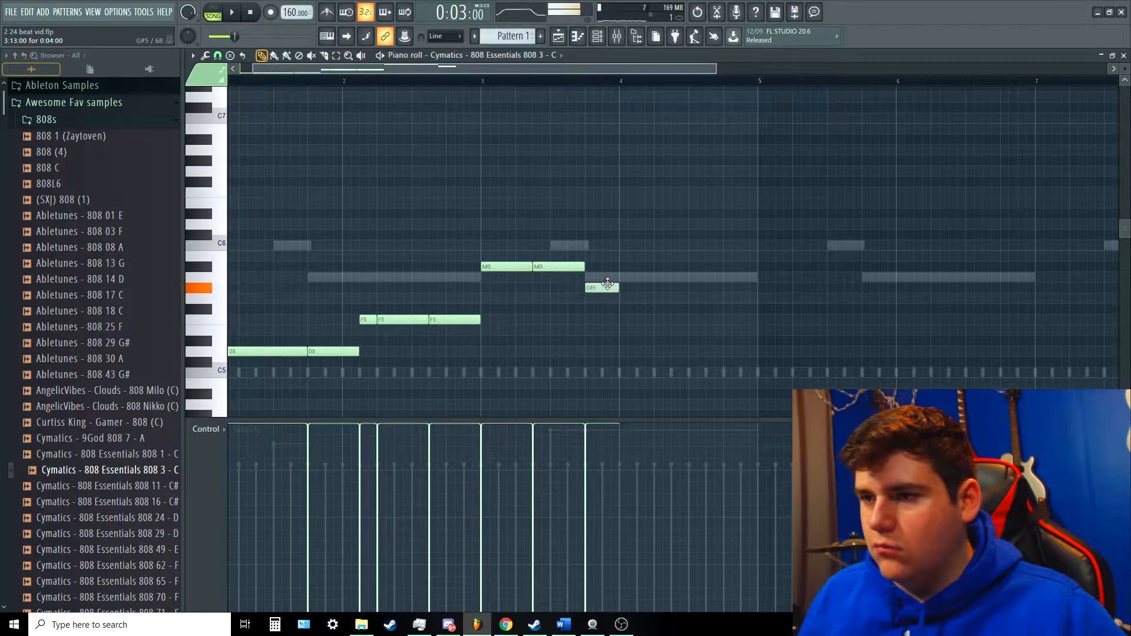
pyautogui.press('space')
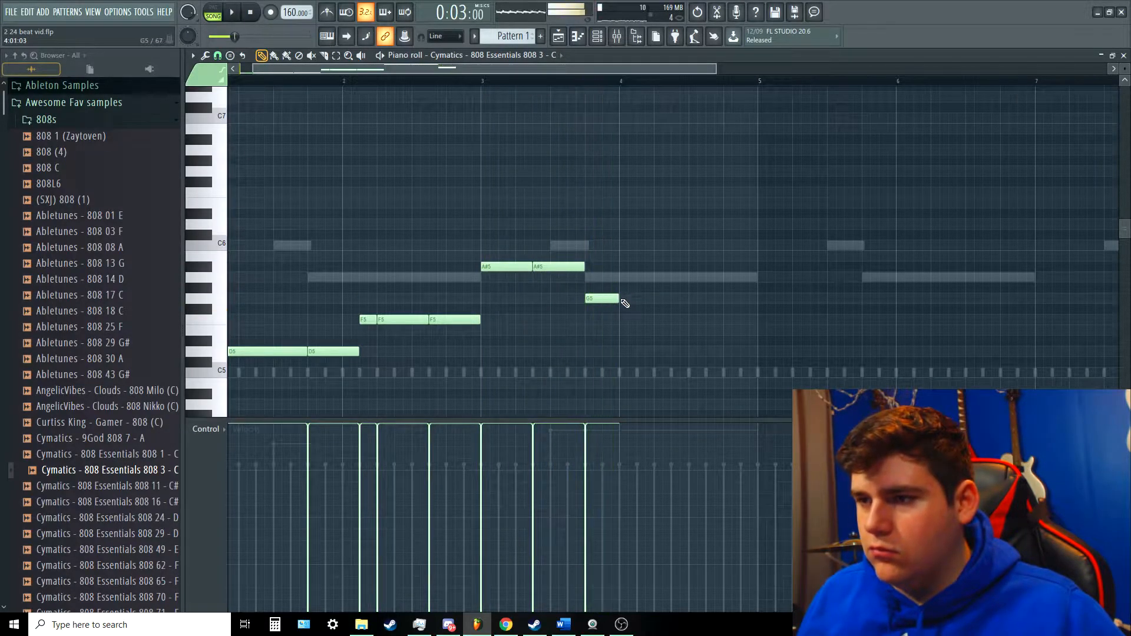
pyautogui.press('space')
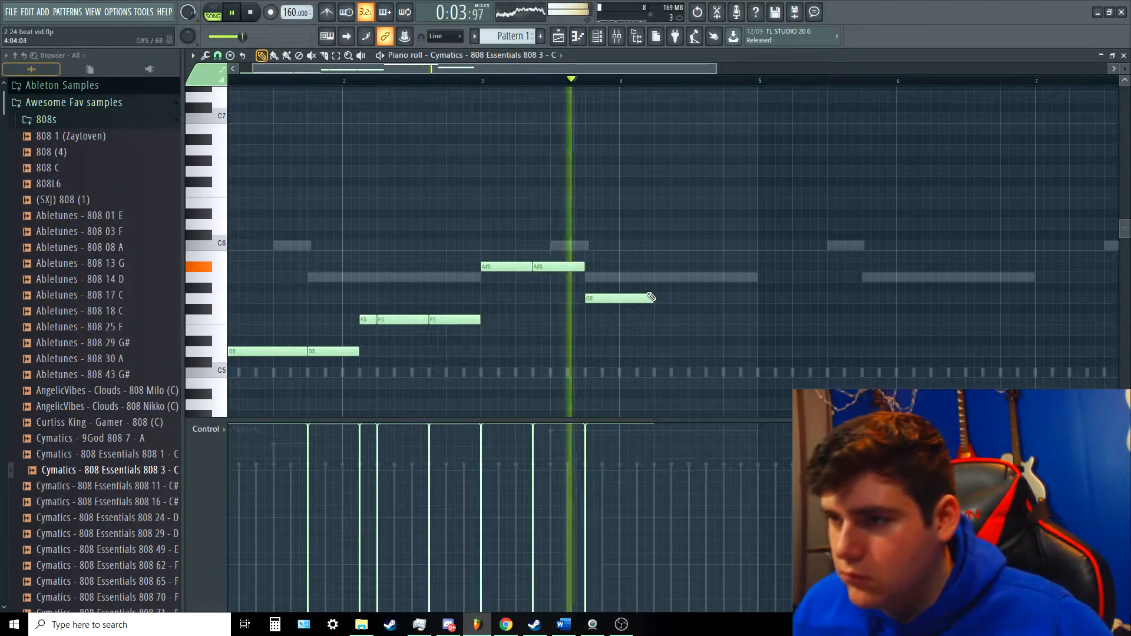
pyautogui.press('space')
pyautogui.press('space')
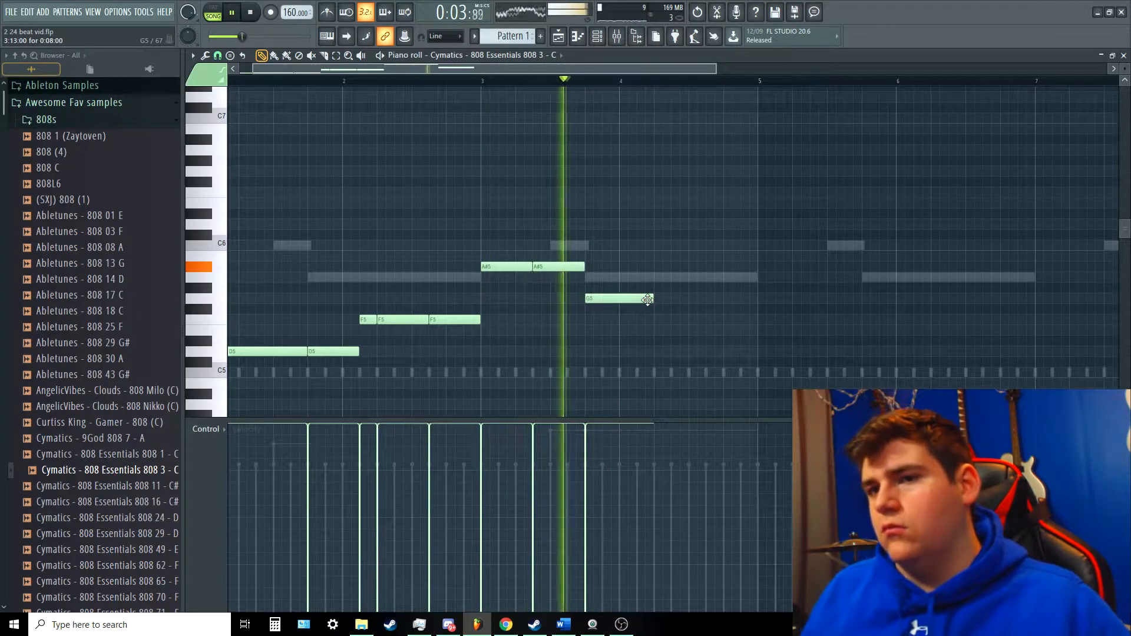
# Step: Add a second 8-step G5 808 note at 4:05 and play the bass line
pyautogui.press('space')
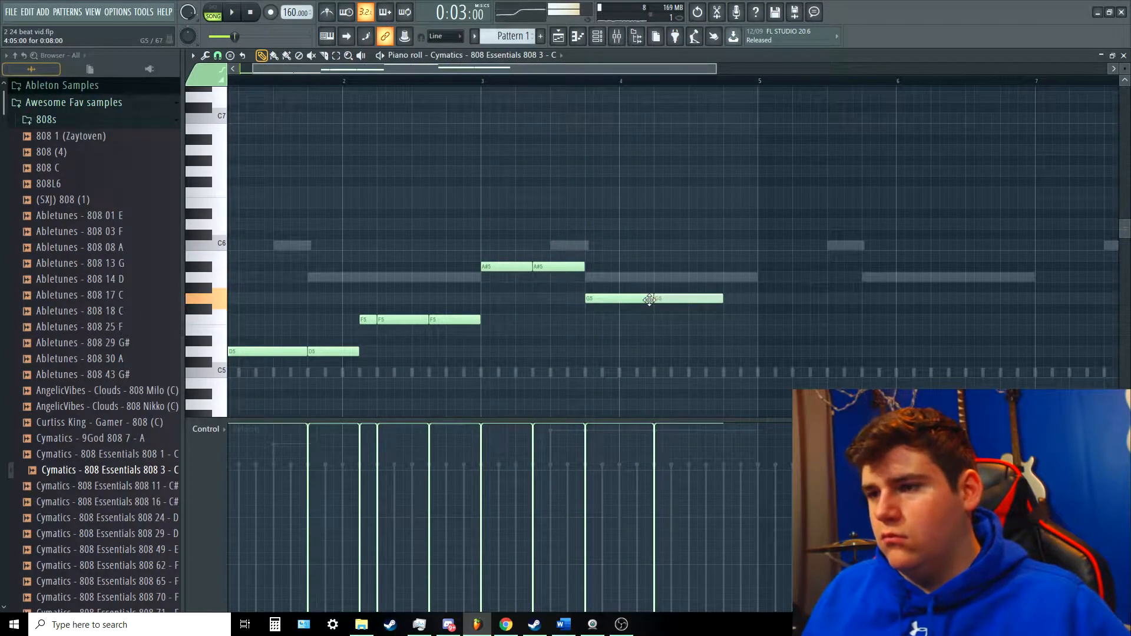
pyautogui.press('space')
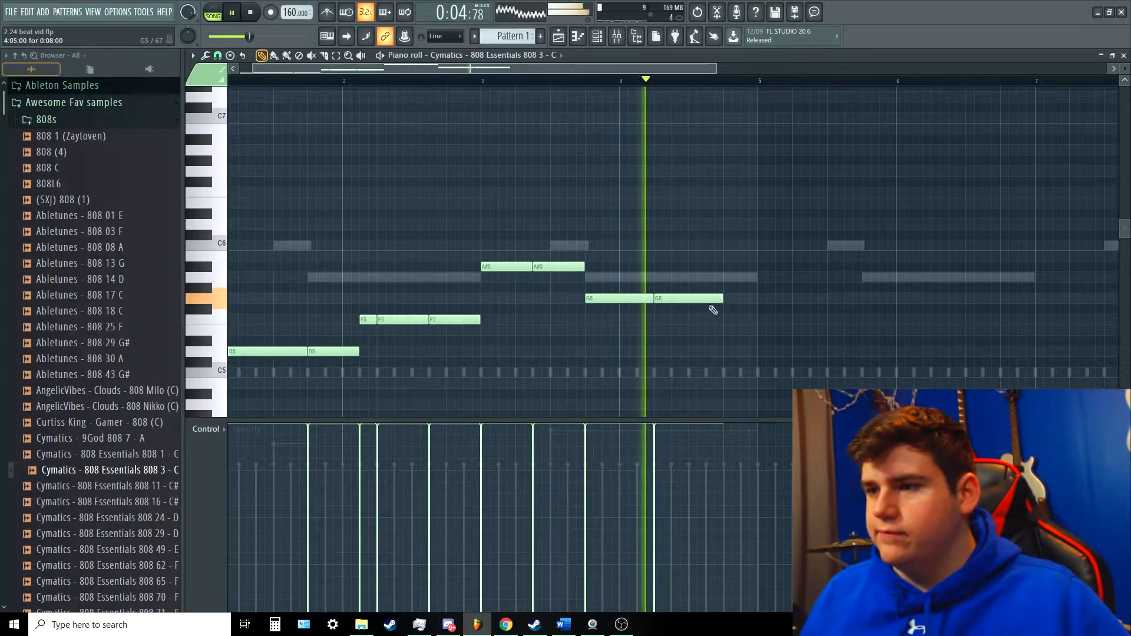
pyautogui.press('space')
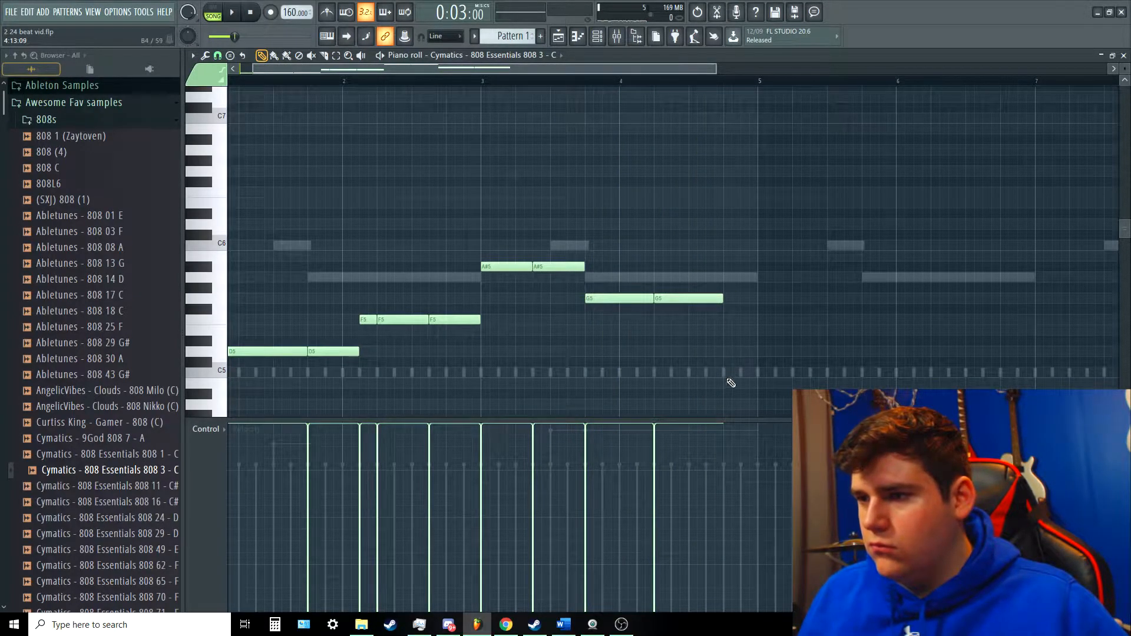
# Step: Duplicate the 808 notes of bars 1 to 4 into bars 5 to 8, deselect them and play the result
pyautogui.moveTo(760, 400); pyautogui.dragTo(246, 230)
pyautogui.hotkey('ctrl', 'b')
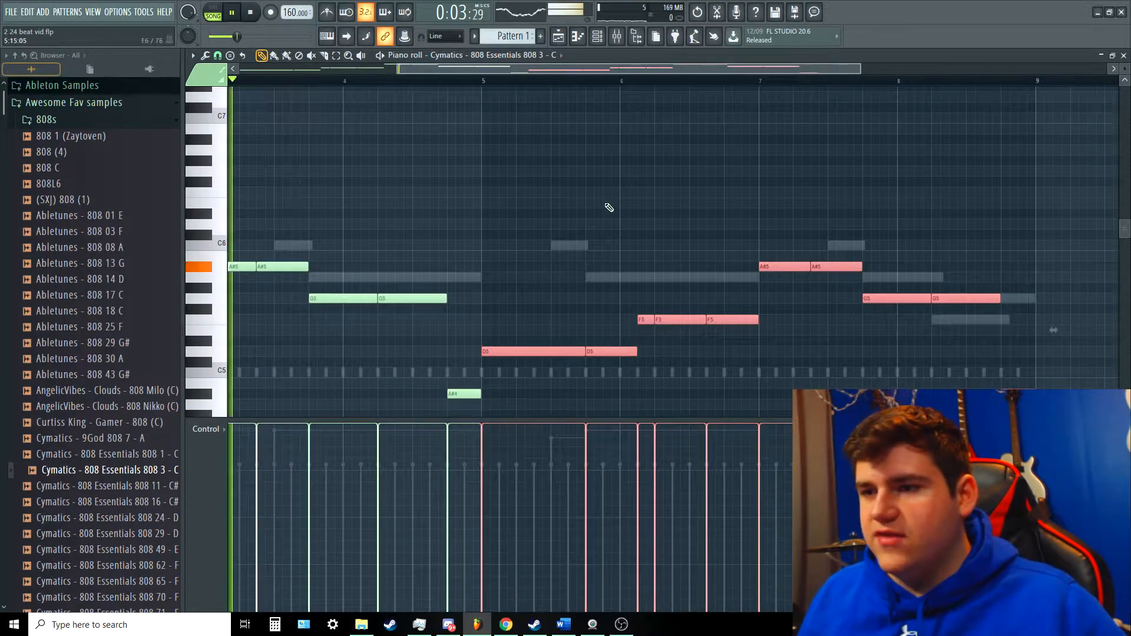
pyautogui.scroll(-2, 609, 207)
pyautogui.keyDown('ctrl'); pyautogui.click(583, 206); pyautogui.keyUp('ctrl')
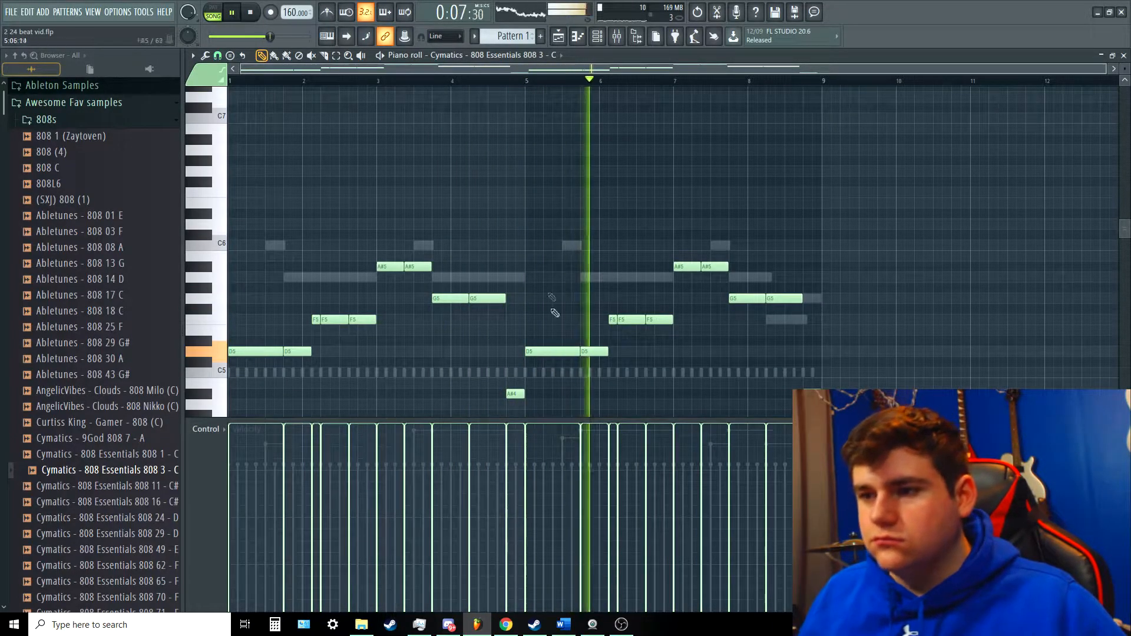
pyautogui.press('space')
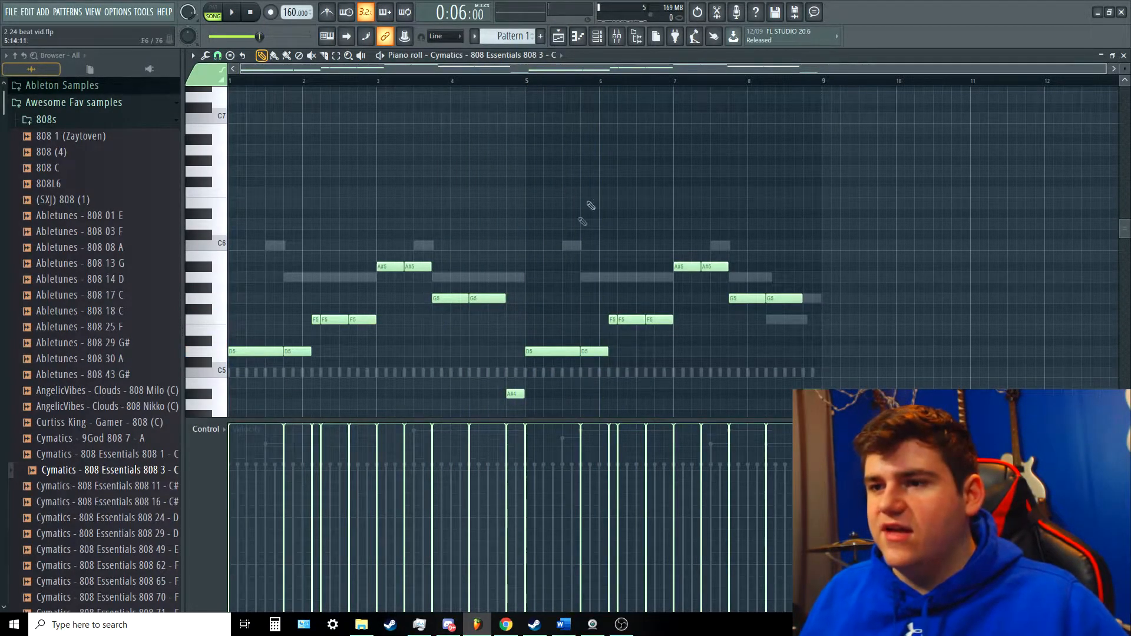
pyautogui.scroll(2, 590, 203)
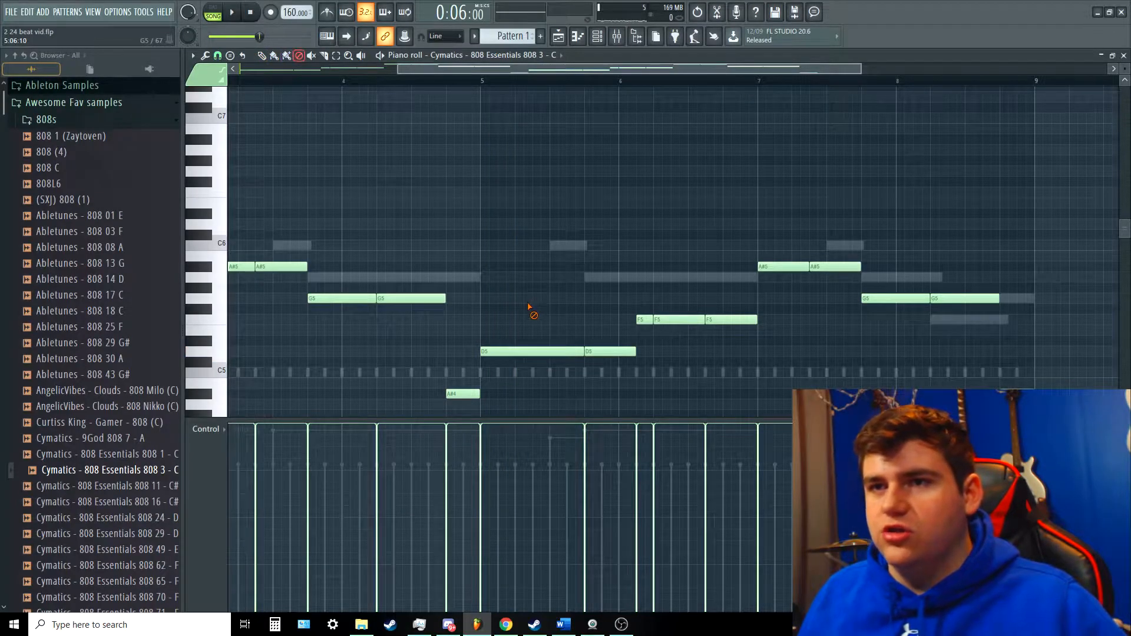
# Step: Slice the first D5 808 note of bar 5 into two equal halves, testing the cut position in playback
pyautogui.press('space')
pyautogui.press('space')
pyautogui.press('space')
pyautogui.press('space')
pyautogui.press('space')
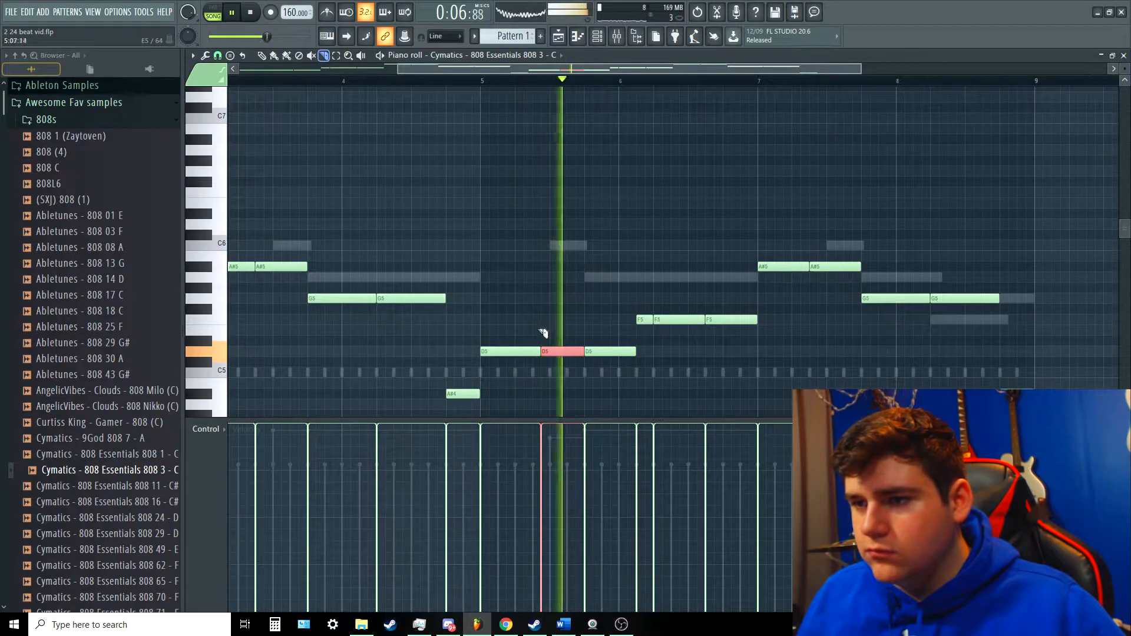
pyautogui.press('space')
pyautogui.press('space')
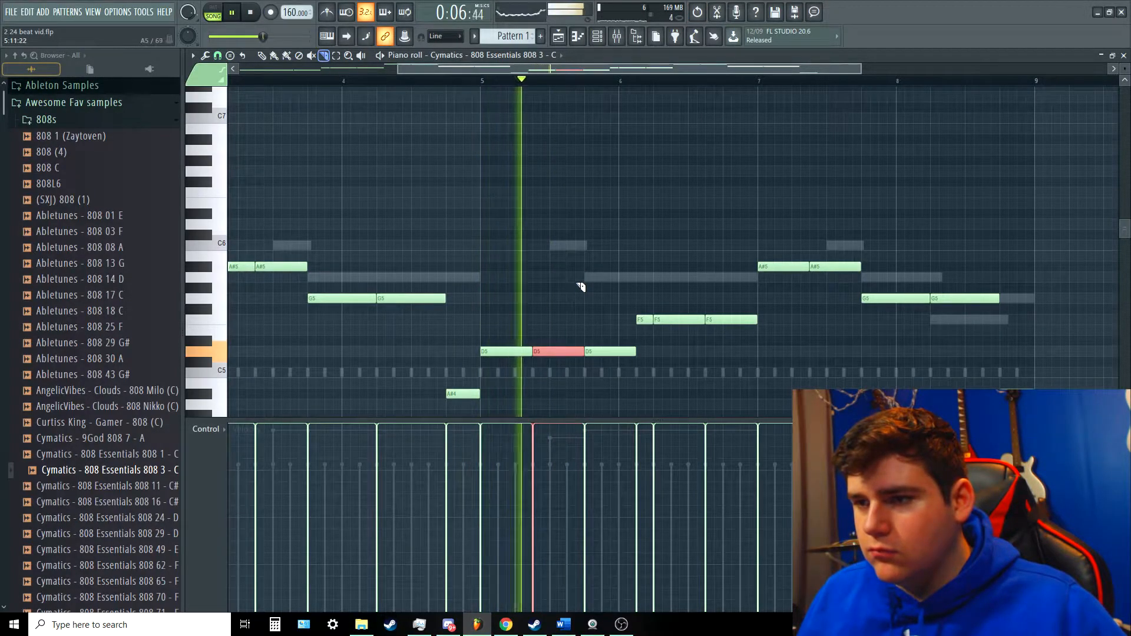
pyautogui.press('space')
# Step: Slice the last F5 808 note of bar 6 two steps before its end and bring bars 7 and 8 into view
pyautogui.click(747, 319)
pyautogui.press('space')
pyautogui.moveTo(658, 69); pyautogui.dragTo(749, 66)
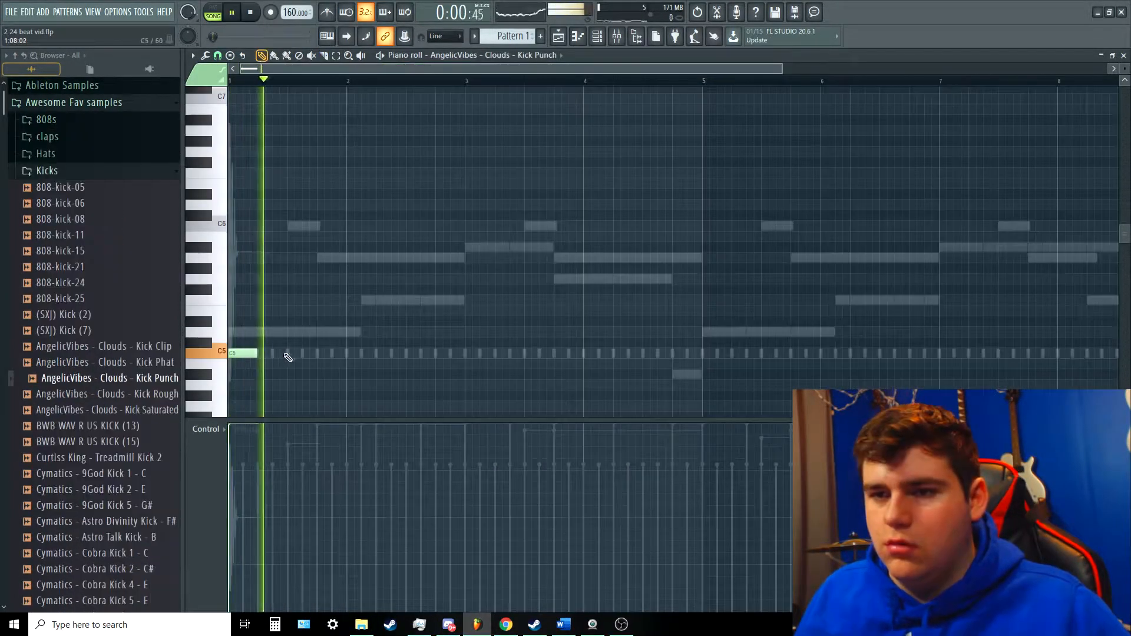
# Step: Add 2-step C5 notes for the Kick Punch at 1:13, 2:05 and 2:11, removing the extra hit at 1:15
pyautogui.click(324, 354)
pyautogui.click(338, 353)
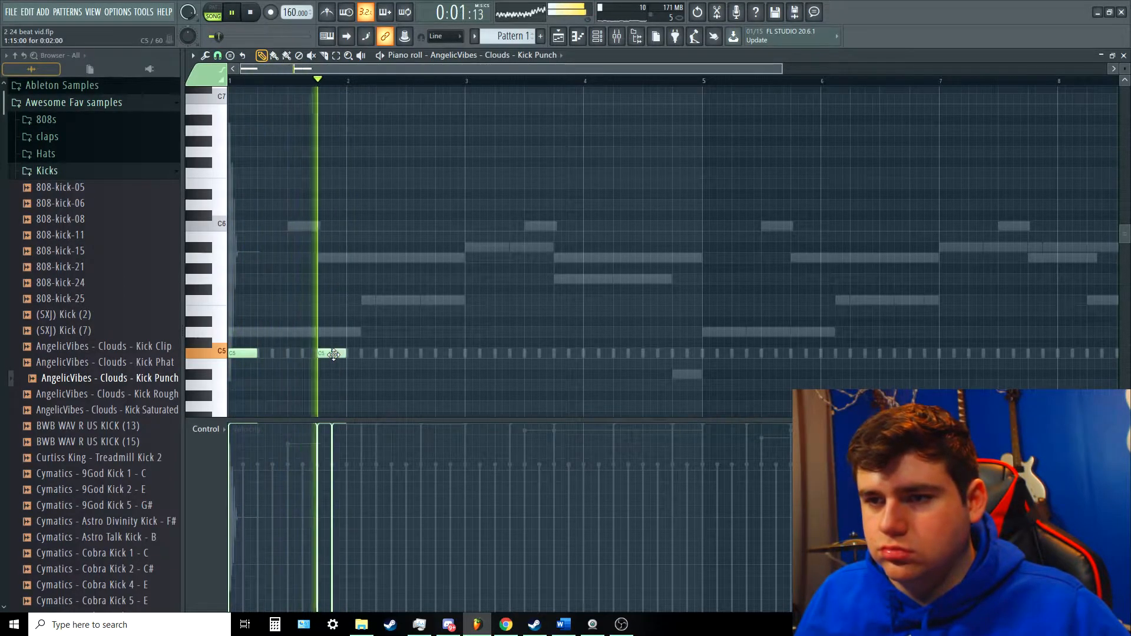
pyautogui.click(382, 353)
pyautogui.click(416, 354)
pyautogui.moveTo(417, 354); pyautogui.dragTo(424, 353)
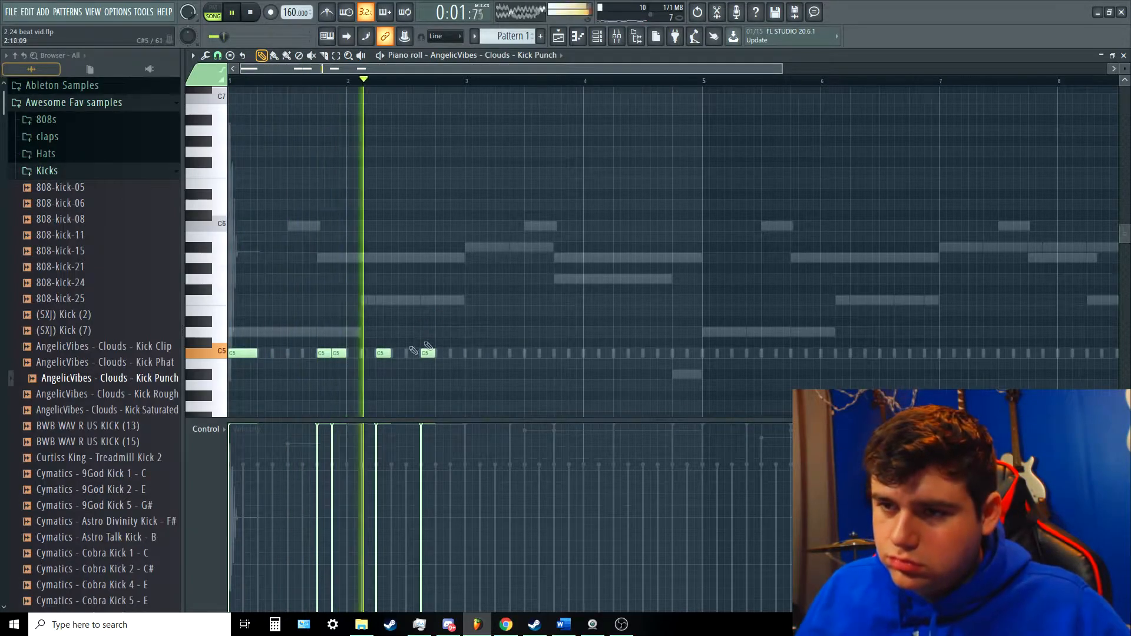
pyautogui.rightClick(340, 353)
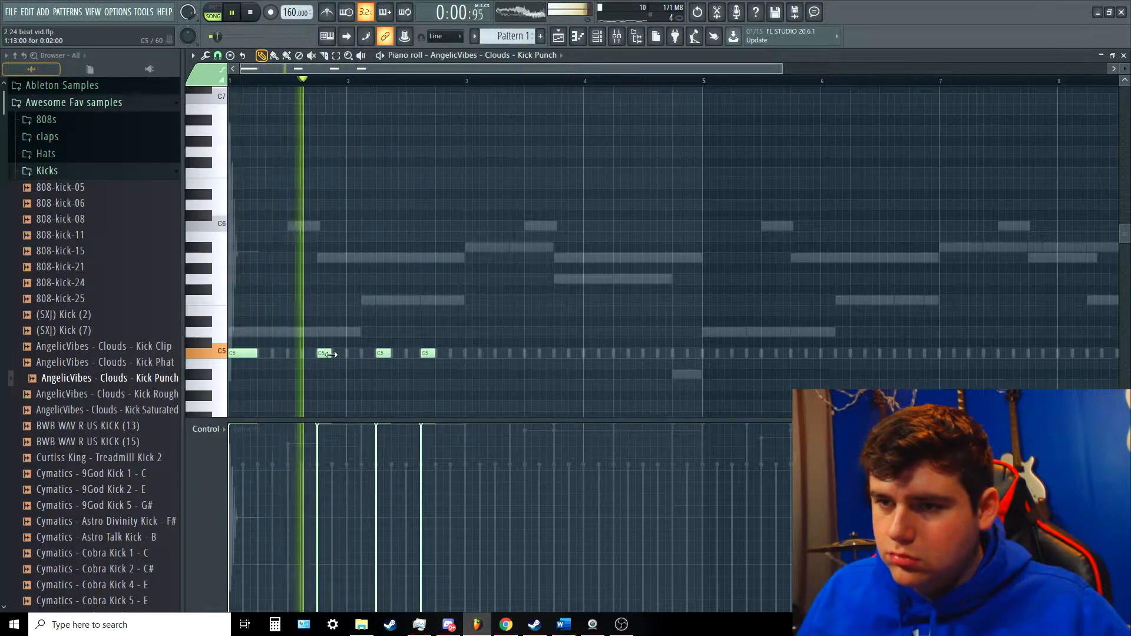
# Step: Add 2-step Kick Punch notes at 3:01 and 3:07, checking the rhythm in playback
pyautogui.click(472, 353)
pyautogui.click(501, 352)
pyautogui.press('space')
pyautogui.click(523, 353)
pyautogui.press('space')
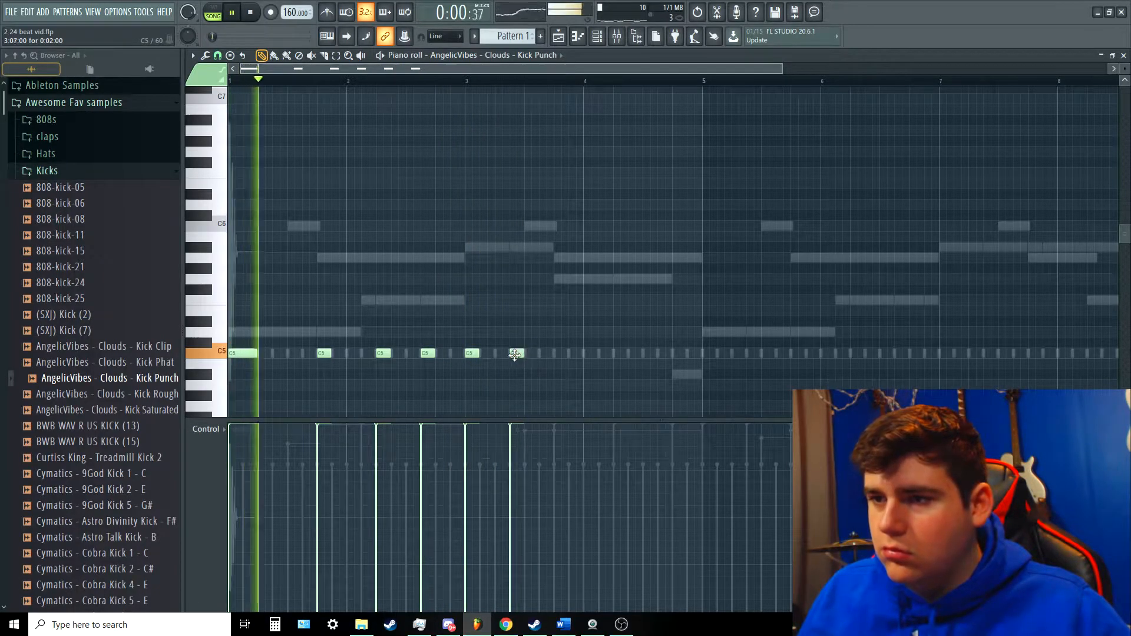
# Step: Add Kick Punch notes at 3:13, 4:05 and 5:01, and play the kick pattern from bar 4
pyautogui.click(560, 353)
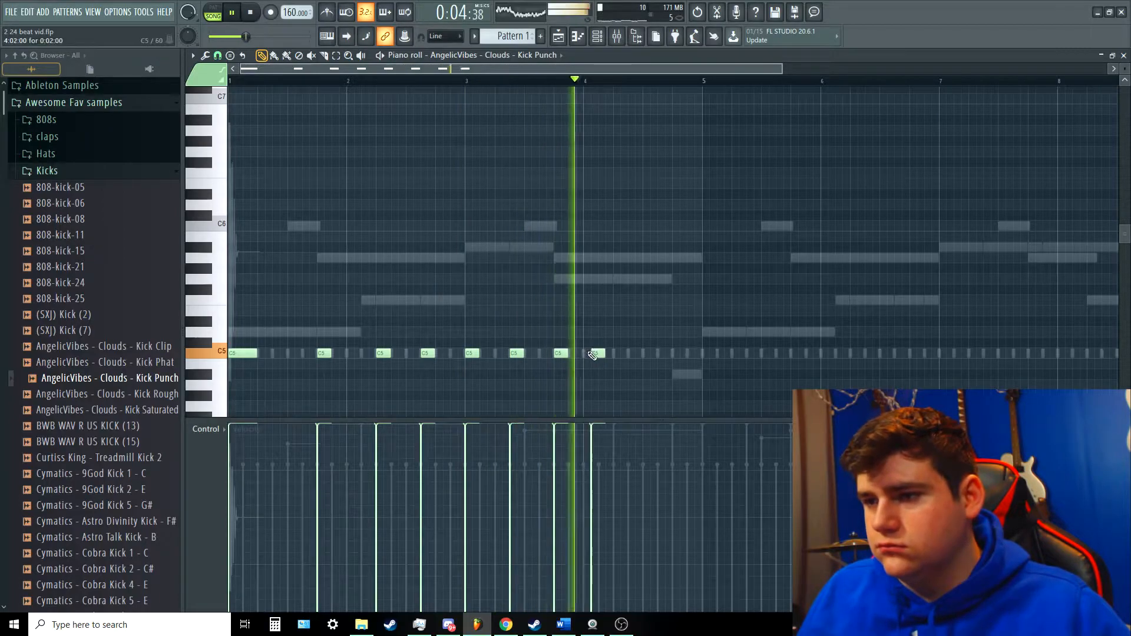
pyautogui.click(619, 354)
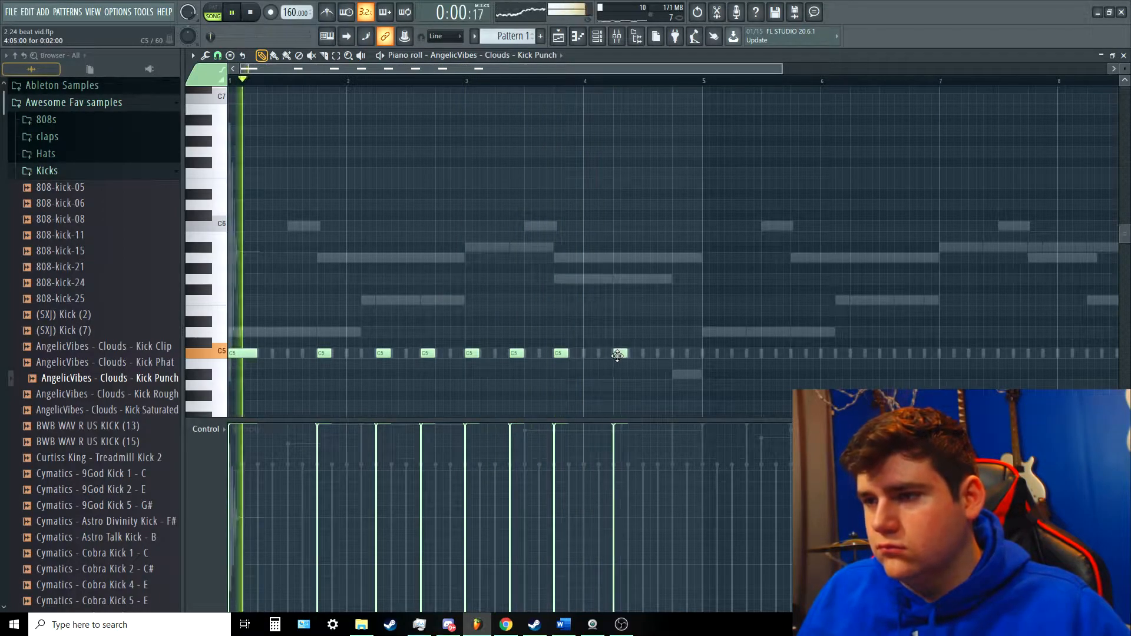
pyautogui.click(707, 353)
pyautogui.press('space')
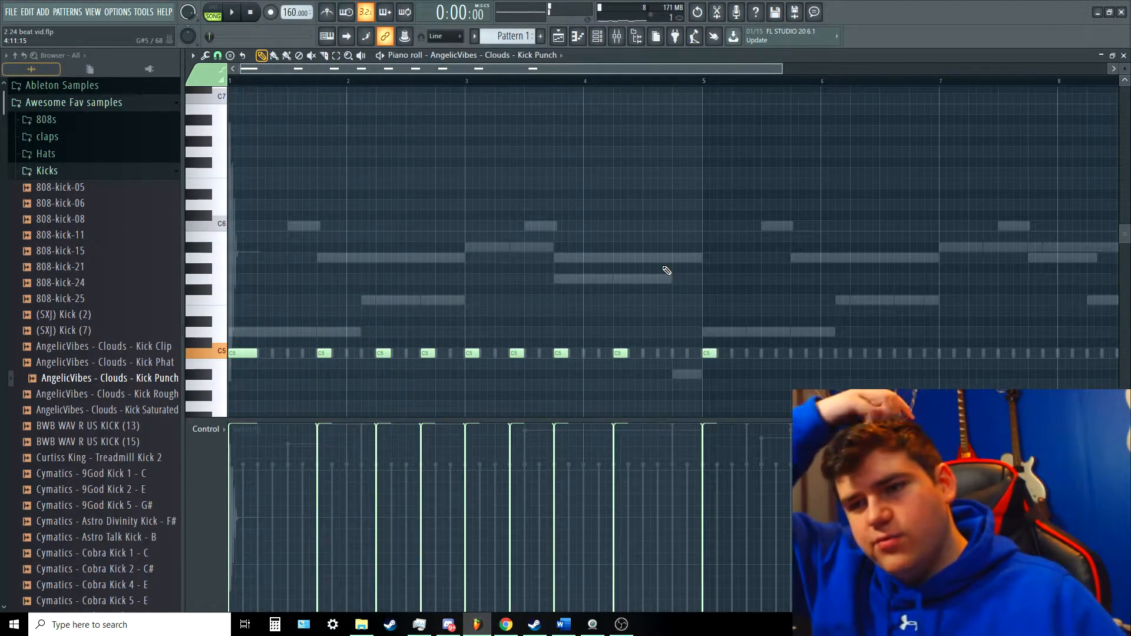
pyautogui.press('space')
pyautogui.click(586, 80)
pyautogui.moveTo(588, 69); pyautogui.dragTo(618, 70)
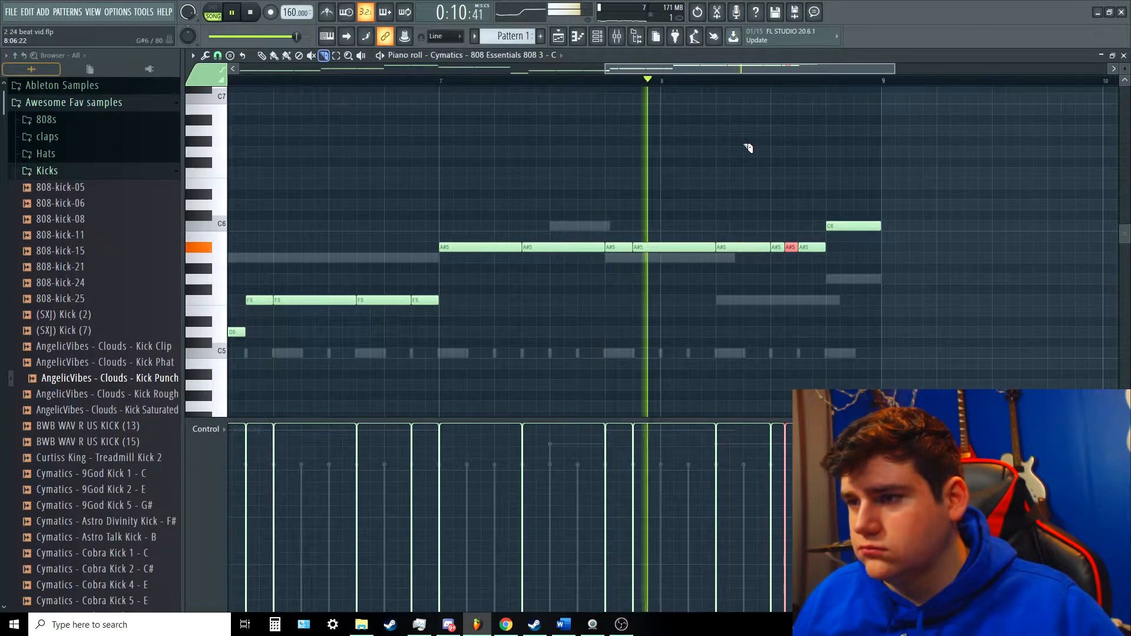
# Step: End the solo on the 808 channel so every channel plays, and collapse the Kicks sample folder
pyautogui.press('F6')
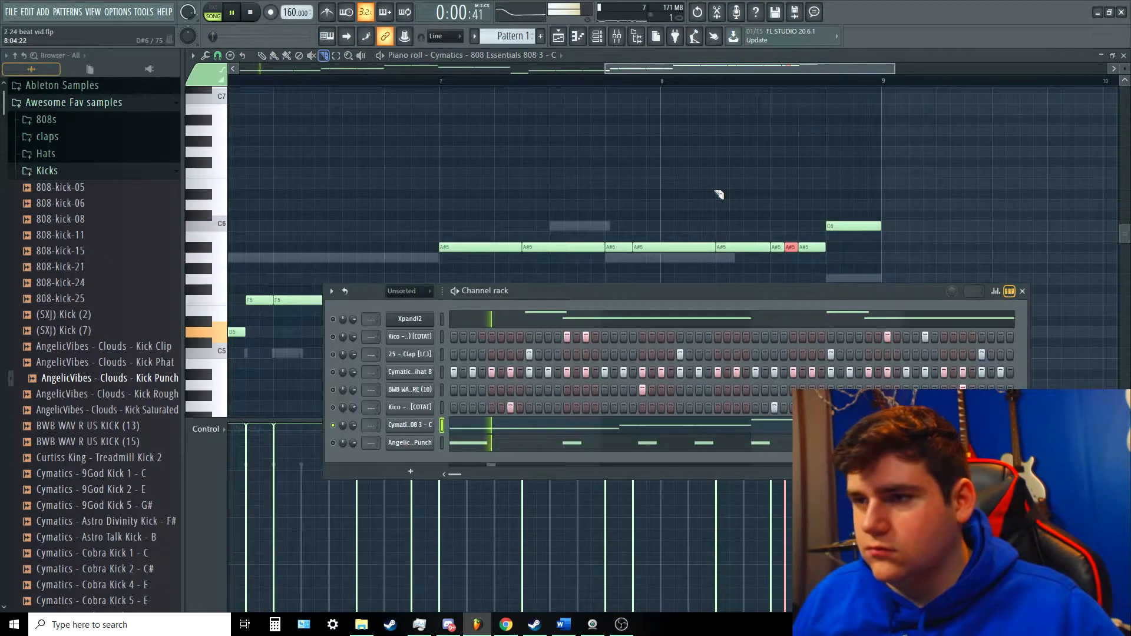
pyautogui.rightClick(332, 425)
pyautogui.click(346, 430)
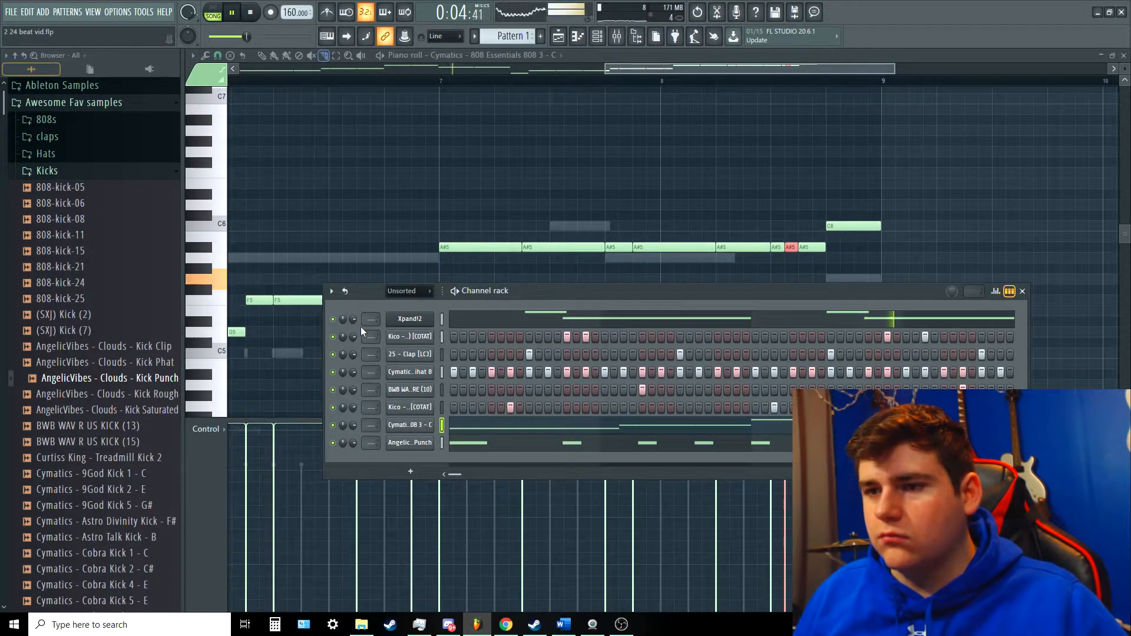
pyautogui.click(71, 172)
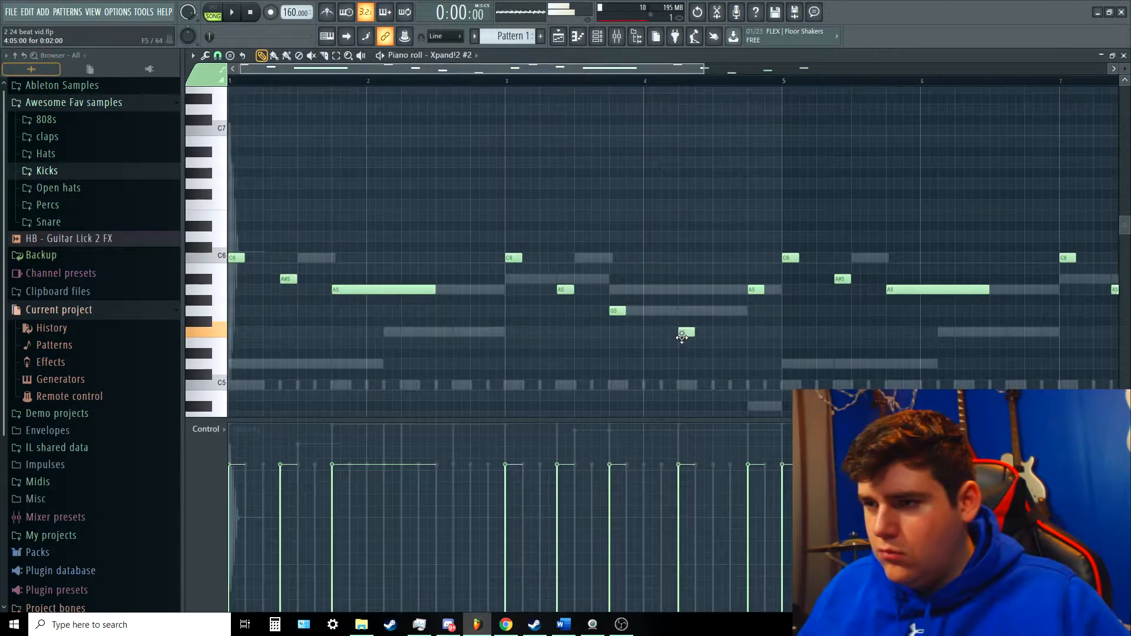
# Step: Play the Xpand!2 #2 melody with the whole beat and return to the playlist
pyautogui.press('space')
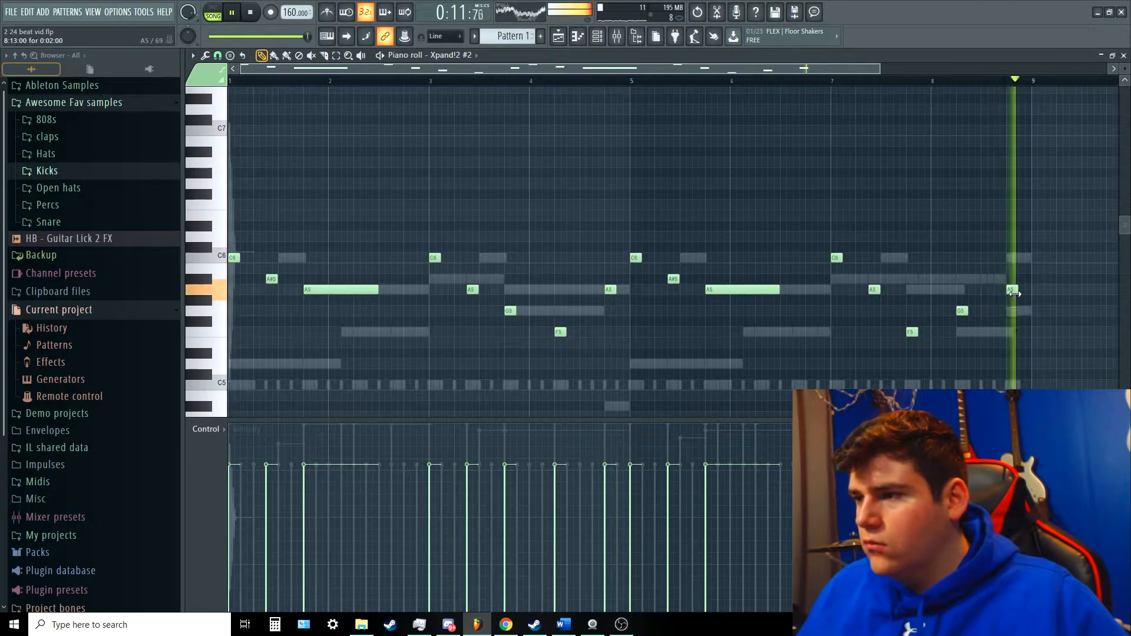
pyautogui.click(1123, 56)
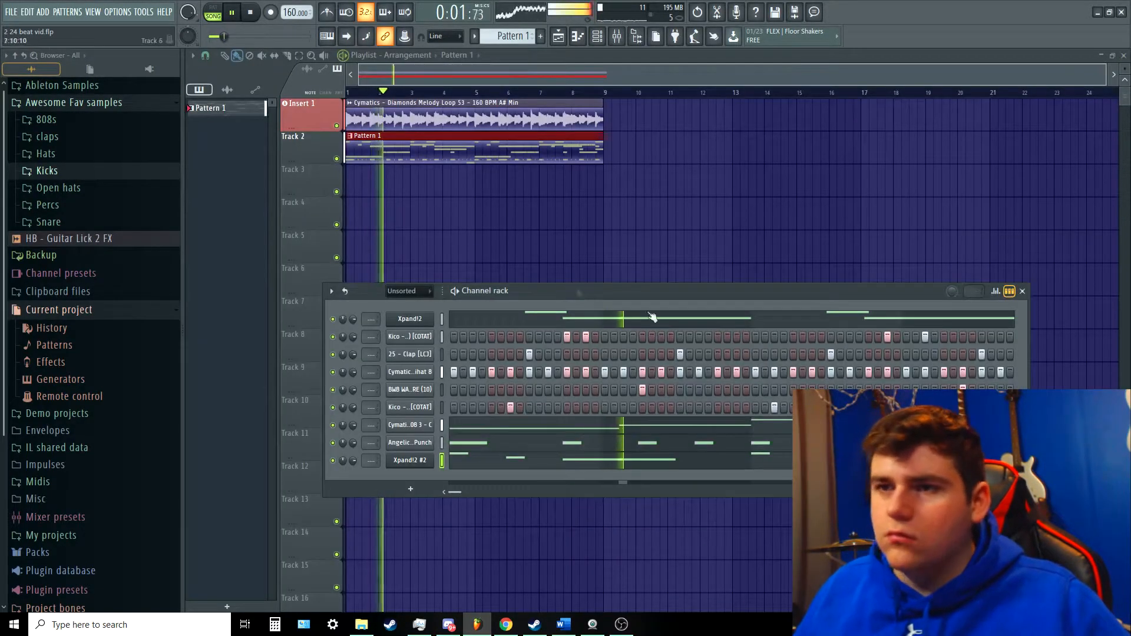
pyautogui.click(1029, 291)
pyautogui.press('space')
# Step: Duplicate the Diamonds melody loop into bars 9 to 16, deleting the second copy of the Pattern 1 clip
pyautogui.moveTo(658, 120)
pyautogui.keyDown('ctrl'); pyautogui.mouseDown()
pyautogui.moveTo(423, 140)
pyautogui.moveTo(802, 132)
pyautogui.moveTo(653, 125)
pyautogui.mouseUp(); pyautogui.keyUp('ctrl')
pyautogui.keyDown('ctrl'); pyautogui.click(709, 182); pyautogui.keyUp('ctrl')
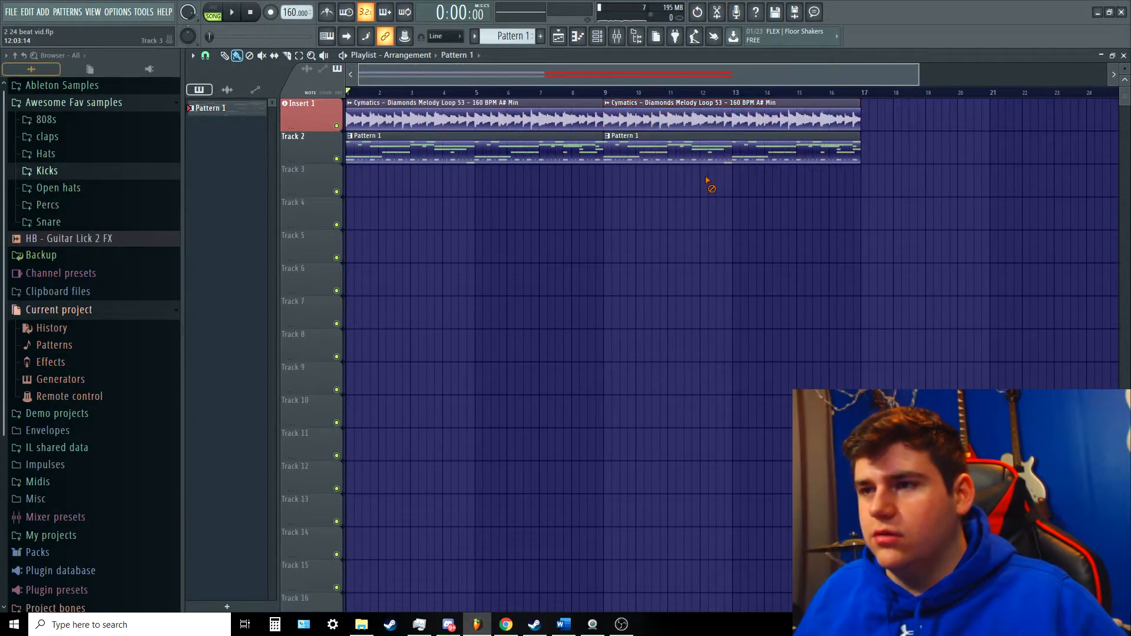
pyautogui.rightClick(687, 154)
# Step: Split Pattern 1 by channel and place the Xpand!2, clap, closed hi-hat, snare and percussion clips on tracks 3 to 8
pyautogui.rightClick(511, 42)
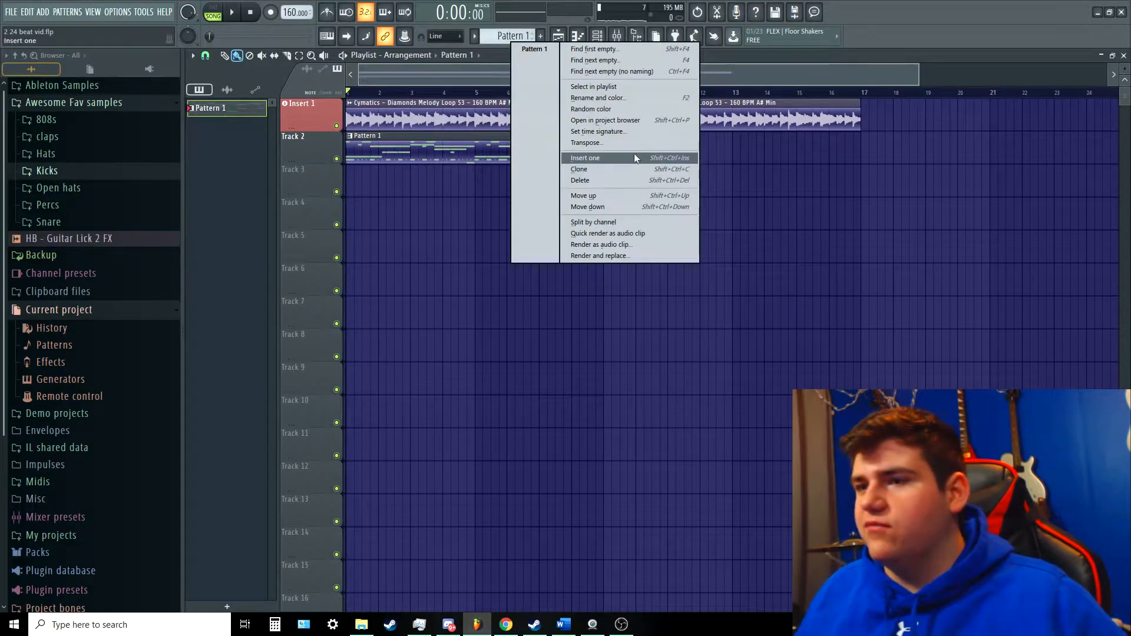
pyautogui.click(583, 221)
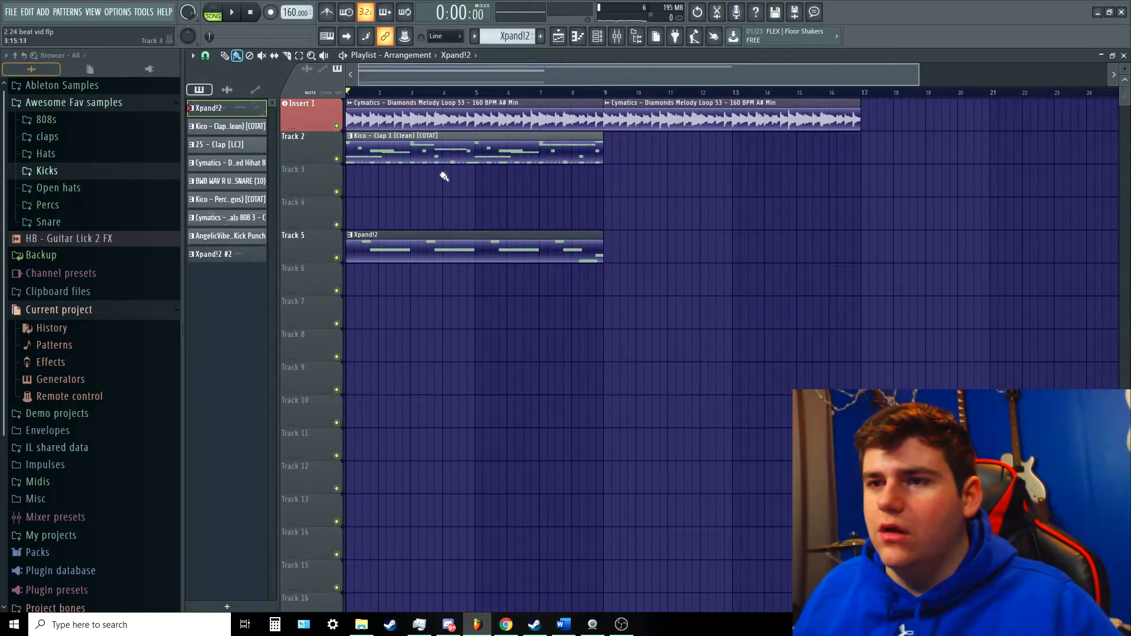
pyautogui.moveTo(432, 227); pyautogui.dragTo(431, 225)
pyautogui.moveTo(419, 143); pyautogui.dragTo(410, 282)
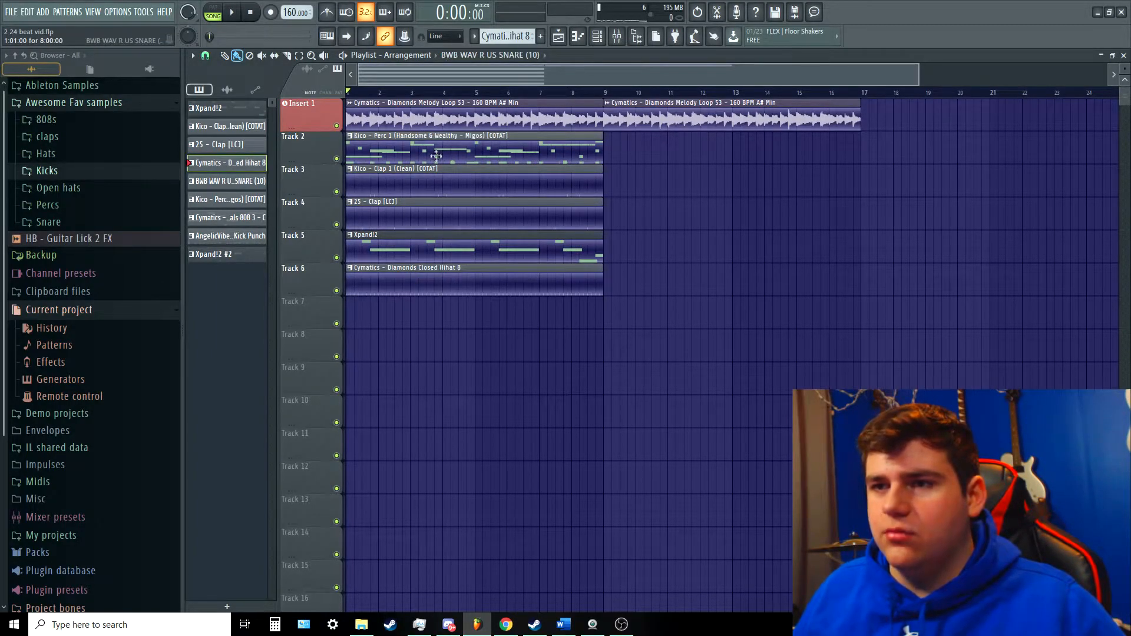
pyautogui.moveTo(422, 324); pyautogui.dragTo(425, 354)
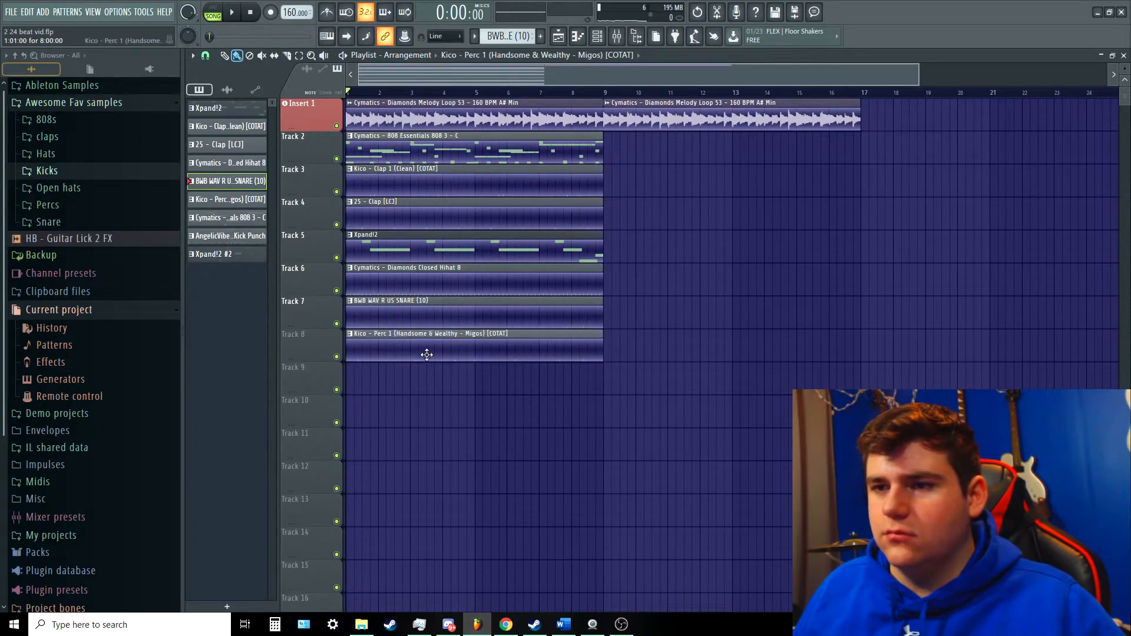
# Step: Set the 808 clip aside at about bar 12, spread the drum clips over tracks 7 to 13 and move Xpand!2 to track 3
pyautogui.moveTo(434, 151); pyautogui.dragTo(807, 158)
pyautogui.moveTo(484, 152); pyautogui.dragTo(451, 369)
pyautogui.moveTo(638, 494); pyautogui.dragTo(433, 165)
pyautogui.moveTo(435, 182); pyautogui.dragTo(435, 355)
pyautogui.moveTo(408, 412); pyautogui.dragTo(432, 174)
pyautogui.click(432, 201)
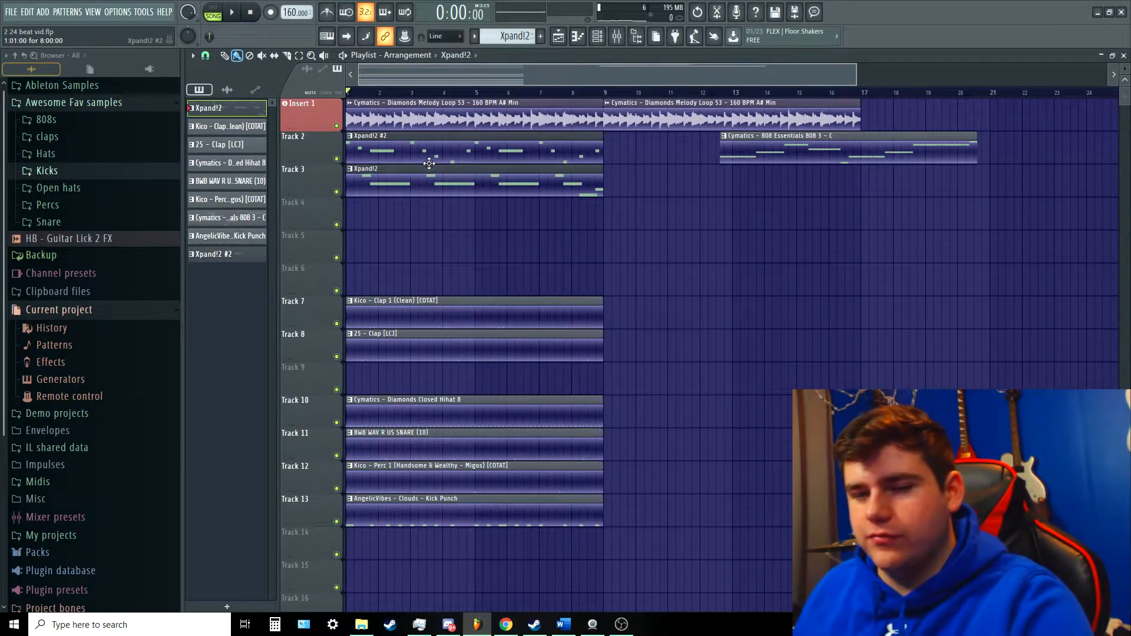
pyautogui.click(437, 154)
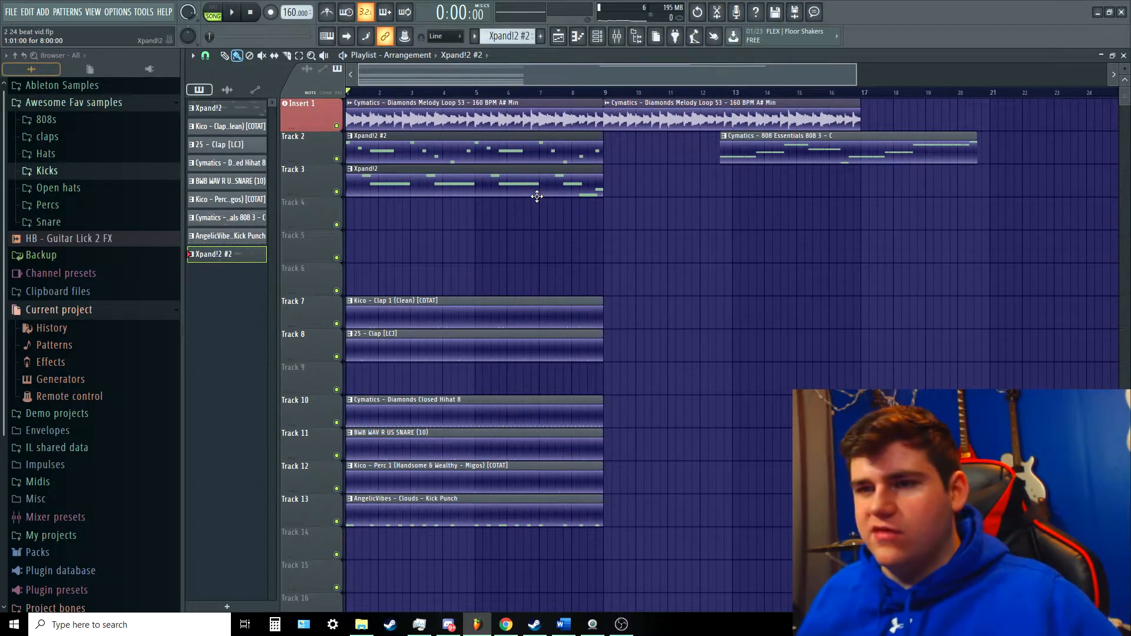
# Step: Move the 808 clip to the start of track 4, directly below the two Xpand!2 clips
pyautogui.scroll(-2, 463, 191)
pyautogui.moveTo(465, 240); pyautogui.dragTo(385, 152)
pyautogui.moveTo(619, 144); pyautogui.dragTo(362, 209)
pyautogui.moveTo(630, 518); pyautogui.dragTo(345, 285)
pyautogui.click(390, 284)
pyautogui.rightClick(546, 285)
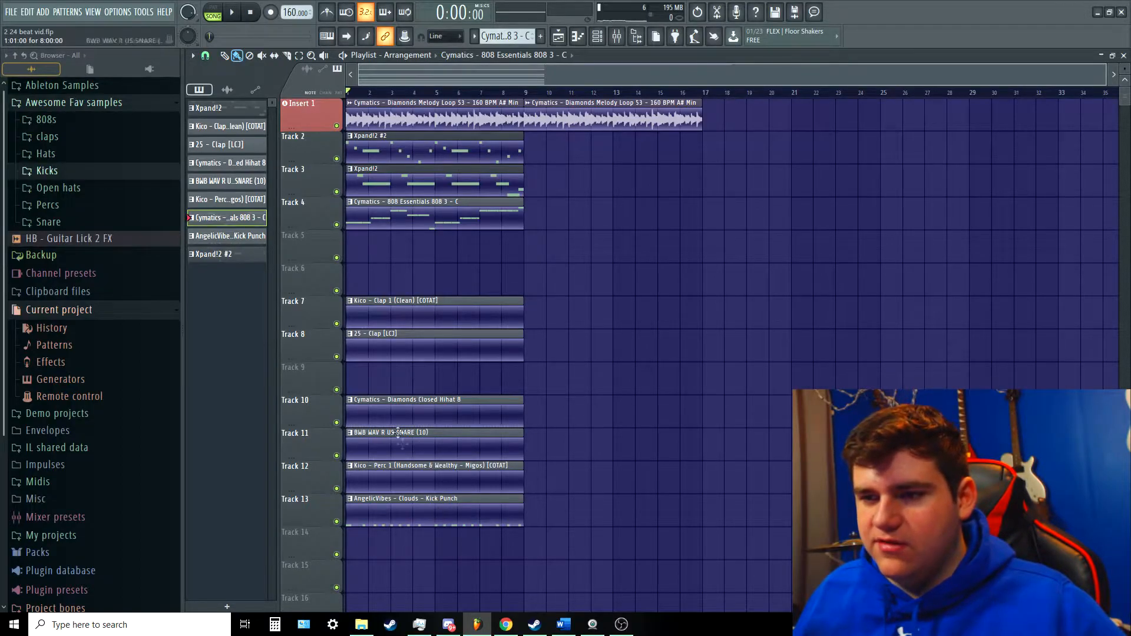
# Step: Rearrange the drum clips so the closed hi-hat is on track 8 and the two claps are on tracks 9 and 10
pyautogui.moveTo(386, 398); pyautogui.dragTo(602, 362)
pyautogui.moveTo(431, 231); pyautogui.dragTo(451, 400)
pyautogui.moveTo(442, 325); pyautogui.dragTo(443, 394)
pyautogui.keyDown('ctrl'); pyautogui.click(536, 409); pyautogui.keyUp('ctrl')
pyautogui.moveTo(619, 376); pyautogui.dragTo(406, 334)
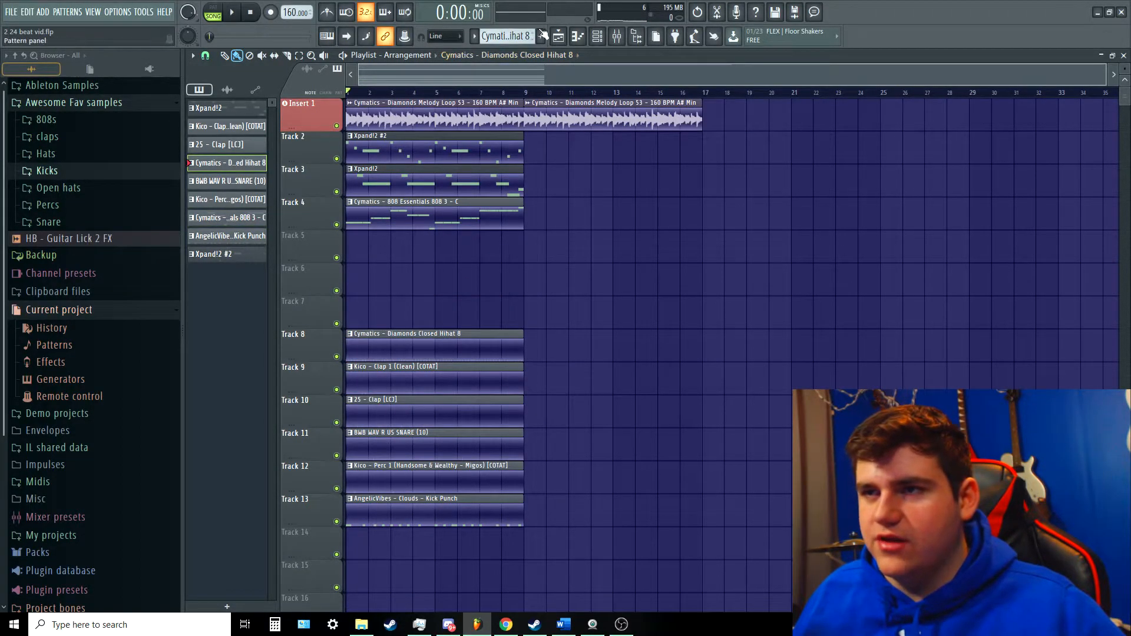
# Step: Create a new pattern named Open Hihat and show its channel rack
pyautogui.click(540, 34)
pyautogui.write('Open Hihat')
pyautogui.press('Return')
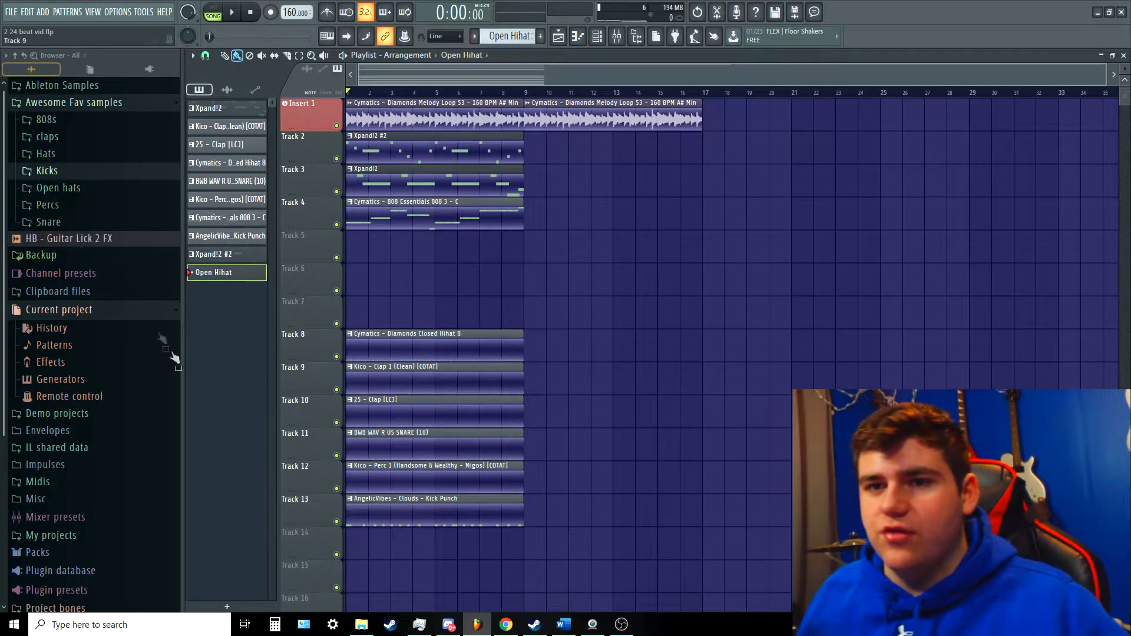
pyautogui.click(602, 37)
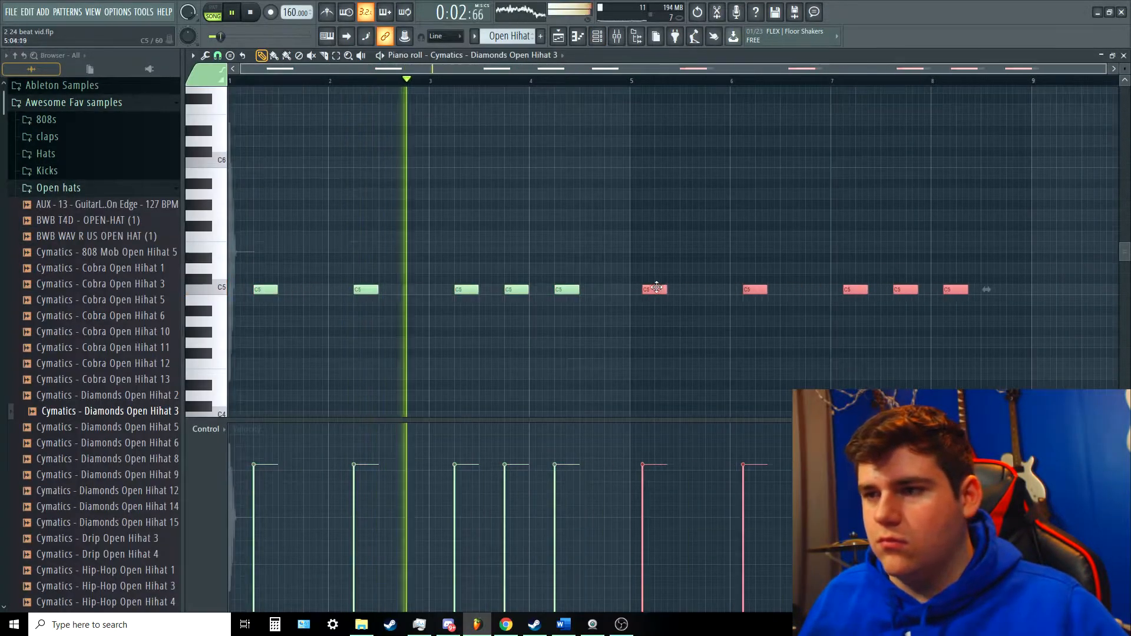
# Step: Shift the copied open hi-hat notes in bars 5 to 8 two steps later, deselect them and close the piano roll
pyautogui.moveTo(656, 287); pyautogui.dragTo(669, 287)
pyautogui.keyDown('ctrl'); pyautogui.click(636, 240); pyautogui.keyUp('ctrl')
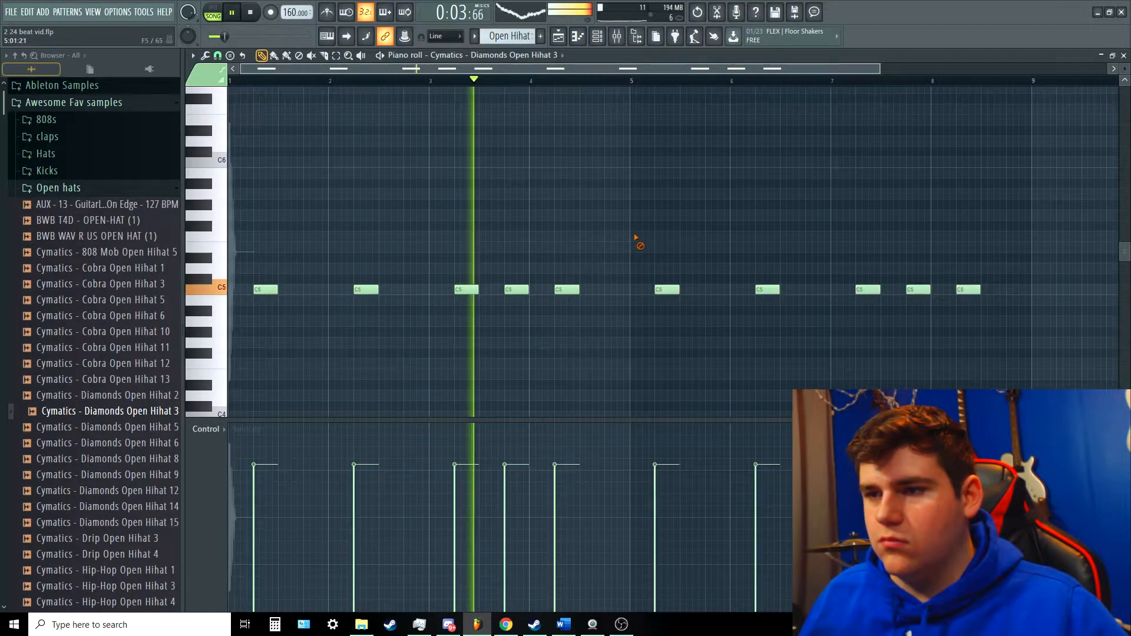
pyautogui.scroll(-1, 573, 217)
pyautogui.scroll(2, 545, 237)
pyautogui.scroll(-2, 546, 237)
pyautogui.click(1124, 55)
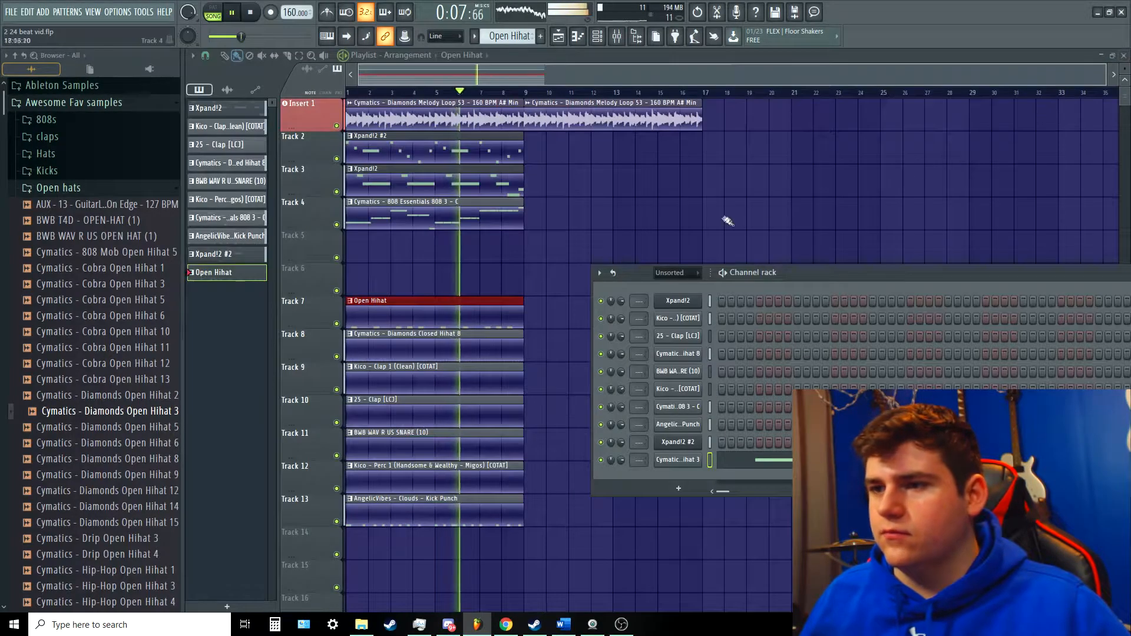
# Step: Route the selected instrument and drum channels to individual mixer tracks
pyautogui.scroll(1, 729, 219)
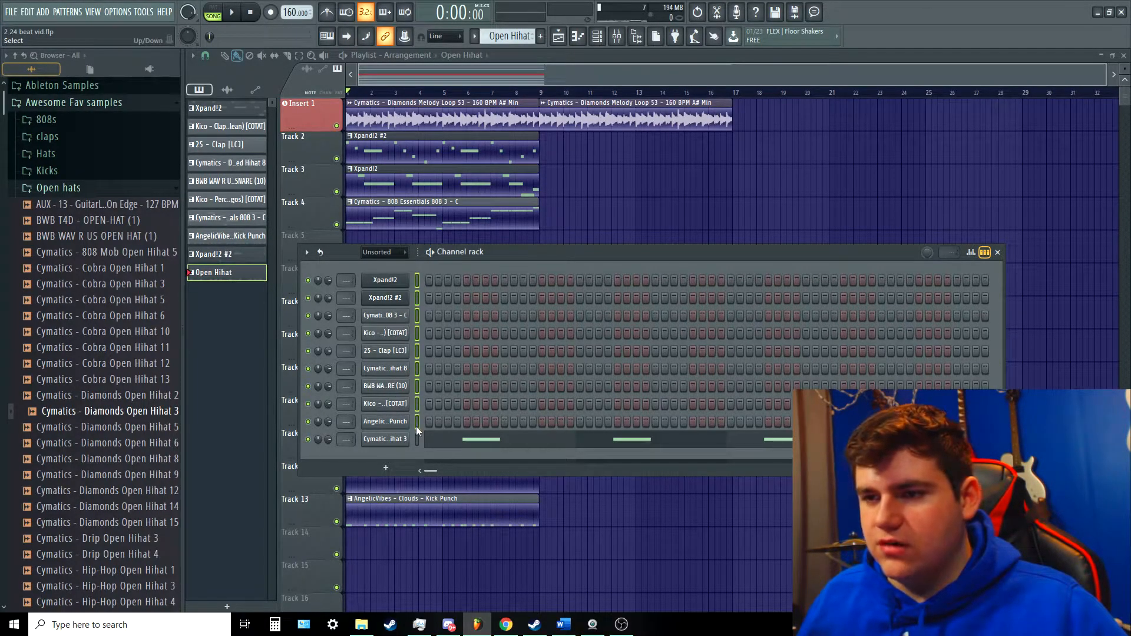
pyautogui.hotkey('ctrl', 'l')
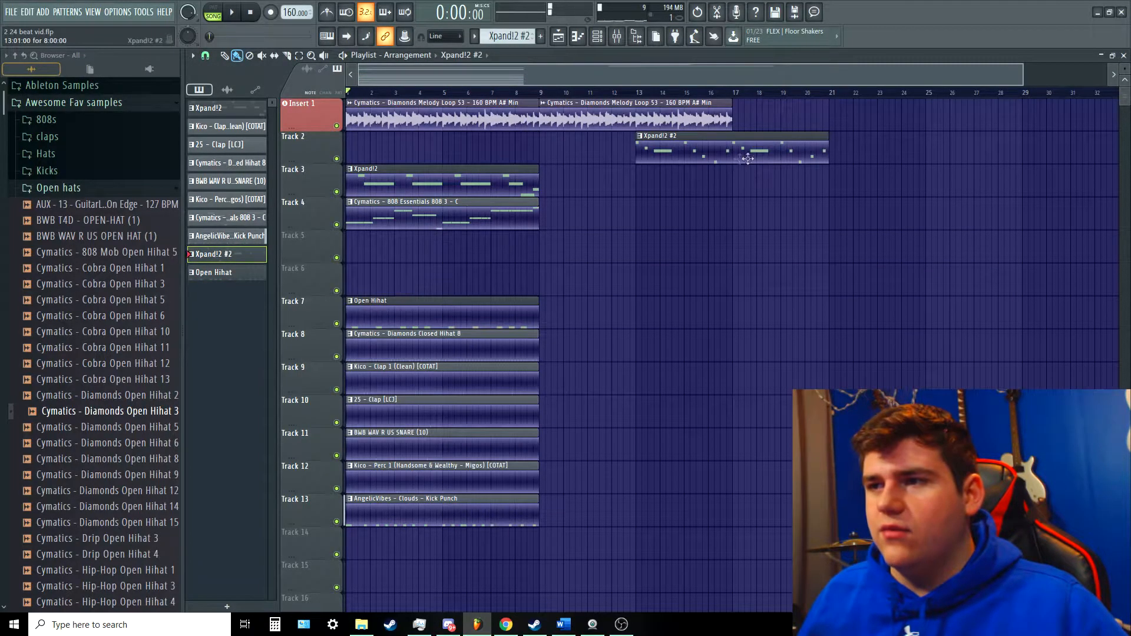
# Step: Audition the Xpand!2 #2 clip soloed from bar 1 of track 2, and move it out to about bar 17
pyautogui.moveTo(745, 156); pyautogui.dragTo(421, 152)
pyautogui.rightClick(338, 159)
pyautogui.click(328, 159)
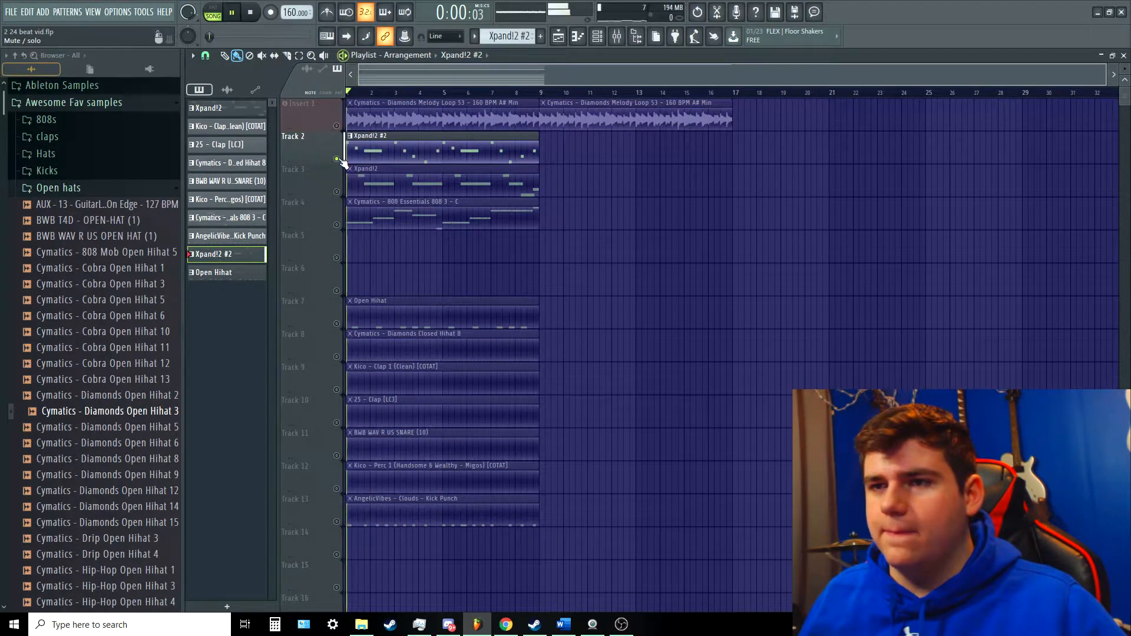
pyautogui.moveTo(405, 155); pyautogui.dragTo(789, 155)
# Step: Solo track 3 to listen to the Xpand!2 lead, restore all tracks and stop playback
pyautogui.rightClick(337, 192)
pyautogui.rightClick(337, 192)
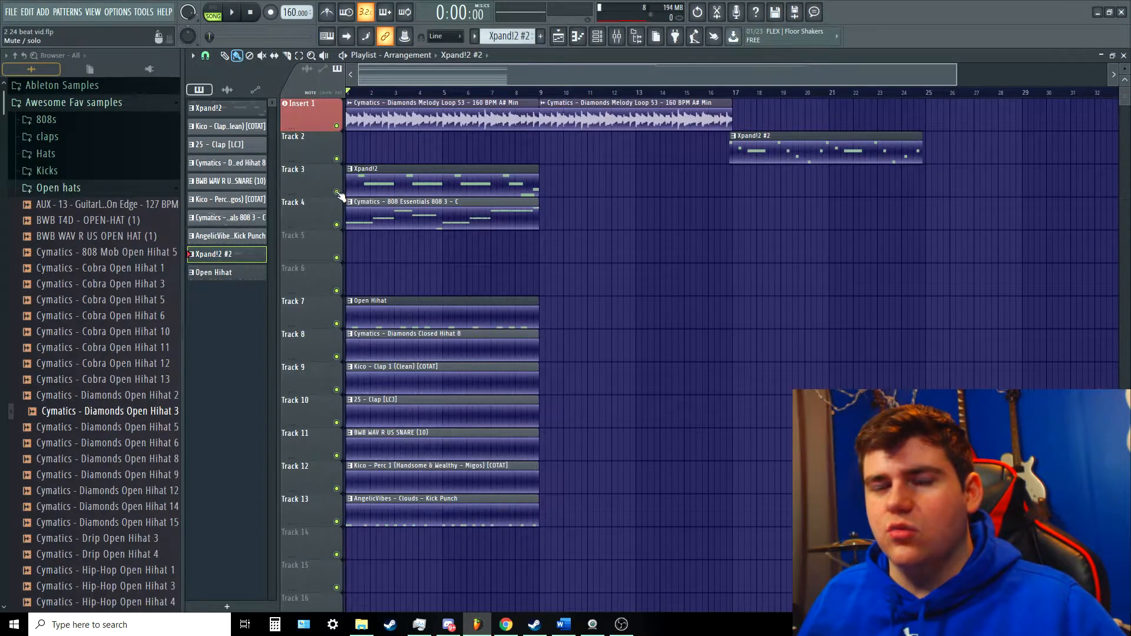
pyautogui.rightClick(337, 192)
pyautogui.rightClick(337, 193)
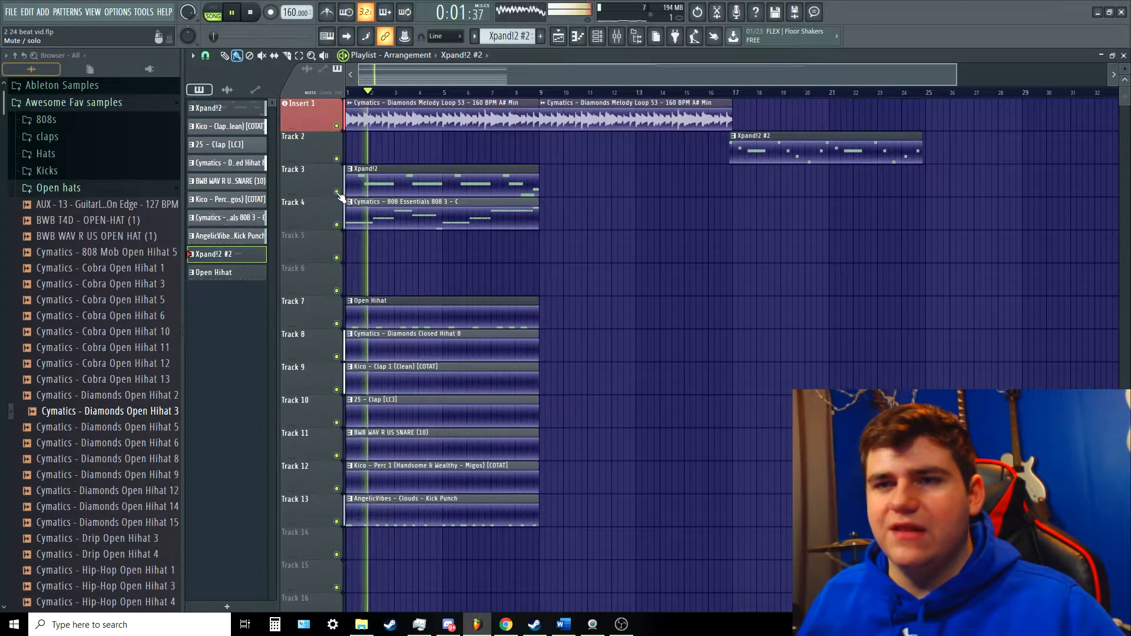
pyautogui.press('space')
# Step: Move the Xpand!2 clip out past bar 15, shift the 808 and all drum clips to bar 9, and play the arrangement
pyautogui.moveTo(429, 183); pyautogui.dragTo(779, 185)
pyautogui.moveTo(597, 610); pyautogui.dragTo(591, 214)
pyautogui.press('space')
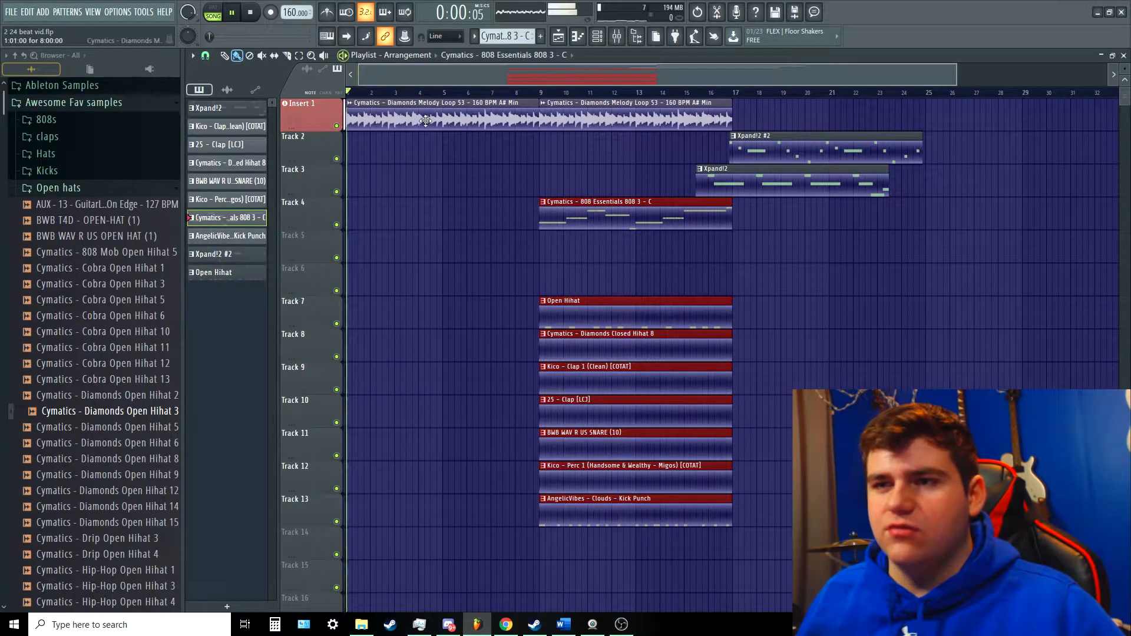
# Step: Move the Xpand!2 #2 clip to bar 1 of track 2, and shift the drum and Xpand!2 clips out past bar 17
pyautogui.keyDown('ctrl'); pyautogui.click(528, 165); pyautogui.keyUp('ctrl')
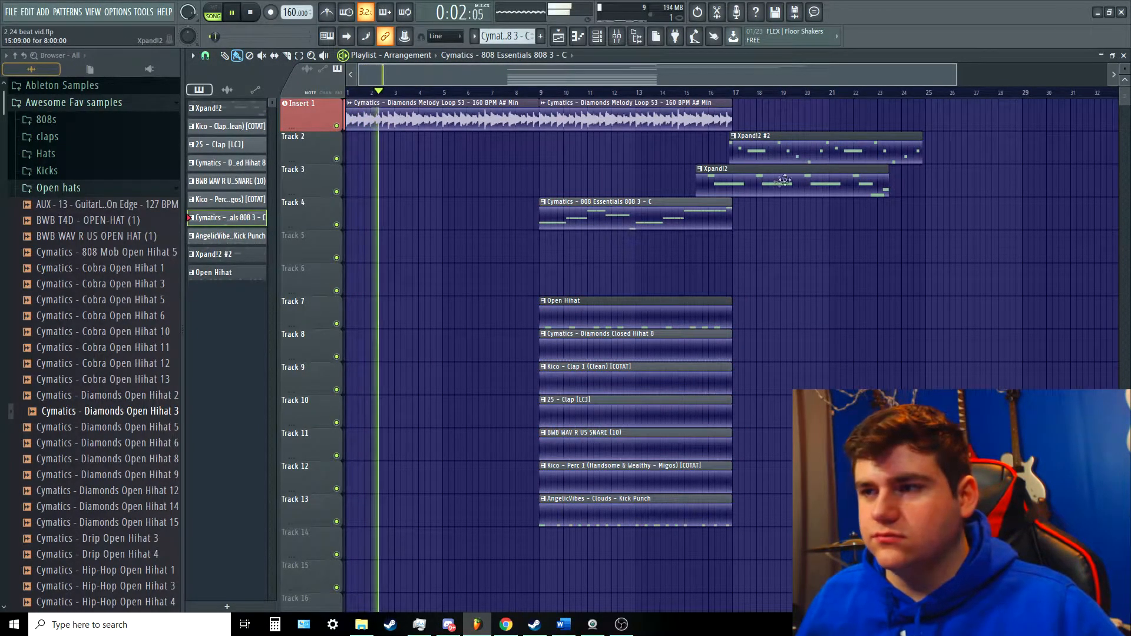
pyautogui.press('space')
pyautogui.moveTo(767, 164); pyautogui.dragTo(382, 133)
pyautogui.press('space')
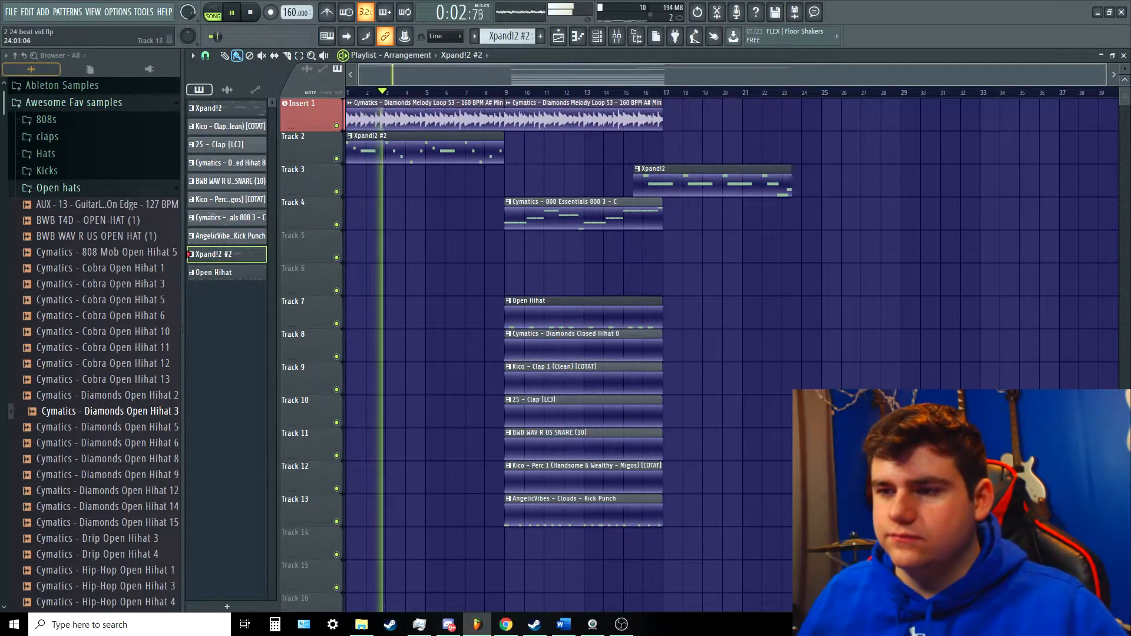
pyautogui.moveTo(788, 557); pyautogui.dragTo(609, 206)
pyautogui.keyDown('ctrl'); pyautogui.click(591, 210); pyautogui.keyUp('ctrl')
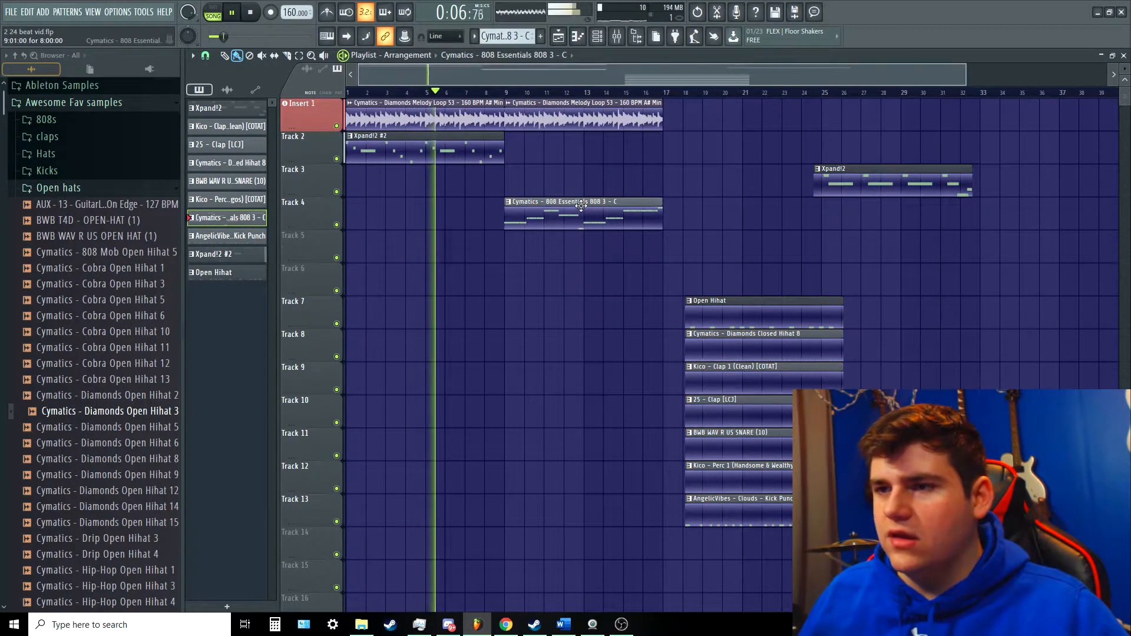
# Step: Move the Xpand!2 clip to bar 9 of track 3, repeat Xpand!2 #2 at bar 9, and play from about bar 8
pyautogui.press('space')
pyautogui.moveTo(877, 180); pyautogui.dragTo(556, 172)
pyautogui.click(490, 91)
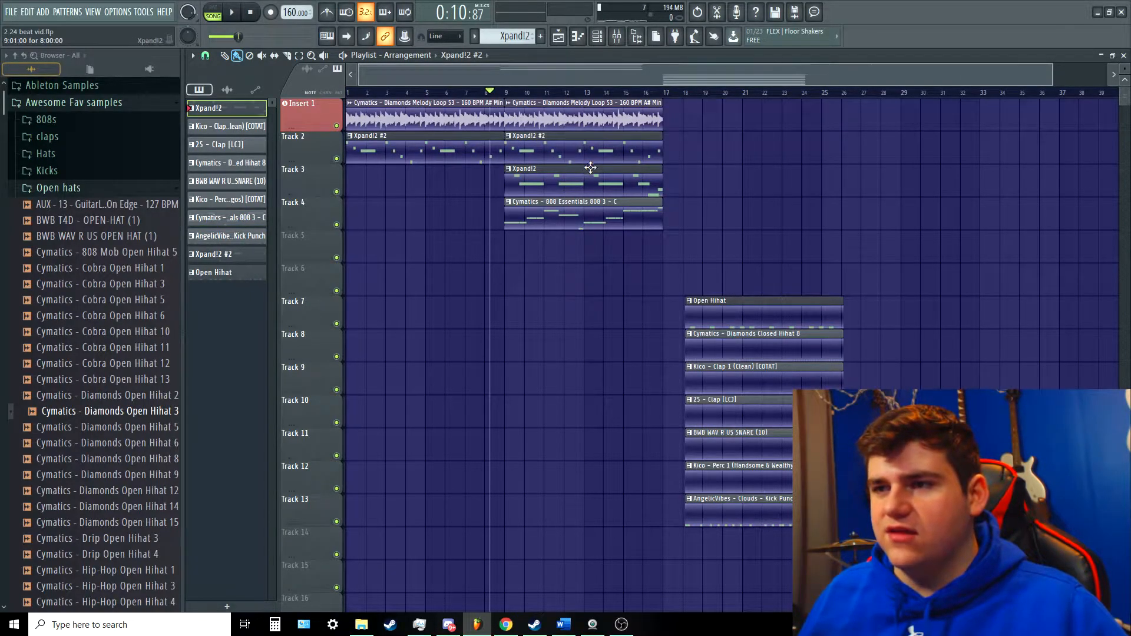
pyautogui.press('space')
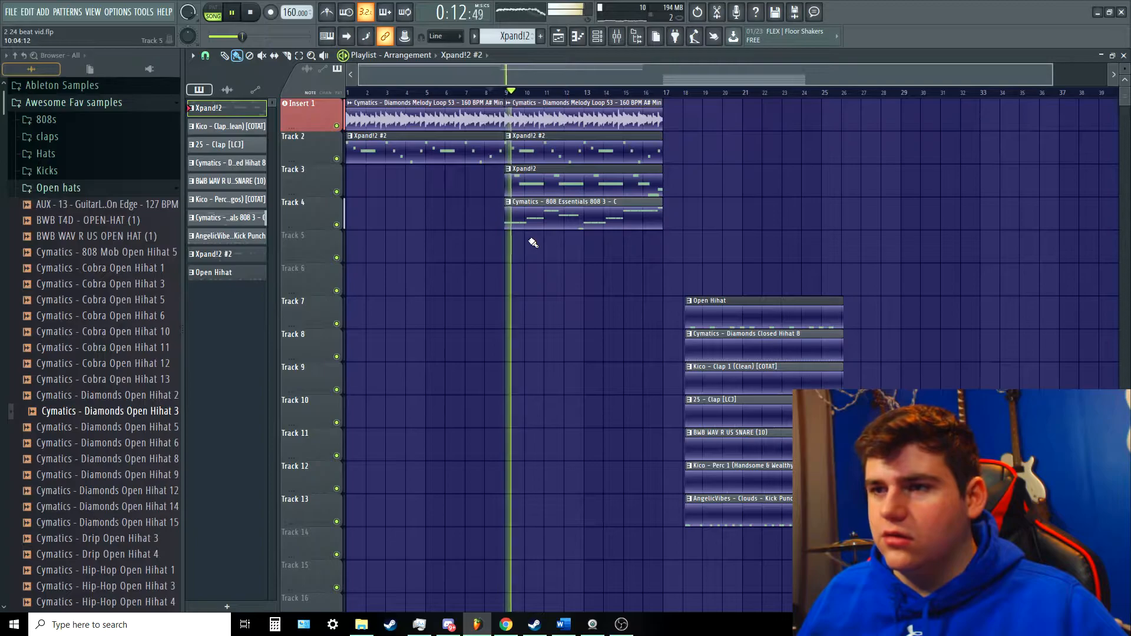
# Step: Shift all drum clips on tracks 7 to 13 to start at bar 17
pyautogui.moveTo(818, 580); pyautogui.dragTo(702, 309)
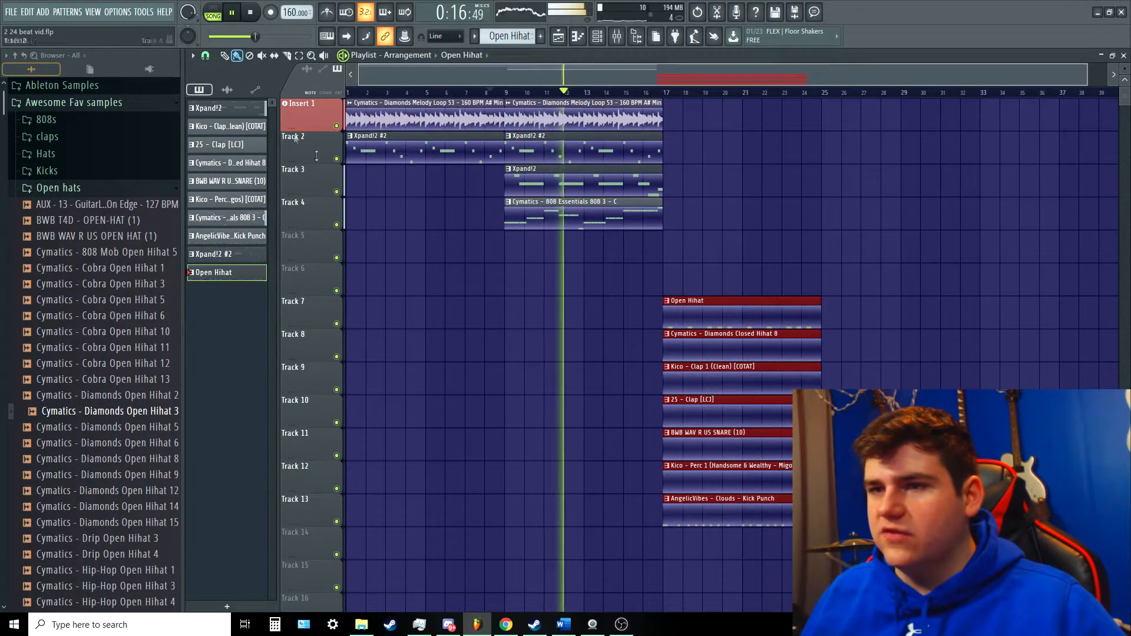
pyautogui.click(205, 55)
pyautogui.click(225, 228)
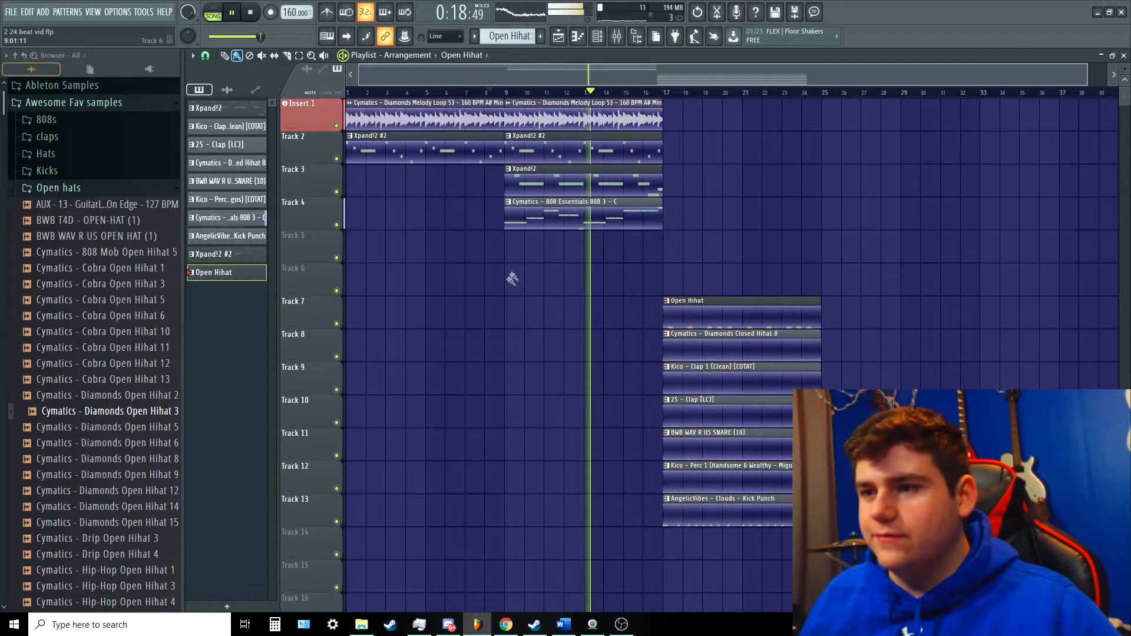
# Step: Try trimming the 808 and Xpand!2 clips to end at bar 16, and listen from about bar 13
pyautogui.scroll(3, 672, 230)
pyautogui.moveTo(652, 230); pyautogui.dragTo(612, 221)
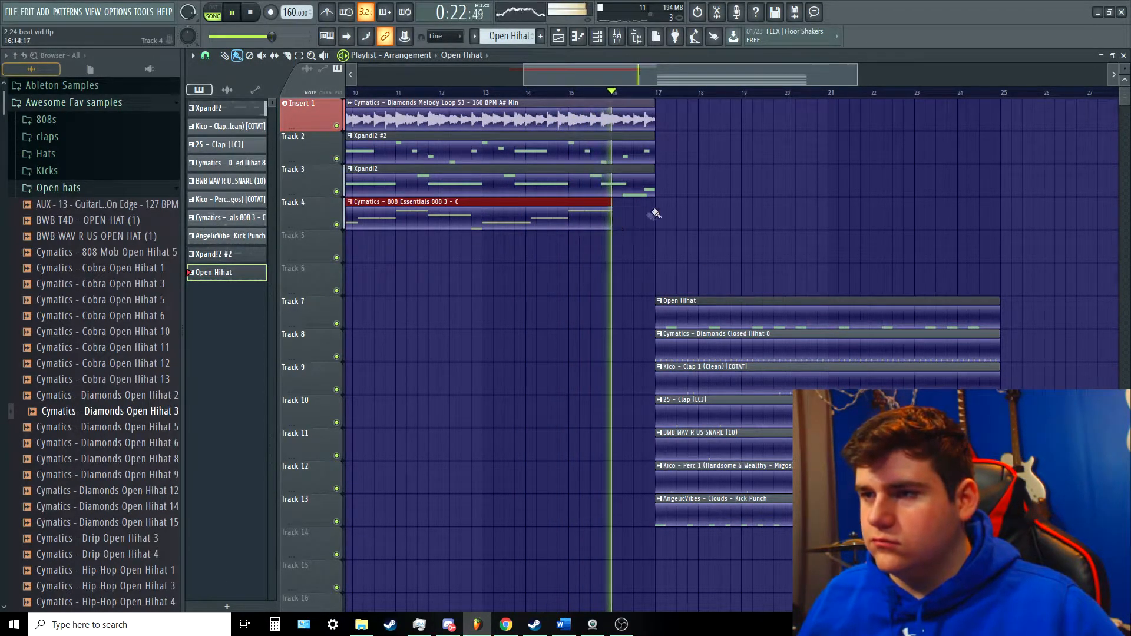
pyautogui.press('space')
pyautogui.moveTo(654, 188); pyautogui.dragTo(612, 189)
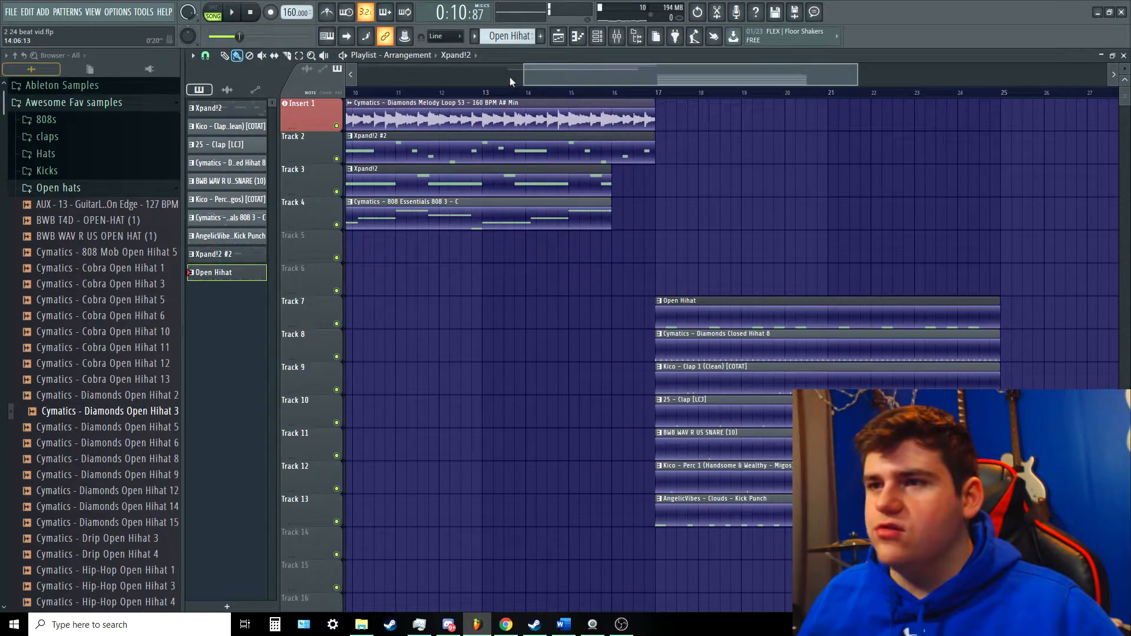
pyautogui.click(482, 95)
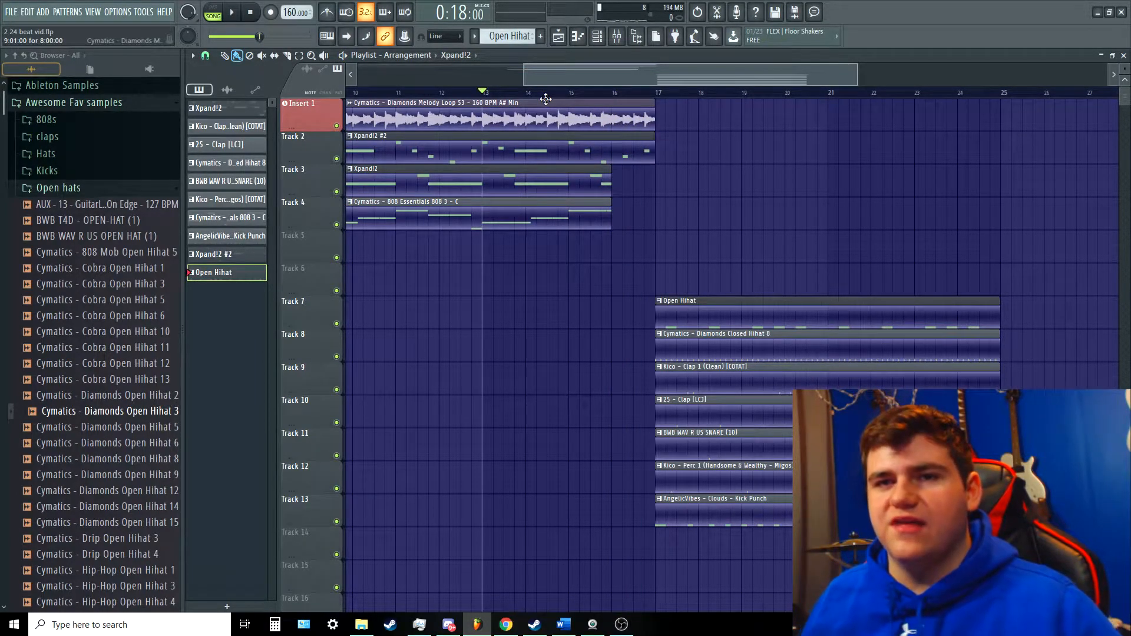
pyautogui.press('space')
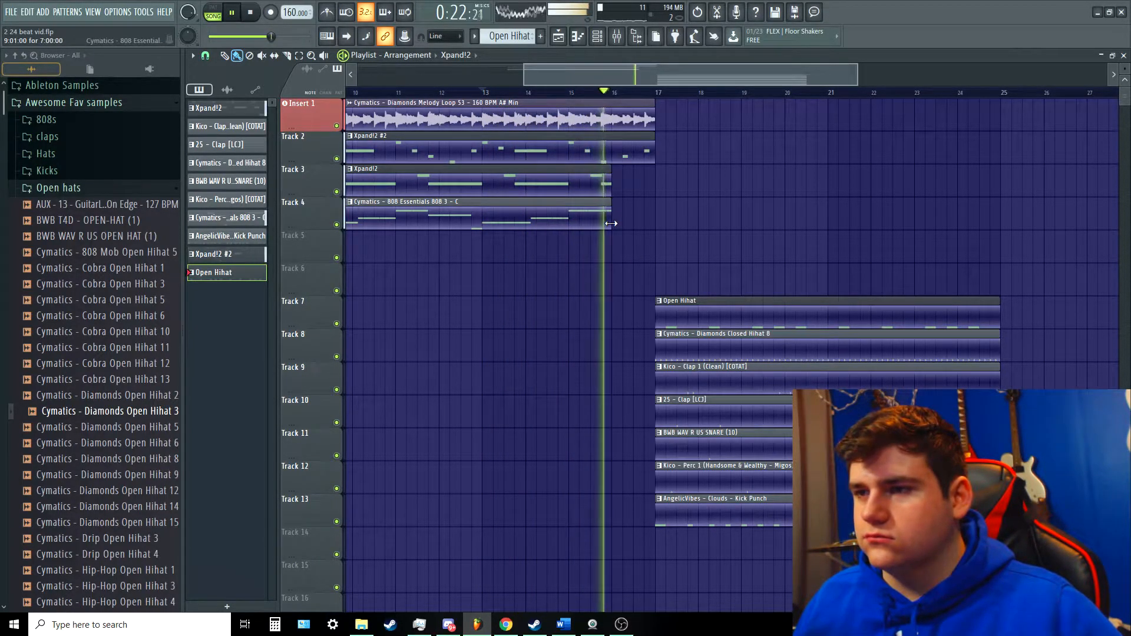
pyautogui.press('space')
pyautogui.moveTo(614, 223); pyautogui.dragTo(659, 223)
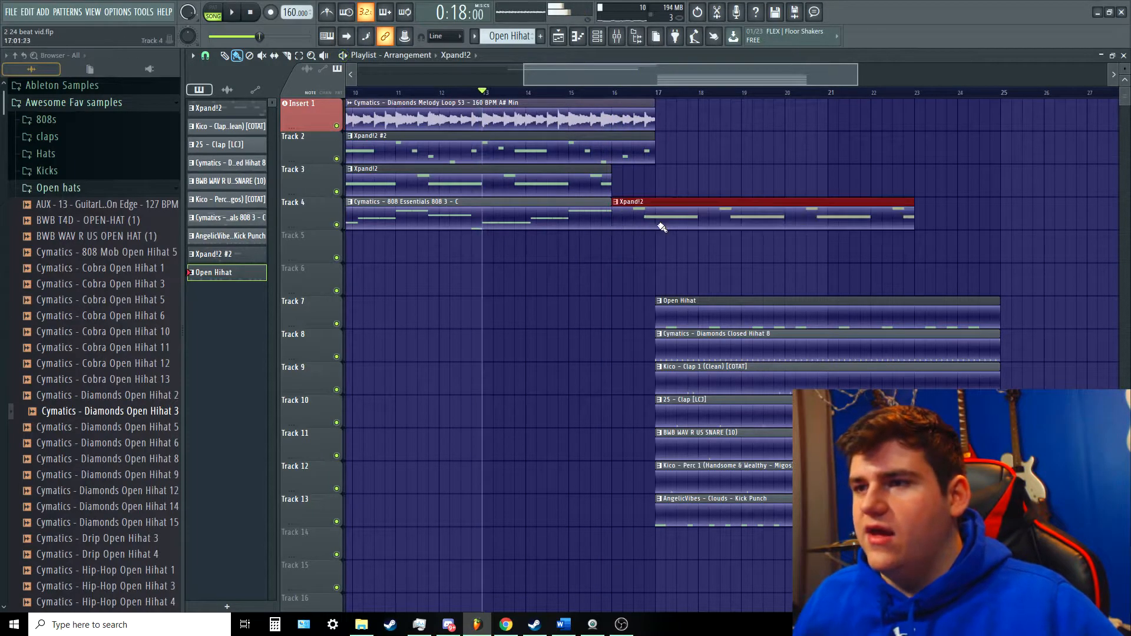
pyautogui.rightClick(694, 205)
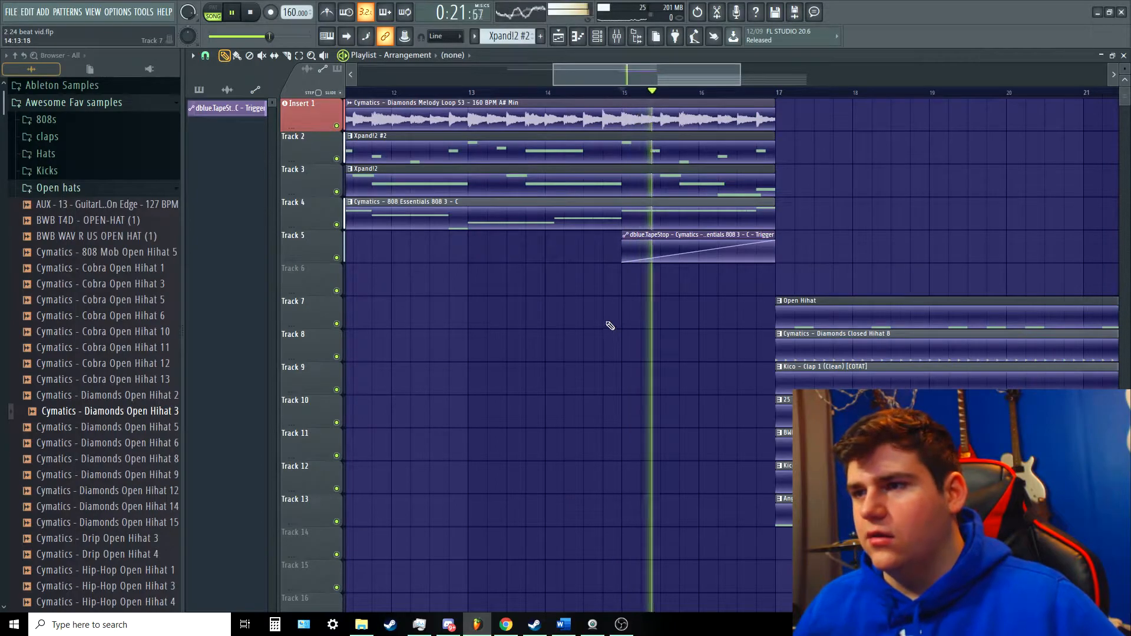
# Step: Audition the dblue TapeStop automation on the 808 leading into bar 17, and stop playback
pyautogui.scroll(-5, 648, 310)
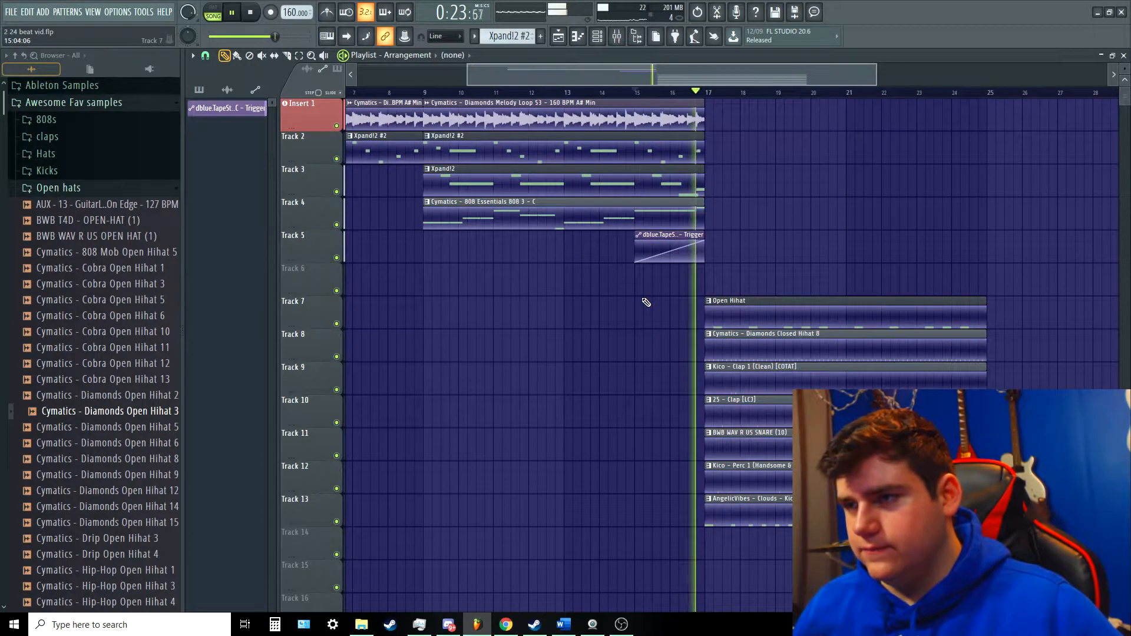
pyautogui.press('space')
pyautogui.scroll(-4, 591, 307)
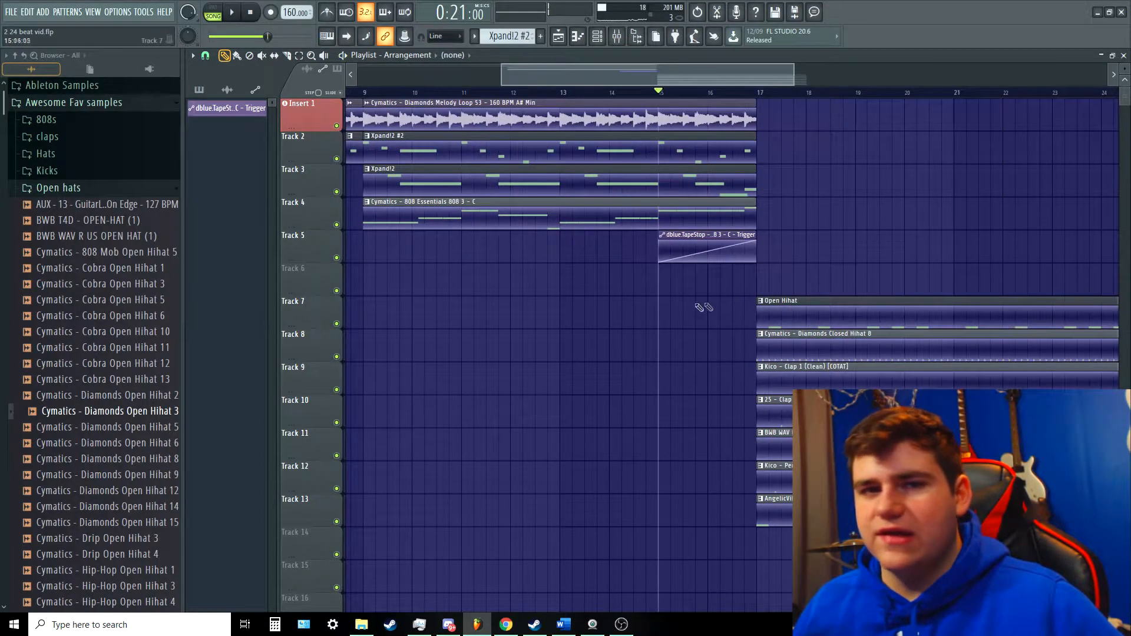
# Step: Copy the melody loop, Xpand!2 #2, Xpand!2 and 808 clips from bar 9 to bar 17, and play the new section
pyautogui.moveTo(651, 327); pyautogui.dragTo(519, 98)
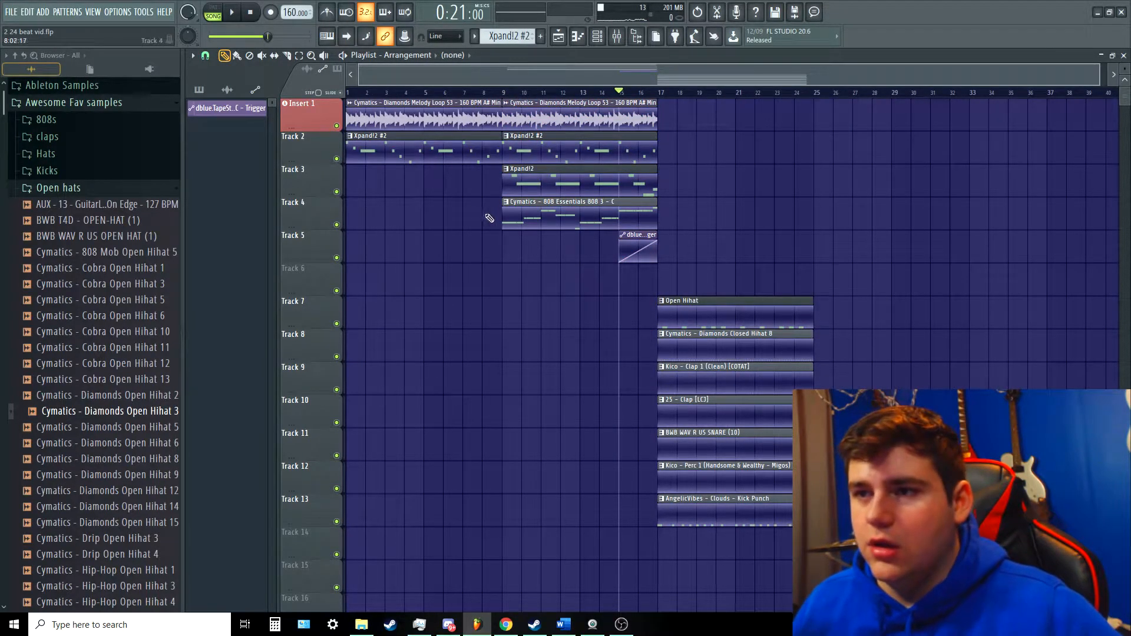
pyautogui.moveTo(732, 213); pyautogui.dragTo(666, 106)
pyautogui.press('space')
pyautogui.scroll(3, 503, 307)
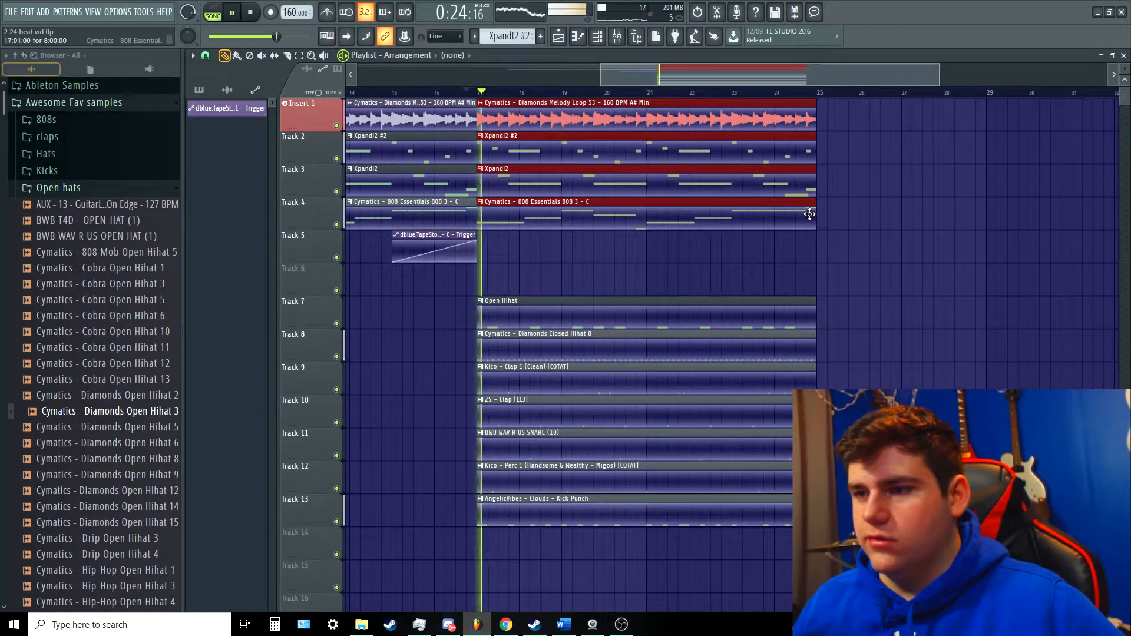
# Step: Move the Open Hihat clip on track 7 to bar 25 and stop playback
pyautogui.moveTo(503, 307); pyautogui.dragTo(852, 306)
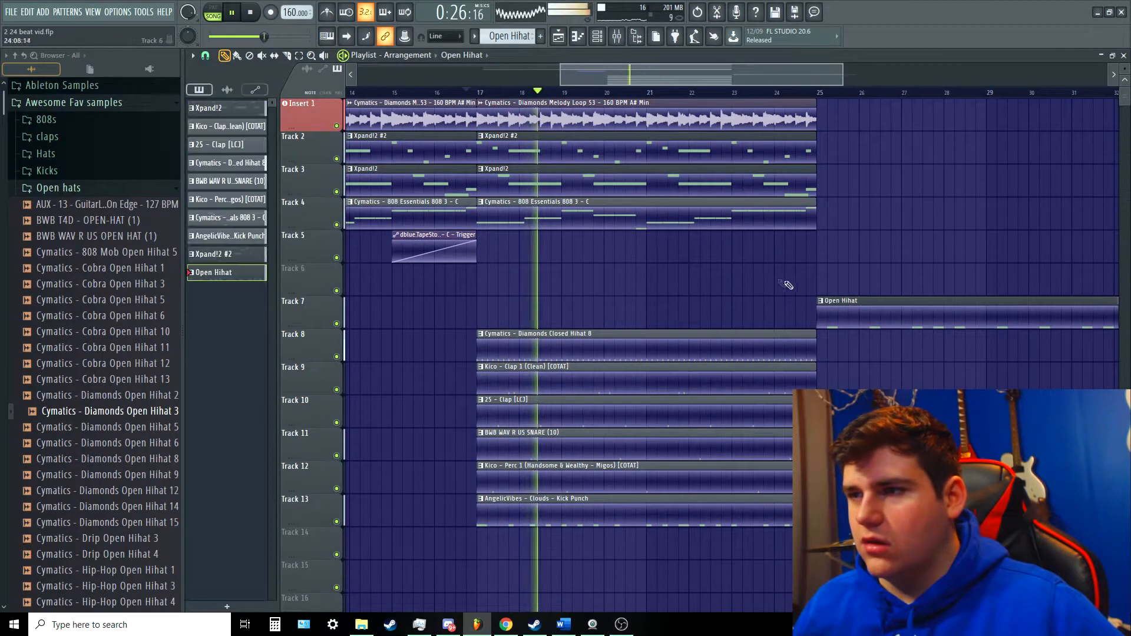
pyautogui.scroll(-3, 860, 299)
pyautogui.press('space')
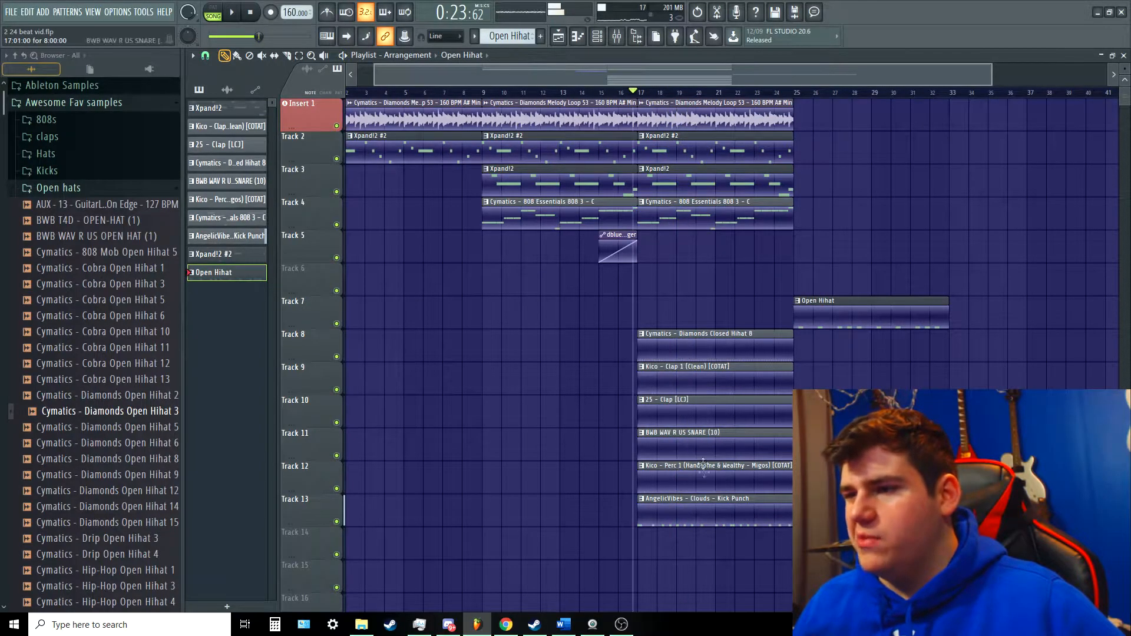
# Step: Listen to the drum section from about bar 17 and check the mixer
pyautogui.scroll(2, 601, 263)
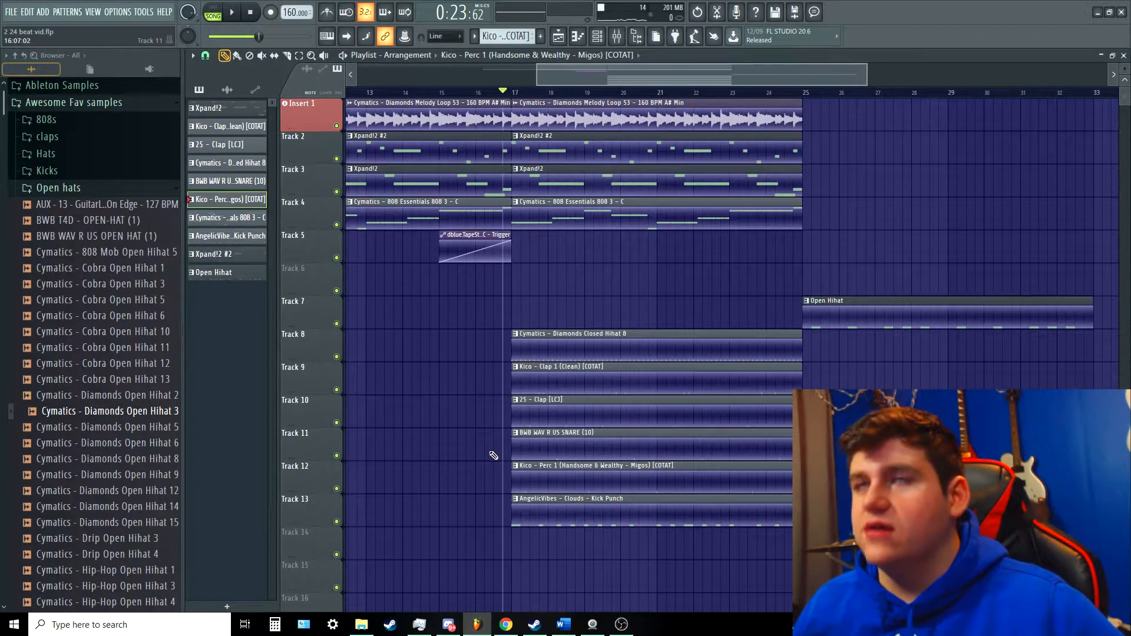
pyautogui.press('space')
pyautogui.press('space')
pyautogui.click(619, 36)
pyautogui.press('F9')
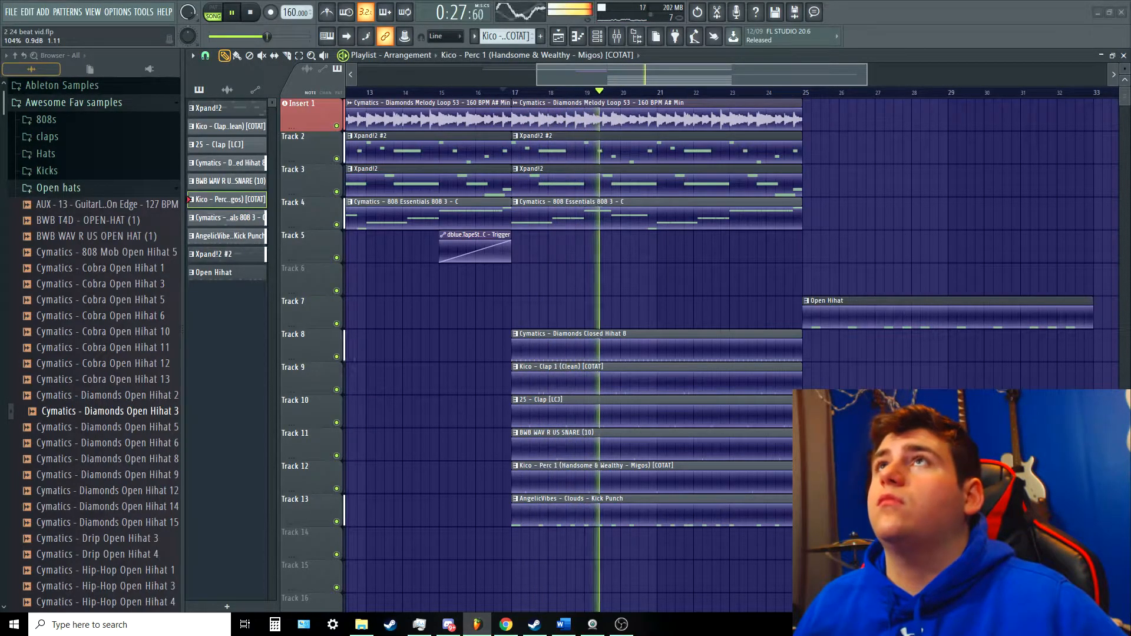
pyautogui.press('space')
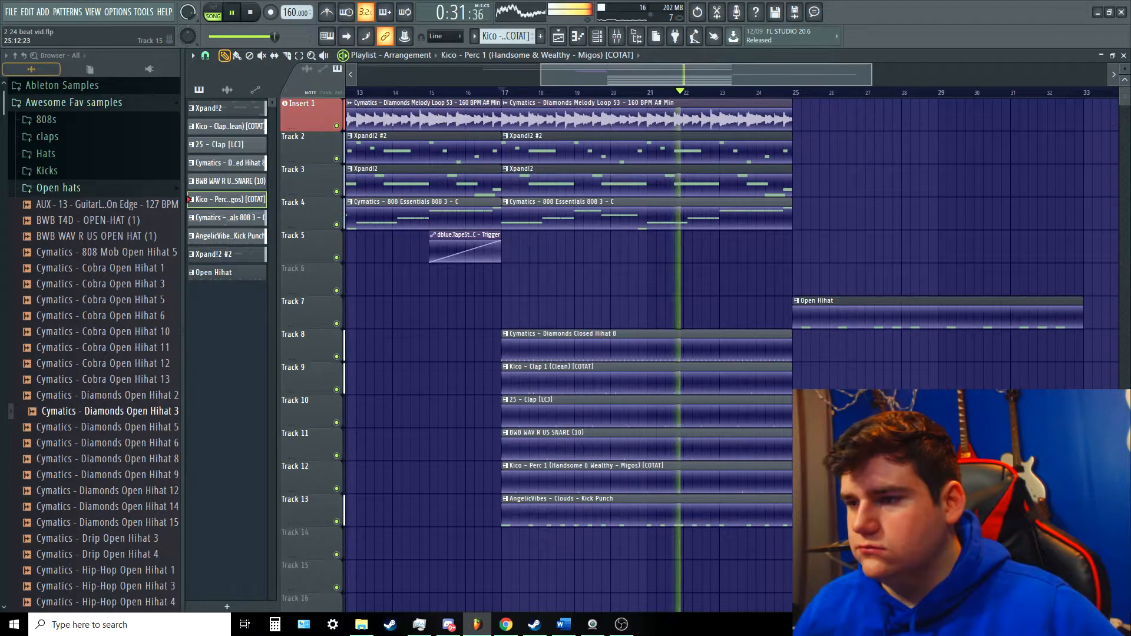
# Step: Copy the drum, melody loop, Xpand!2 #2, Xpand!2 and 808 clips from bar 17 to bar 25
pyautogui.press('space')
pyautogui.moveTo(600, 513); pyautogui.dragTo(898, 341)
pyautogui.moveTo(760, 254); pyautogui.dragTo(862, 153)
pyautogui.scroll(-4, 625, 324)
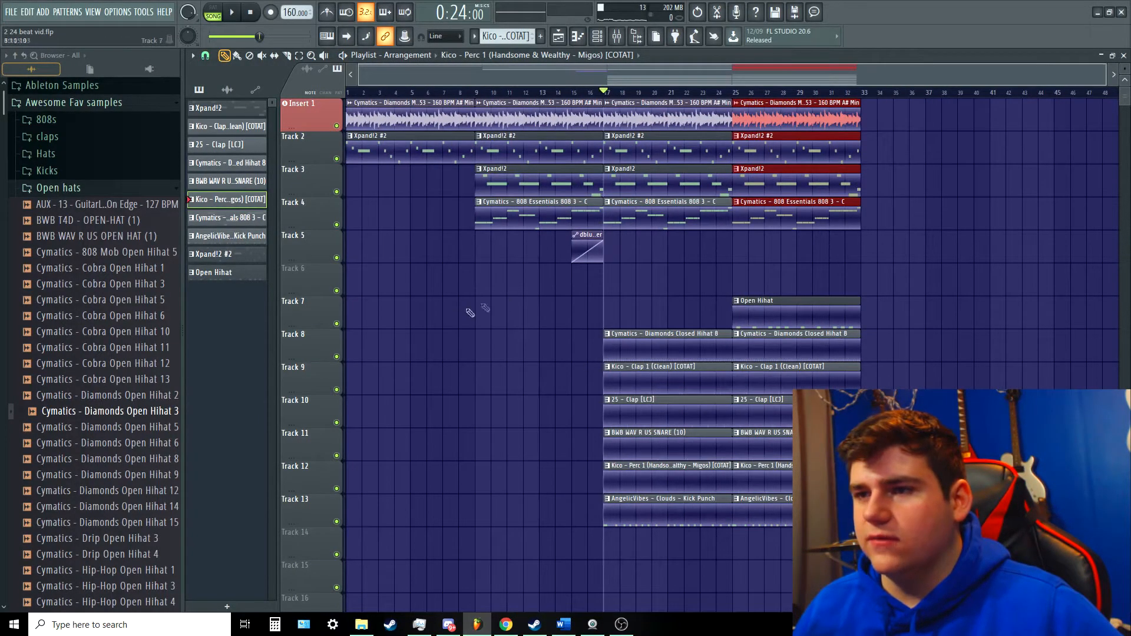
pyautogui.keyDown('ctrl'); pyautogui.click(466, 310); pyautogui.keyUp('ctrl')
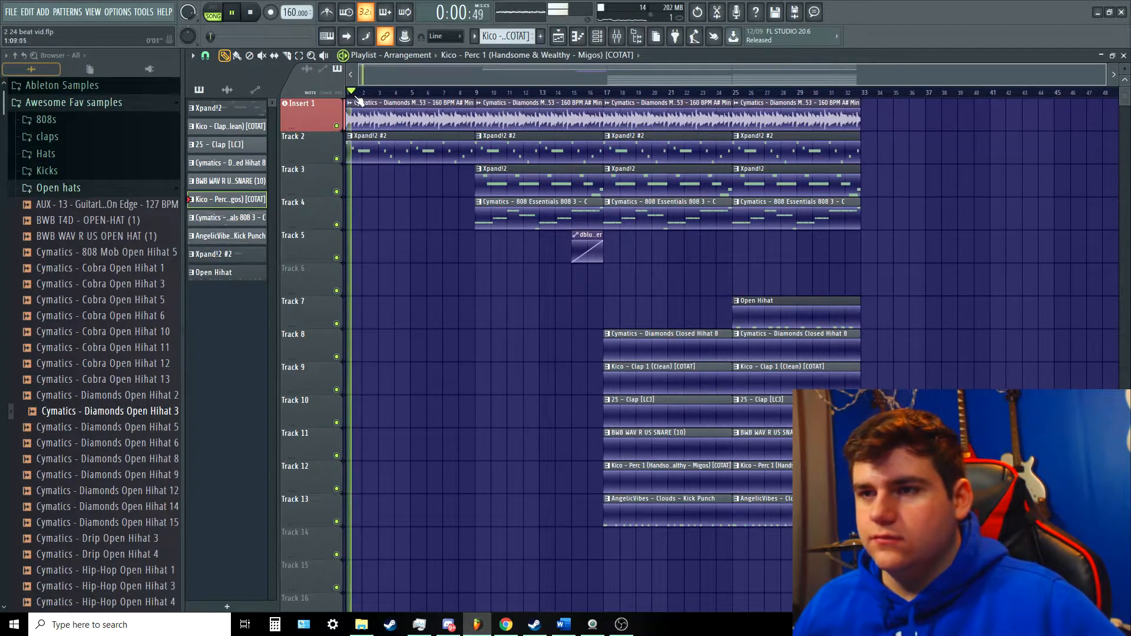
# Step: Preview the section starting at bar 9, where the Xpand!2 lead and 808 enter
pyautogui.press('space')
pyautogui.click(479, 102)
pyautogui.click(479, 95)
pyautogui.doubleClick(477, 94)
pyautogui.press('space')
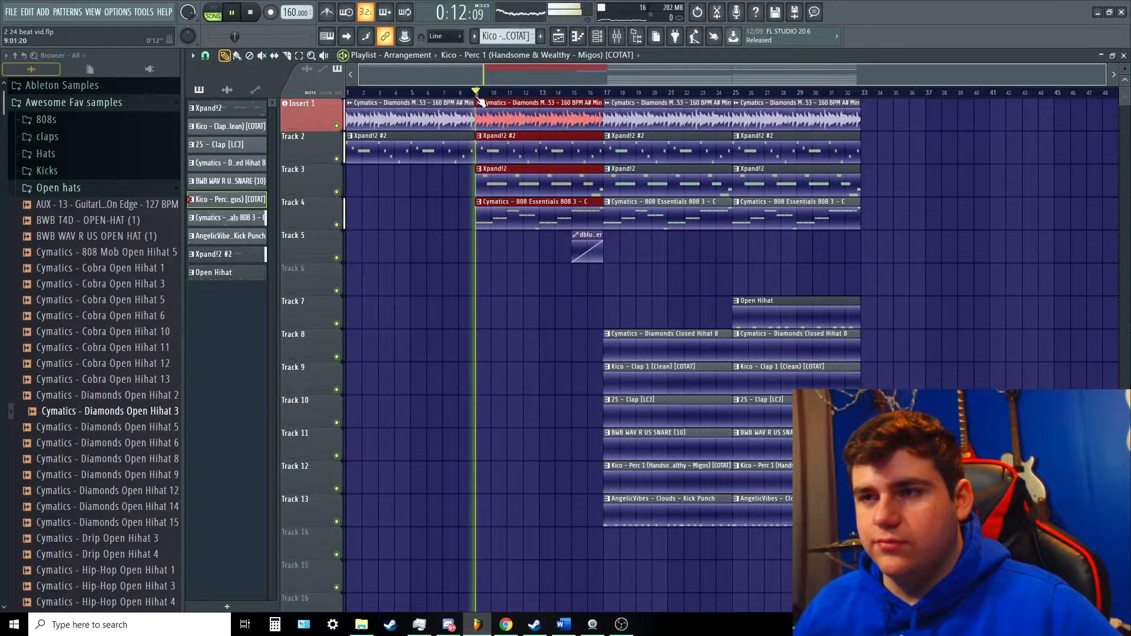
pyautogui.keyDown('ctrl'); pyautogui.click(525, 96); pyautogui.keyUp('ctrl')
pyautogui.press('space')
# Step: Preview the section starting at bar 17, where the drums enter, and stop playback
pyautogui.click(605, 93)
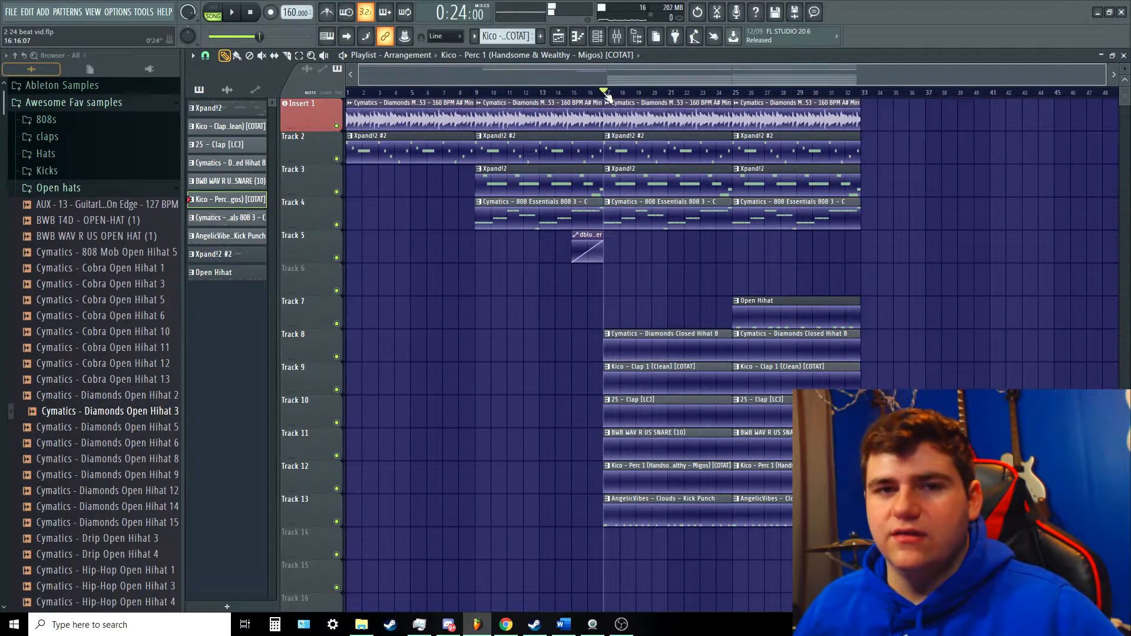
pyautogui.press('space')
pyautogui.scroll(2, 638, 276)
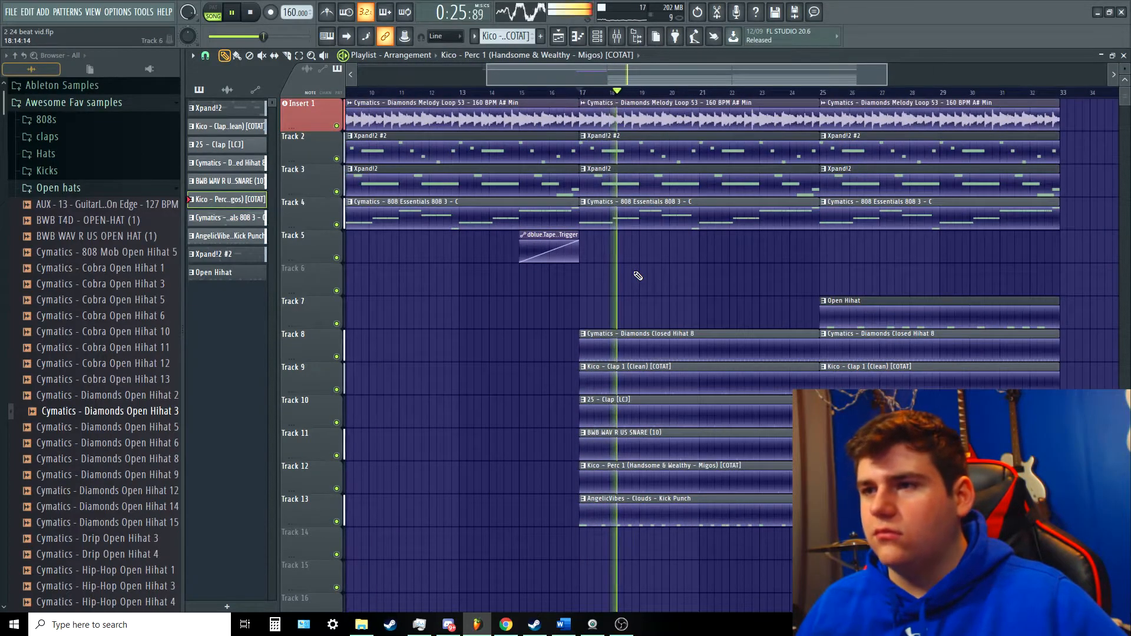
pyautogui.press('space')
# Step: Review the arrangement's 8-bar sections from bar 1 to bar 33, with the playback position at bar 9
pyautogui.scroll(-2, 462, 318)
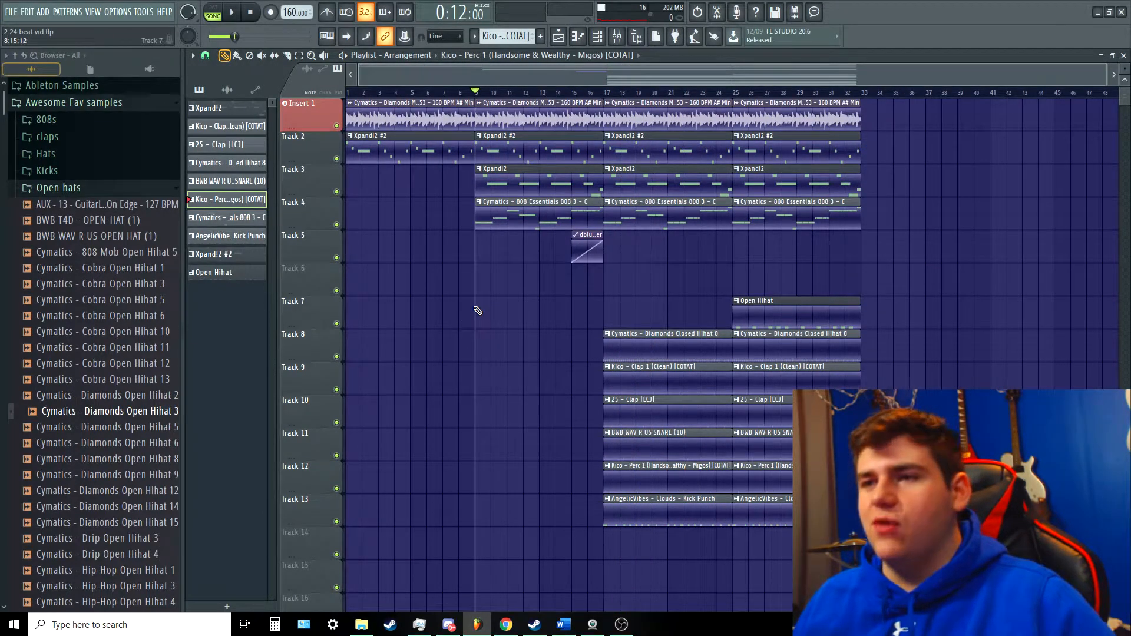
pyautogui.scroll(1, 479, 324)
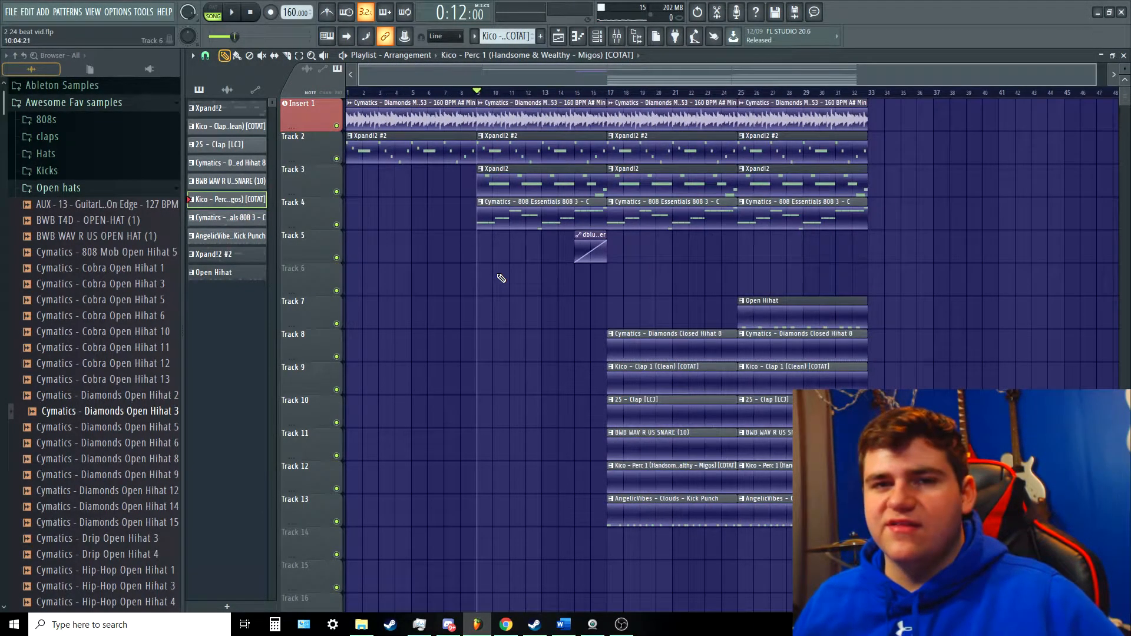
pyautogui.scroll(3, 501, 278)
pyautogui.moveTo(500, 69)
pyautogui.mouseDown()
pyautogui.moveTo(464, 74)
pyautogui.moveTo(478, 70)
pyautogui.mouseUp()
pyautogui.scroll(3, 623, 350)
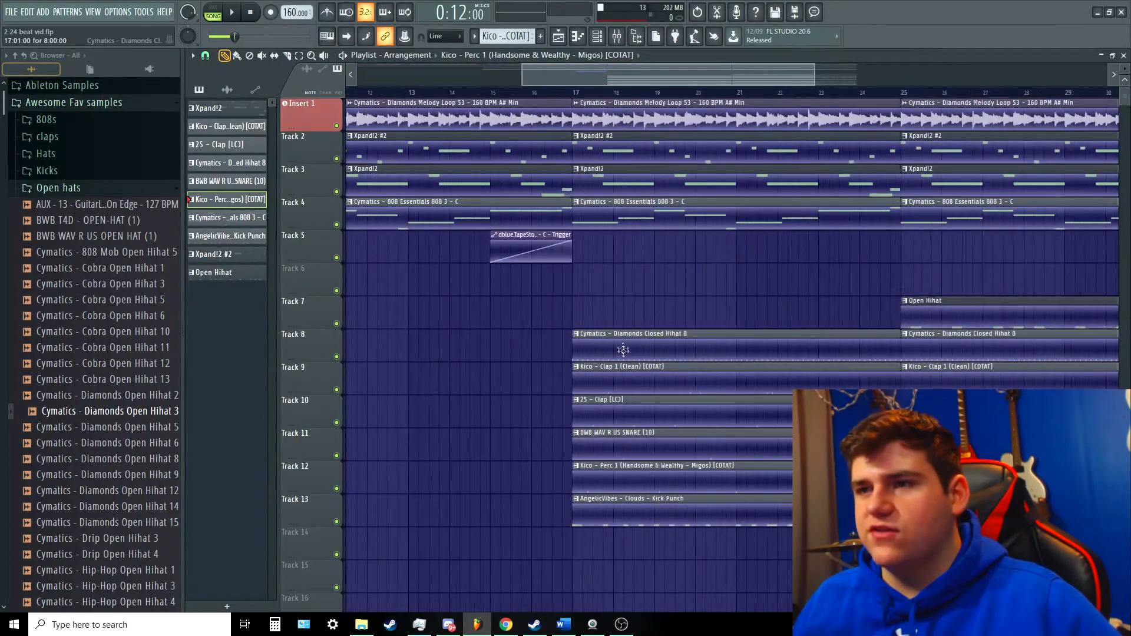
pyautogui.moveTo(615, 74); pyautogui.dragTo(526, 73)
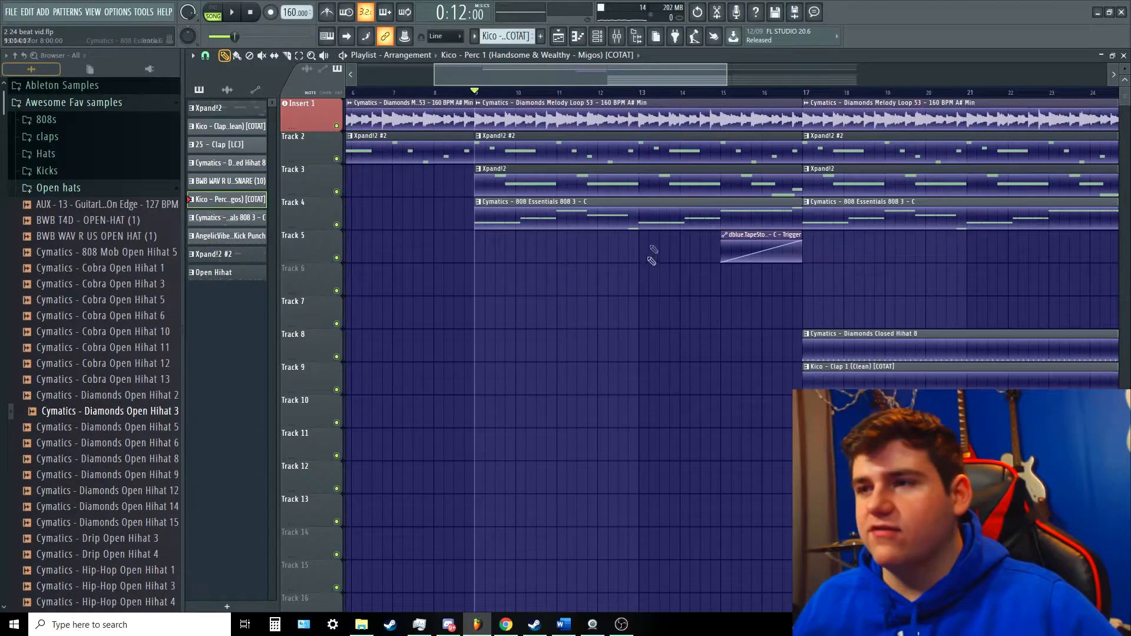
pyautogui.scroll(-3, 652, 253)
pyautogui.click(532, 101)
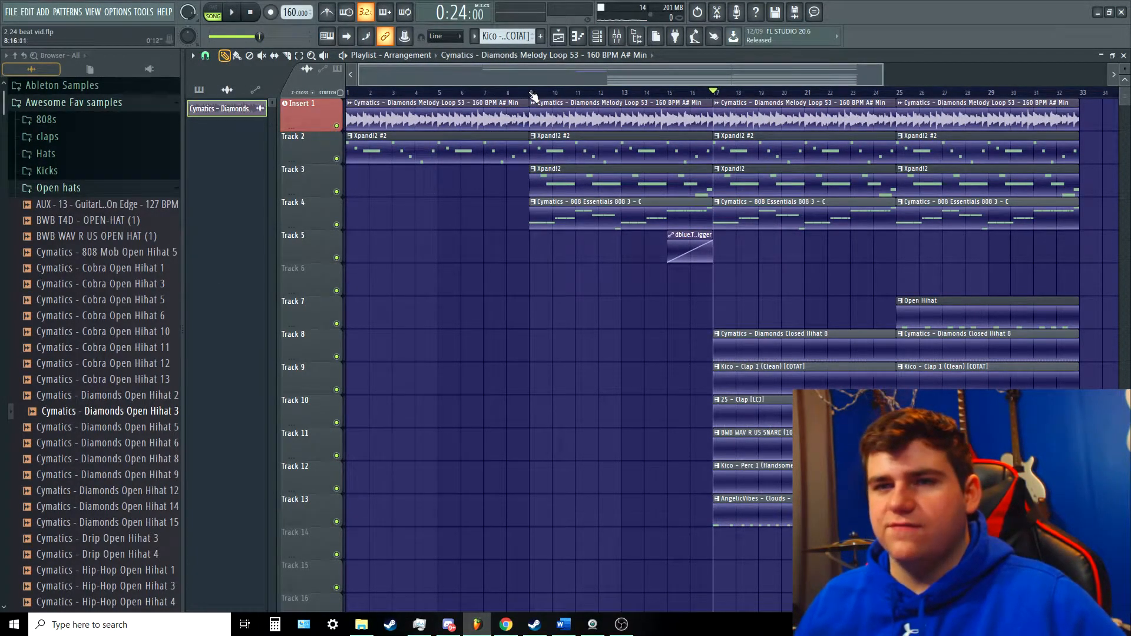
pyautogui.scroll(-2, 631, 329)
pyautogui.scroll(2, 620, 340)
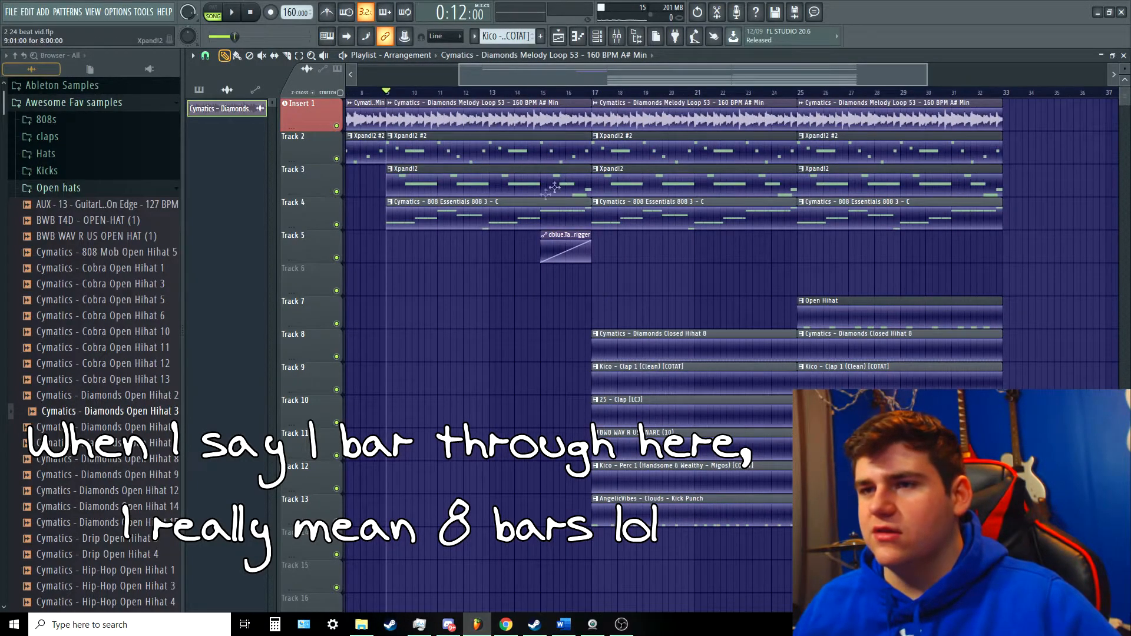
pyautogui.hscroll(-3, 429, 100)
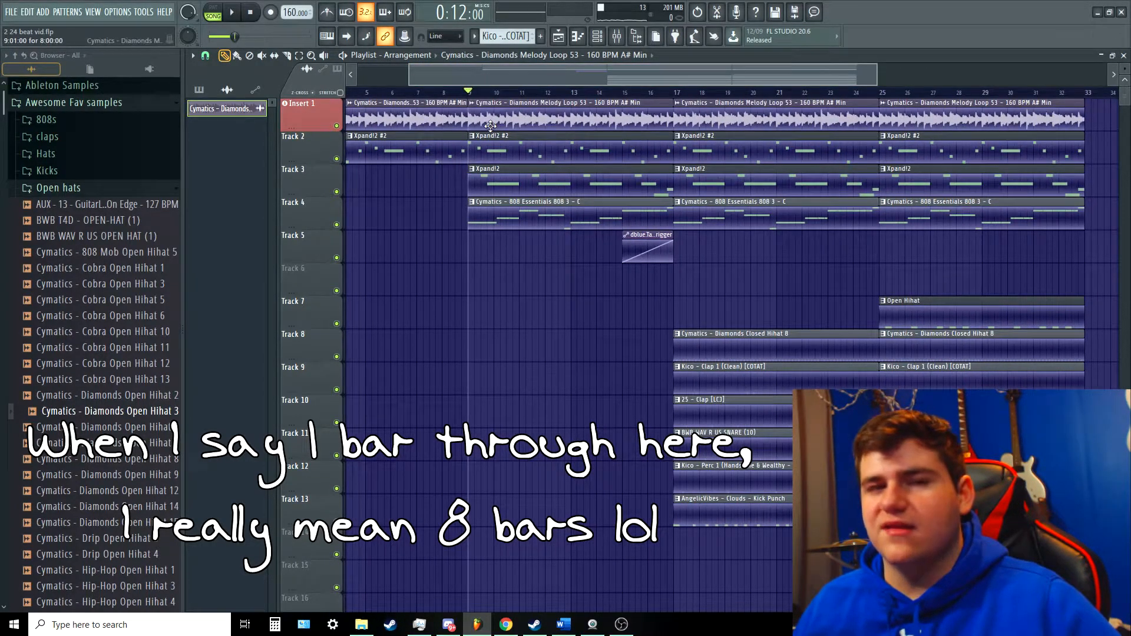
pyautogui.moveTo(504, 68); pyautogui.dragTo(454, 69)
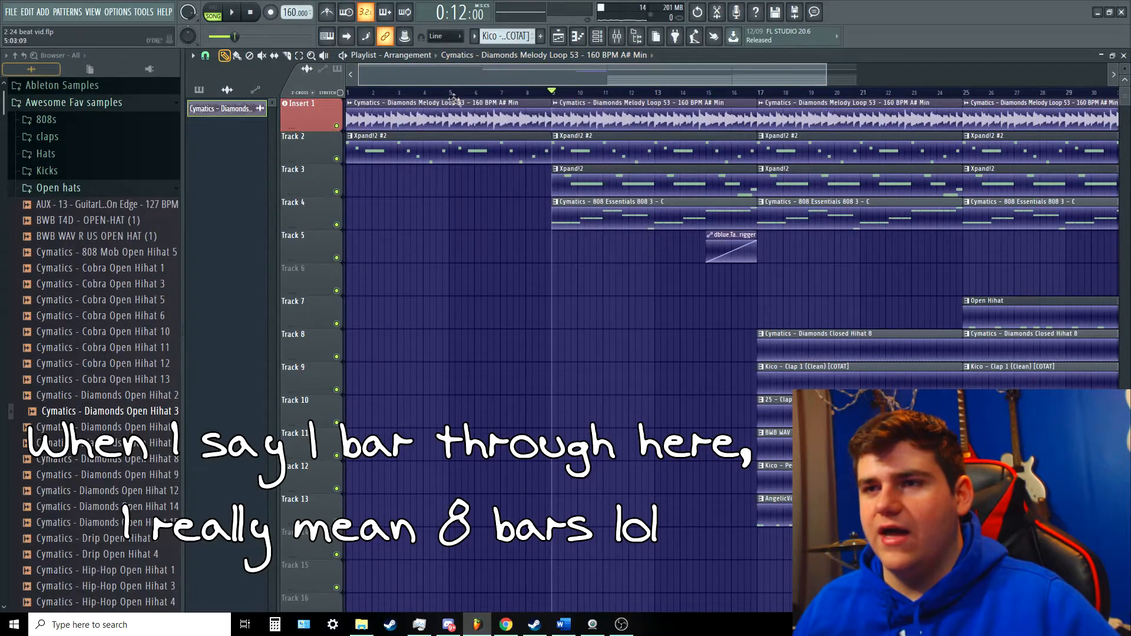
# Step: Preview the arrangement from the opening melody, skipping to the lead entry at bar 9 and the drum entry near bar 17
pyautogui.press('space')
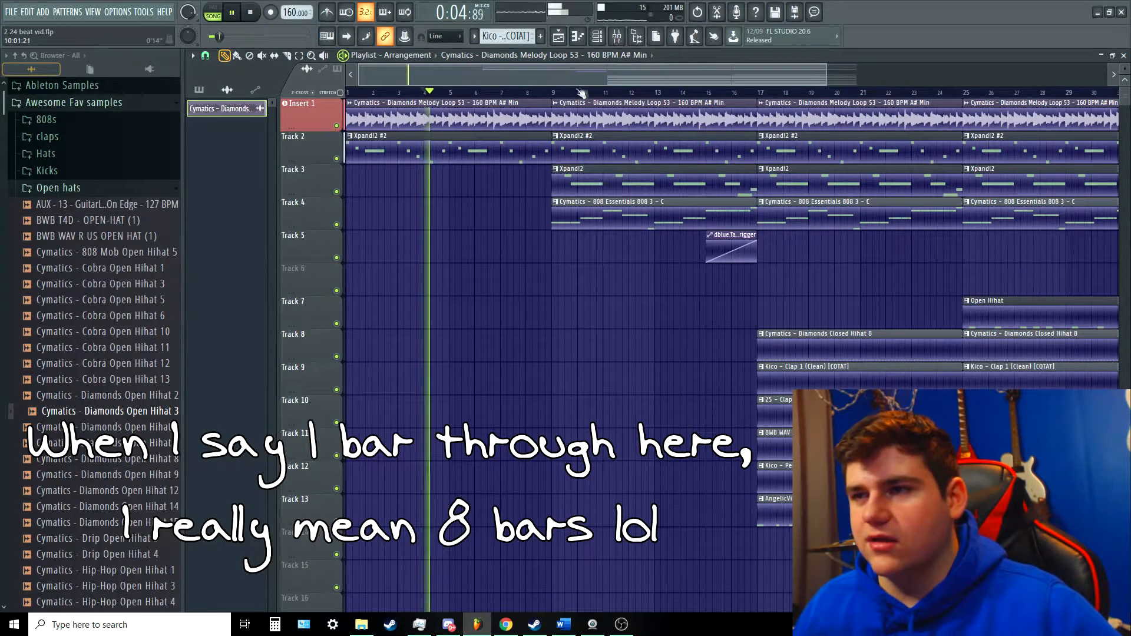
pyautogui.click(553, 94)
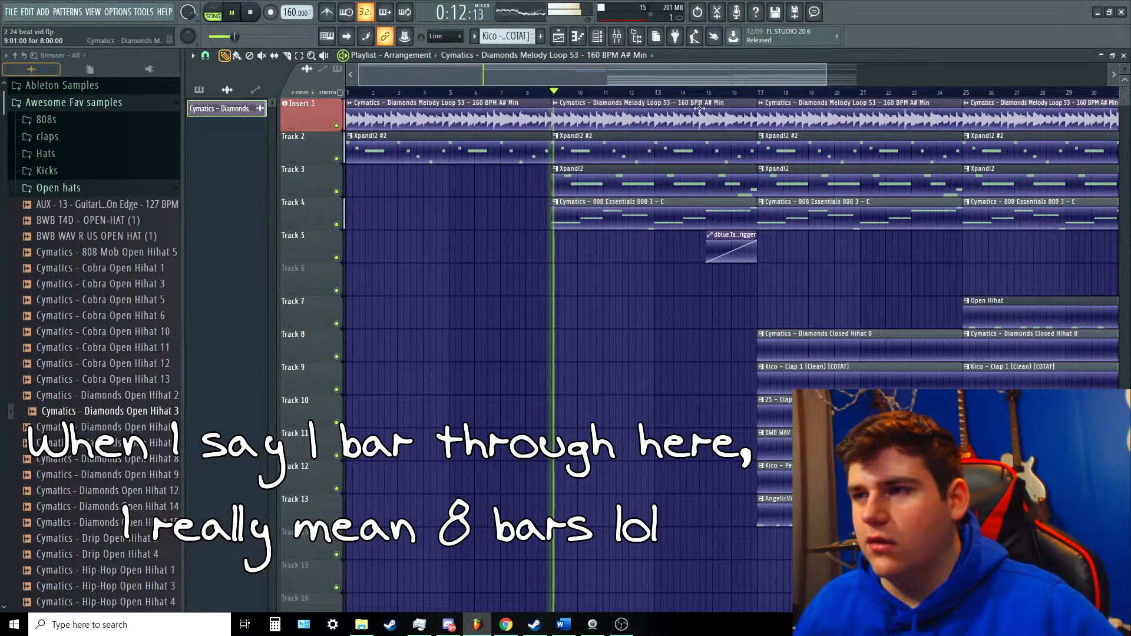
pyautogui.click(738, 93)
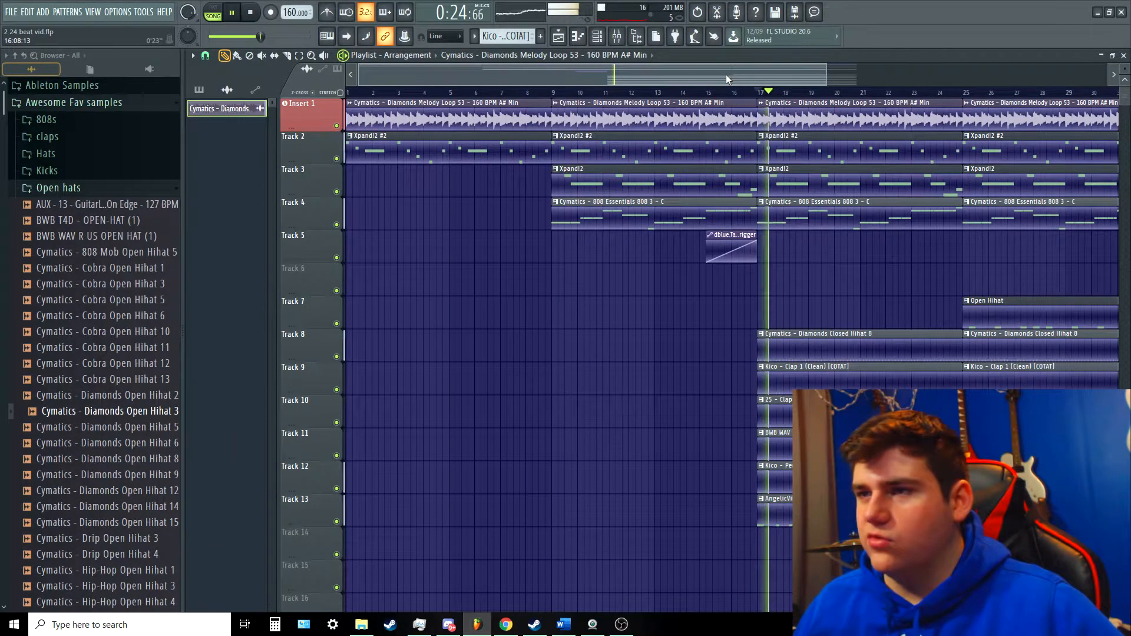
pyautogui.moveTo(726, 74); pyautogui.dragTo(854, 73)
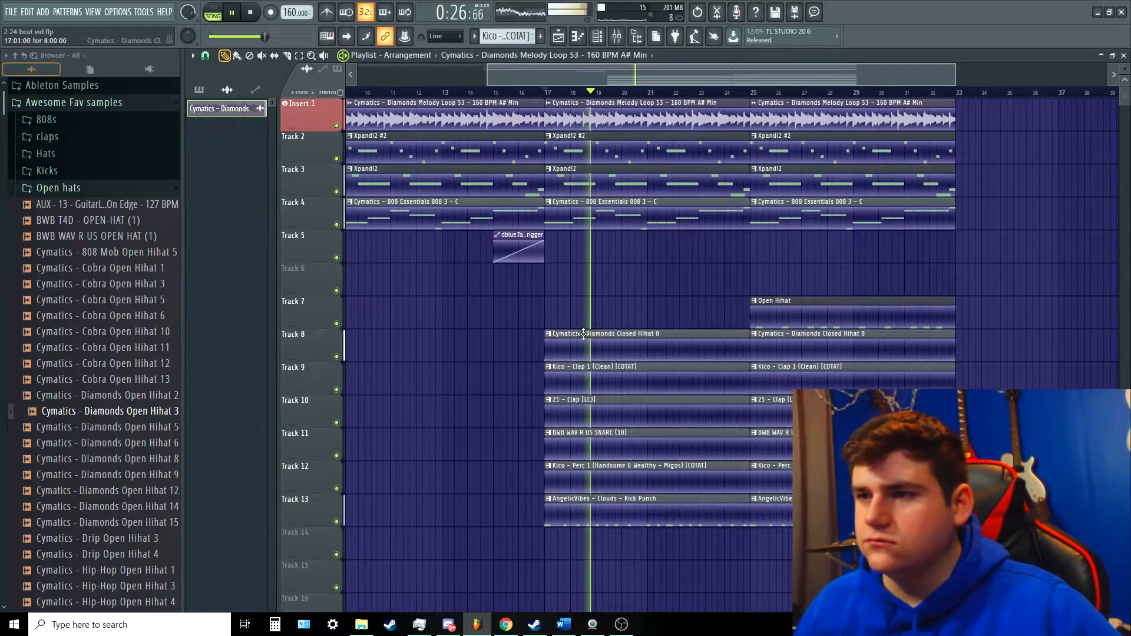
pyautogui.scroll(-2, 675, 259)
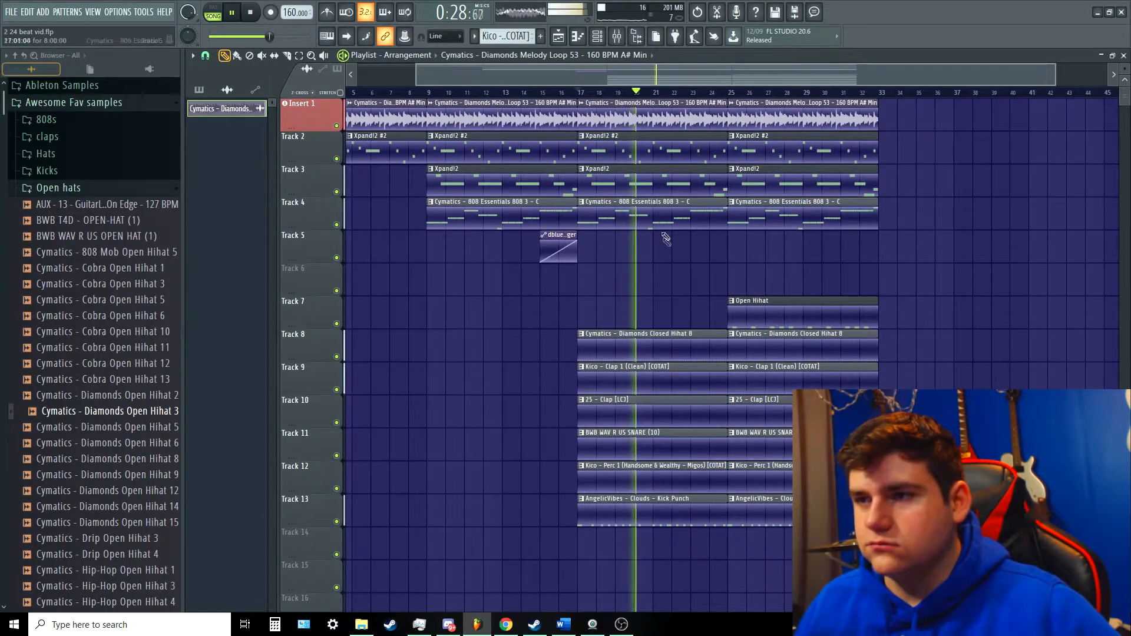
pyautogui.scroll(2, 677, 252)
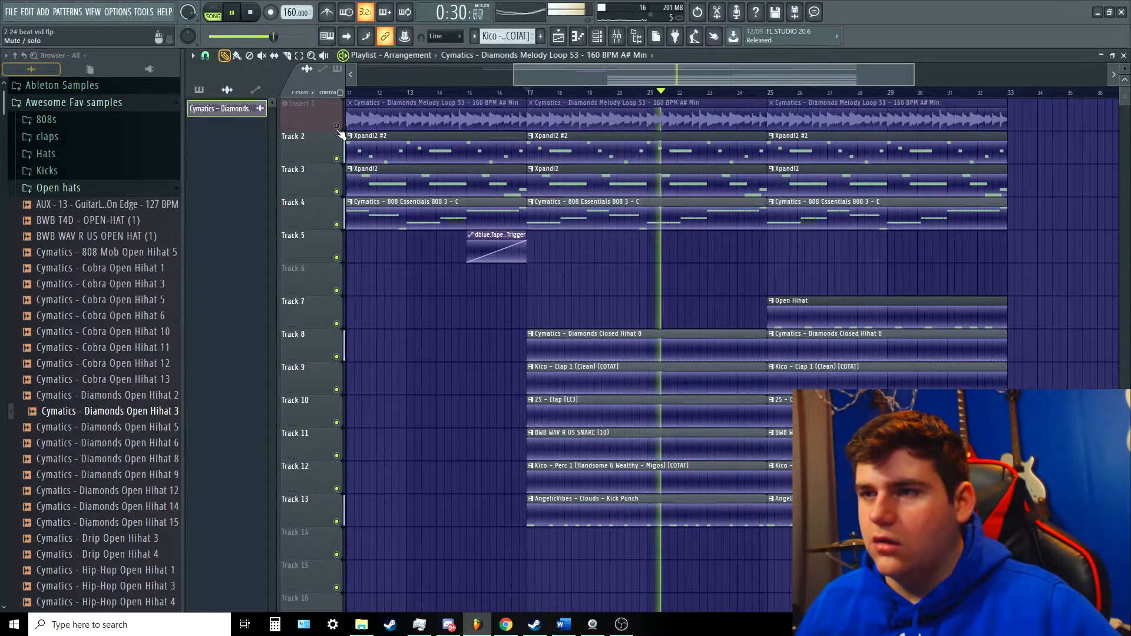
pyautogui.moveTo(635, 73); pyautogui.dragTo(705, 73)
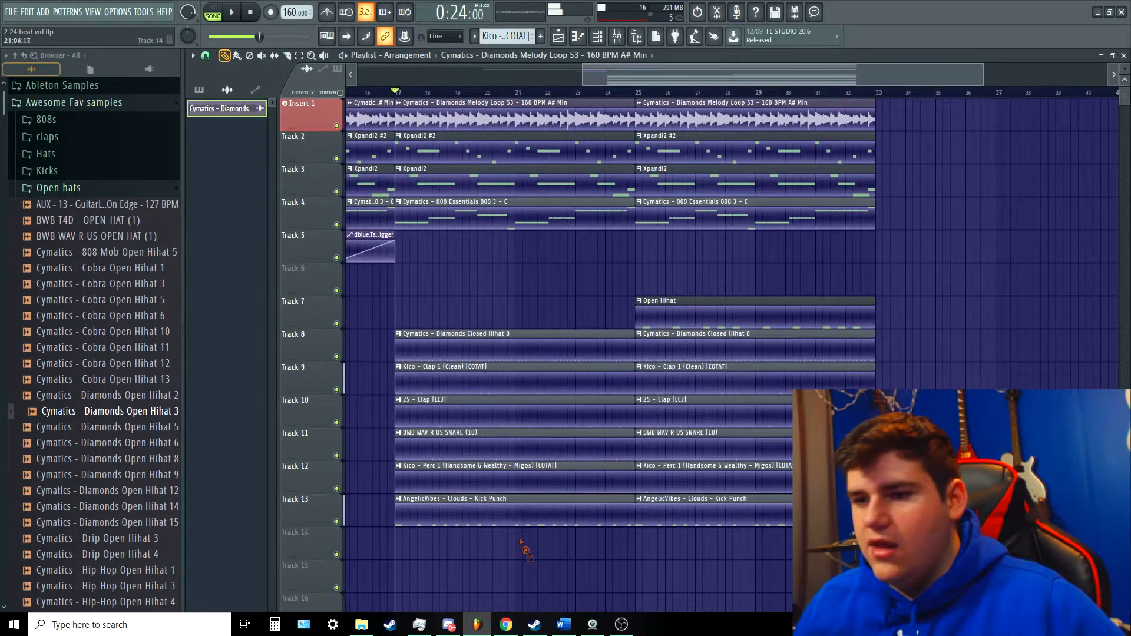
# Step: Delete the AngelicVibes Clouds Kick Punch clip from the section starting at bar 17 and preview the section without the kick
pyautogui.rightClick(519, 519)
pyautogui.press('space')
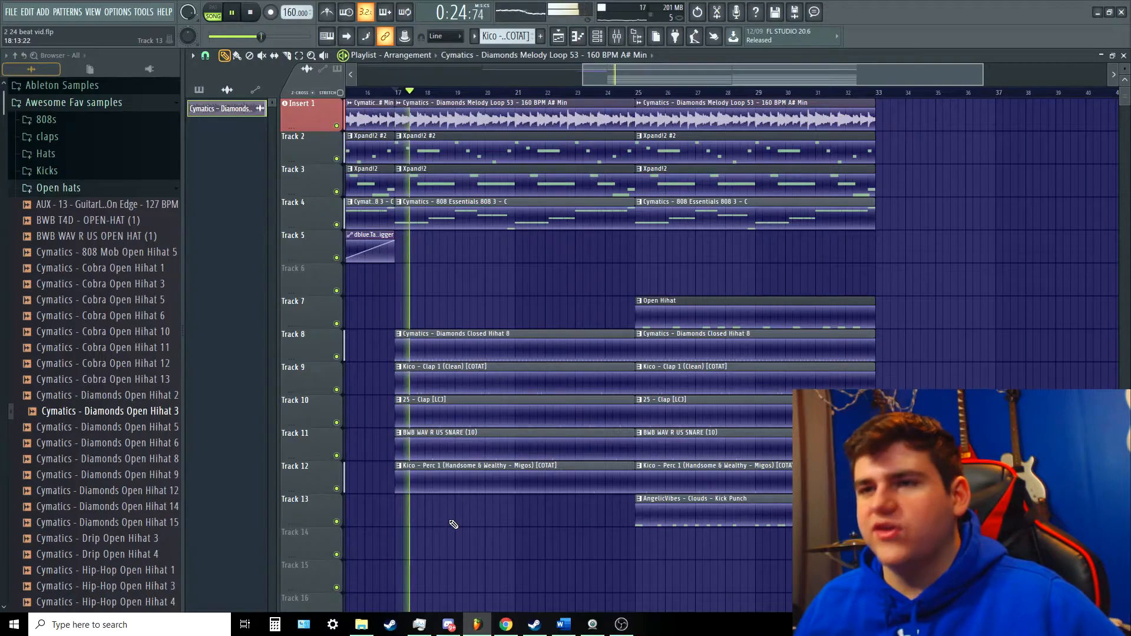
pyautogui.scroll(-3, 537, 508)
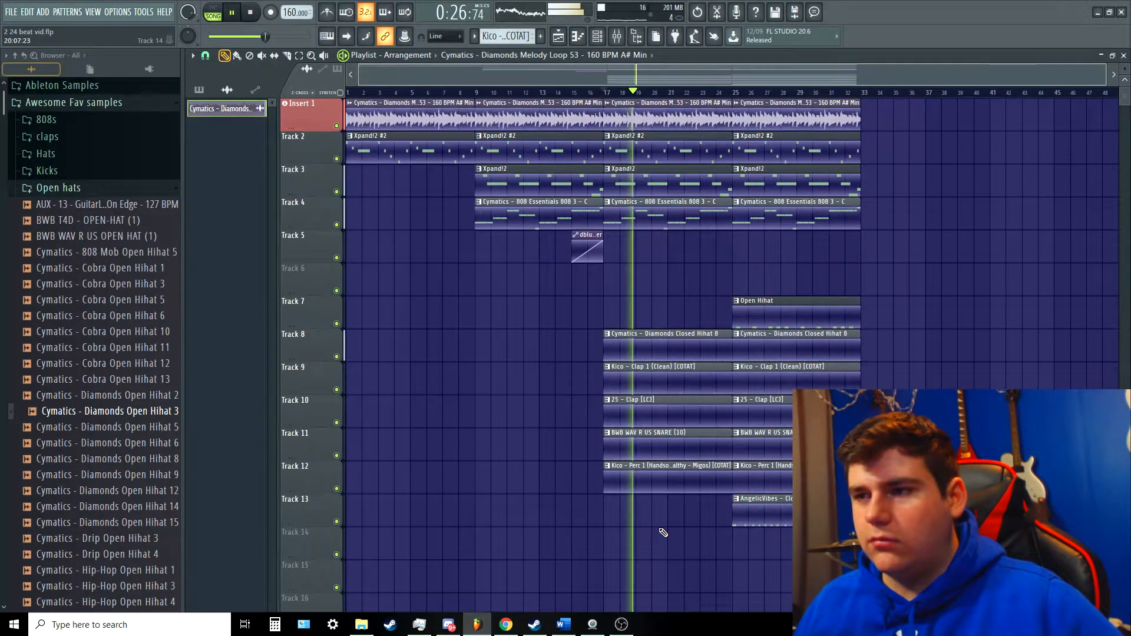
pyautogui.scroll(2, 663, 532)
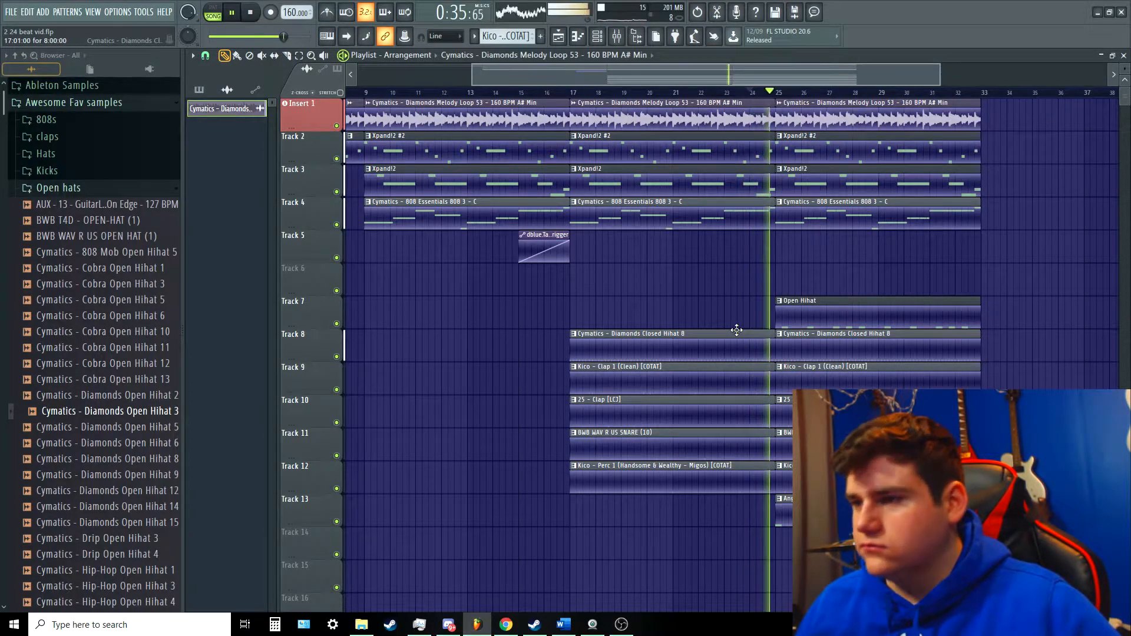
pyautogui.scroll(-3, 746, 306)
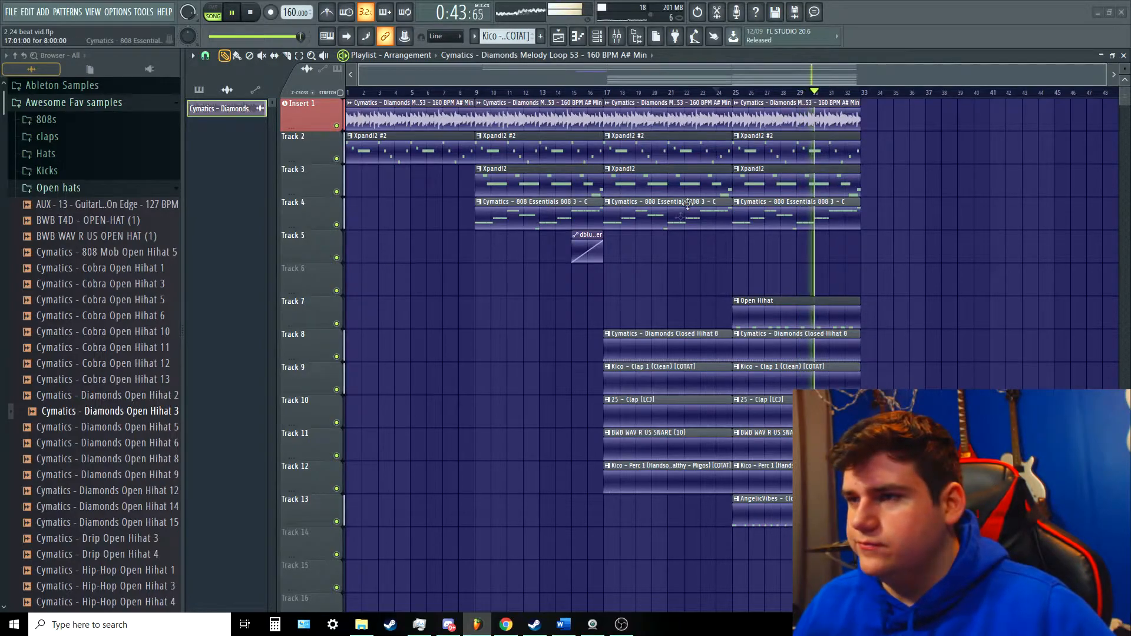
# Step: Place an 8-bar Cymatics Diamonds Melody Loop 53 clip at bar 33 on the Insert 1 track and stop playback
pyautogui.click(864, 117)
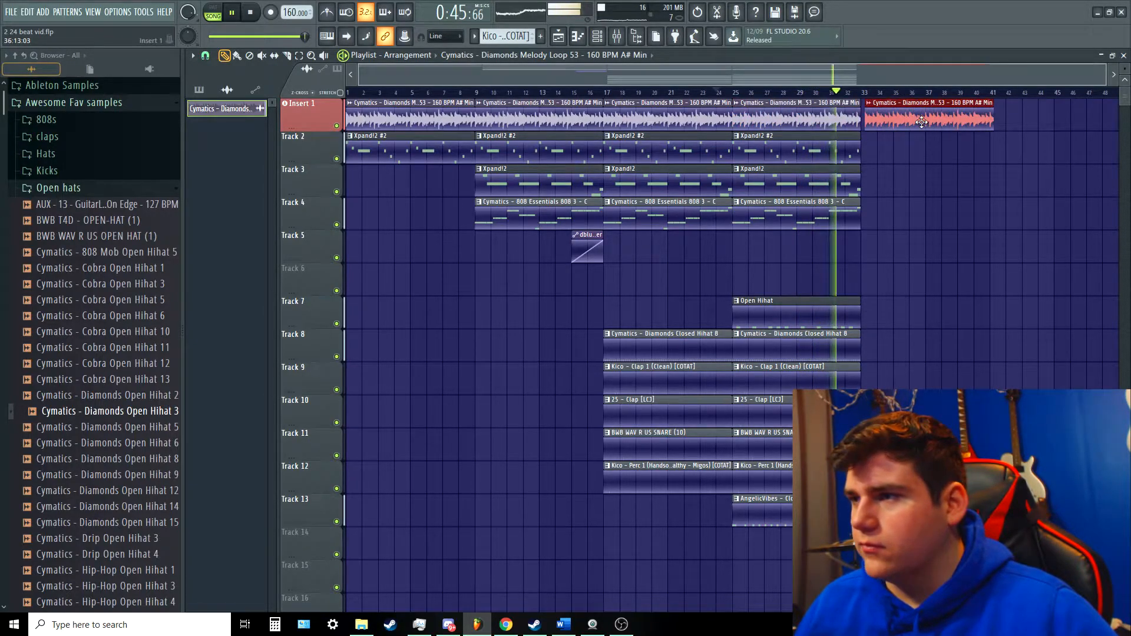
pyautogui.scroll(-2, 820, 97)
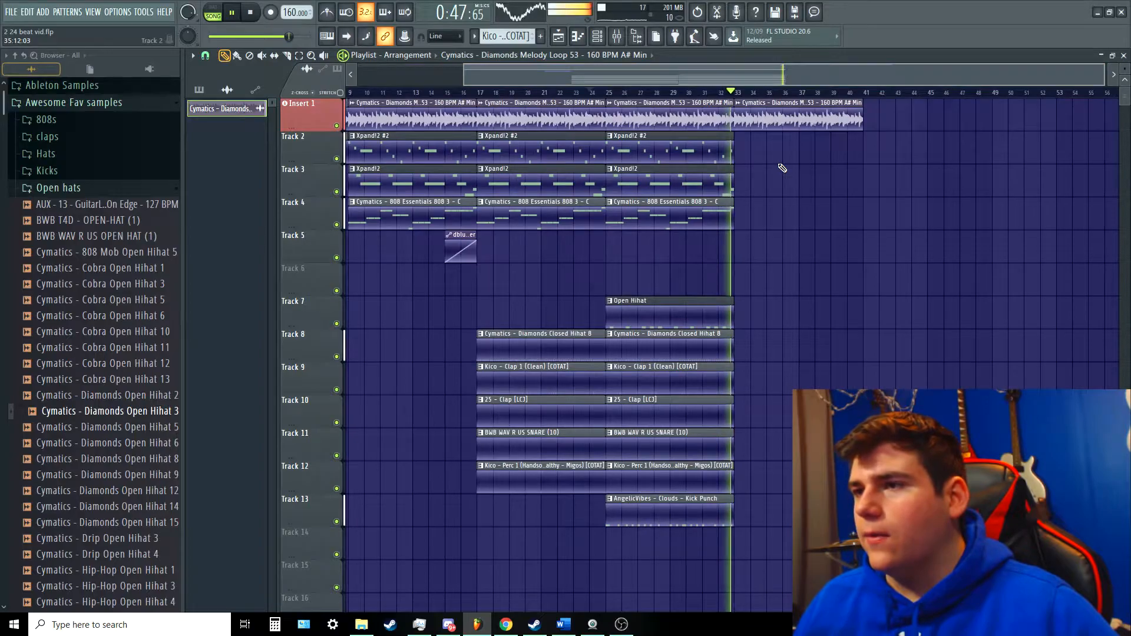
pyautogui.press('space')
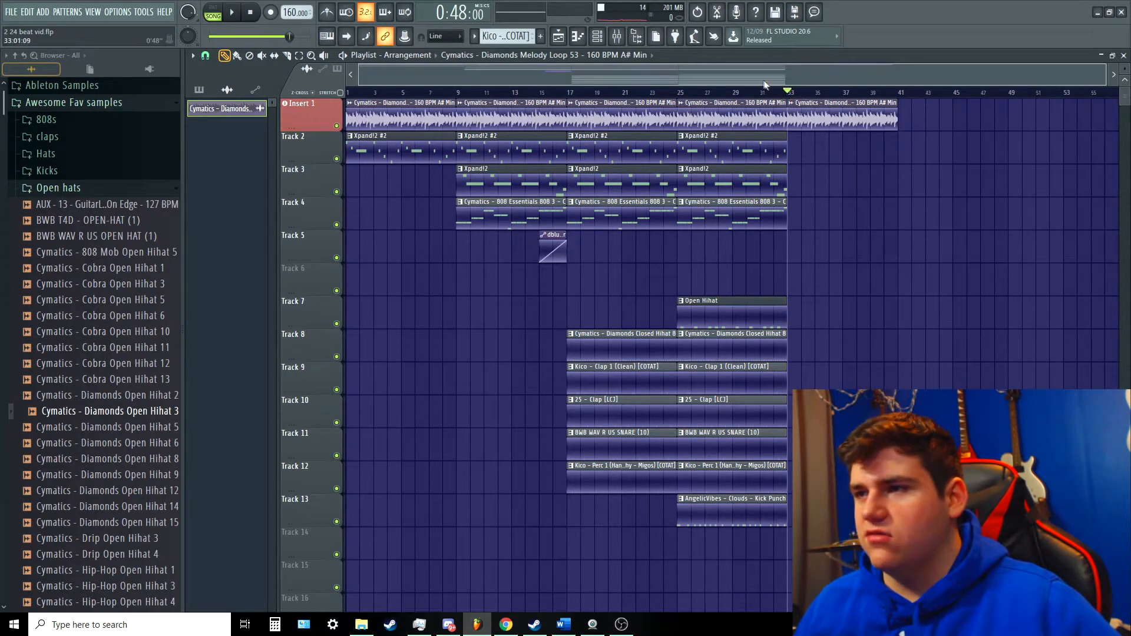
# Step: Preview the melody-only section starting at bar 33
pyautogui.moveTo(764, 82); pyautogui.dragTo(781, 85)
pyautogui.scroll(3, 826, 149)
pyautogui.press('space')
pyautogui.scroll(-3, 765, 171)
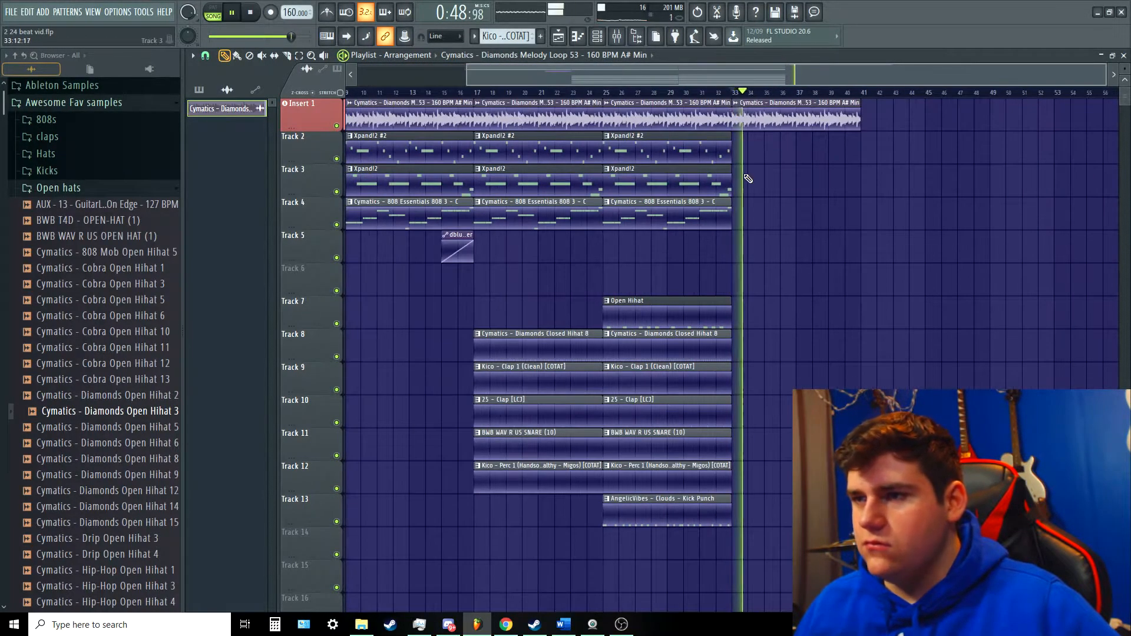
pyautogui.scroll(2, 770, 222)
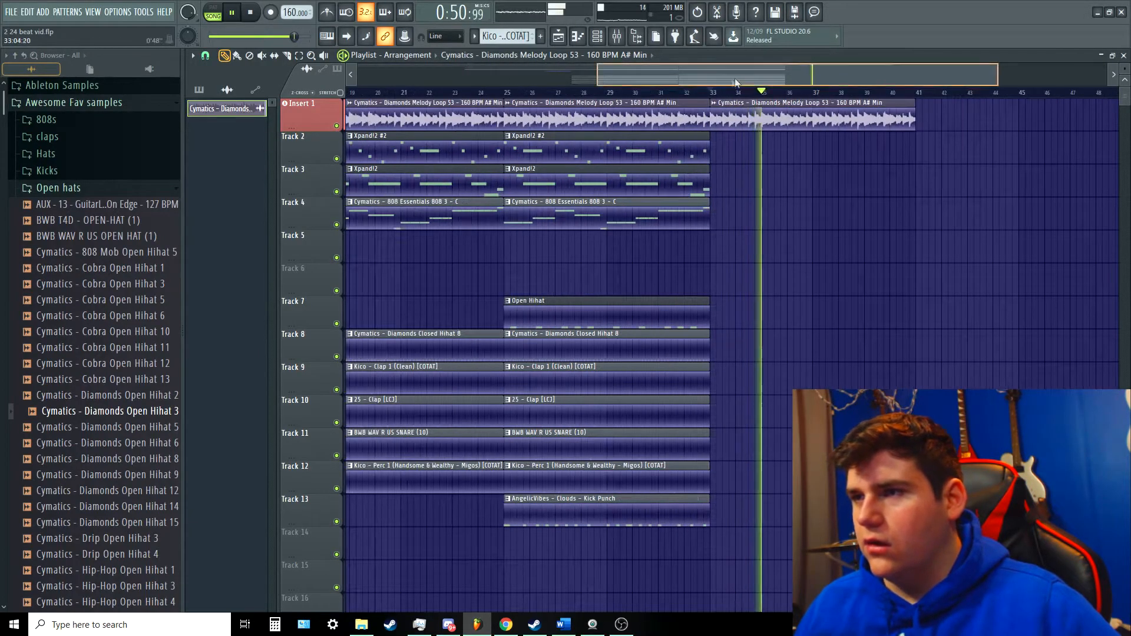
pyautogui.press('space')
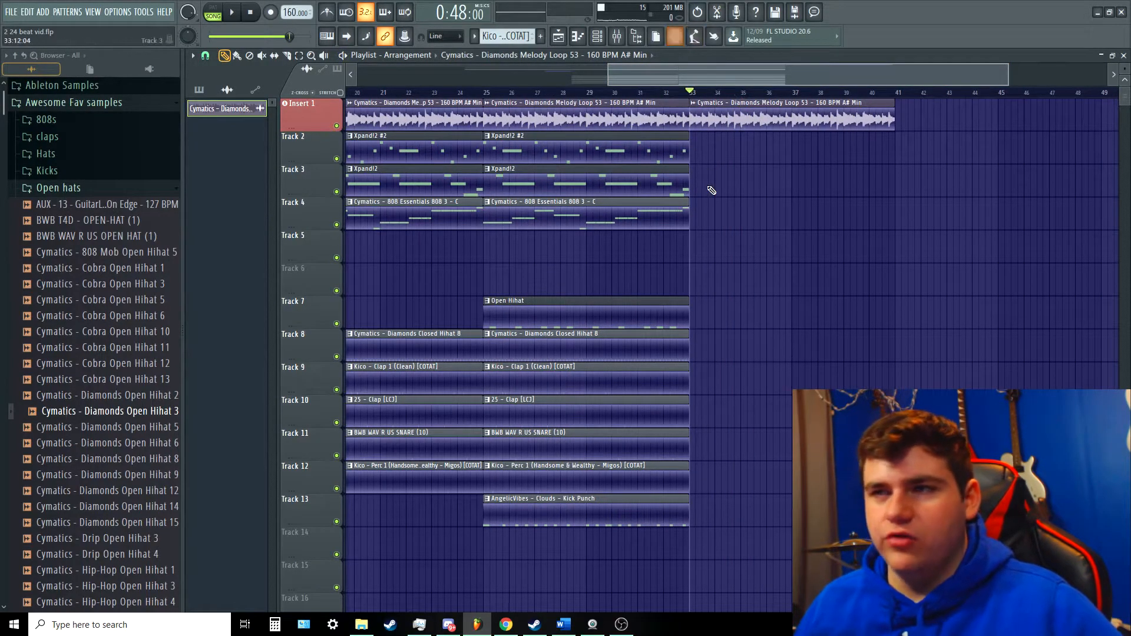
# Step: Add another melody loop clip at bar 41 and copy the Kico Clap 1 and 25 Clap clips into that section
pyautogui.press('space')
pyautogui.scroll(-3, 761, 141)
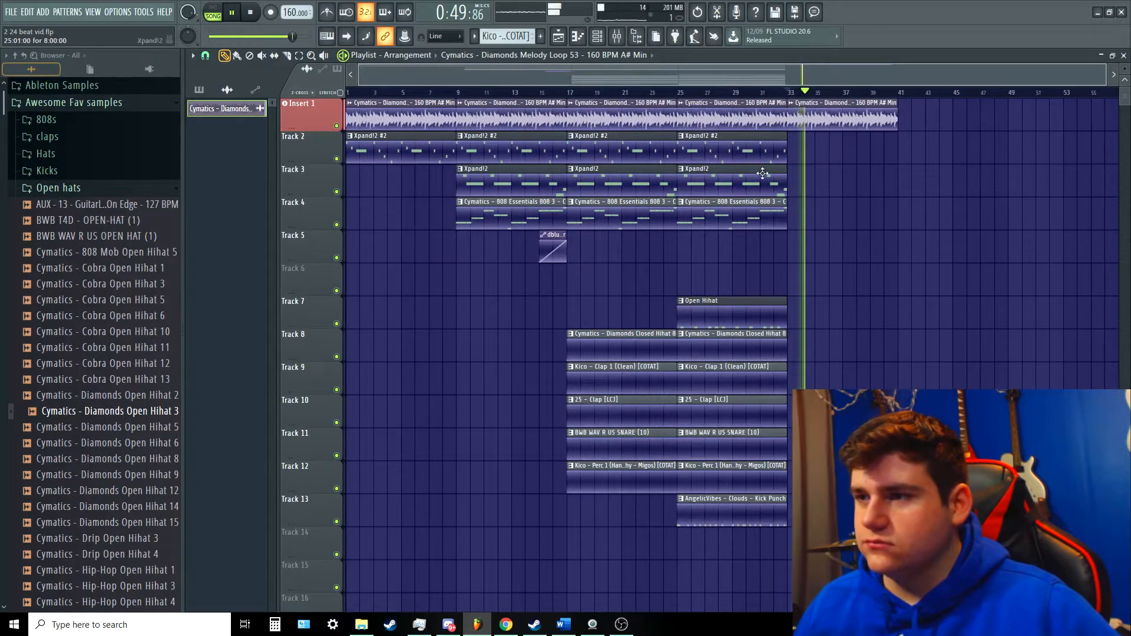
pyautogui.hscroll(3, 845, 171)
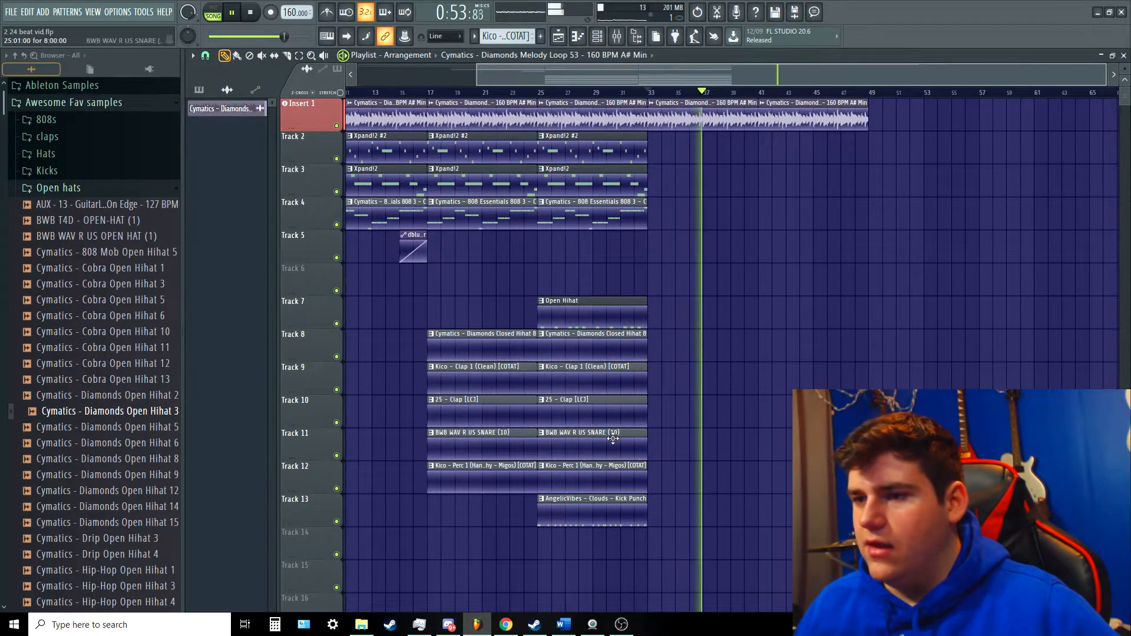
pyautogui.press('space')
pyautogui.moveTo(697, 422); pyautogui.dragTo(723, 387)
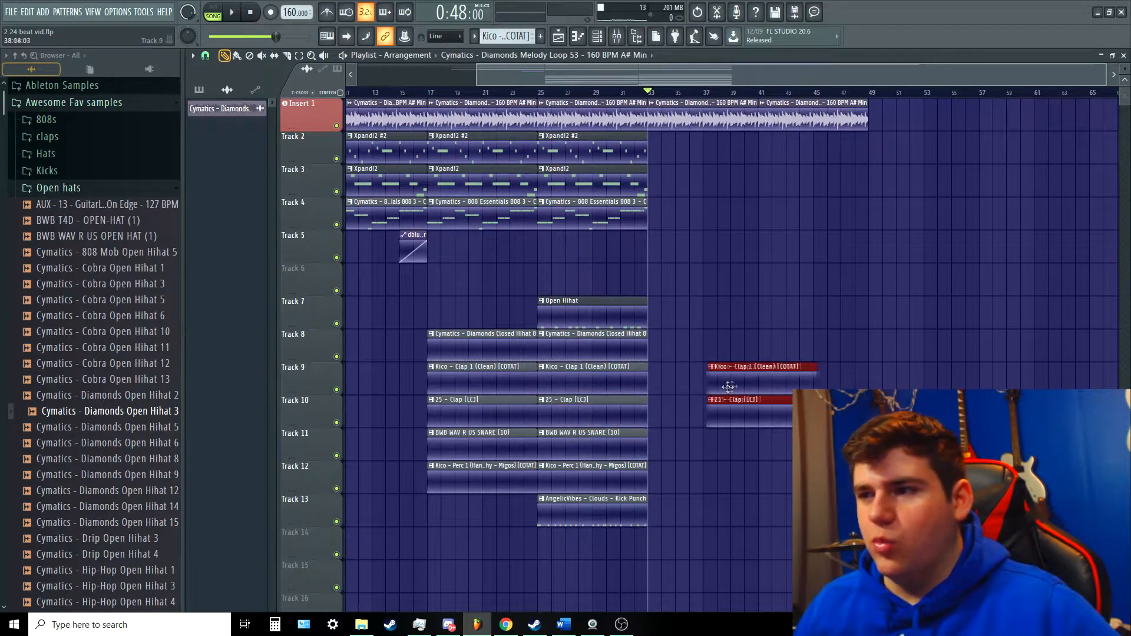
# Step: Preview the breakdown from bar 33 and the section starting at bar 41, where the claps enter
pyautogui.click(734, 93)
pyautogui.press('space')
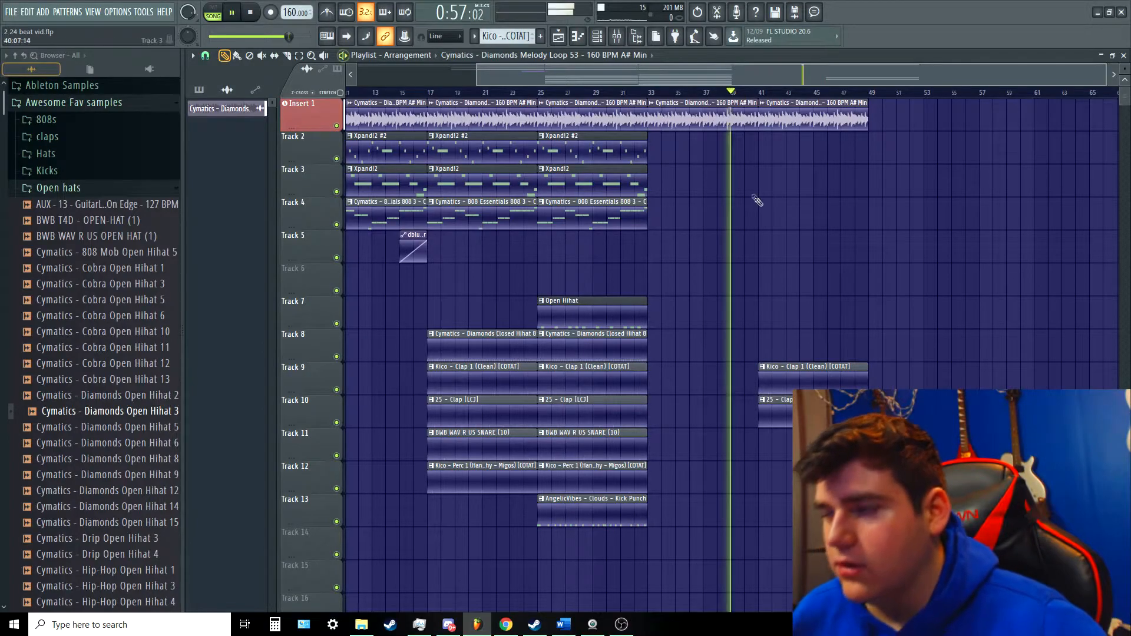
pyautogui.scroll(3, 759, 259)
pyautogui.press('space')
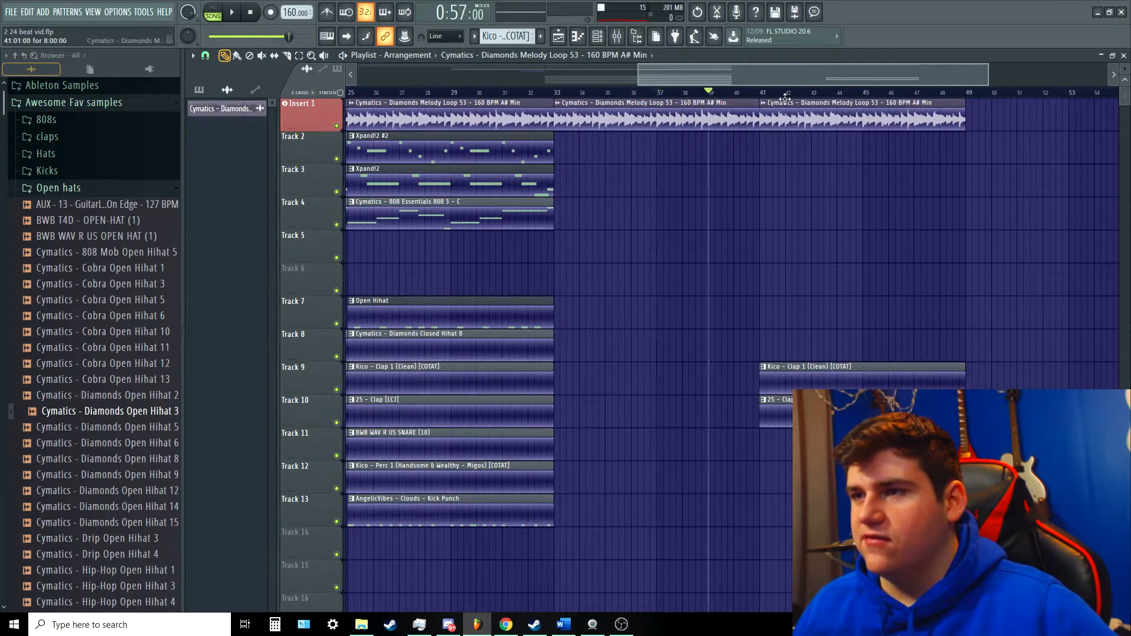
pyautogui.scroll(-3, 827, 189)
pyautogui.press('space')
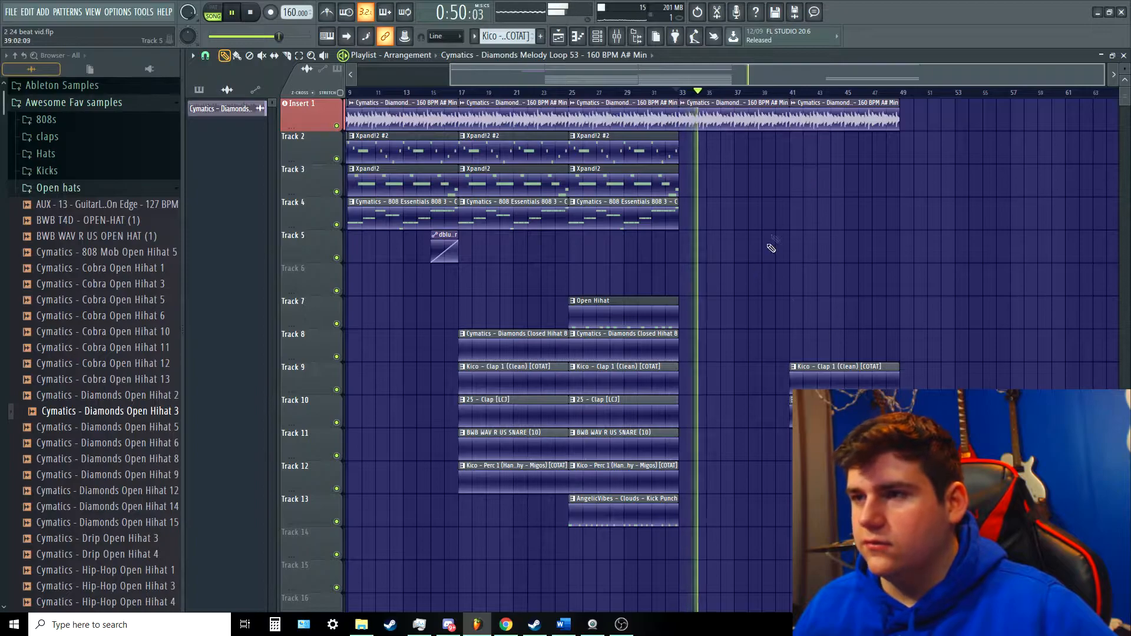
pyautogui.click(681, 93)
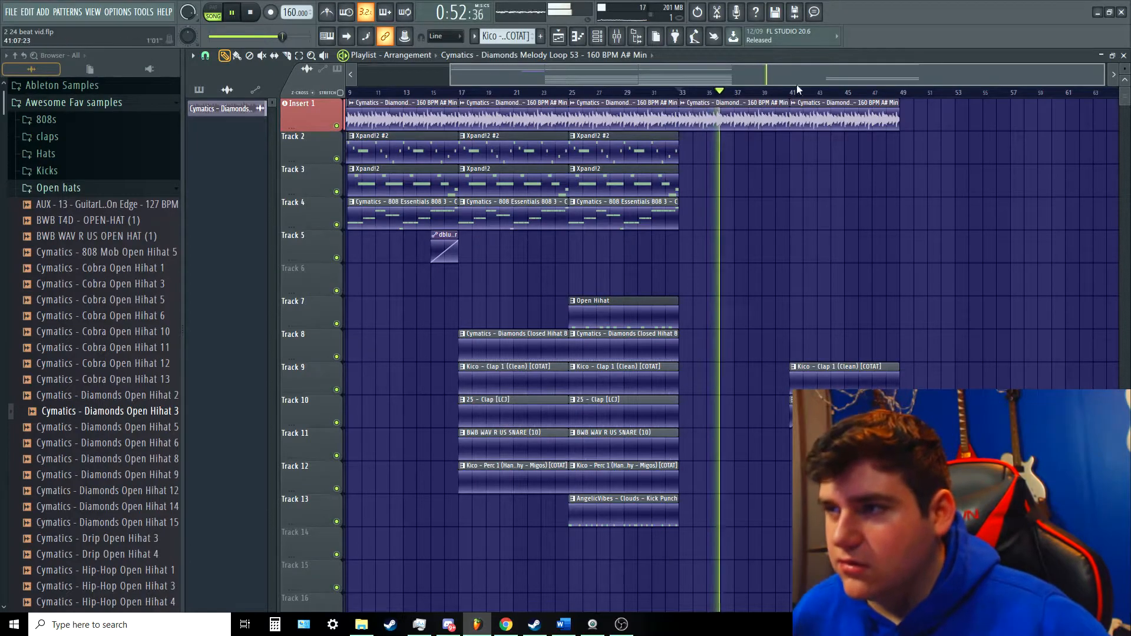
pyautogui.press('space')
pyautogui.click(791, 92)
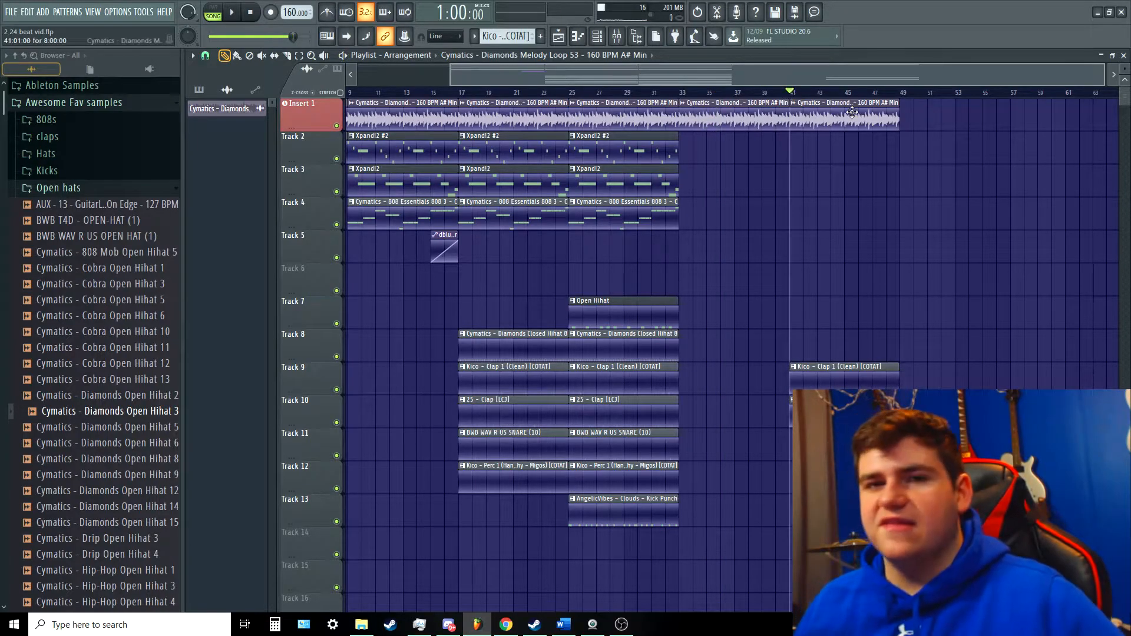
pyautogui.press('space')
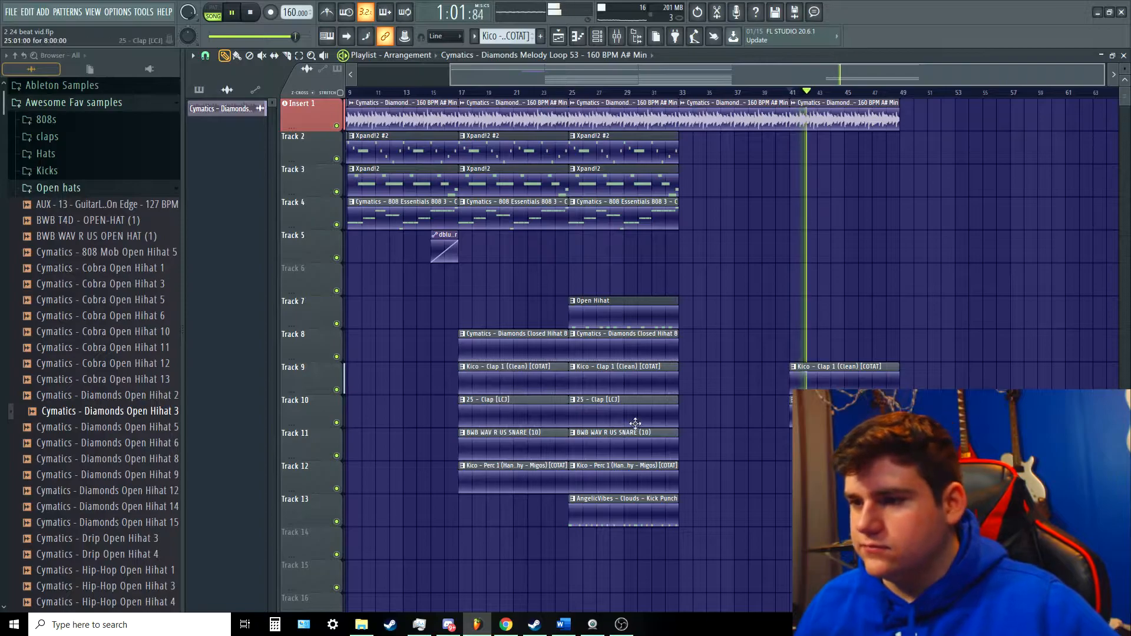
# Step: Copy the BWB WAV R US SNARE clip to bar 41 and the 808 clip into the same section, trimmed to enter at bar 45
pyautogui.moveTo(590, 440); pyautogui.dragTo(832, 442)
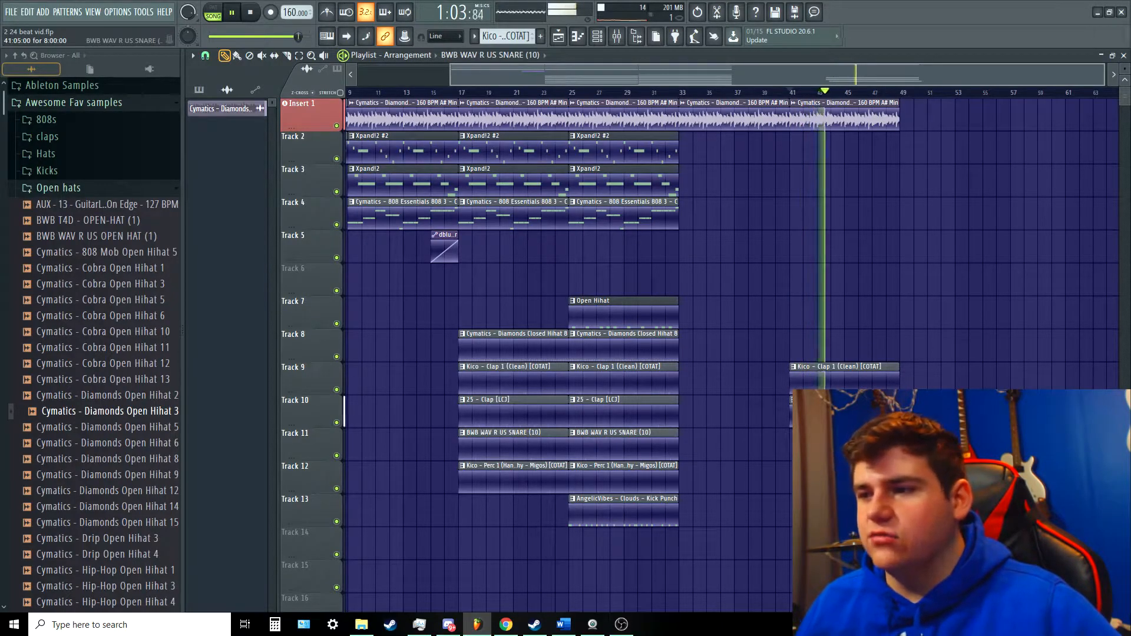
pyautogui.press('space')
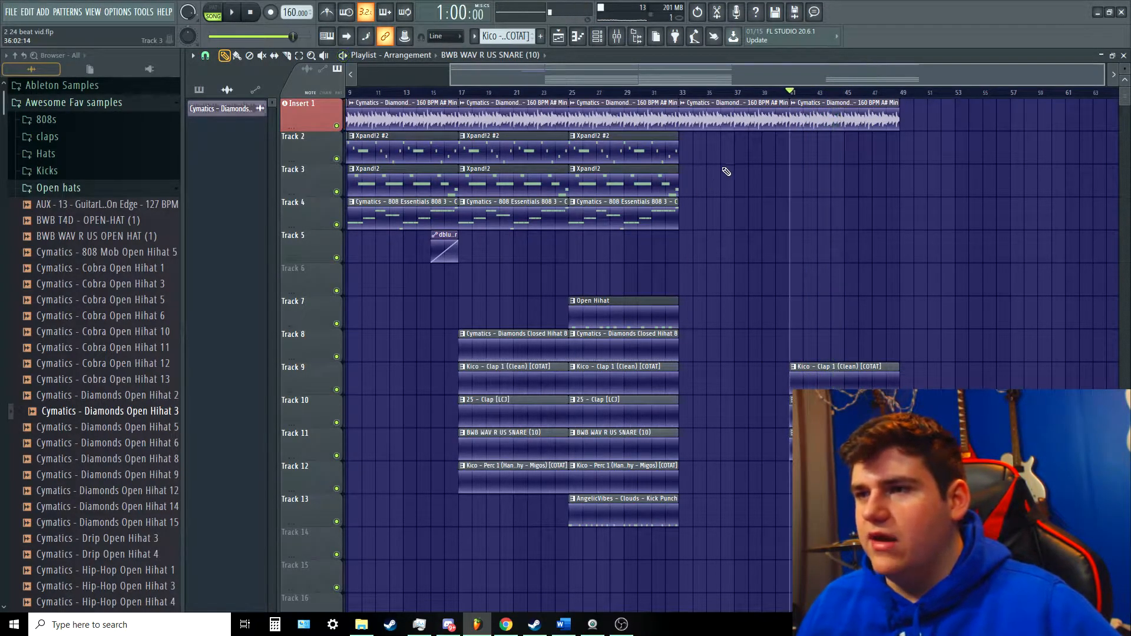
pyautogui.moveTo(599, 210); pyautogui.dragTo(851, 216)
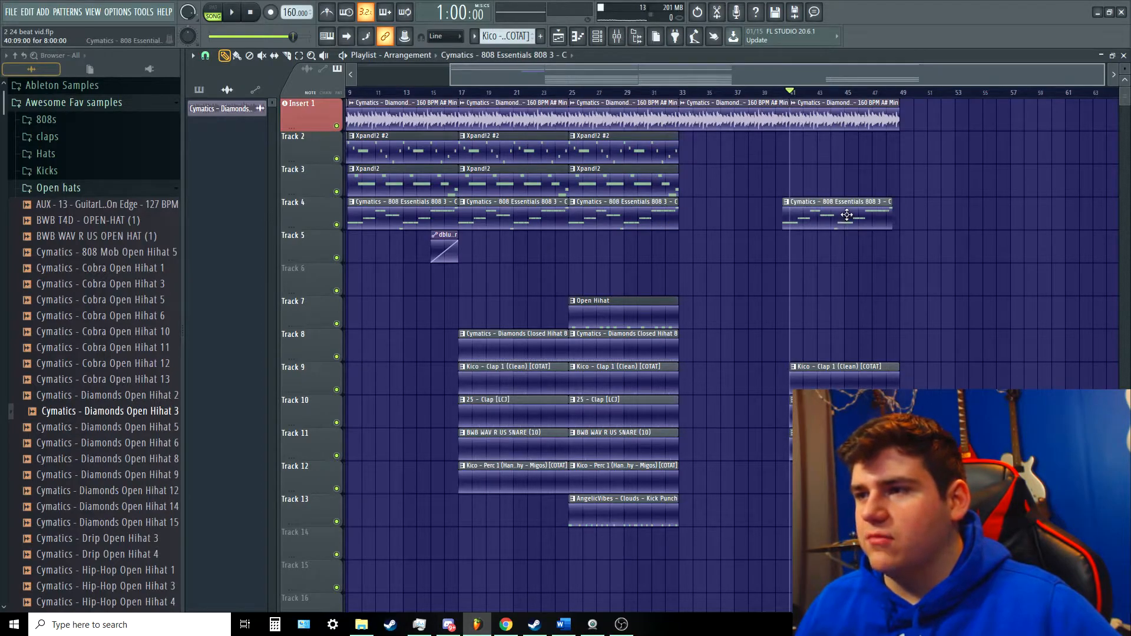
pyautogui.press('space')
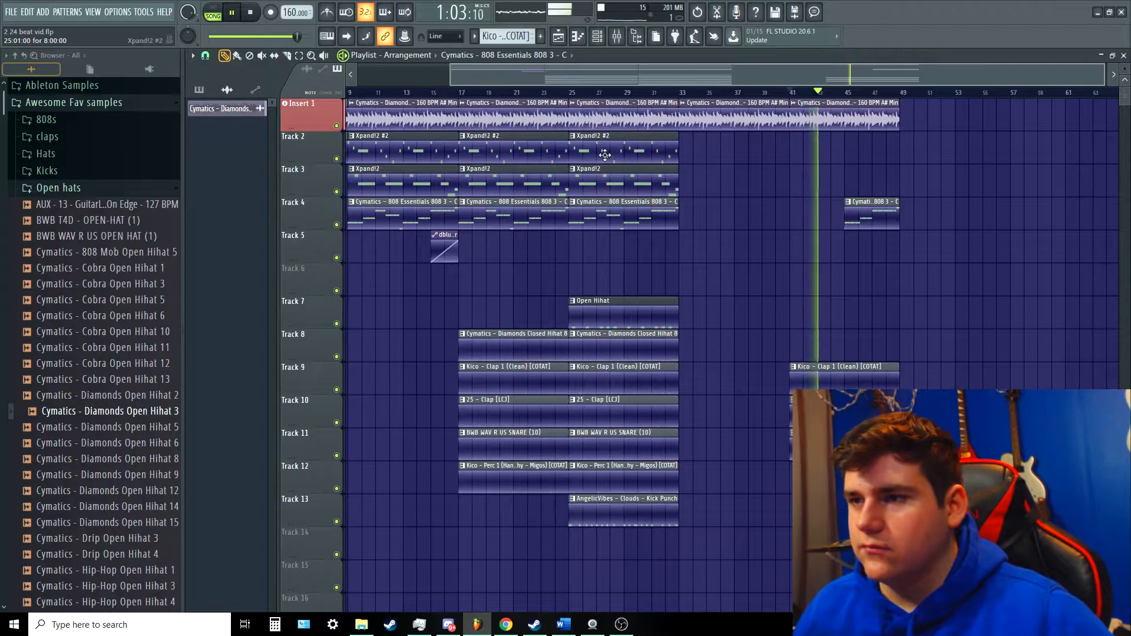
# Step: Copy the Xpand!2 #2 clip to bar 41, preview the section with it and save the project
pyautogui.moveTo(605, 155); pyautogui.dragTo(842, 166)
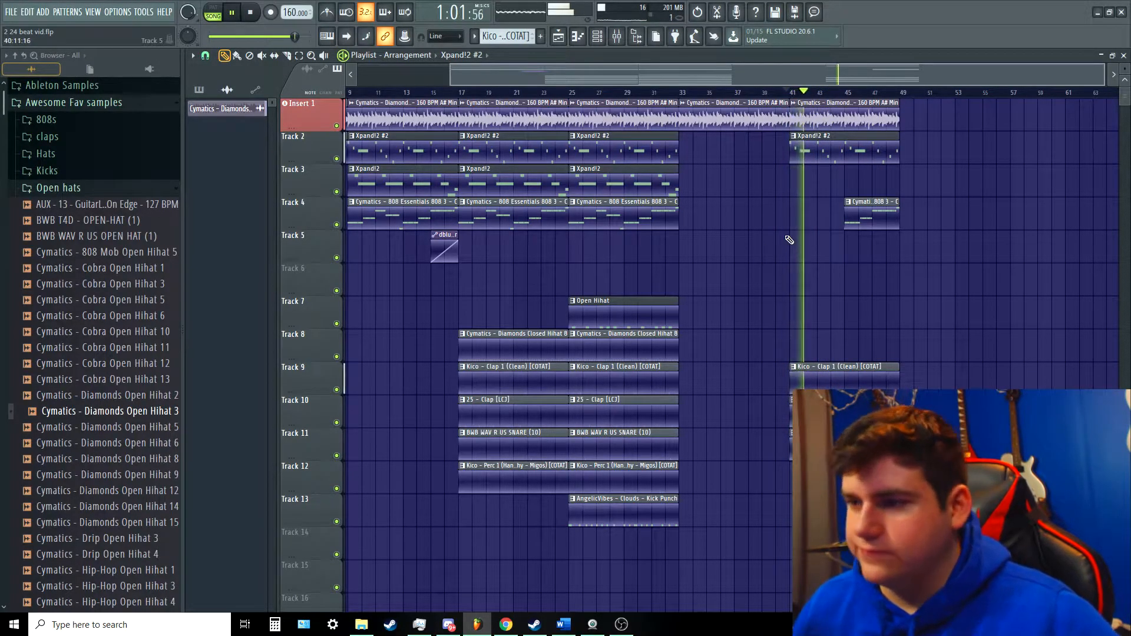
pyautogui.scroll(2, 858, 256)
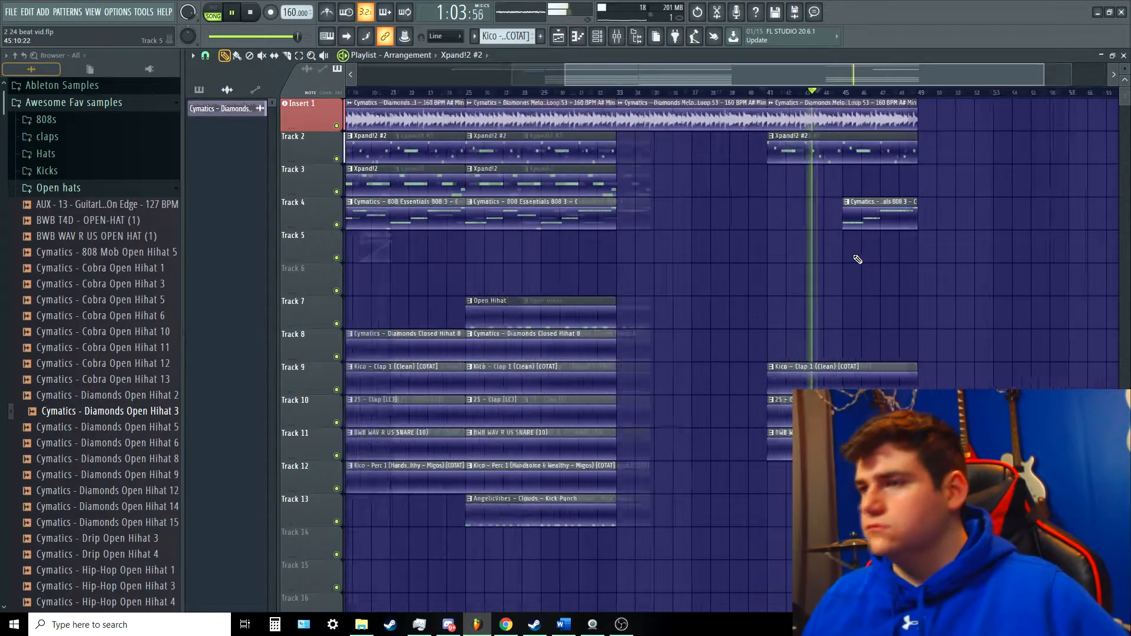
pyautogui.hotkey('ctrl', 's')
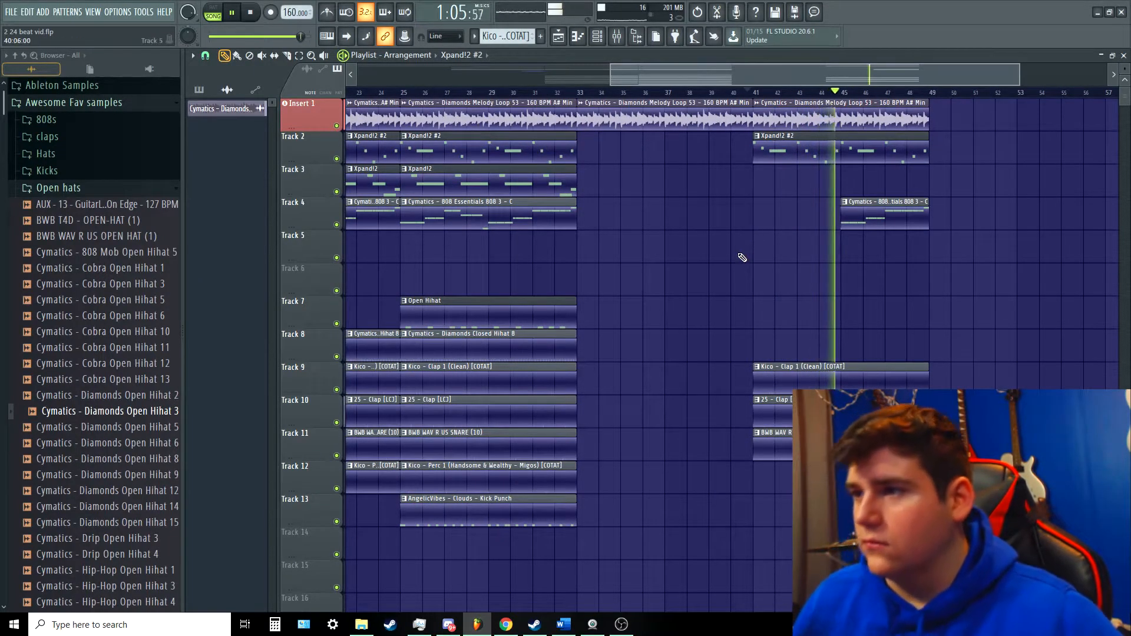
# Step: Try trimming the end of the bar 45 808 clip to a length of 3:04:00, and stop playback
pyautogui.scroll(-2, 791, 324)
pyautogui.scroll(3, 791, 79)
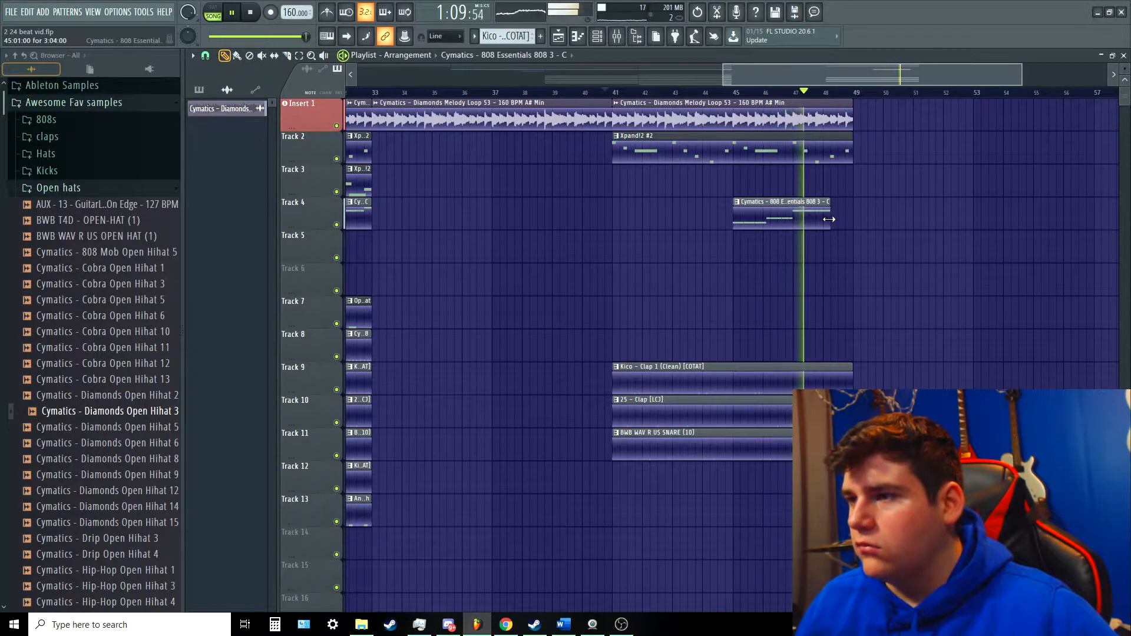
pyautogui.moveTo(847, 218); pyautogui.dragTo(828, 222)
pyautogui.press('space')
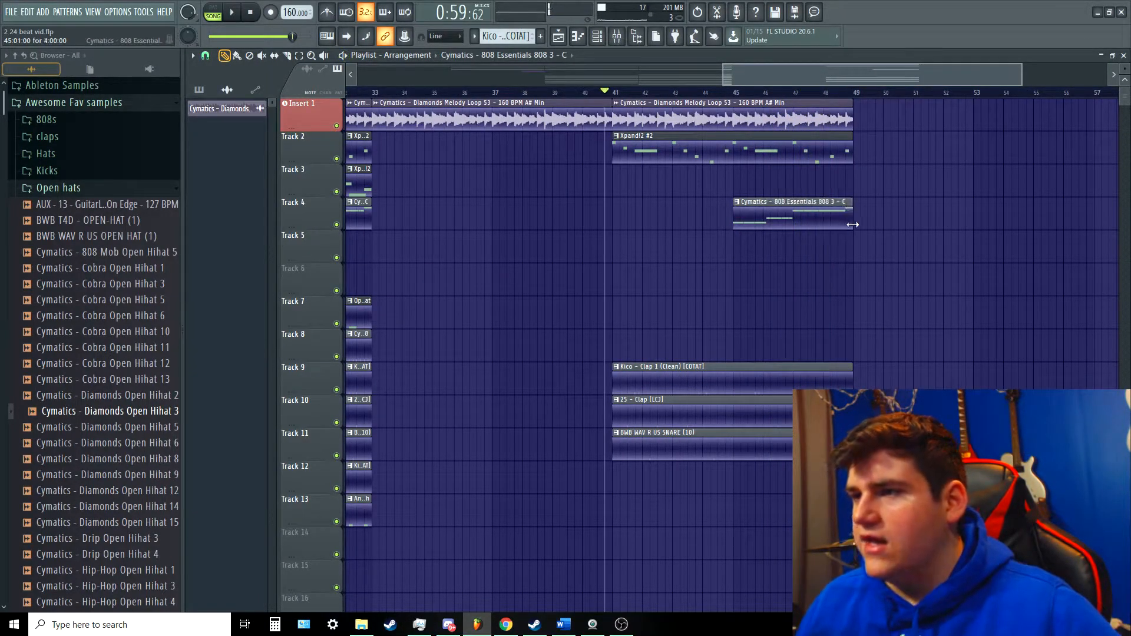
# Step: Copy the dblue TapeStop trigger automation clip to bar 47 and trim the clap and snare clips to end at bar 48
pyautogui.scroll(-2, 709, 241)
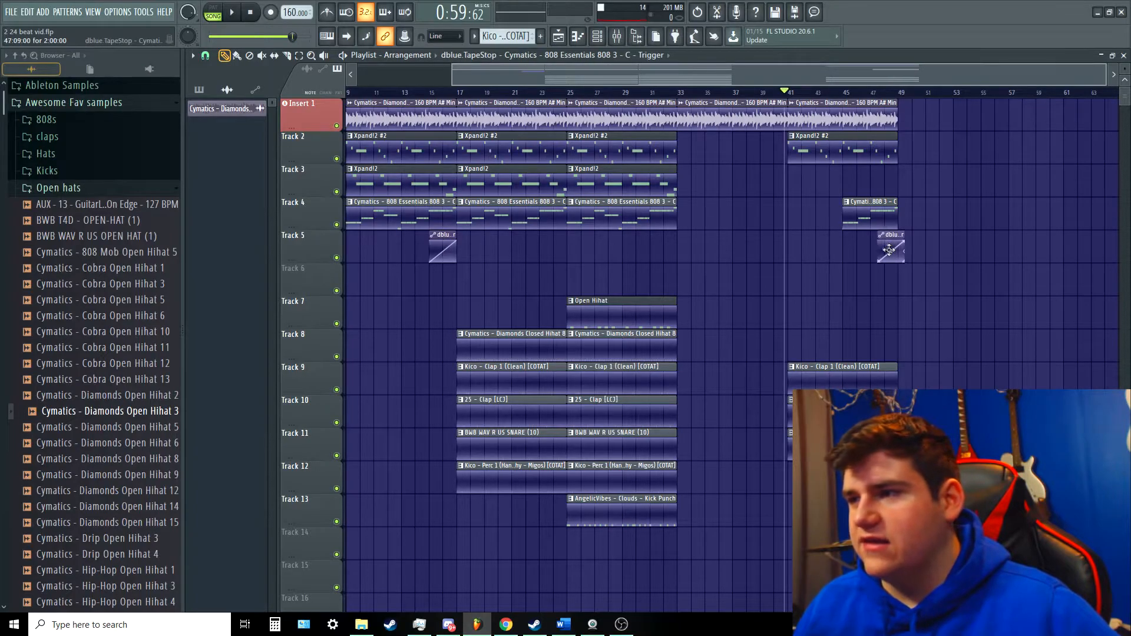
pyautogui.scroll(2, 889, 255)
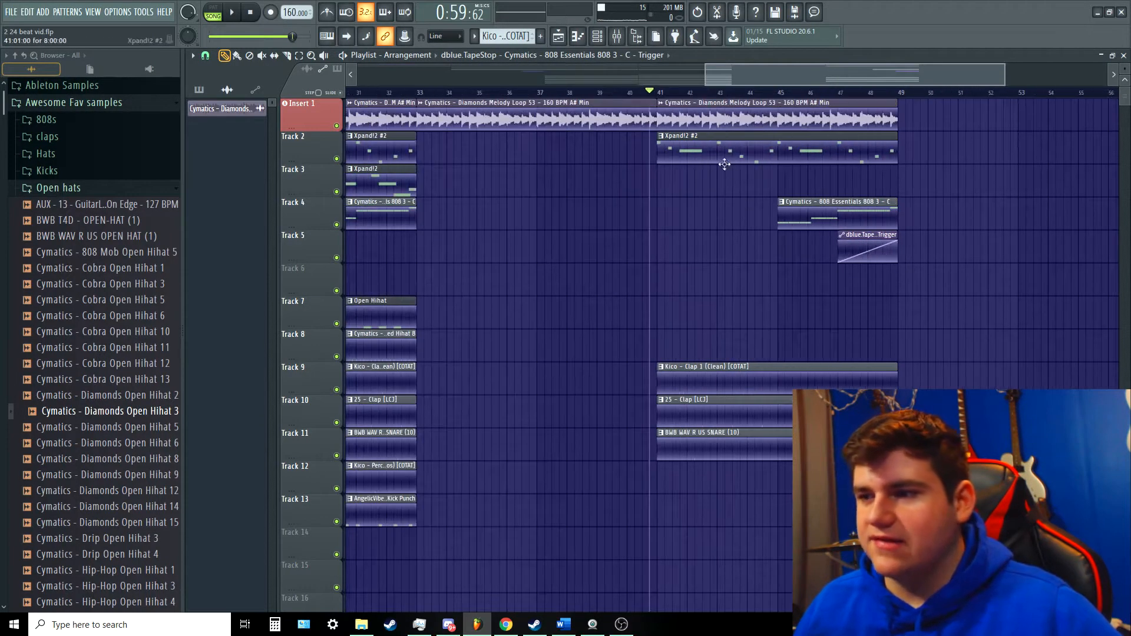
pyautogui.click(898, 374)
pyautogui.press('space')
pyautogui.scroll(2, 892, 138)
pyautogui.moveTo(891, 73); pyautogui.dragTo(914, 75)
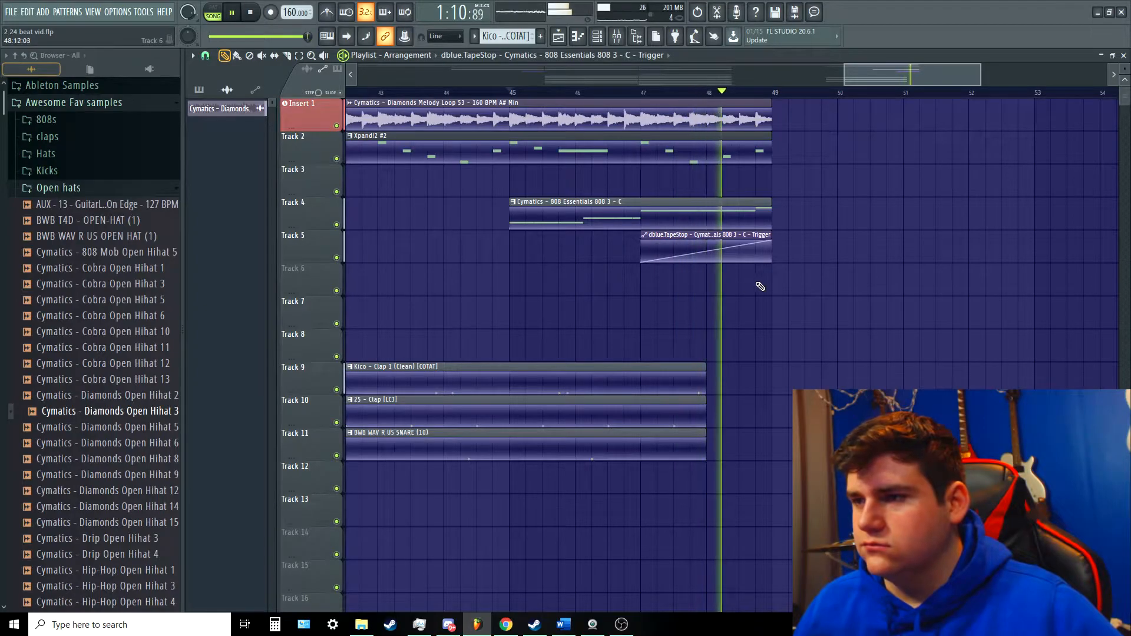
# Step: Copy all clips of bars 17 to 33 to bar 49 and save the project
pyautogui.scroll(-3, 756, 278)
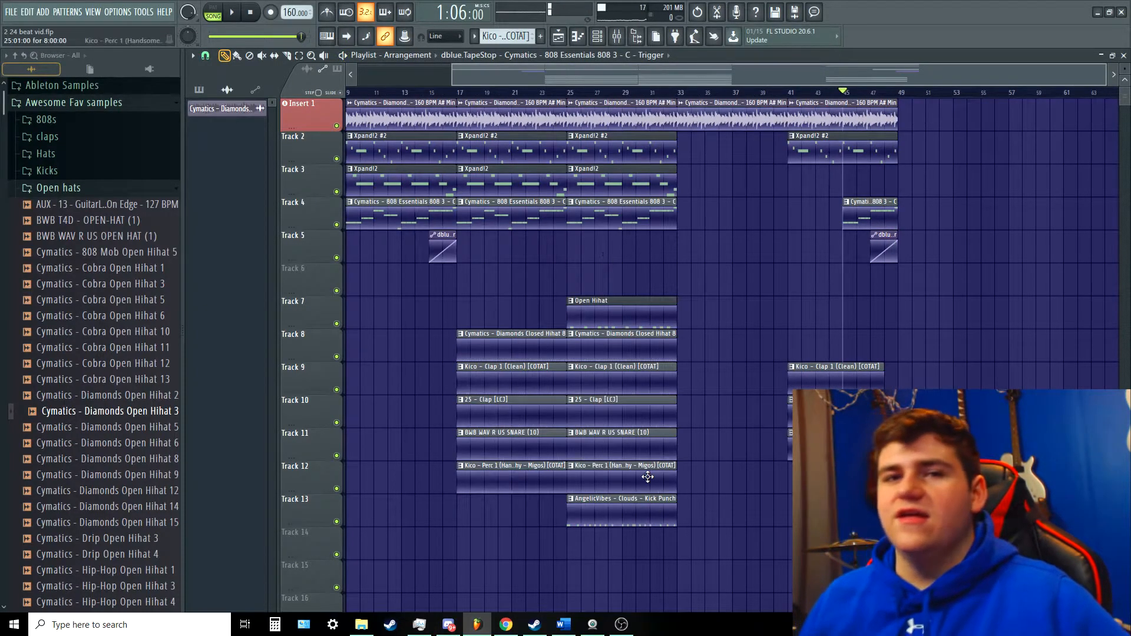
pyautogui.moveTo(679, 574); pyautogui.dragTo(547, 118)
pyautogui.keyDown('ctrl'); pyautogui.click(724, 331); pyautogui.keyUp('ctrl')
pyautogui.moveTo(655, 577); pyautogui.dragTo(934, 120)
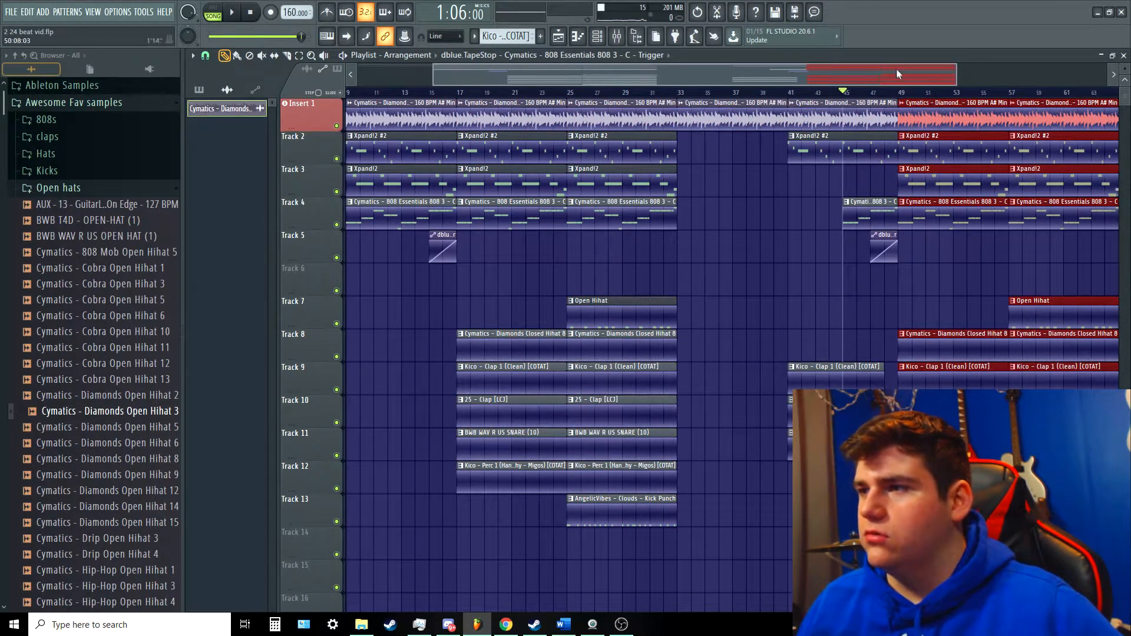
pyautogui.moveTo(899, 73); pyautogui.dragTo(936, 70)
pyautogui.press('space')
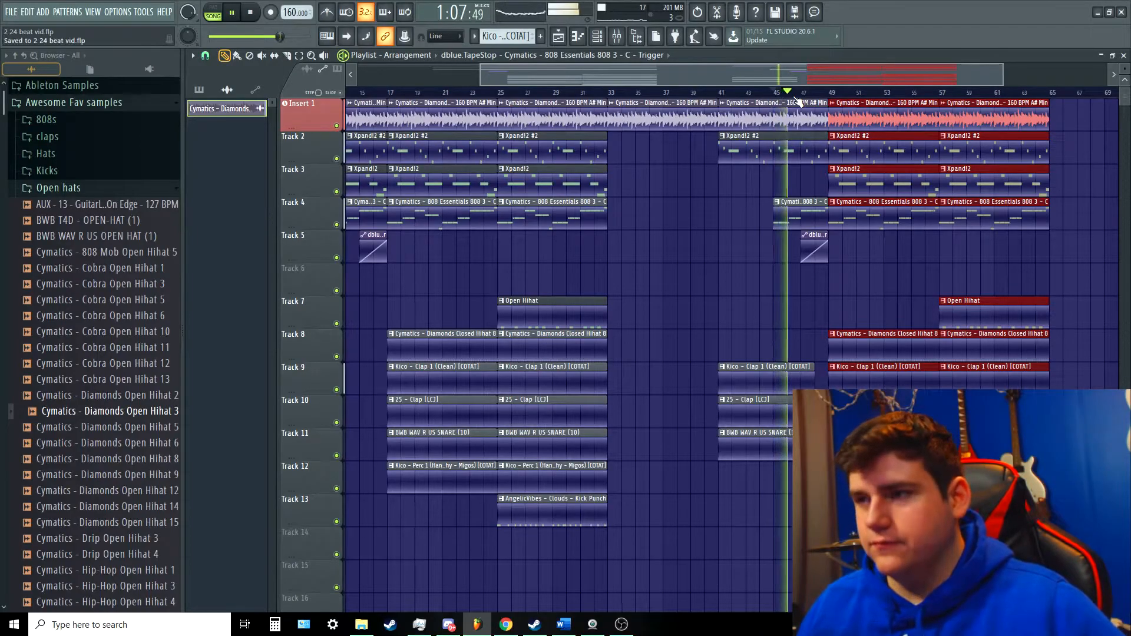
pyautogui.hotkey('ctrl', 'd')
# Step: Preview the build-up from bar 45 and its transition into the section at bar 49
pyautogui.scroll(2, 759, 309)
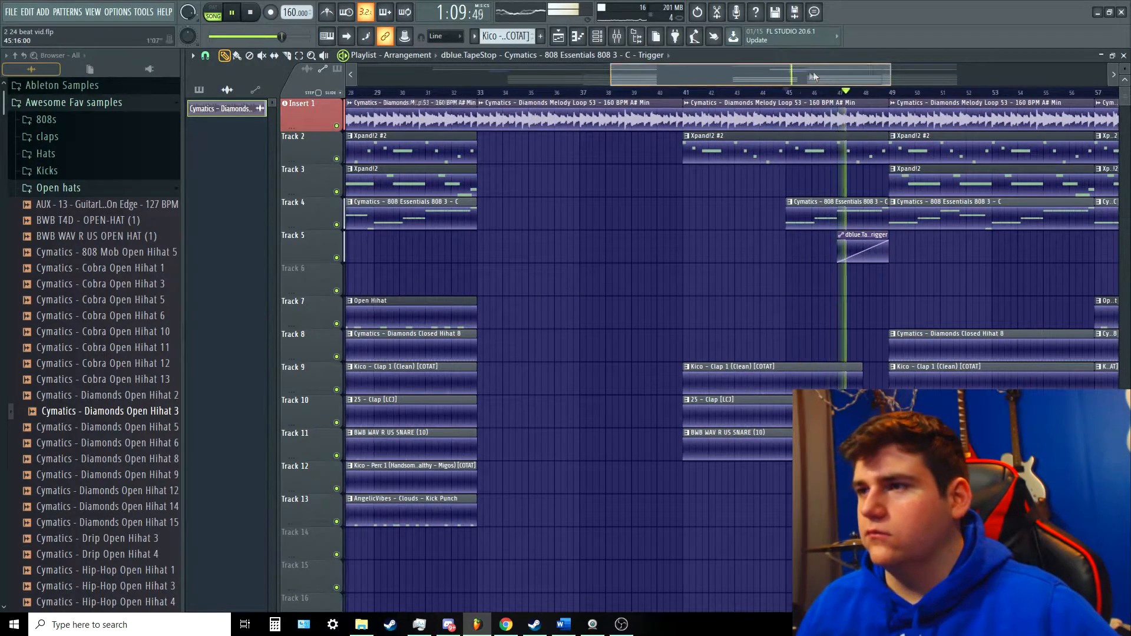
pyautogui.moveTo(807, 77); pyautogui.dragTo(865, 80)
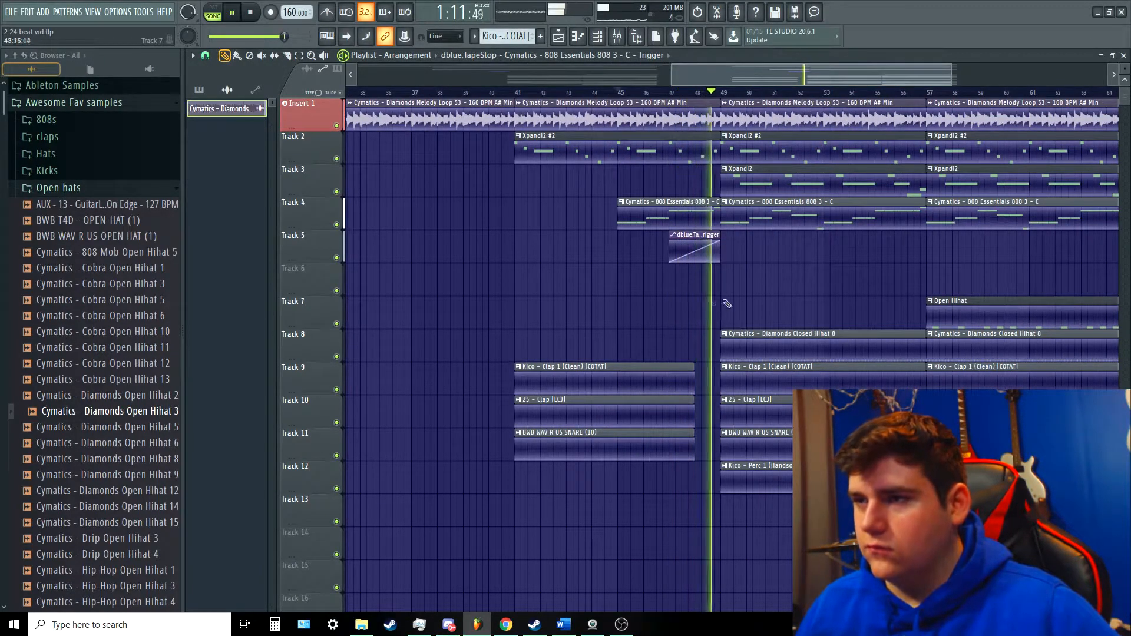
pyautogui.scroll(-3, 798, 304)
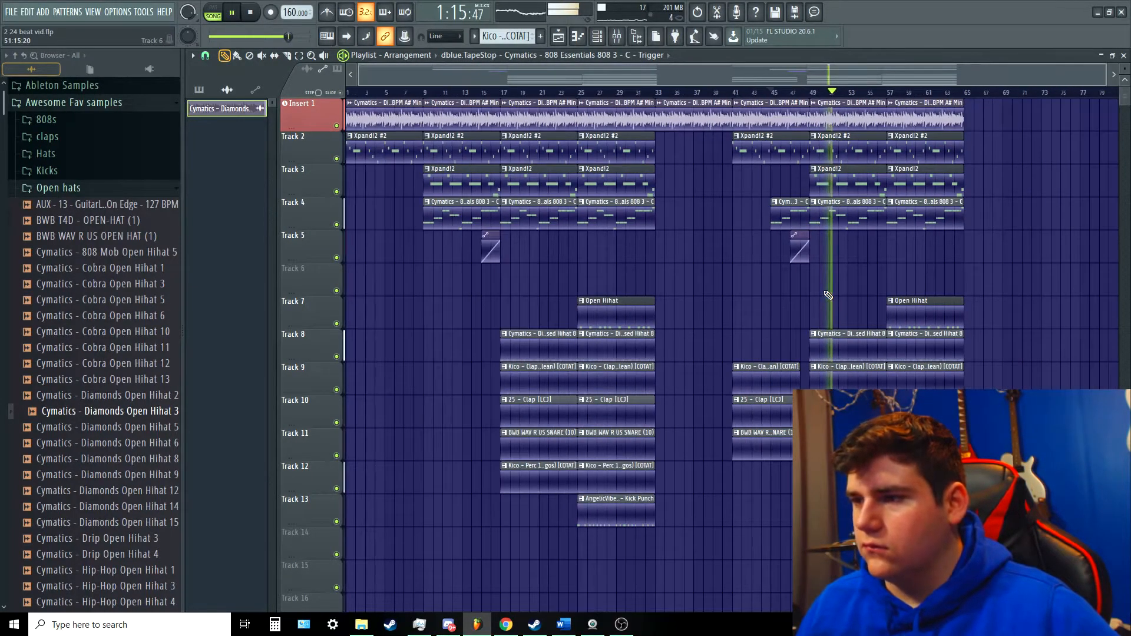
pyautogui.scroll(2, 777, 304)
pyautogui.press('space')
# Step: Add the AngelicVibes - Clouds - Kick Punch clip at bar 49 and preview the drop with it
pyautogui.scroll(-3, 831, 342)
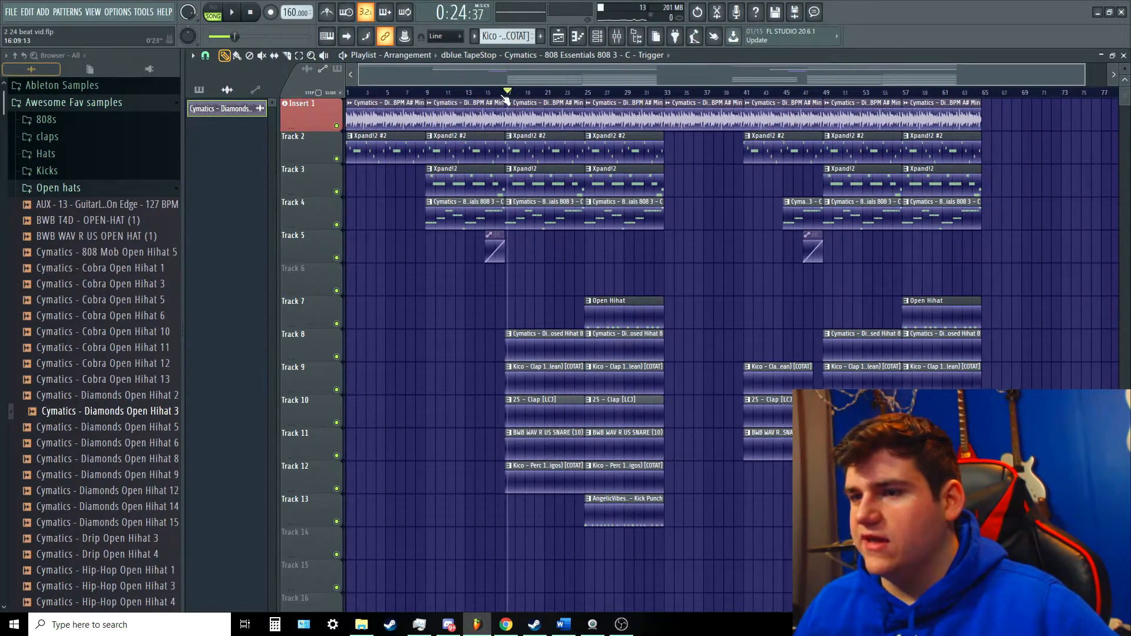
pyautogui.press('space')
pyautogui.press('space')
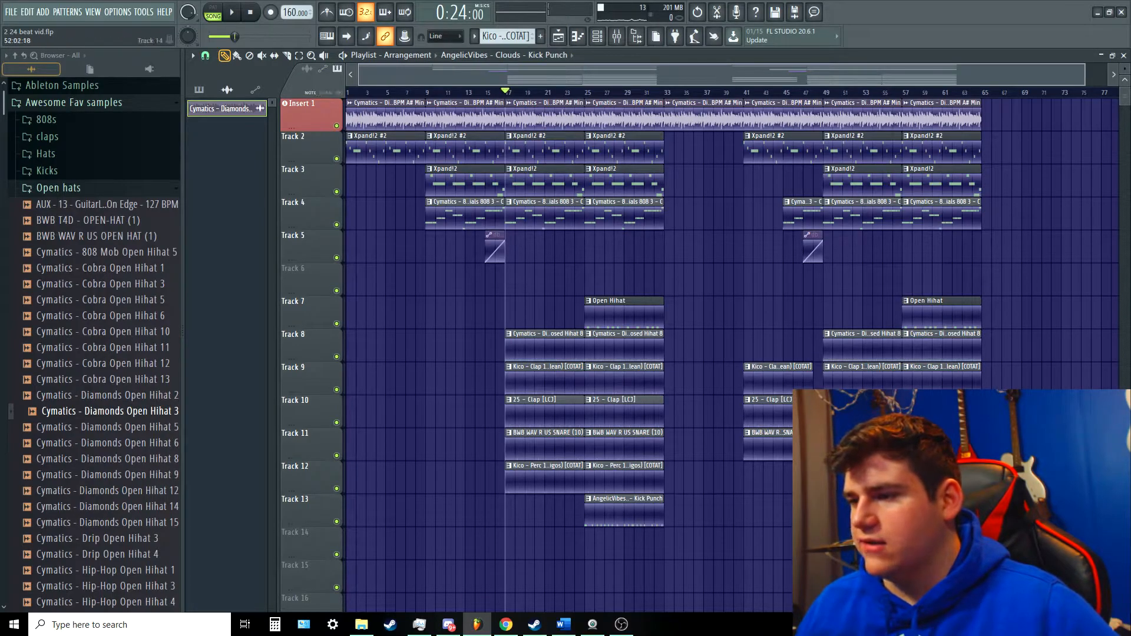
pyautogui.scroll(5, 842, 270)
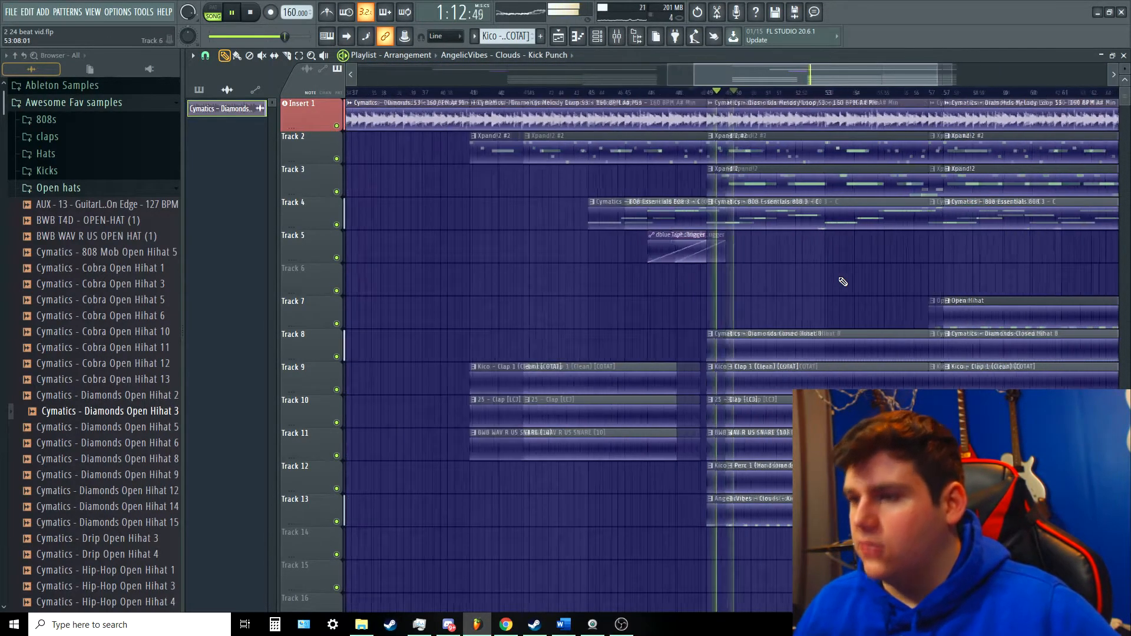
pyautogui.scroll(-4, 842, 270)
pyautogui.press('space')
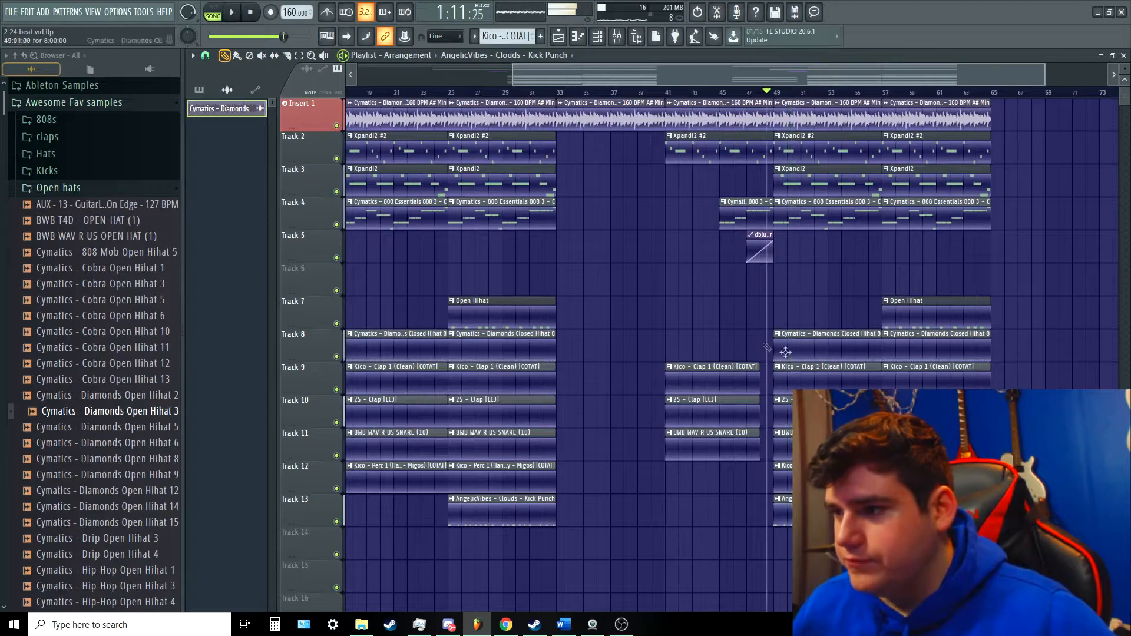
# Step: Check the Cymatics - Diamonds Closed Hihat 8 notes in the piano roll and preview the section from bar 49
pyautogui.doubleClick(802, 346)
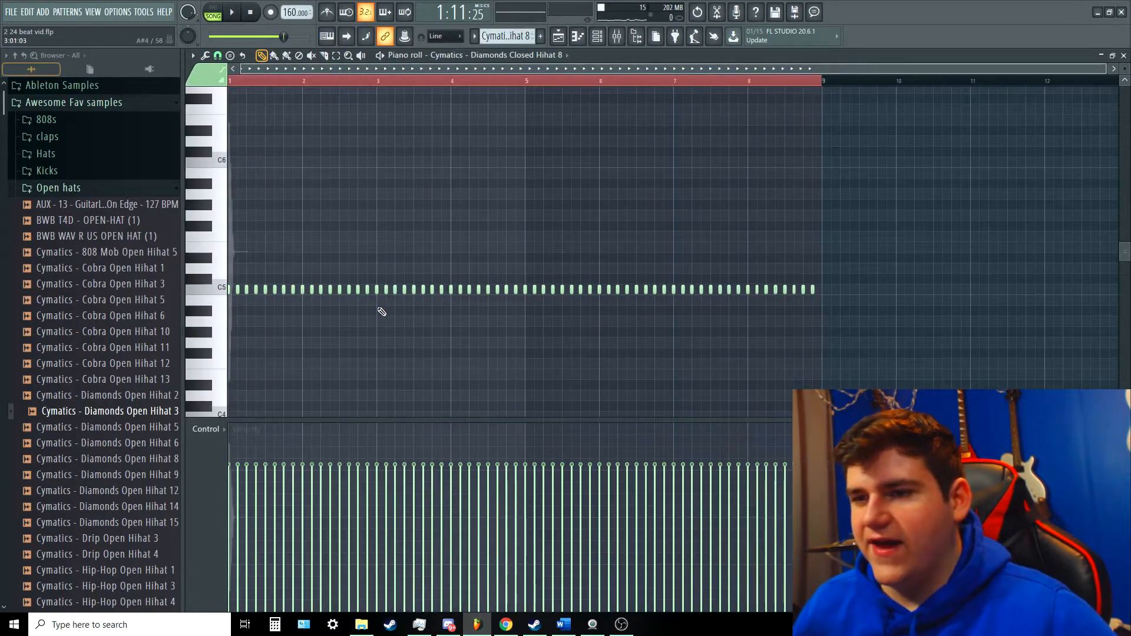
pyautogui.click(1123, 55)
pyautogui.press('space')
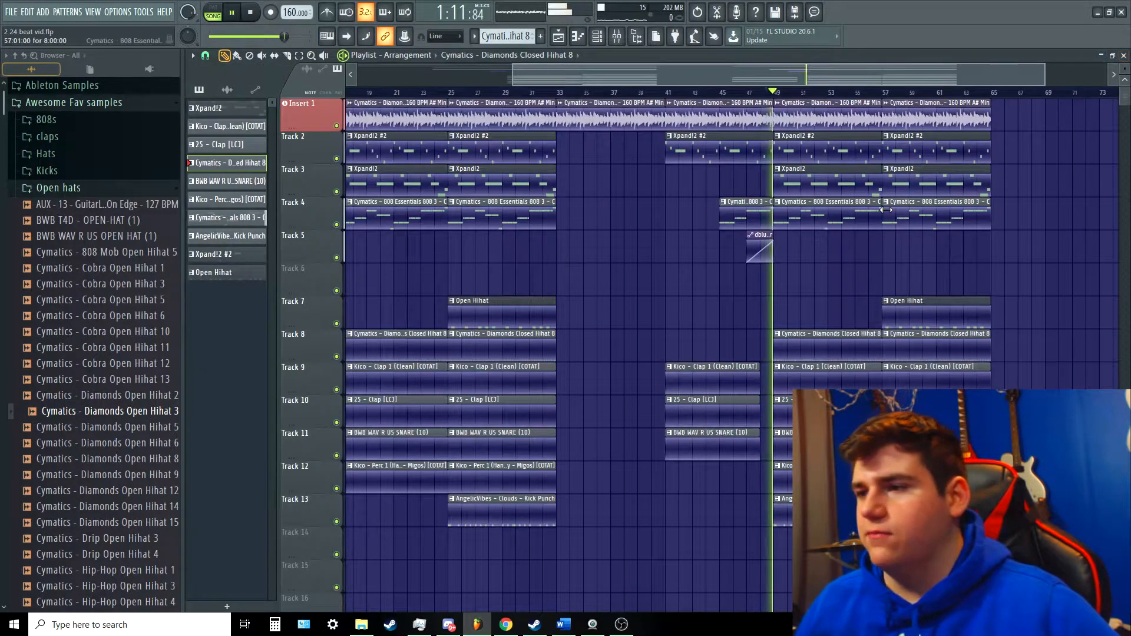
pyautogui.scroll(3, 877, 274)
pyautogui.moveTo(767, 70); pyautogui.dragTo(812, 73)
pyautogui.scroll(-3, 794, 251)
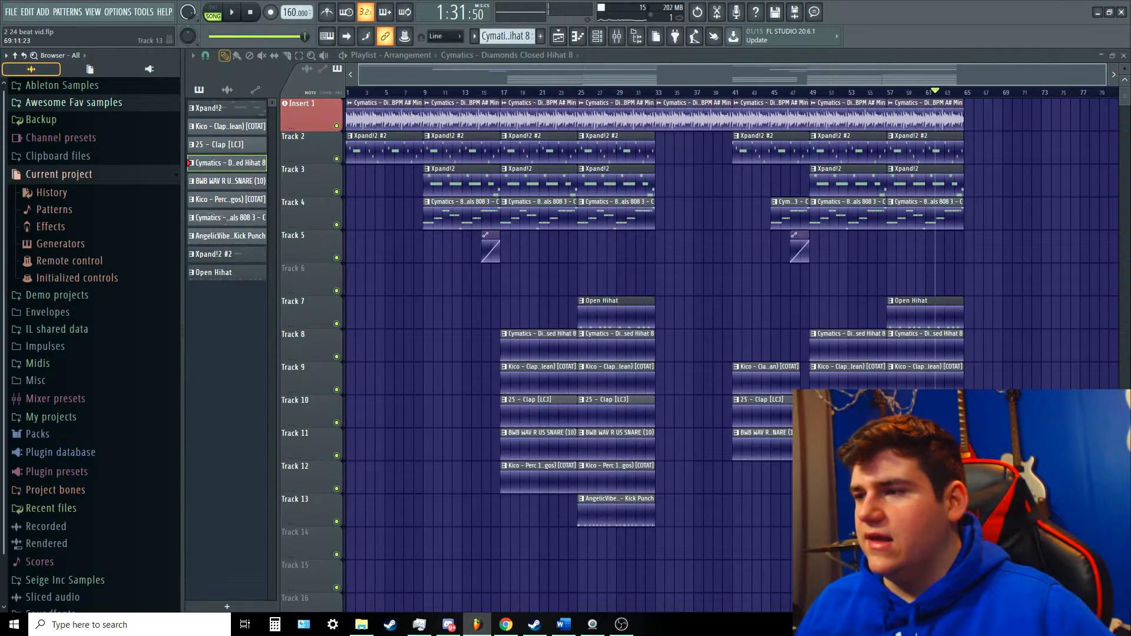
# Step: Copy the closed hihat, clap, snare and perc clips to bar 65 and add the Diamonds melody loop there
pyautogui.scroll(3, 965, 453)
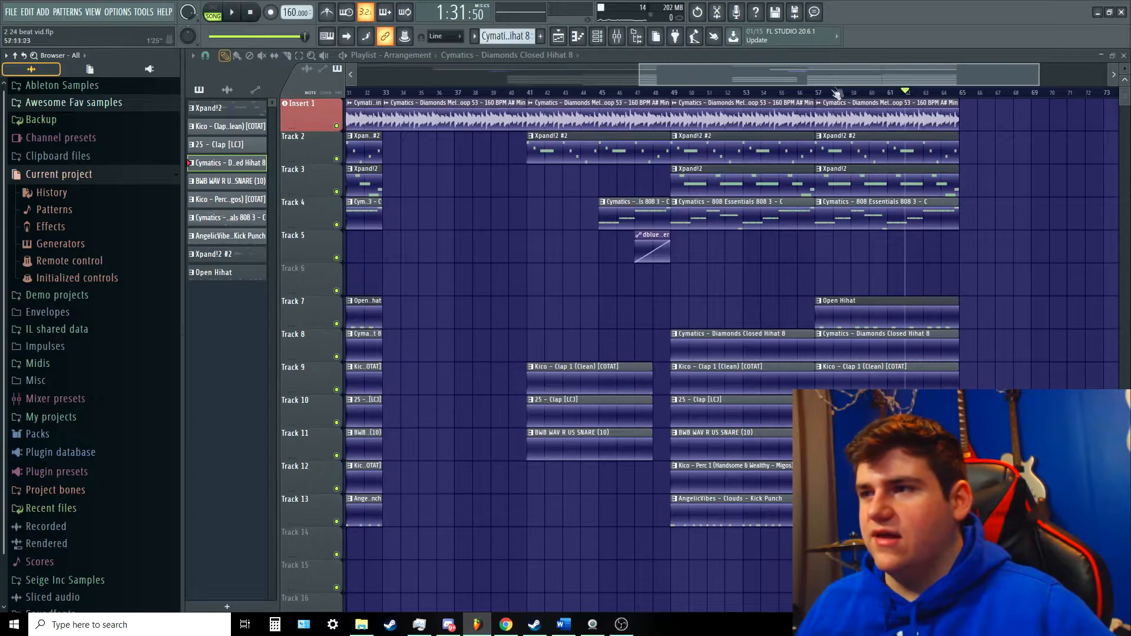
pyautogui.moveTo(831, 76); pyautogui.dragTo(943, 77)
pyautogui.moveTo(823, 480); pyautogui.dragTo(772, 360)
pyautogui.press('space')
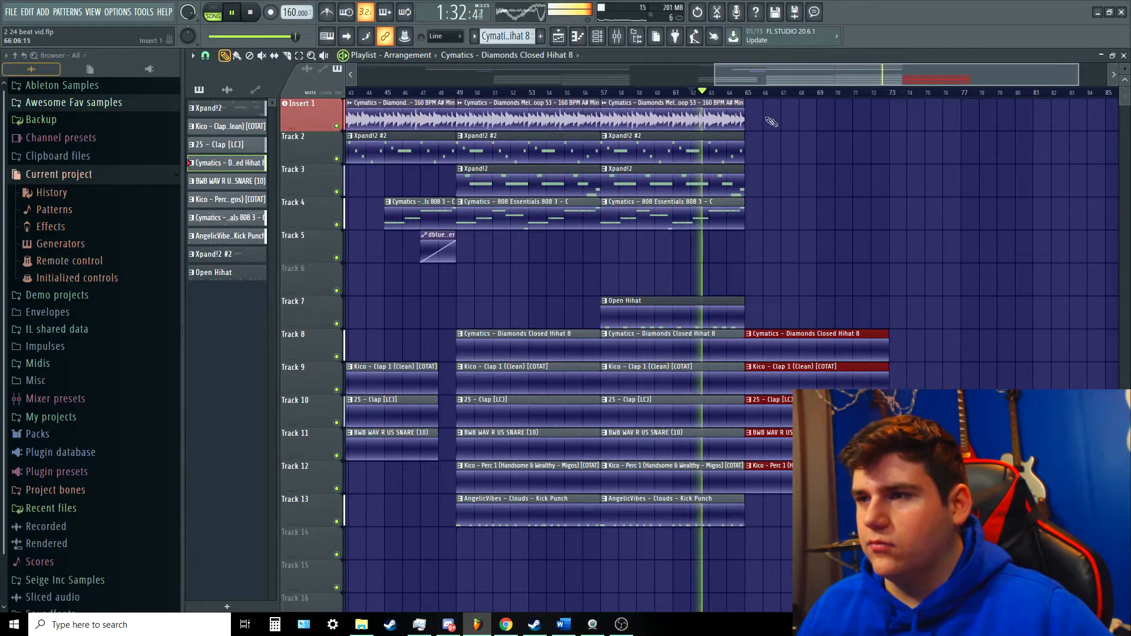
pyautogui.click(774, 123)
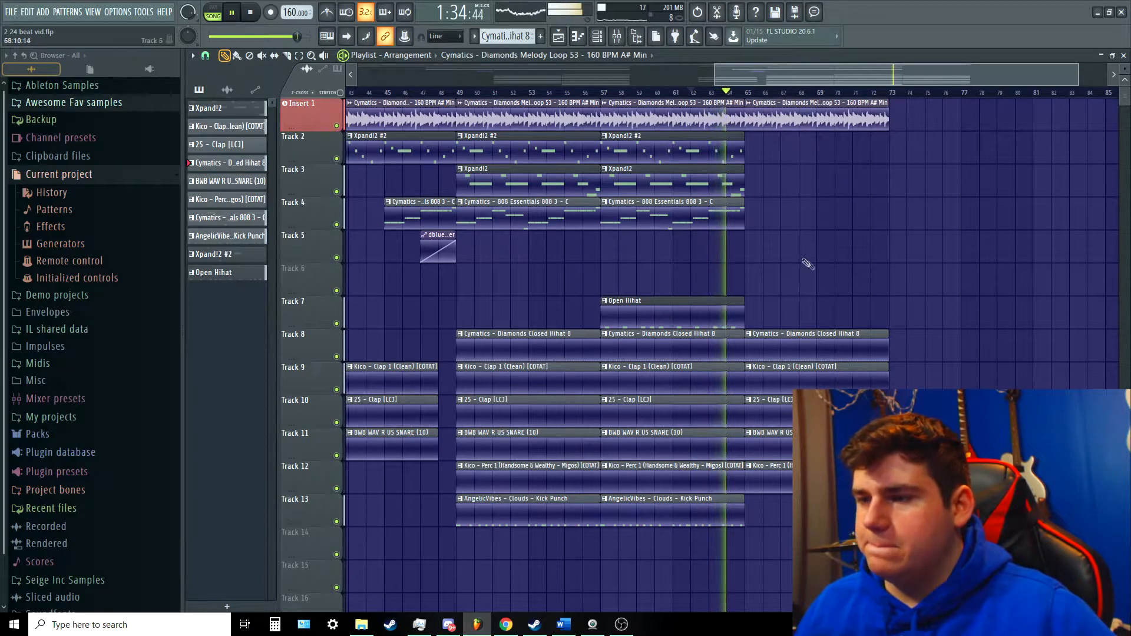
# Step: Add the Xpand!2 #2 clip at bar 65 and preview the transition into that section
pyautogui.scroll(2, 775, 249)
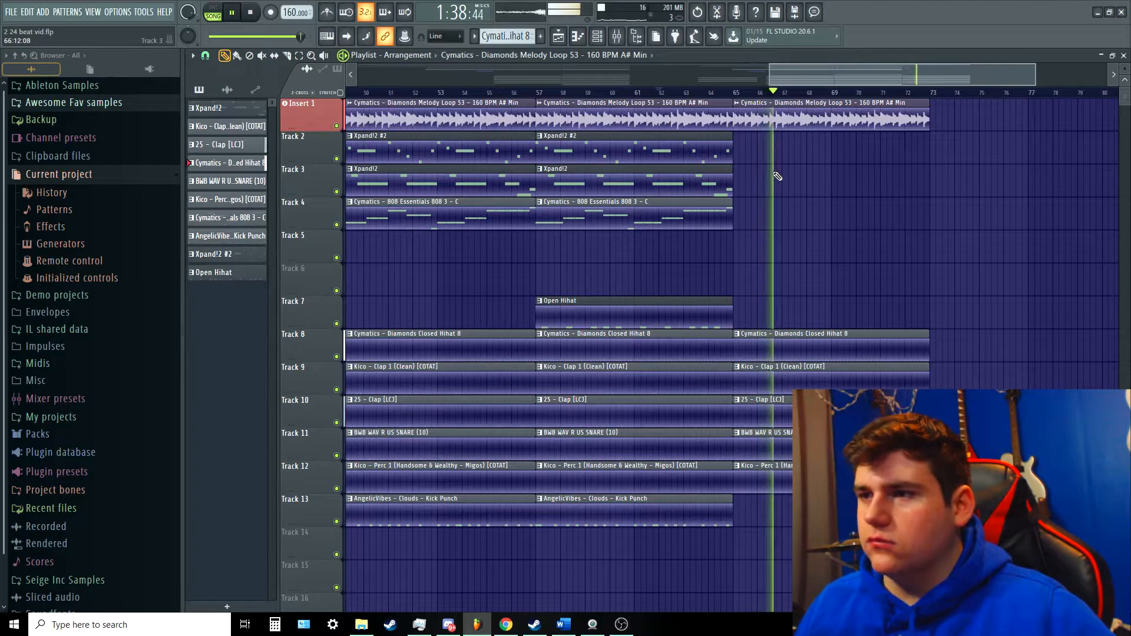
pyautogui.click(777, 148)
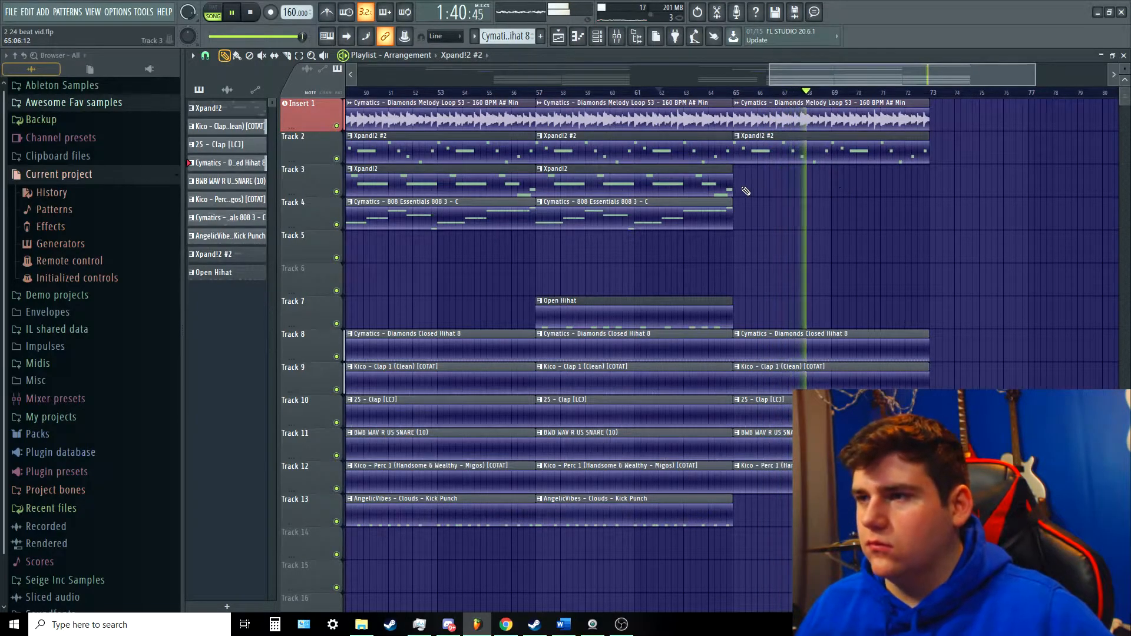
pyautogui.scroll(-2, 876, 362)
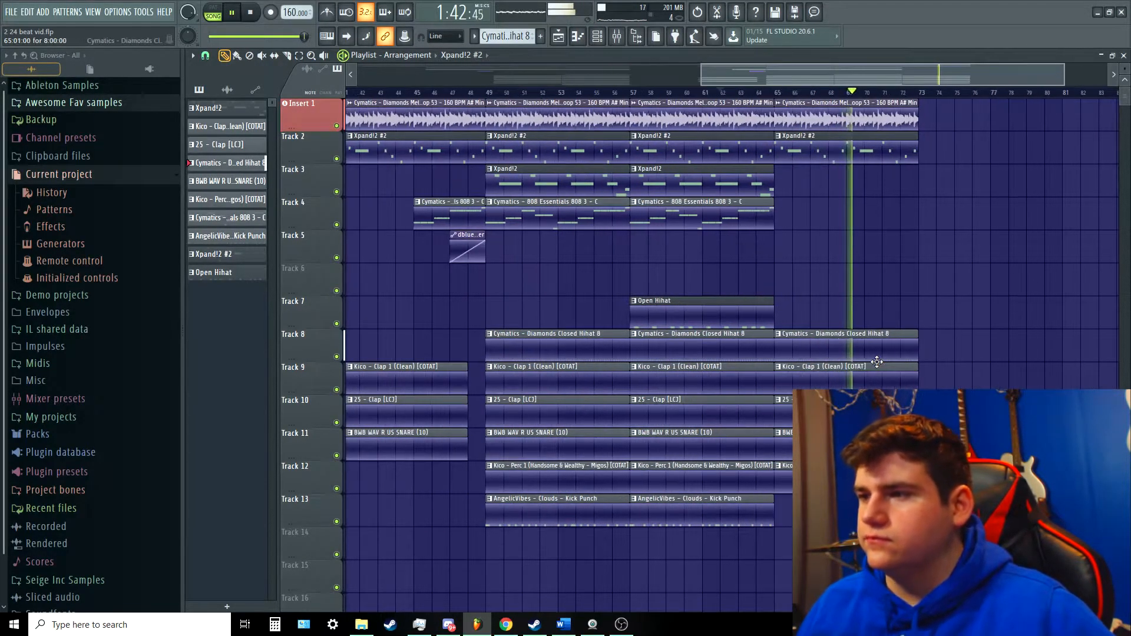
pyautogui.press('space')
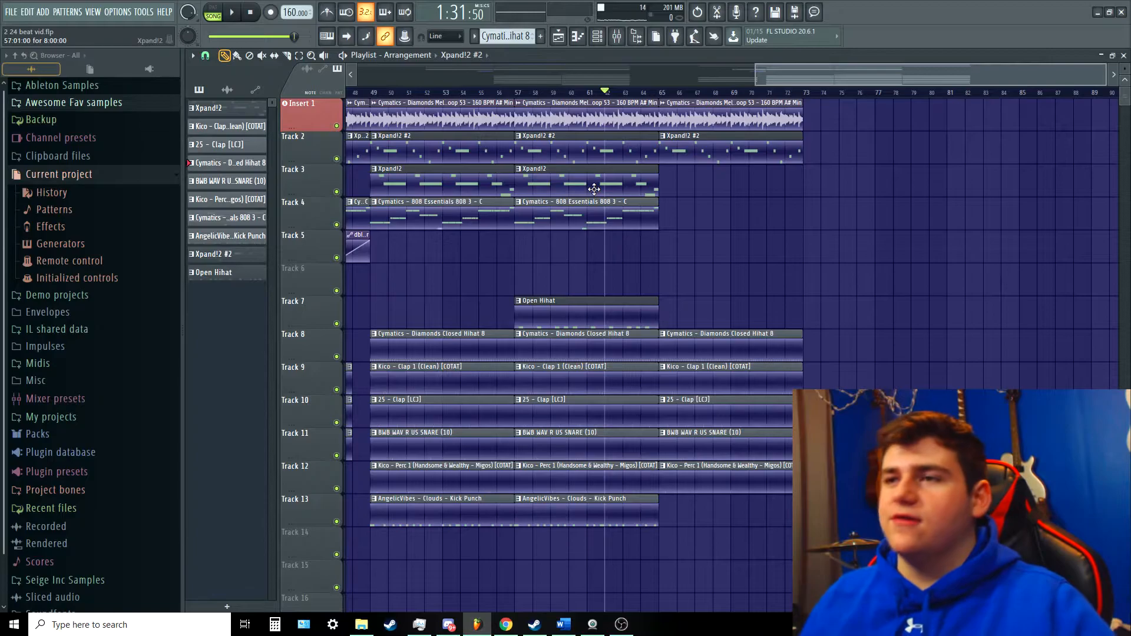
pyautogui.click(666, 90)
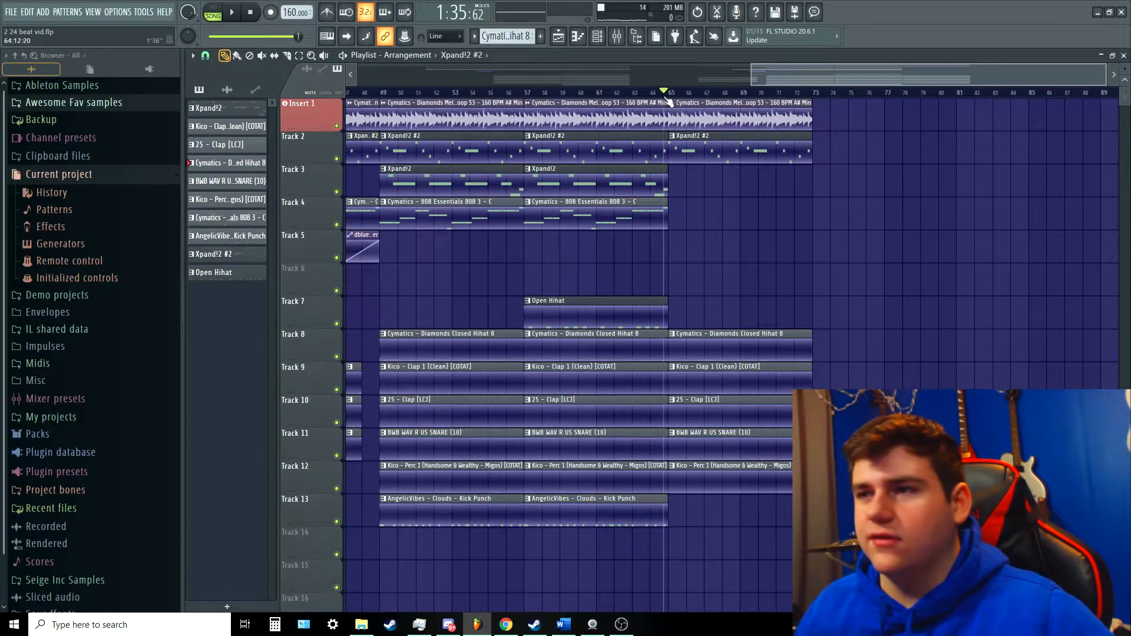
pyautogui.press('space')
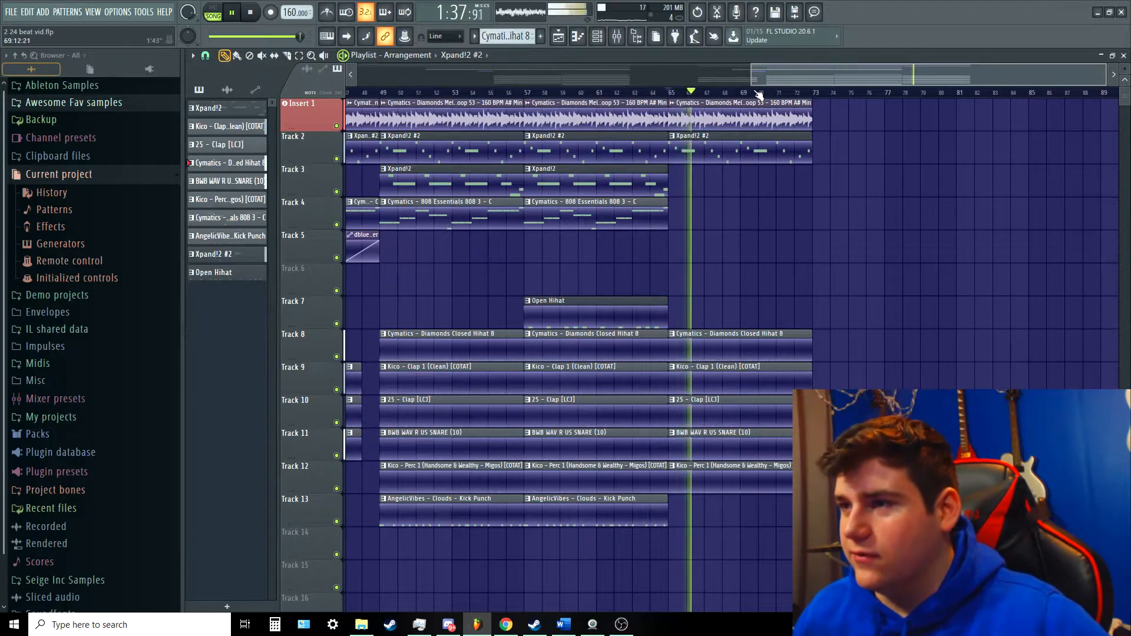
# Step: Copy the Xpand!2 clip to enter at bar 69 and trim the bar 65 drum clips to end at bar 72
pyautogui.moveTo(579, 189); pyautogui.dragTo(740, 188)
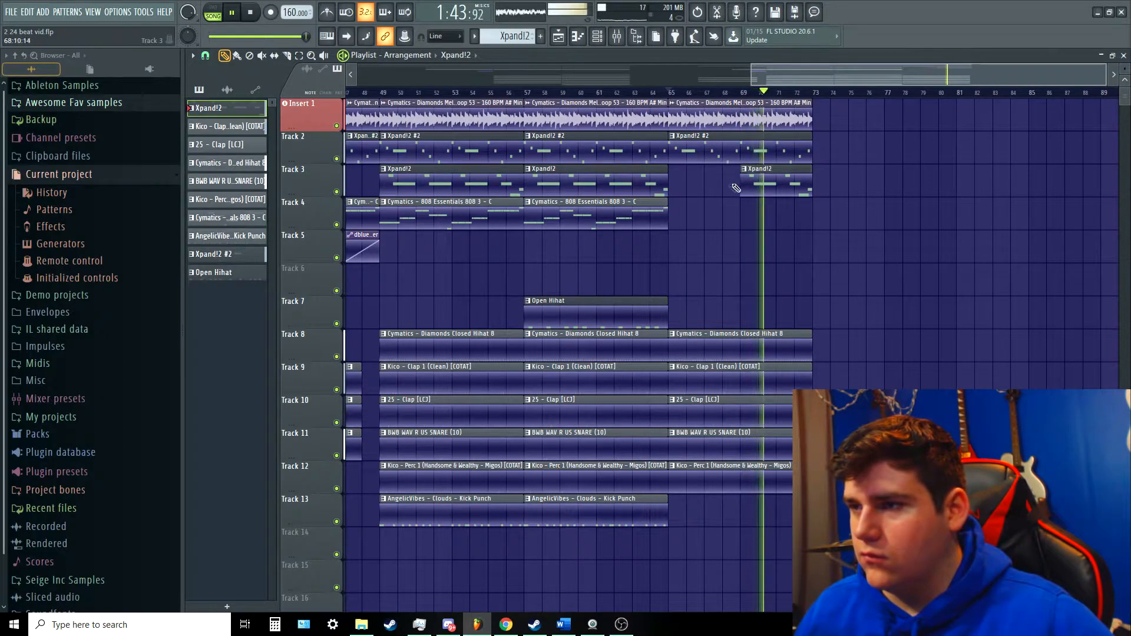
pyautogui.scroll(4, 766, 212)
pyautogui.press('space')
pyautogui.moveTo(854, 545); pyautogui.dragTo(742, 342)
pyautogui.click(692, 115)
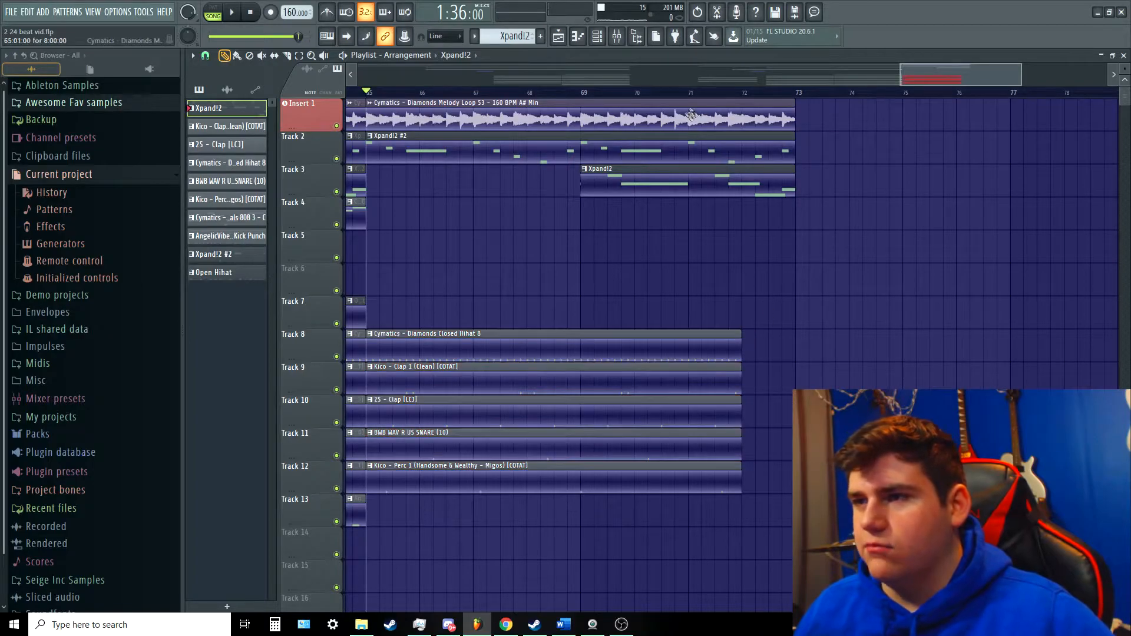
pyautogui.press('space')
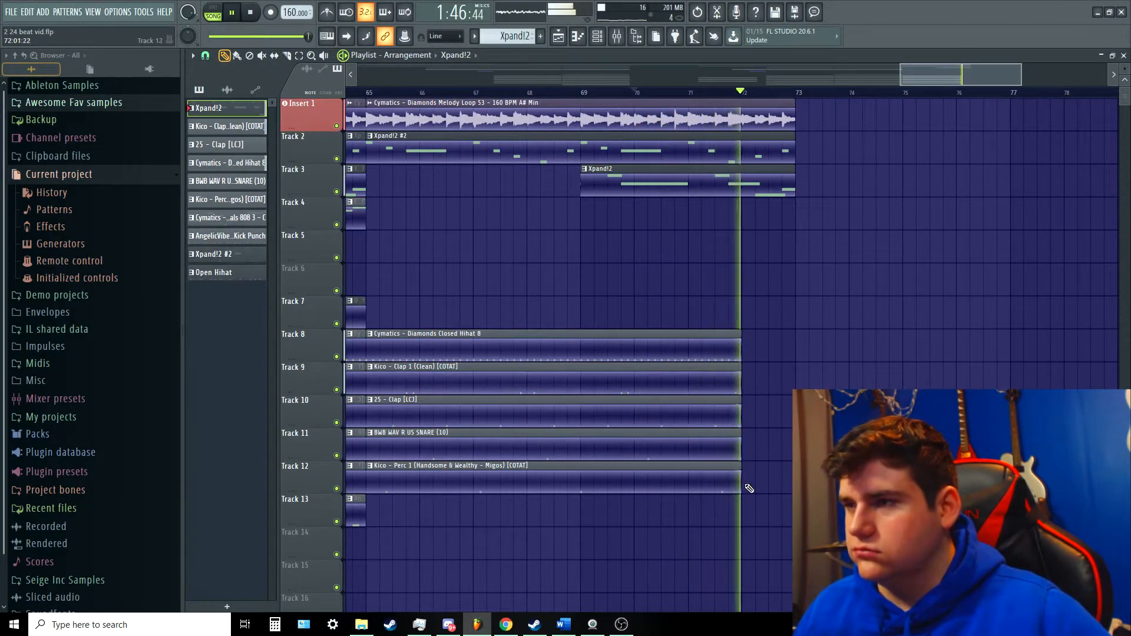
pyautogui.scroll(-3, 806, 377)
pyautogui.press('space')
# Step: Copy the drum clips of bars 57 to 72, including the Open Hihat, to bar 73
pyautogui.scroll(-2, 806, 377)
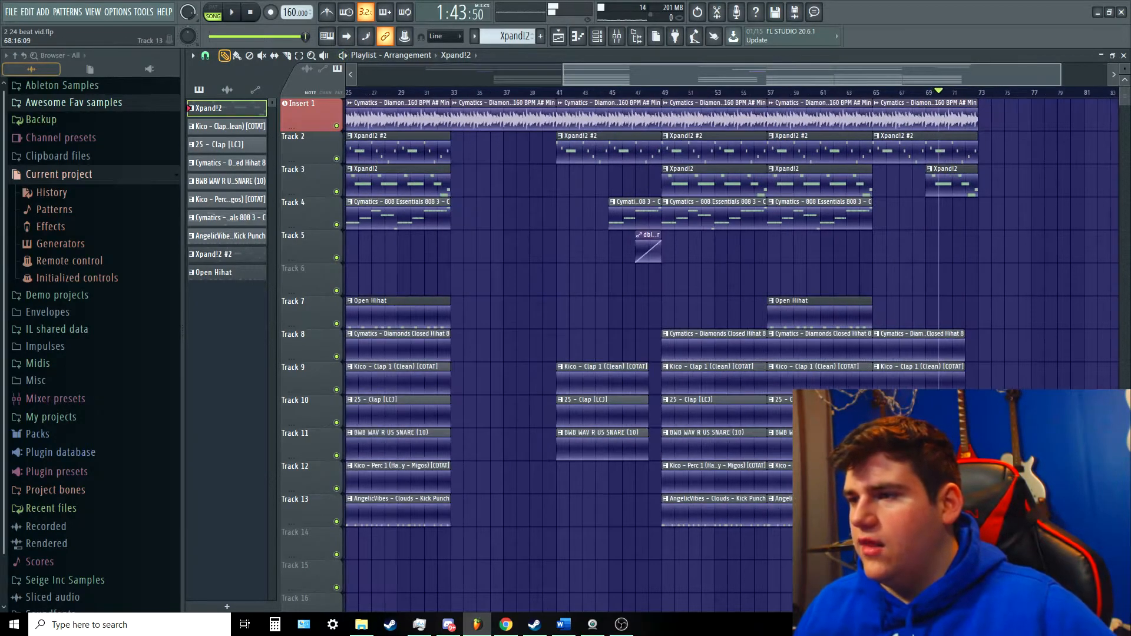
pyautogui.moveTo(896, 445); pyautogui.dragTo(775, 283)
pyautogui.moveTo(809, 82); pyautogui.dragTo(920, 82)
pyautogui.moveTo(631, 309); pyautogui.dragTo(841, 308)
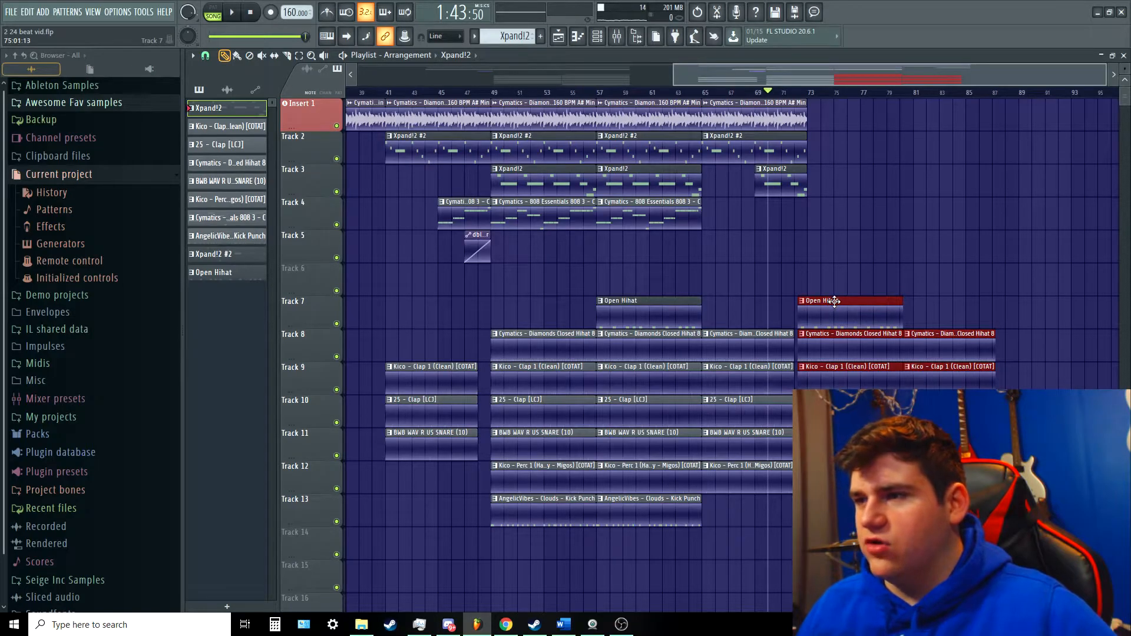
pyautogui.click(841, 253)
pyautogui.scroll(3, 847, 245)
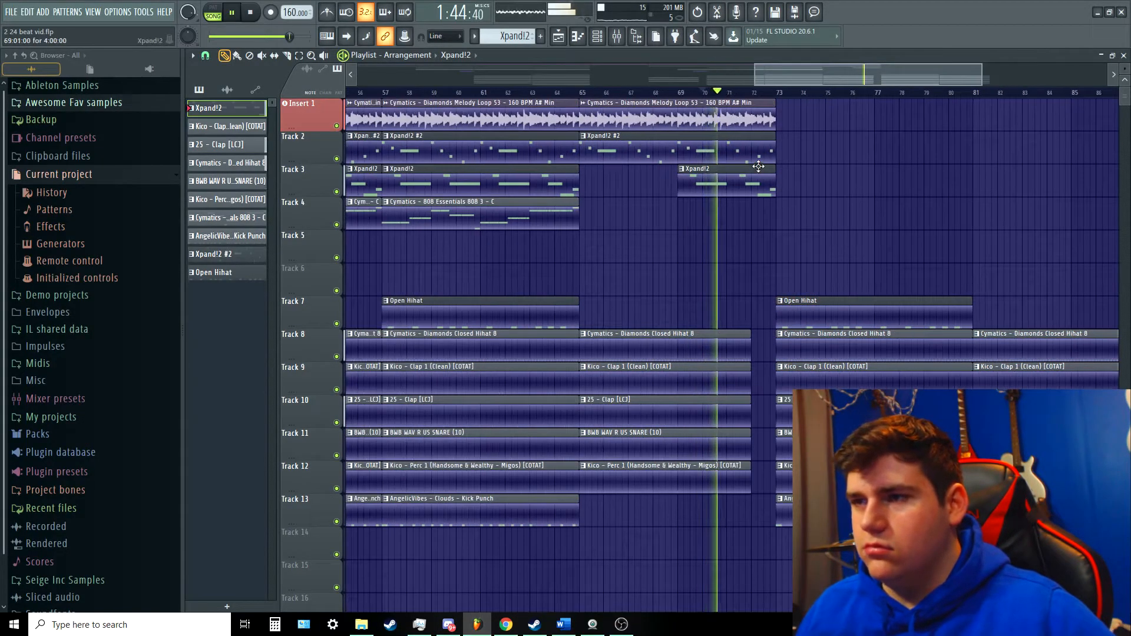
# Step: Copy the Diamonds melody loop and the Xpand!2 #2 clip to bar 73 and preview the transition into it
pyautogui.moveTo(800, 160); pyautogui.dragTo(915, 131)
pyautogui.keyDown('ctrl'); pyautogui.click(923, 179); pyautogui.keyUp('ctrl')
pyautogui.rightClick(1005, 152)
pyautogui.rightClick(1005, 121)
pyautogui.moveTo(944, 229); pyautogui.dragTo(826, 121)
pyautogui.moveTo(825, 121); pyautogui.dragTo(817, 121)
pyautogui.click(759, 92)
pyautogui.press('space')
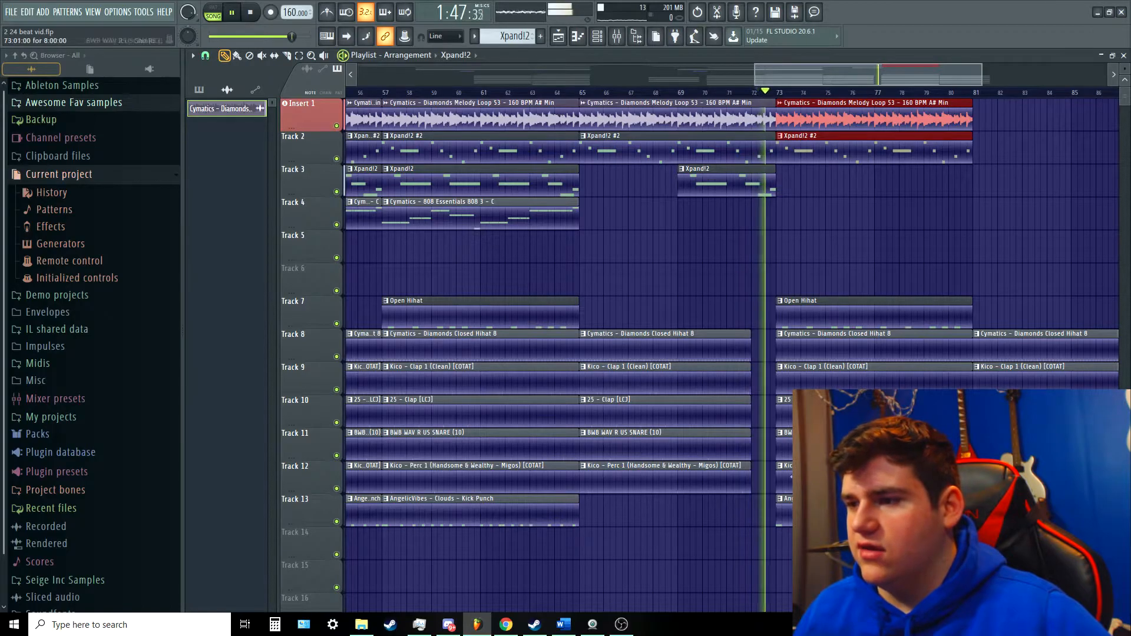
# Step: Copy the bar 73 melody loop and Xpand!2 #2 clips to bar 81
pyautogui.scroll(-2, 805, 239)
pyautogui.moveTo(814, 73); pyautogui.dragTo(857, 73)
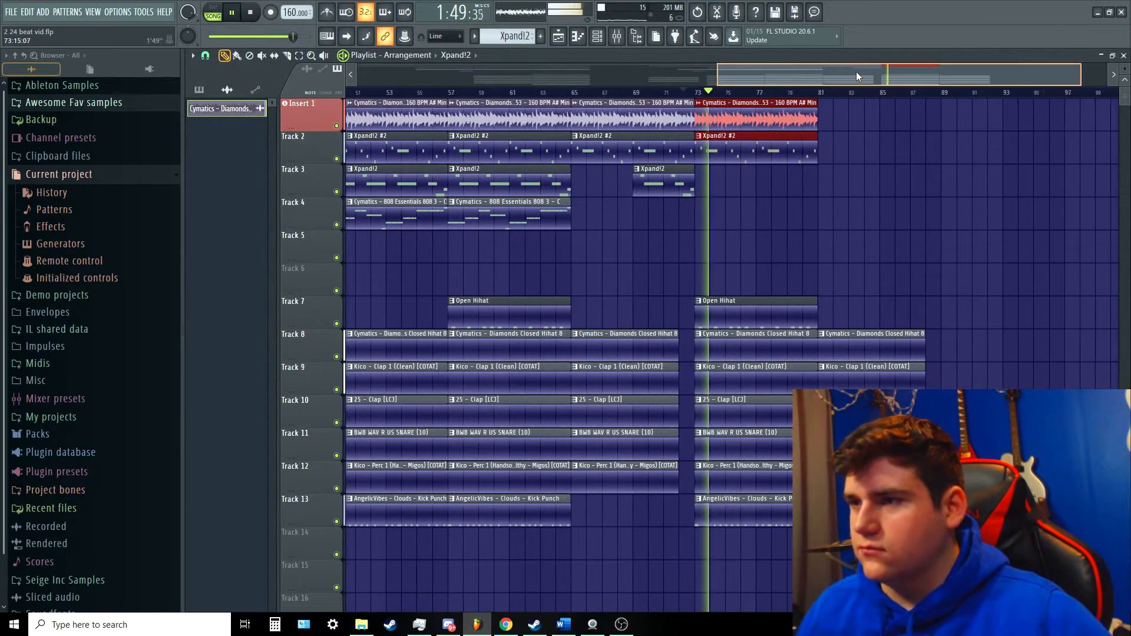
pyautogui.scroll(-2, 649, 191)
pyautogui.moveTo(914, 228); pyautogui.dragTo(909, 112)
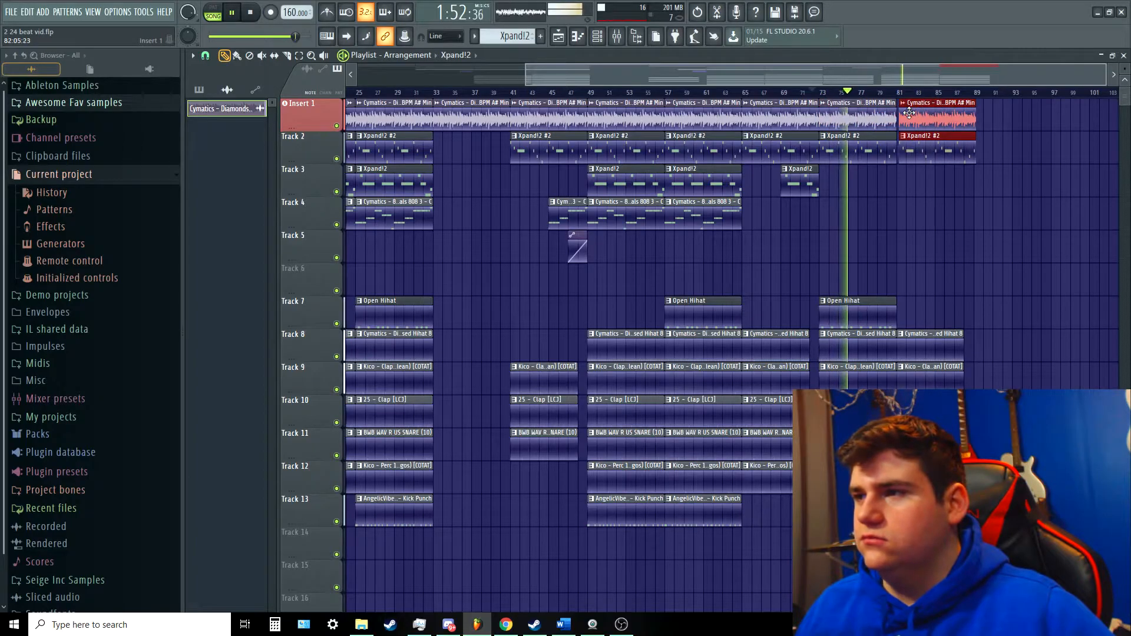
# Step: Fill bars 81 to 89 with full-length drum clips including the Open Hihat, and remove the Open Hihat clip at bar 73
pyautogui.rightClick(933, 289)
pyautogui.moveTo(938, 486); pyautogui.dragTo(922, 317)
pyautogui.rightClick(888, 255)
pyautogui.rightClick(858, 305)
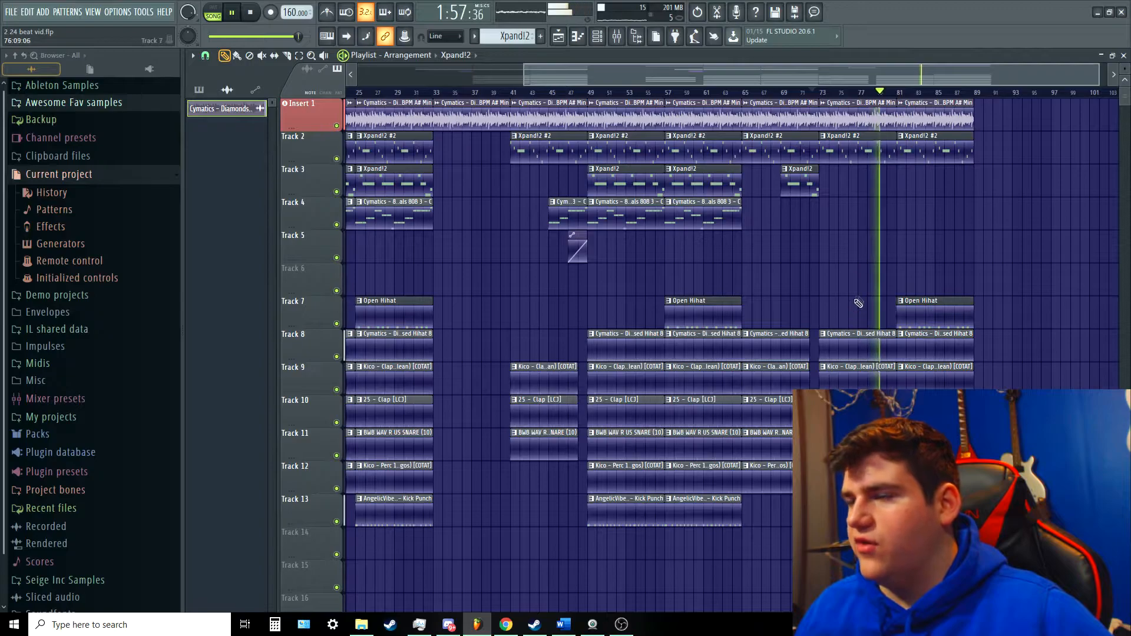
# Step: Copy the Xpand!2 and 808 clips of bar 57 to bar 81 on Tracks 3 and 4
pyautogui.scroll(2, 858, 304)
pyautogui.moveTo(693, 295); pyautogui.dragTo(972, 184)
pyautogui.keyDown('ctrl'); pyautogui.click(954, 92); pyautogui.keyUp('ctrl')
pyautogui.scroll(-2, 941, 335)
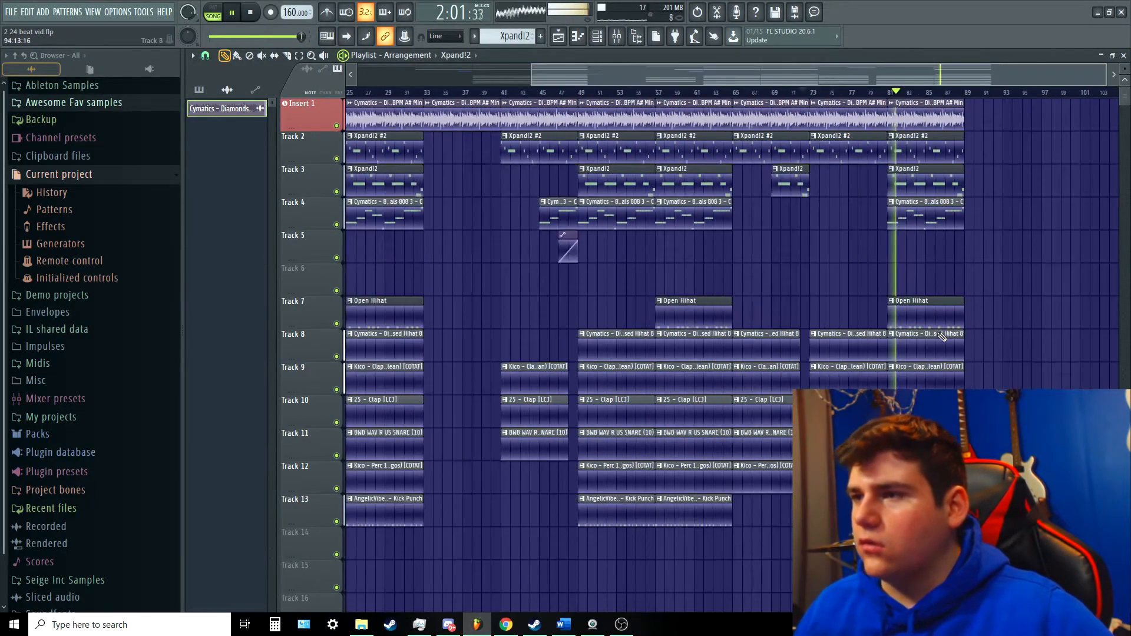
pyautogui.scroll(2, 1011, 225)
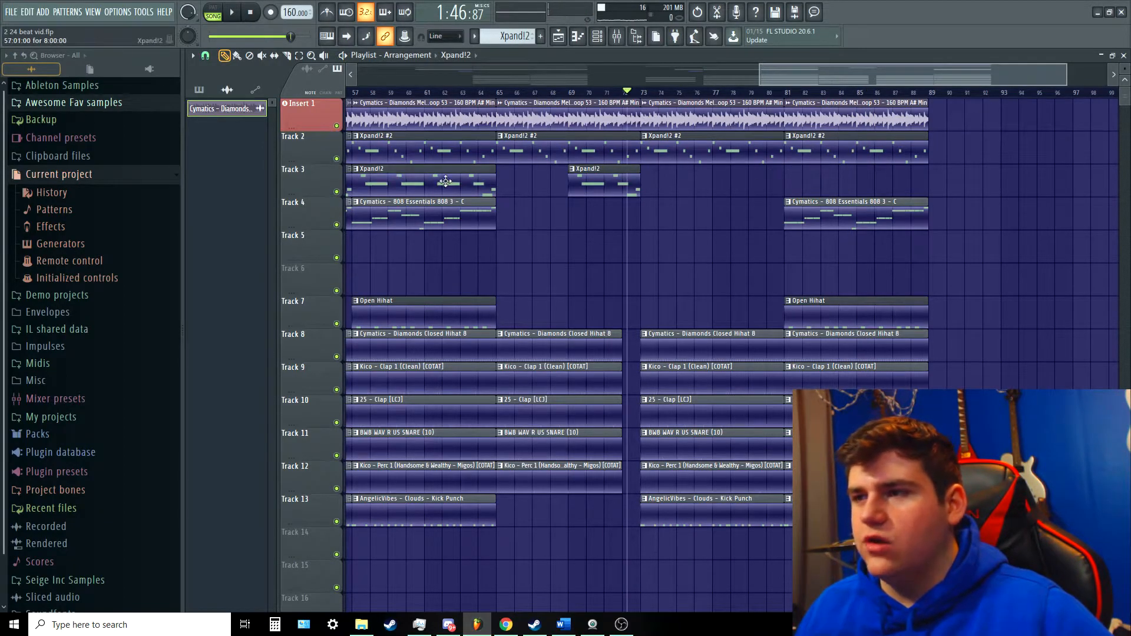
pyautogui.moveTo(445, 182); pyautogui.dragTo(843, 197)
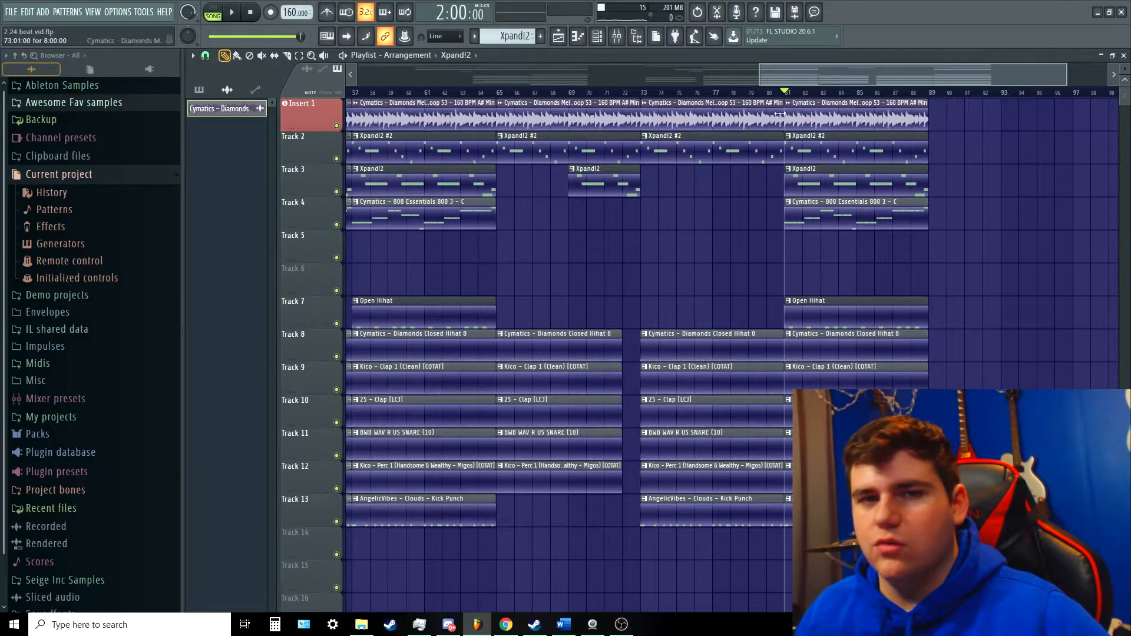
# Step: Save the project
pyautogui.scroll(2, 812, 296)
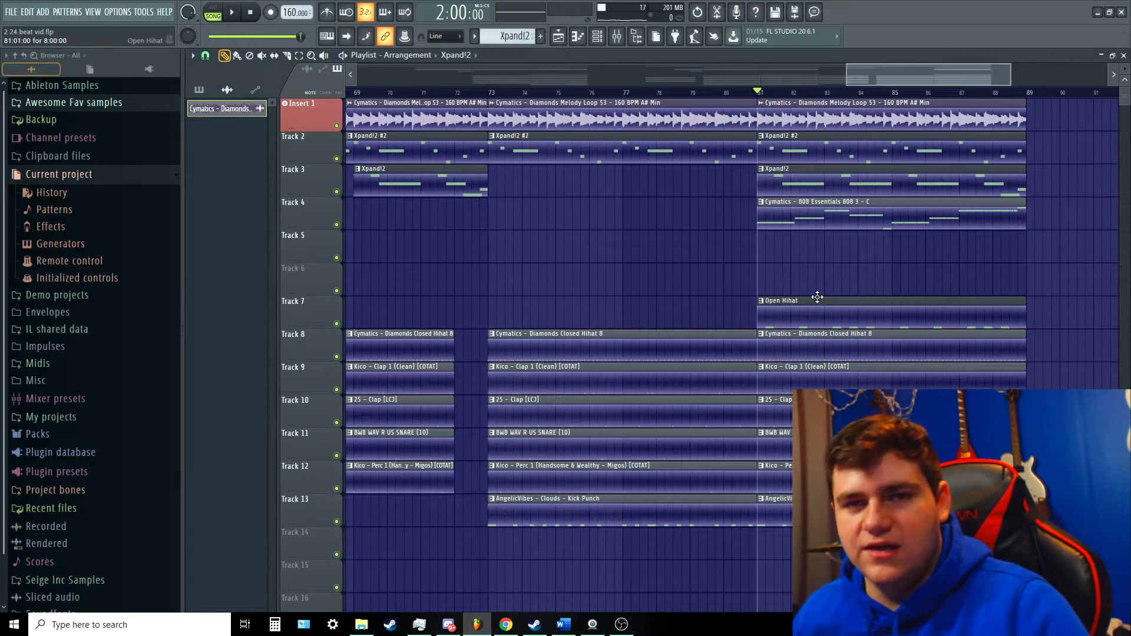
pyautogui.hotkey('ctrl', 's')
pyautogui.moveTo(883, 63); pyautogui.dragTo(920, 61)
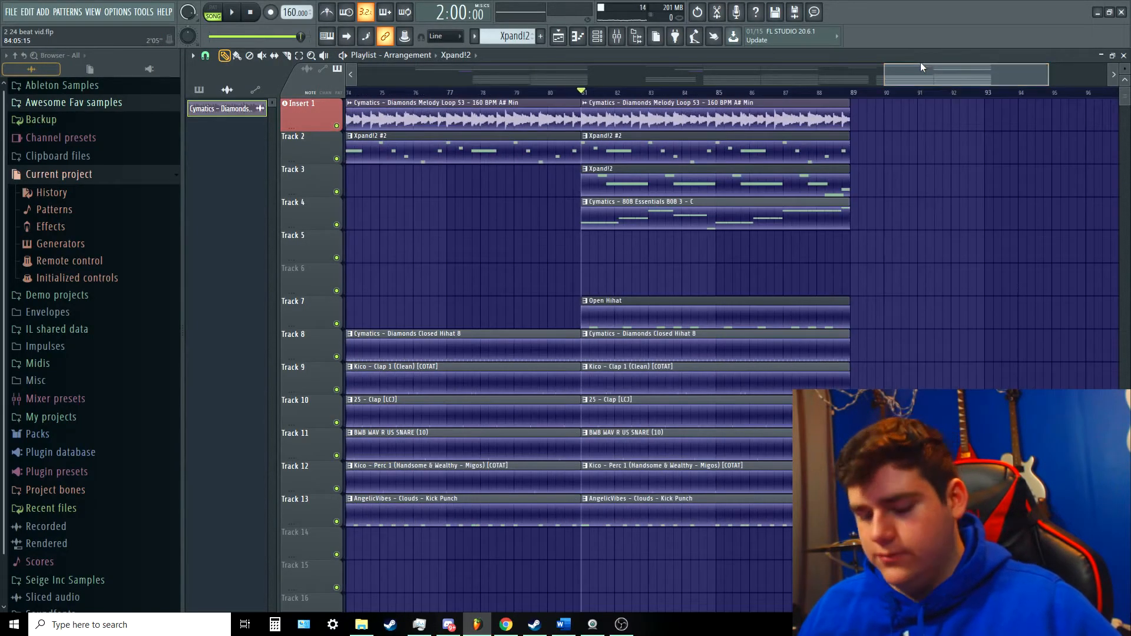
# Step: Preview the transition from the bar 73 section into the section at bar 81
pyautogui.press('space')
pyautogui.scroll(-1, 933, 262)
pyautogui.moveTo(908, 115); pyautogui.dragTo(777, 200)
pyautogui.scroll(-1, 777, 199)
pyautogui.press('space')
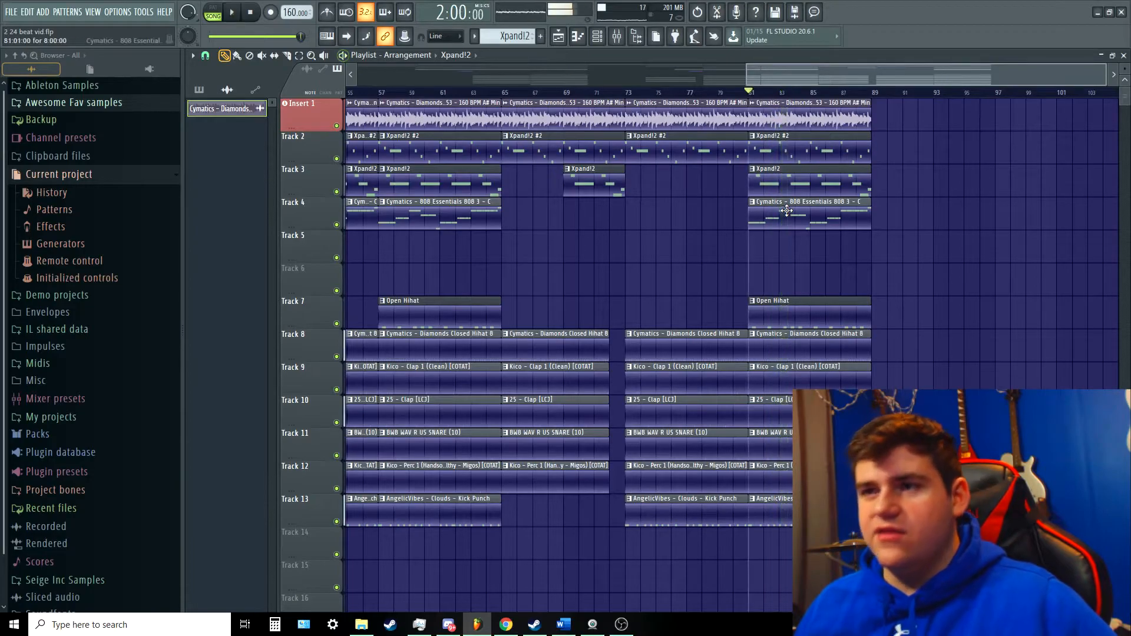
pyautogui.press('space')
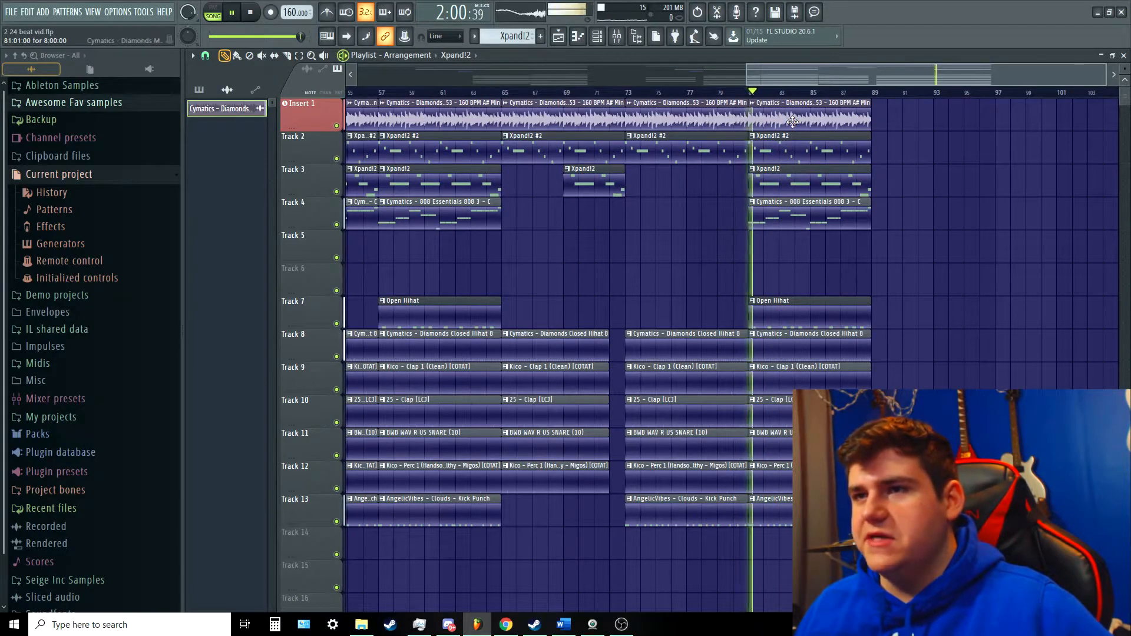
pyautogui.press('space')
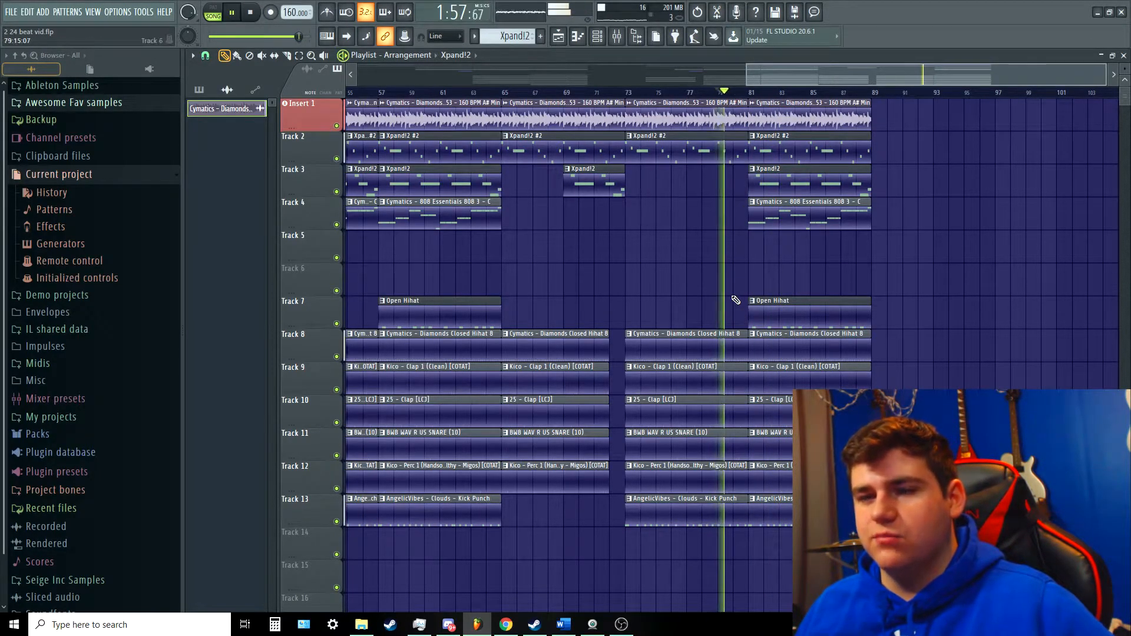
pyautogui.scroll(1, 736, 300)
pyautogui.press('space')
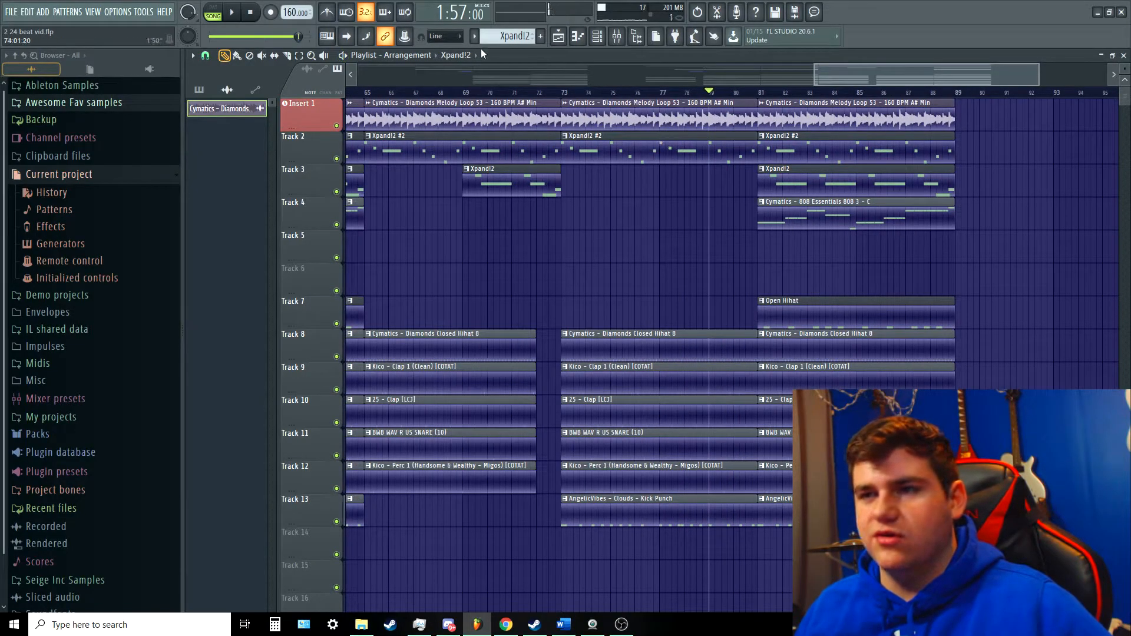
# Step: Play the arrangement from around bar 63, followed by the section starting at bar 81
pyautogui.scroll(-2, 568, 180)
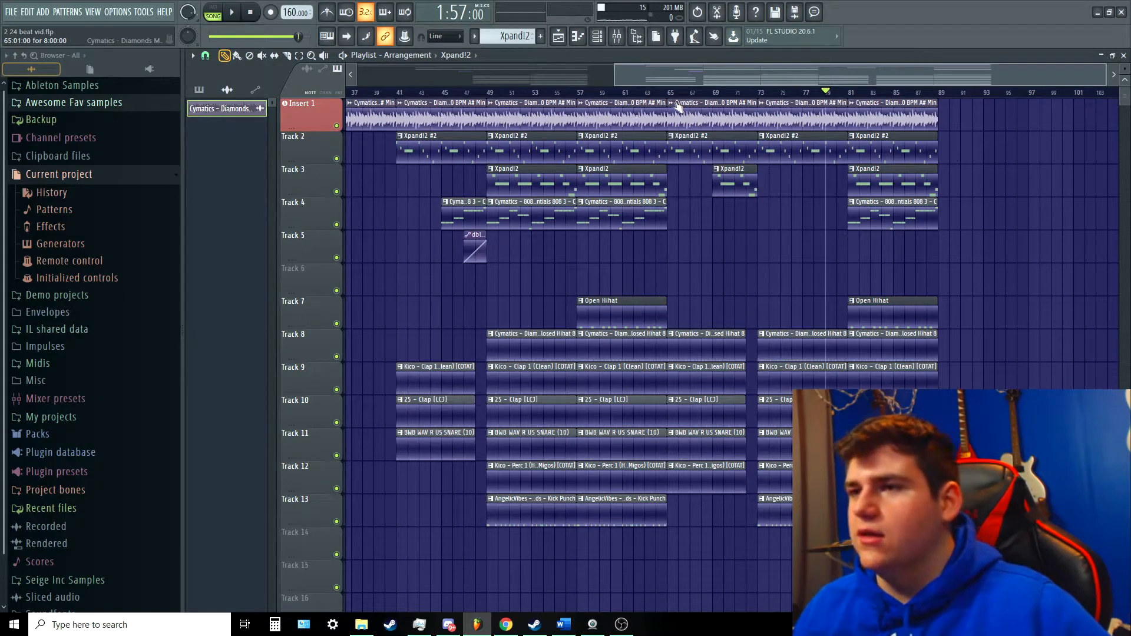
pyautogui.scroll(-1, 876, 245)
pyautogui.press('space')
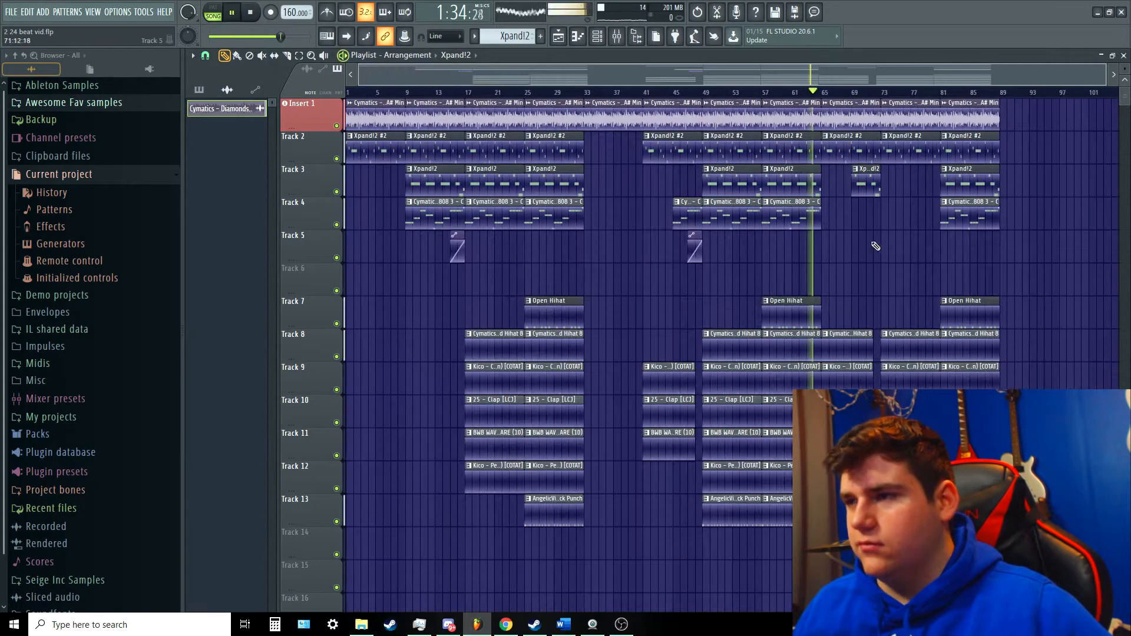
pyautogui.scroll(2, 863, 252)
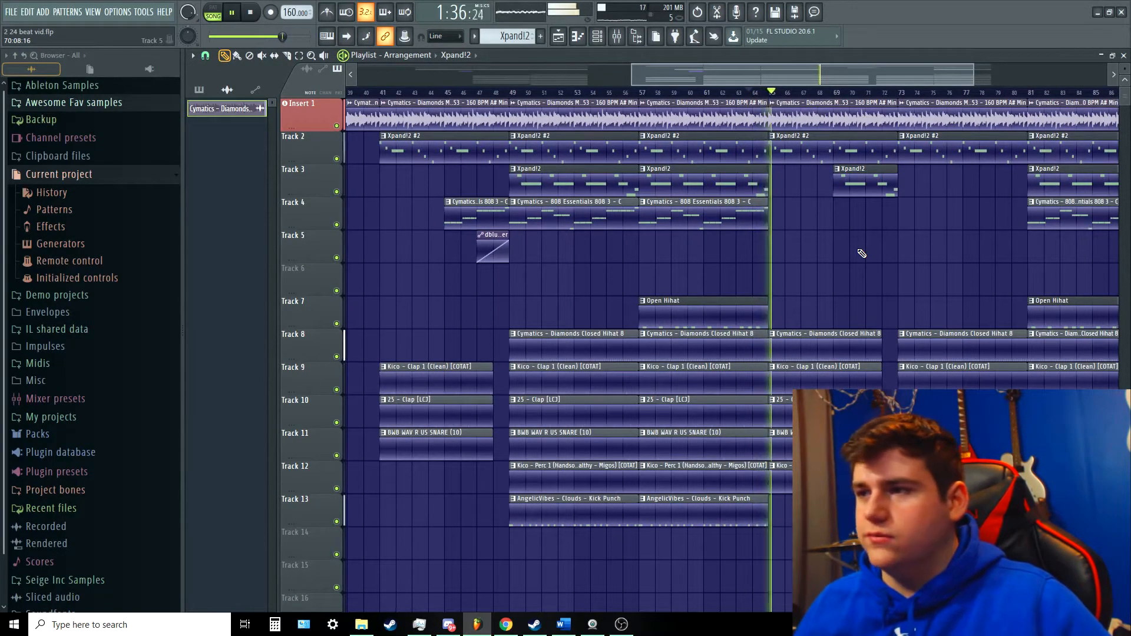
pyautogui.moveTo(889, 76); pyautogui.dragTo(996, 62)
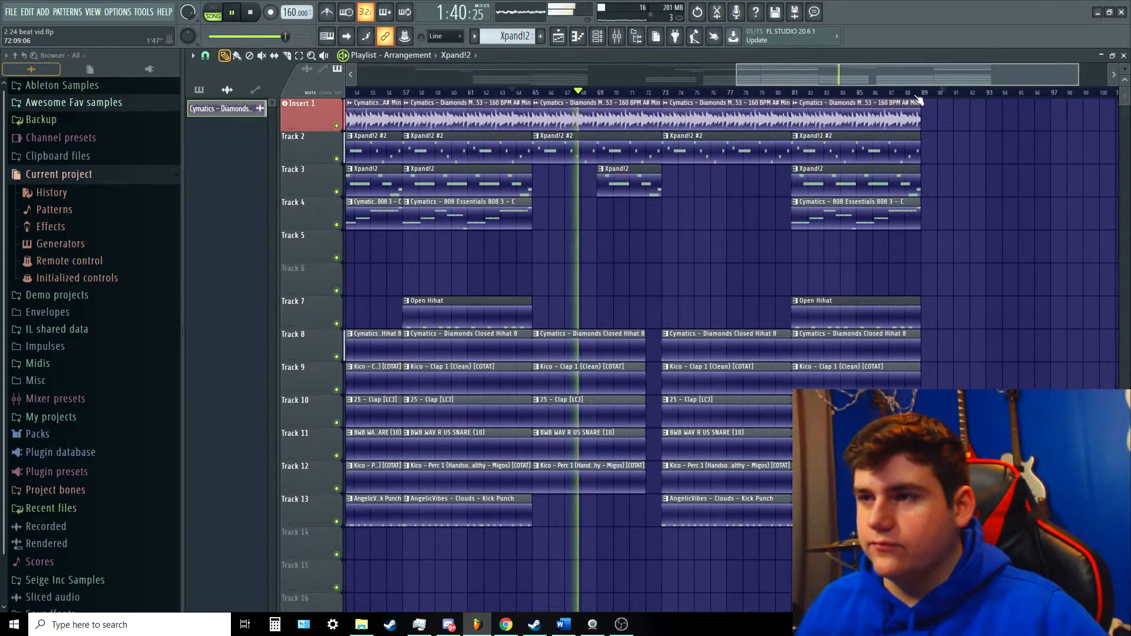
pyautogui.press('space')
pyautogui.click(739, 93)
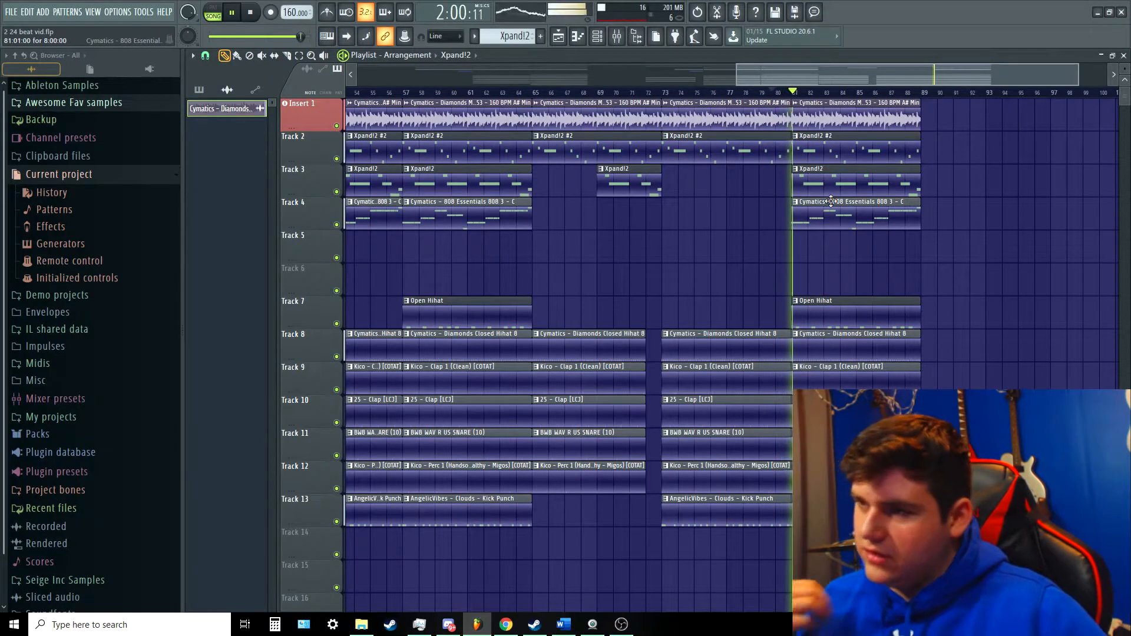
pyautogui.moveTo(987, 77); pyautogui.dragTo(1058, 85)
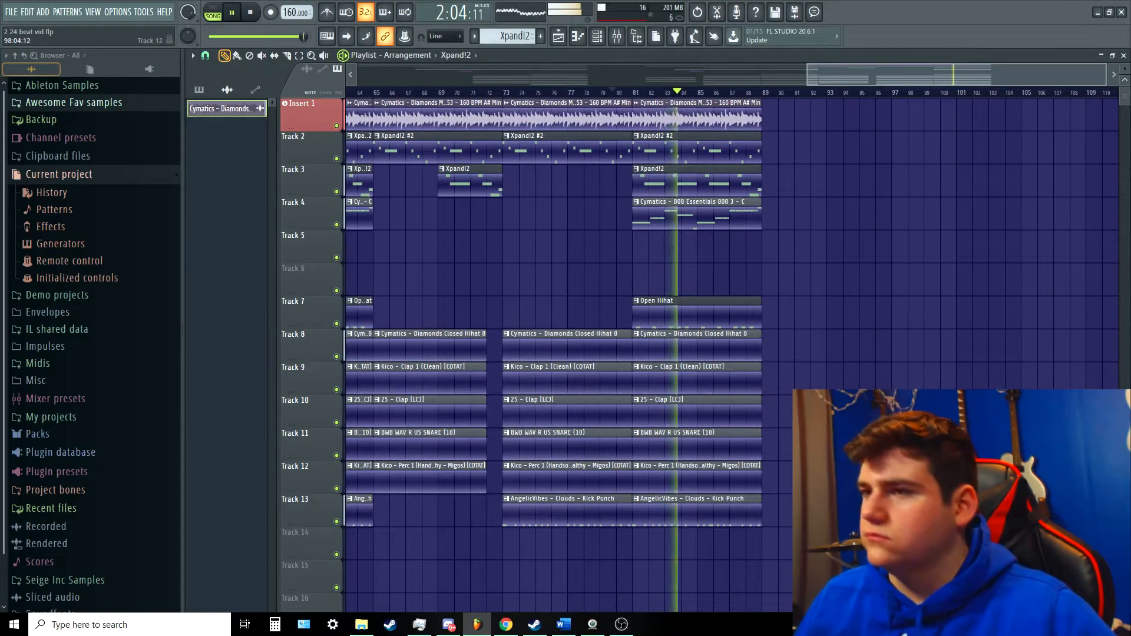
pyautogui.moveTo(864, 525)
pyautogui.mouseDown()
pyautogui.moveTo(760, 167)
pyautogui.moveTo(677, 118)
pyautogui.mouseUp()
pyautogui.keyDown('ctrl'); pyautogui.click(844, 150); pyautogui.keyUp('ctrl')
pyautogui.press('space')
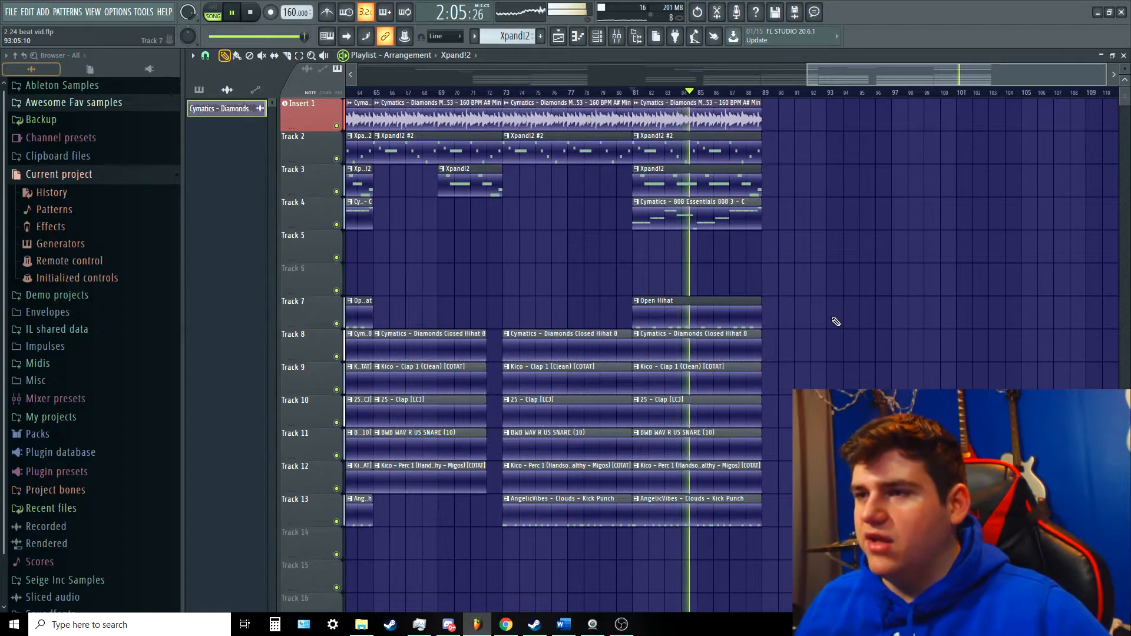
# Step: Shorten all the drum clips of the bar 81 section, including the Open Hihat, to end at bar 87
pyautogui.scroll(-1, 835, 321)
pyautogui.scroll(1, 937, 287)
pyautogui.moveTo(939, 80); pyautogui.dragTo(965, 81)
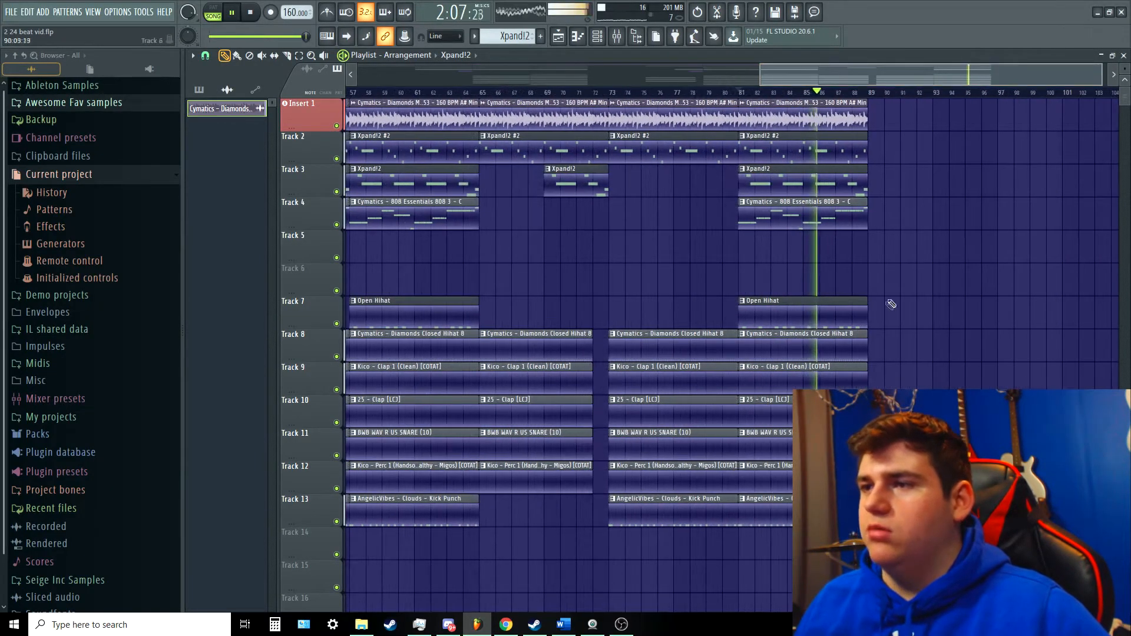
pyautogui.moveTo(915, 513); pyautogui.dragTo(839, 264)
pyautogui.moveTo(864, 317); pyautogui.dragTo(846, 316)
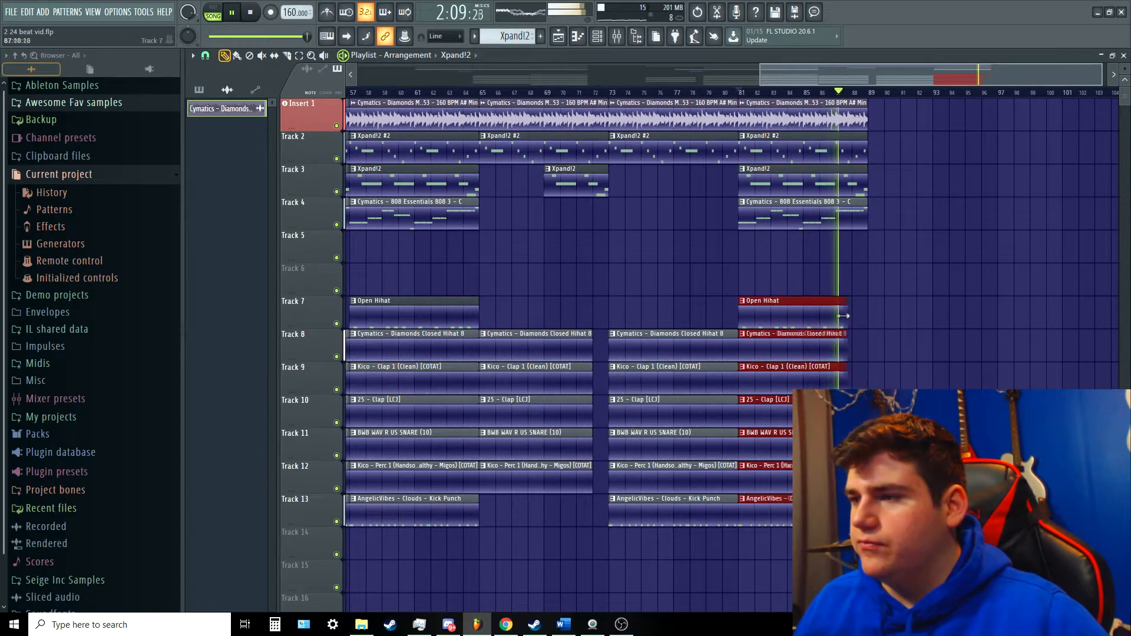
pyautogui.click(845, 287)
# Step: Copy the melody loop, Xpand!2 #2, Xpand!2 and 808 clips of bars 1 to 16 to bar 89
pyautogui.scroll(-2, 872, 283)
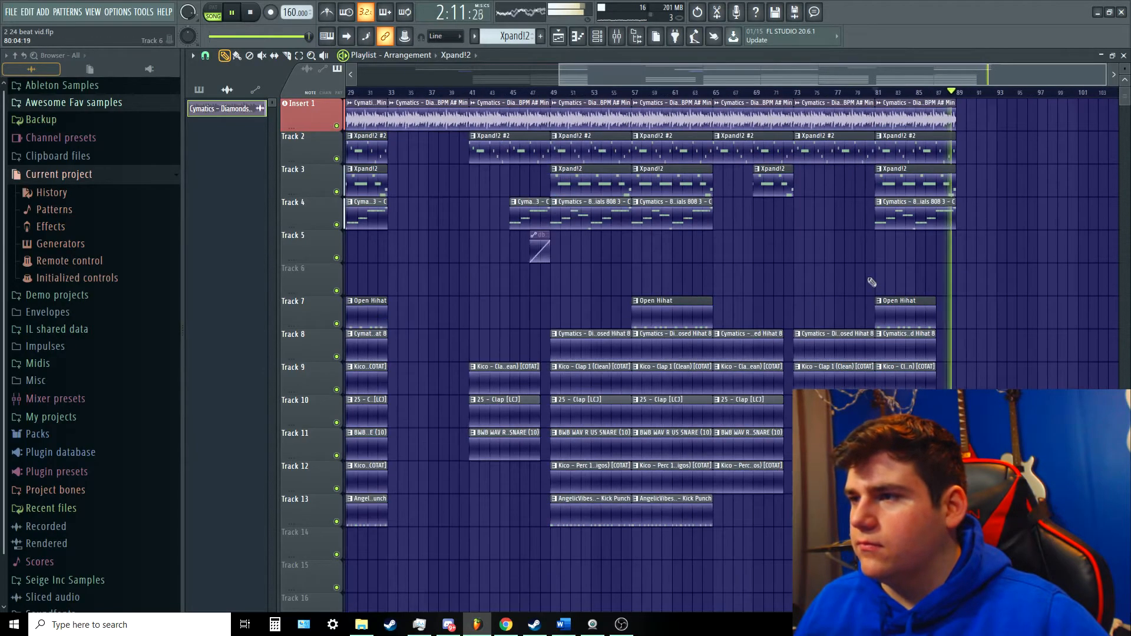
pyautogui.scroll(-2, 742, 230)
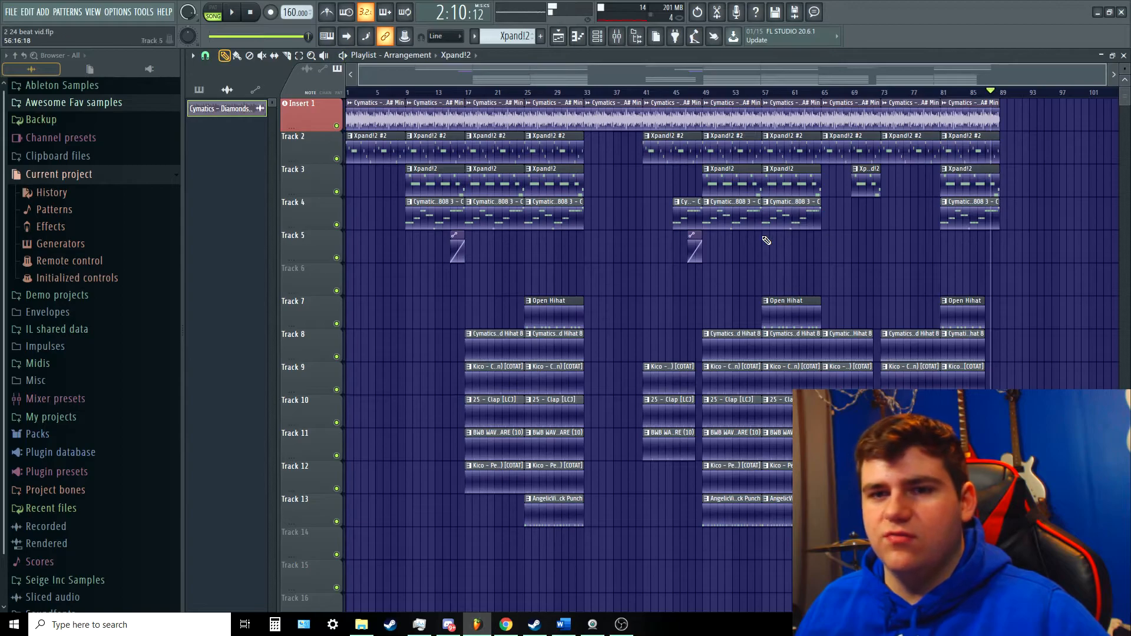
pyautogui.moveTo(424, 241); pyautogui.dragTo(1035, 128)
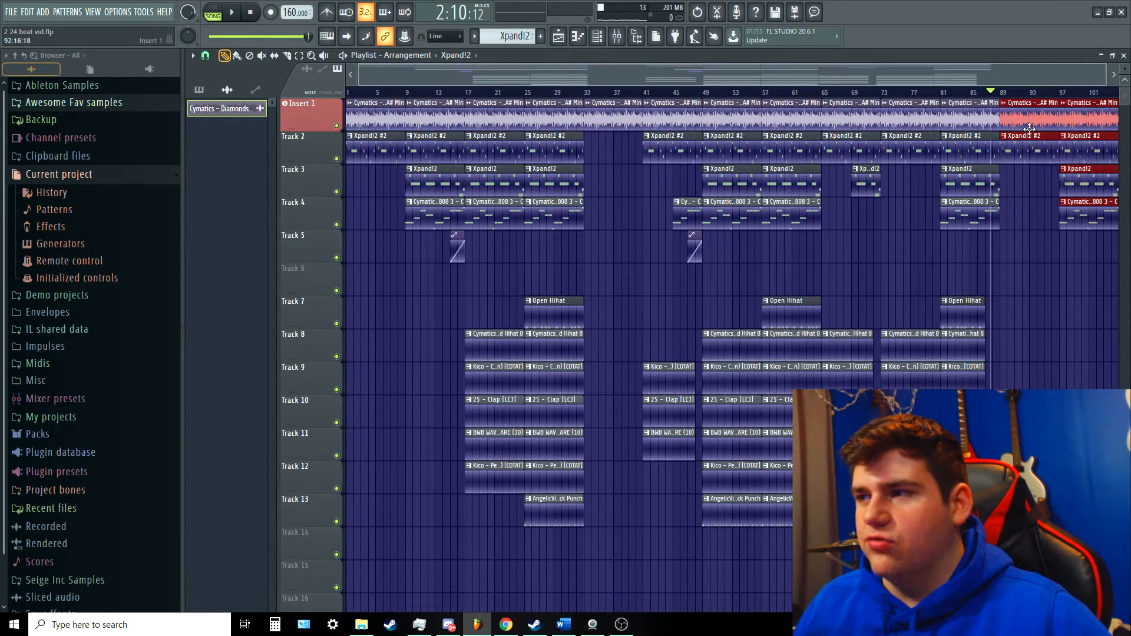
pyautogui.moveTo(978, 82); pyautogui.dragTo(1059, 80)
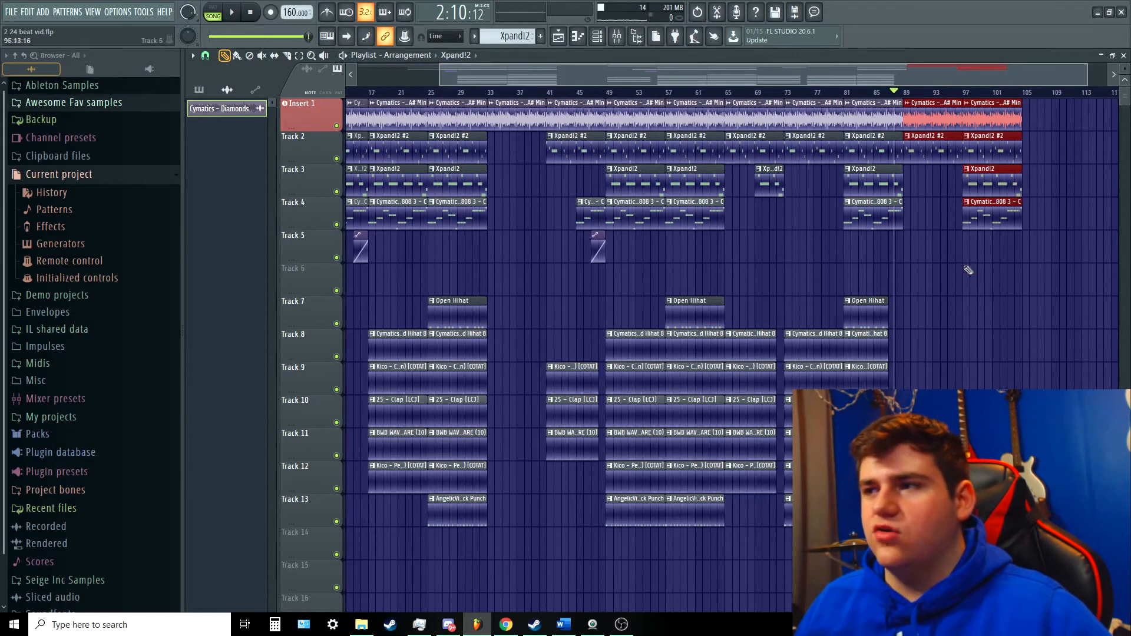
pyautogui.keyDown('ctrl'); pyautogui.click(964, 268); pyautogui.keyUp('ctrl')
# Step: Copy the full section of bars 17 to 32 to bar 105 and place a copy of the Track 5 automation clip at bar 103
pyautogui.scroll(-1, 903, 97)
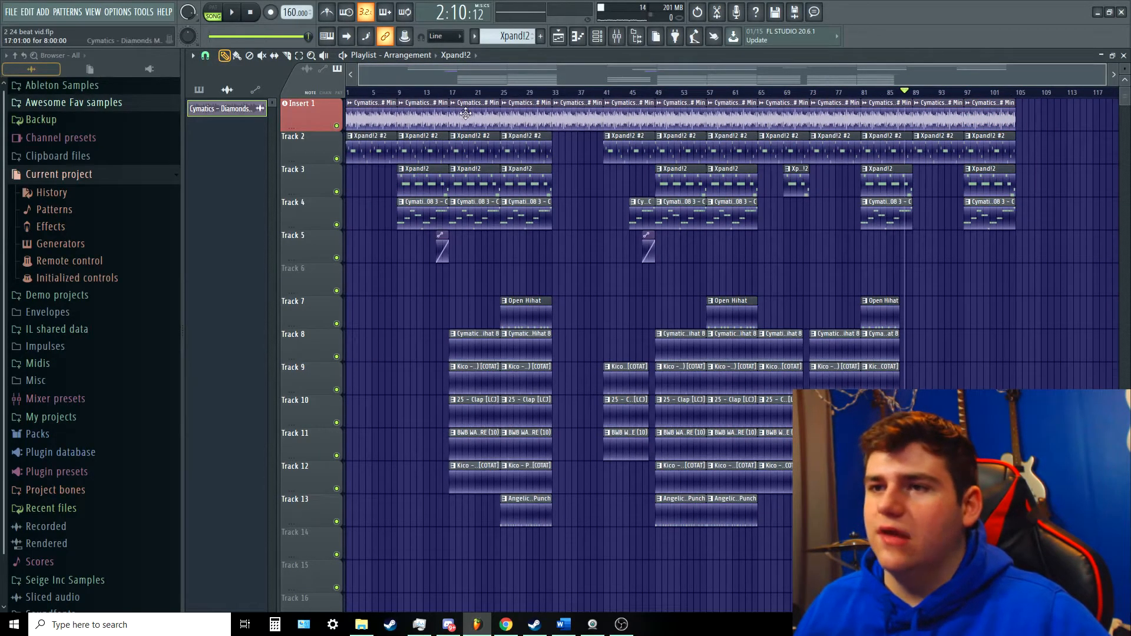
pyautogui.moveTo(387, 98); pyautogui.dragTo(438, 101)
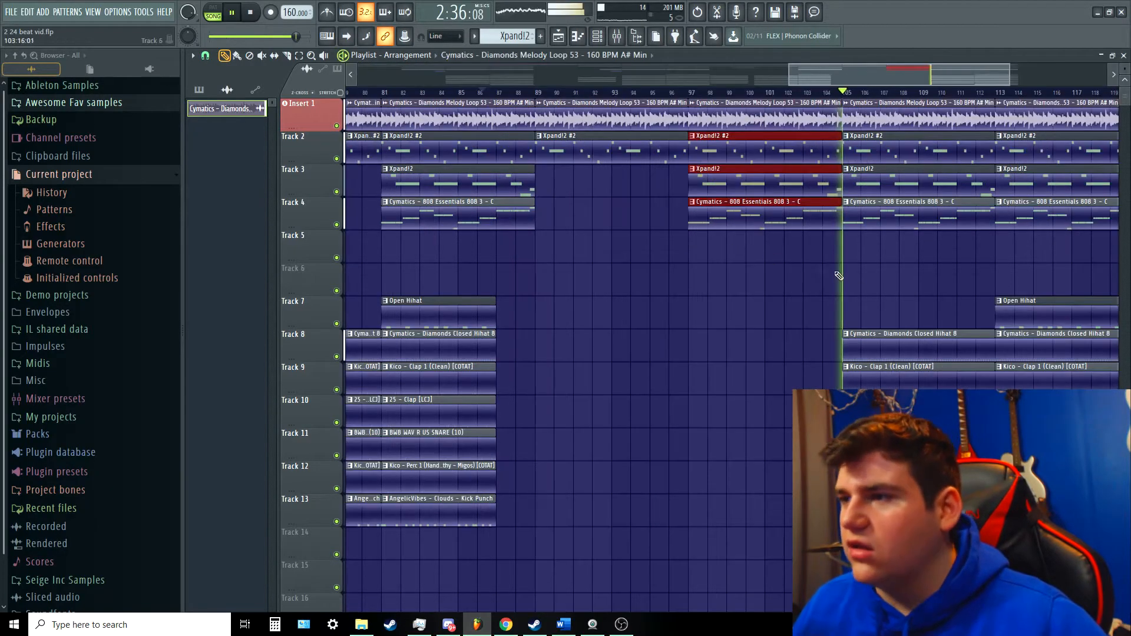
pyautogui.scroll(-2, 839, 273)
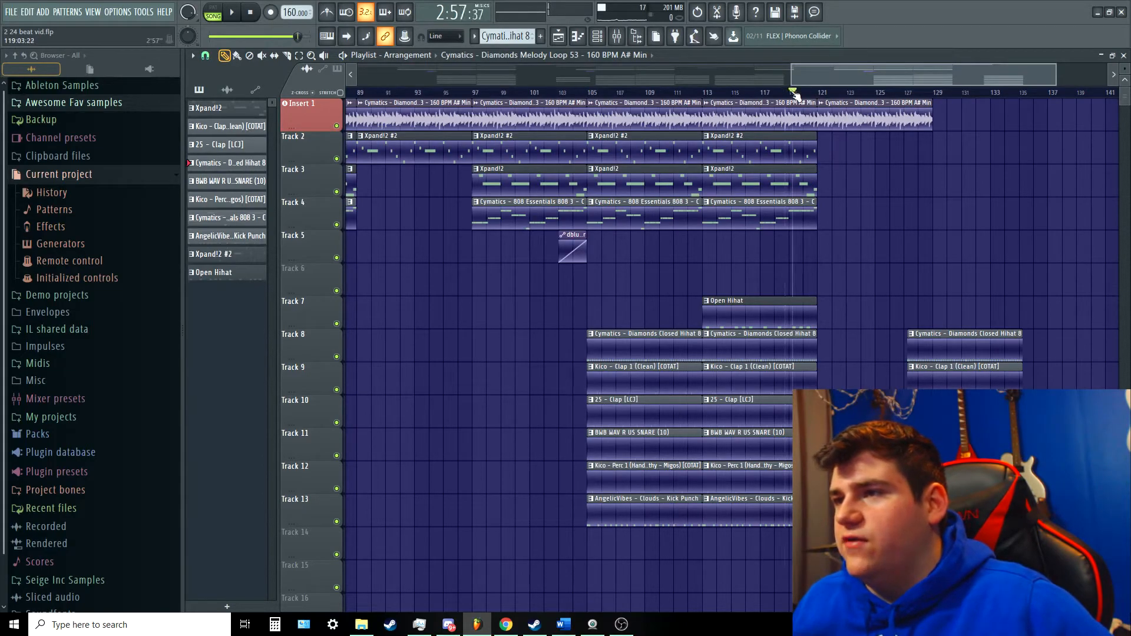
# Step: Place the final melody loop clip at bar 121 and copy the 808 clip of bar 113 there
pyautogui.scroll(2, 870, 170)
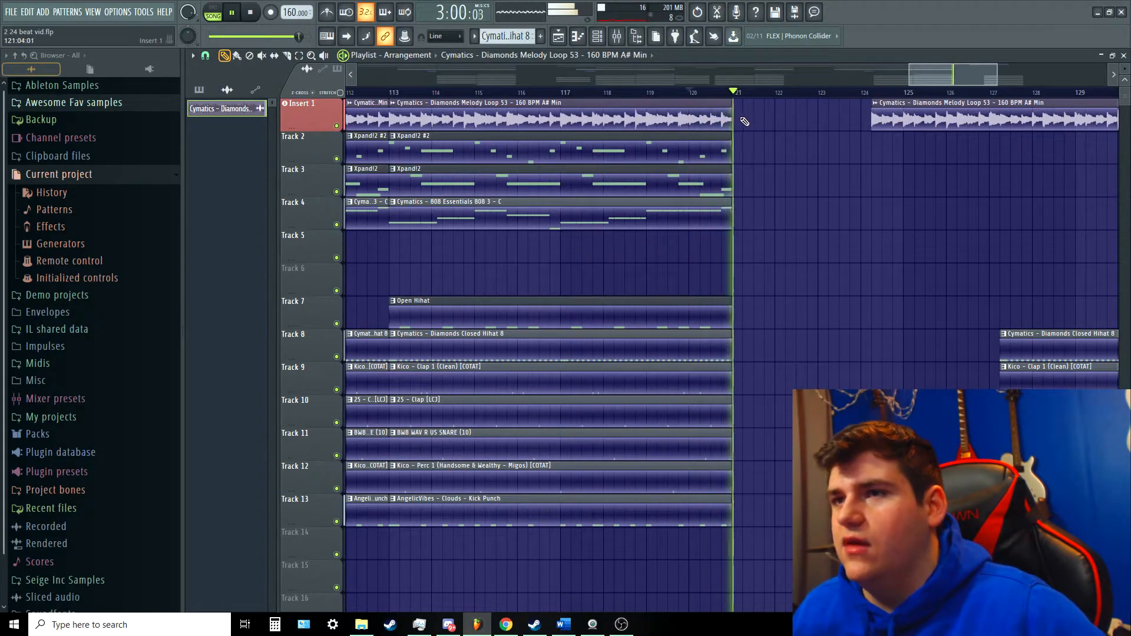
pyautogui.press('space')
pyautogui.moveTo(898, 118); pyautogui.dragTo(759, 130)
pyautogui.scroll(1, 804, 223)
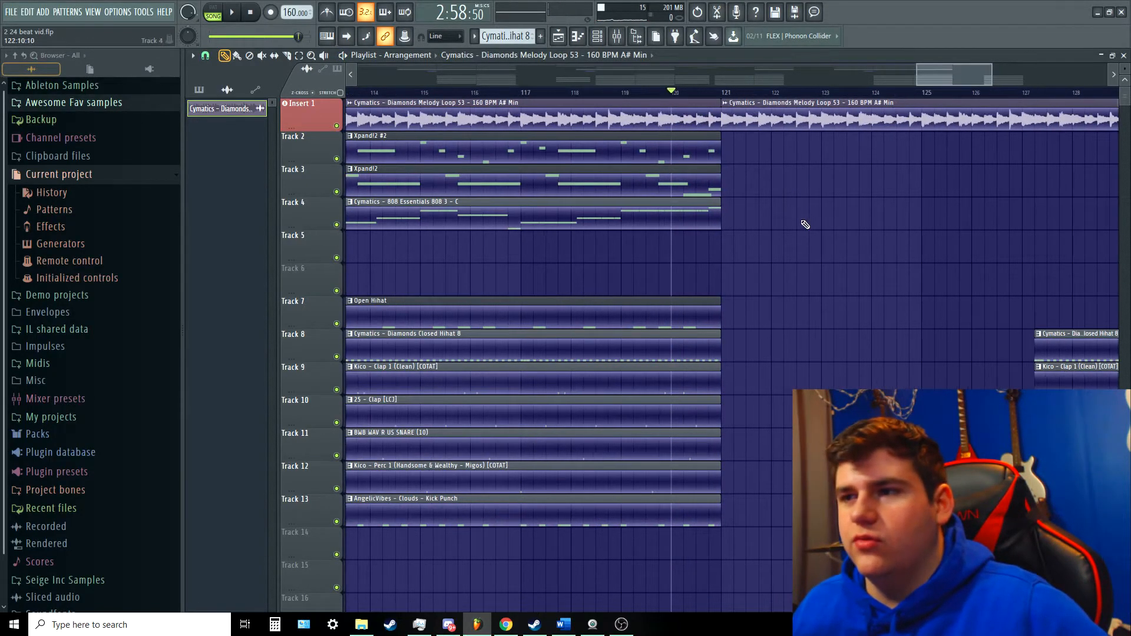
pyautogui.scroll(-4, 804, 223)
pyautogui.moveTo(612, 220); pyautogui.dragTo(834, 220)
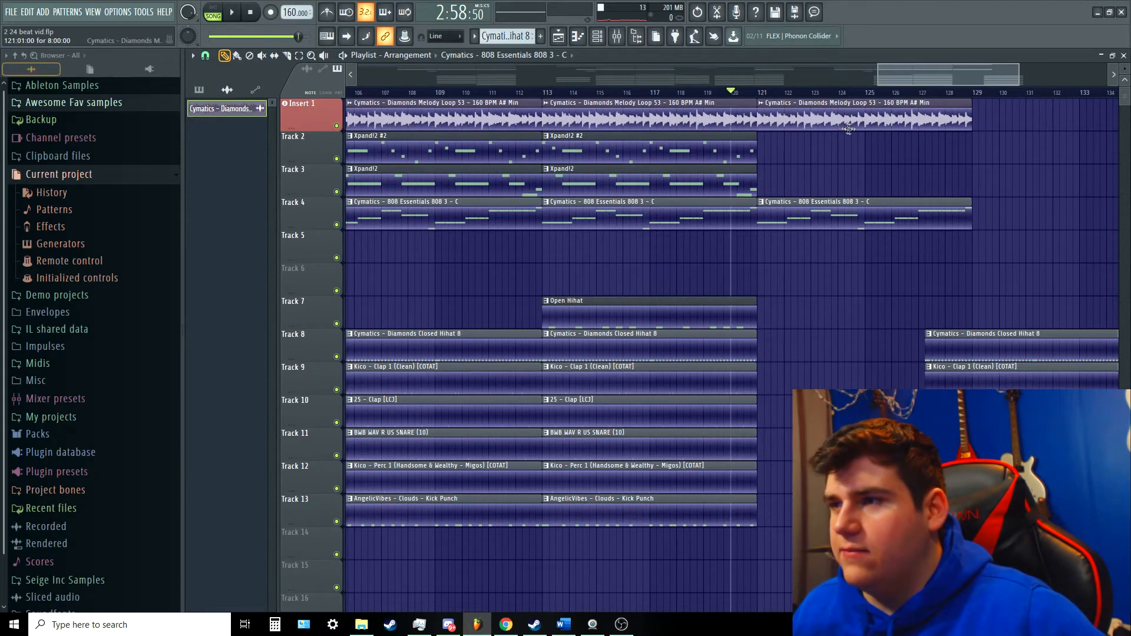
# Step: Move the separate group of drum clips around bar 127 back to start at bar 121
pyautogui.moveTo(969, 295); pyautogui.dragTo(996, 512)
pyautogui.press('space')
pyautogui.moveTo(960, 349); pyautogui.dragTo(791, 349)
pyautogui.click(803, 297)
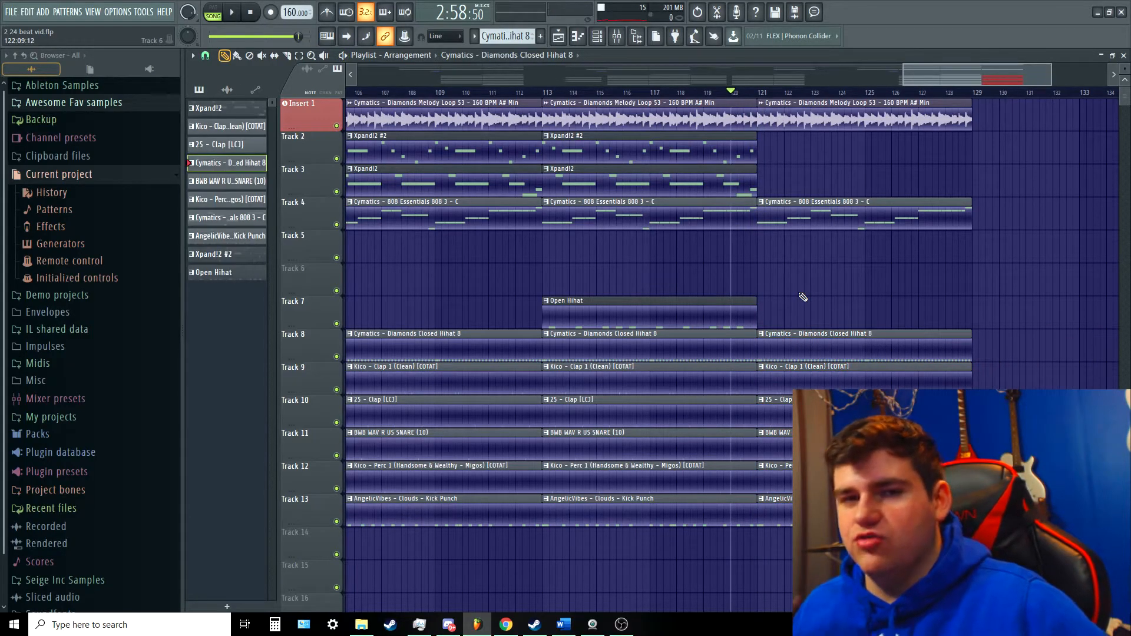
# Step: Preview the transition into bar 121 and remove the Kick Punch clip from that section
pyautogui.press('space')
pyautogui.scroll(2, 802, 297)
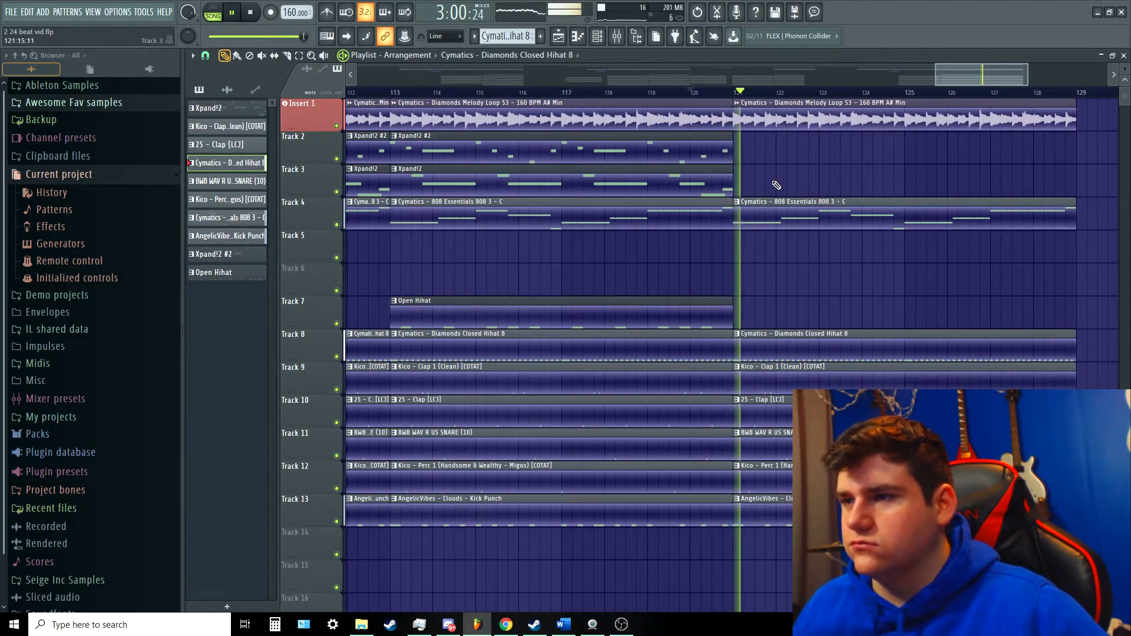
pyautogui.rightClick(766, 512)
pyautogui.press('space')
pyautogui.press('space')
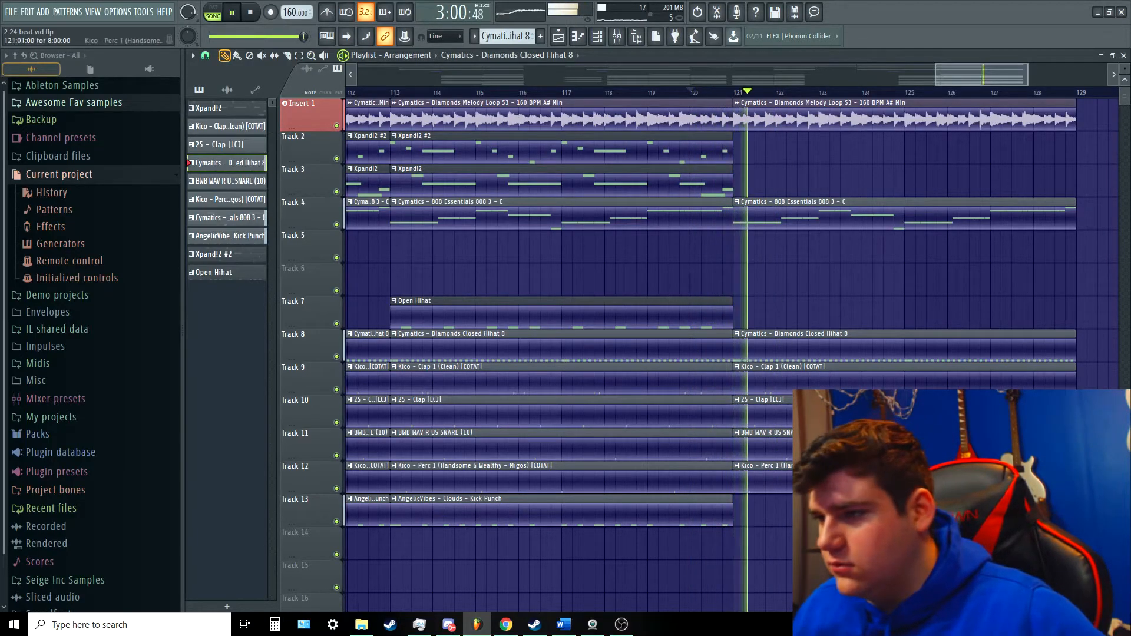
# Step: Copy the melody loop, 808 and drum clips of the bar 121 section to bar 129
pyautogui.scroll(-2, 598, 104)
pyautogui.press('space')
pyautogui.press('space')
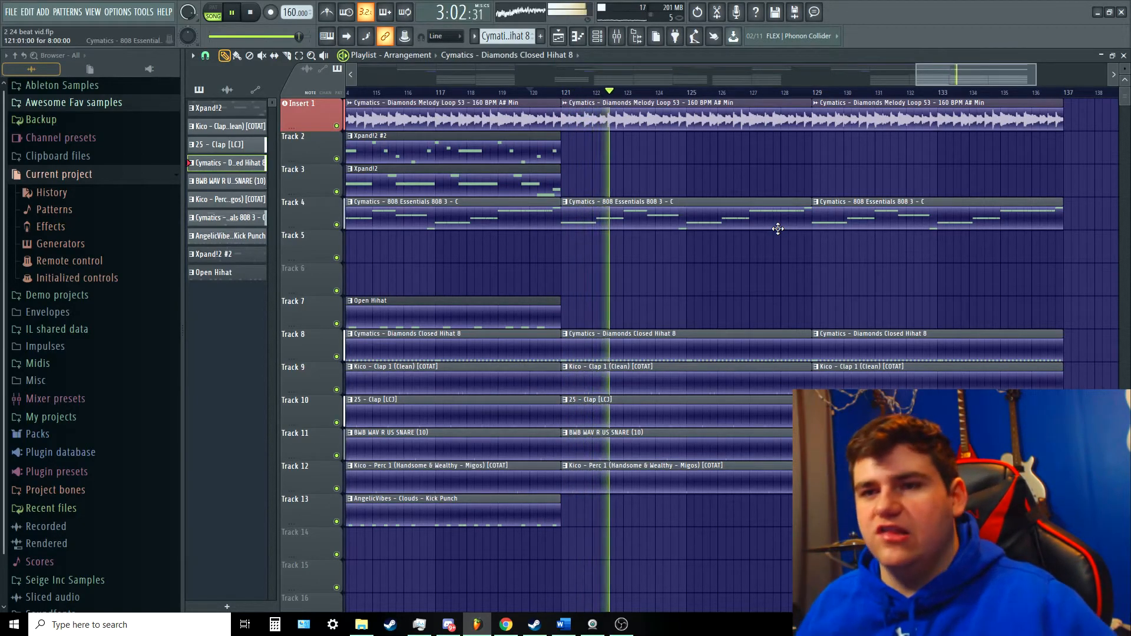
# Step: Thin out the bar 129 section by removing its clap and snare clips and shortening the Closed Hihat to end at bar 135
pyautogui.click(815, 94)
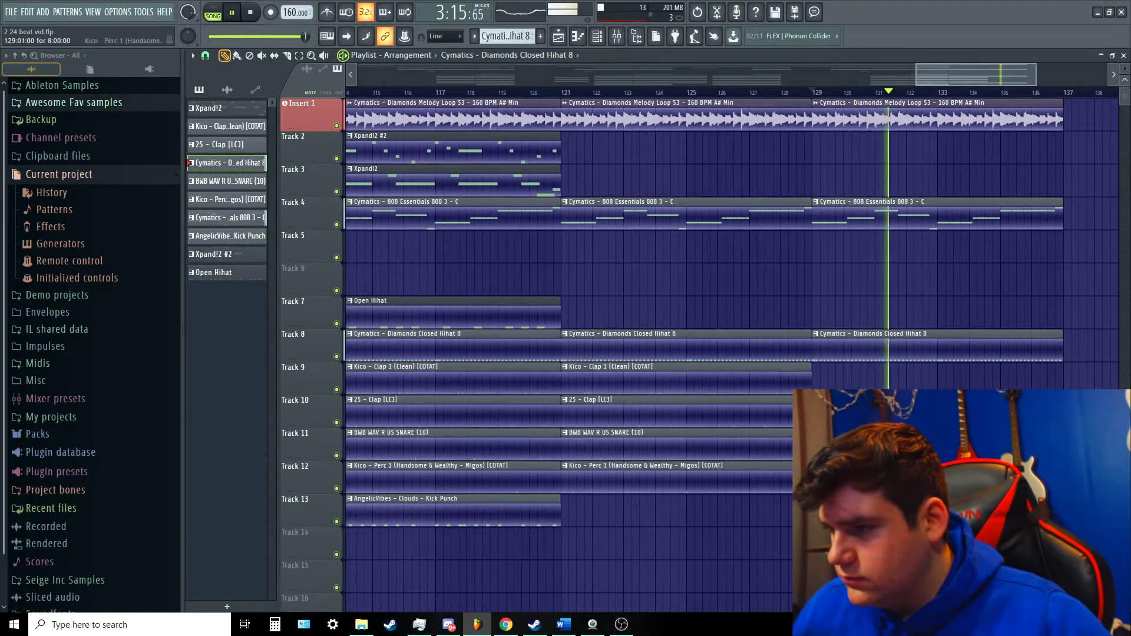
pyautogui.moveTo(1063, 349); pyautogui.dragTo(1007, 345)
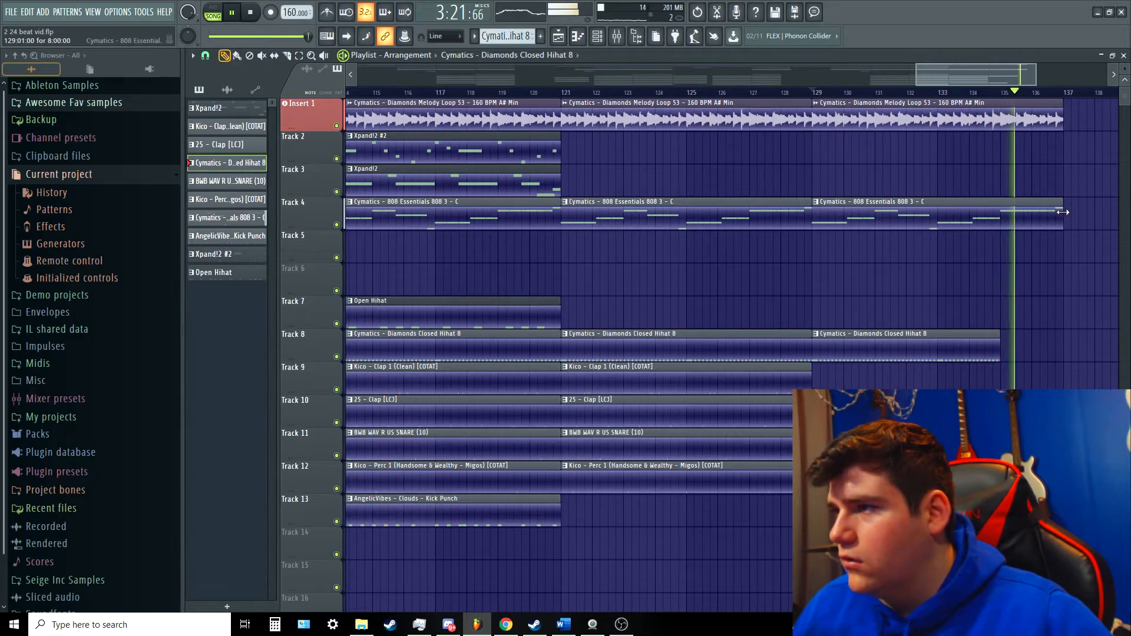
# Step: Try trimming the end of the bar 129 melody loop clip, preview the ending, and extend the clip back to bar 137
pyautogui.moveTo(1064, 115); pyautogui.dragTo(1030, 115)
pyautogui.press('space')
pyautogui.click(1003, 96)
pyautogui.press('space')
pyautogui.scroll(2, 1058, 149)
pyautogui.moveTo(1012, 125); pyautogui.dragTo(1064, 123)
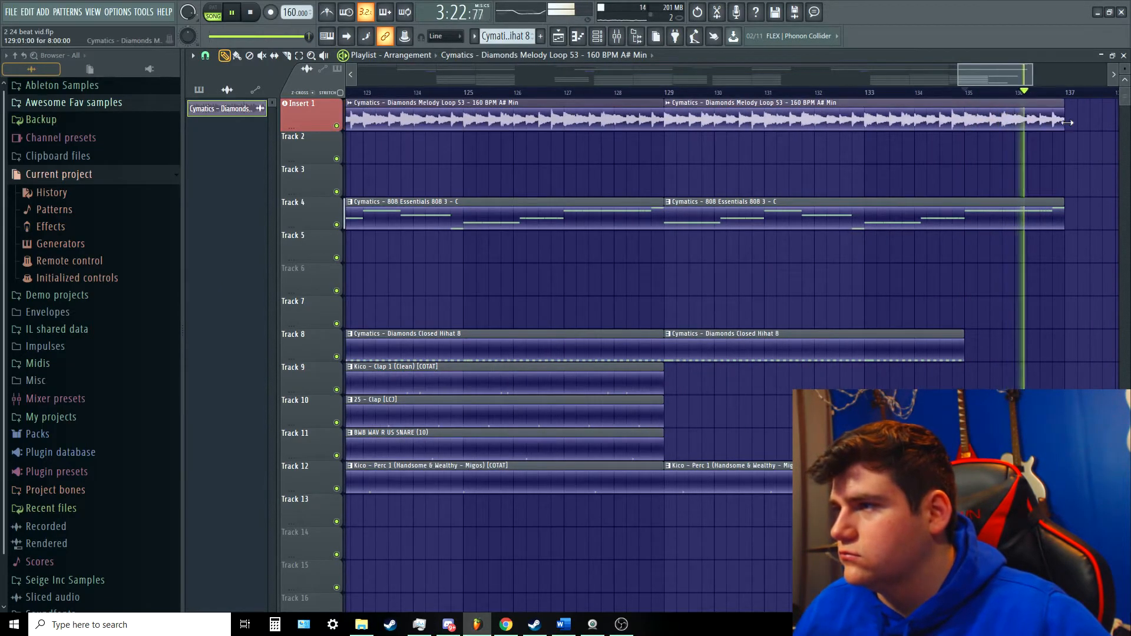
# Step: Play back the outro section from bar 129 towards the end at bar 137
pyautogui.scroll(-2, 1080, 208)
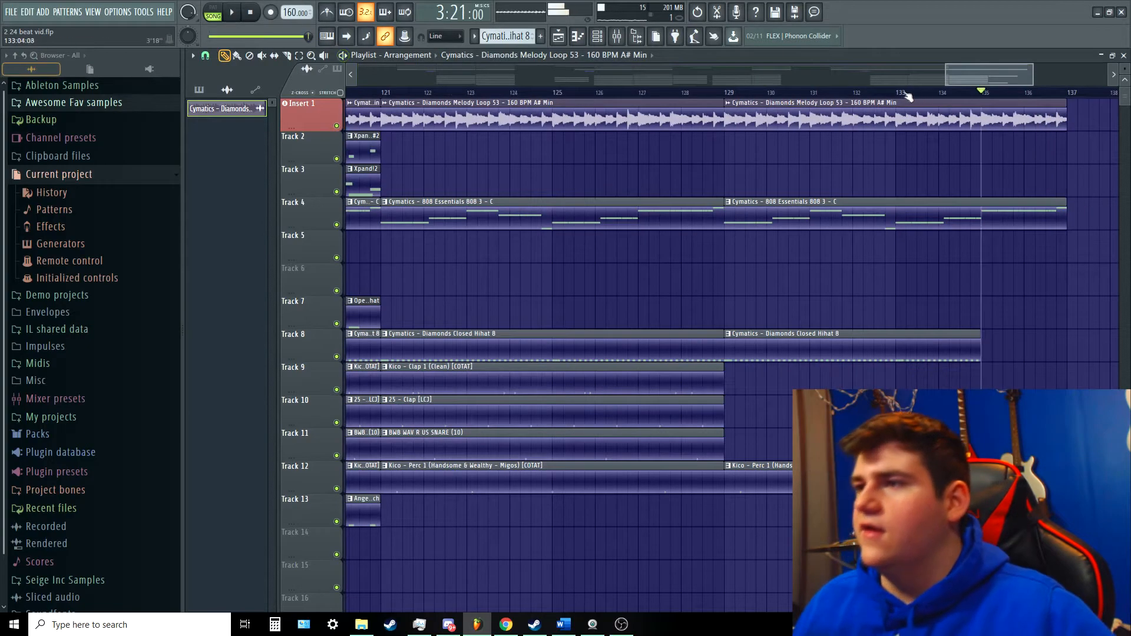
pyautogui.press('space')
pyautogui.scroll(-3, 709, 179)
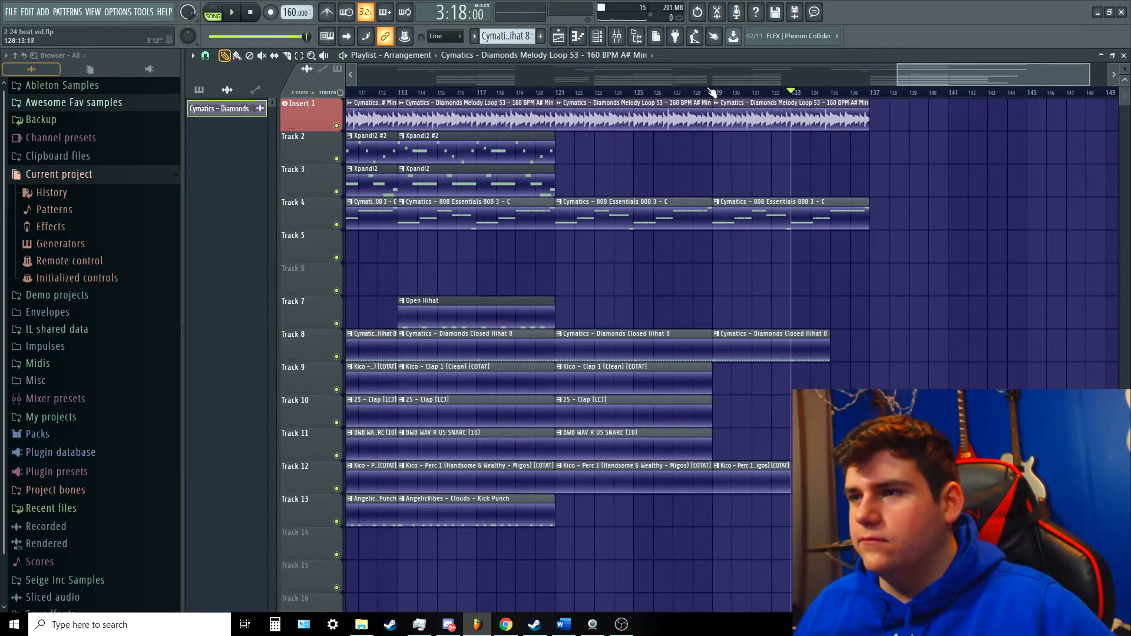
pyautogui.press('space')
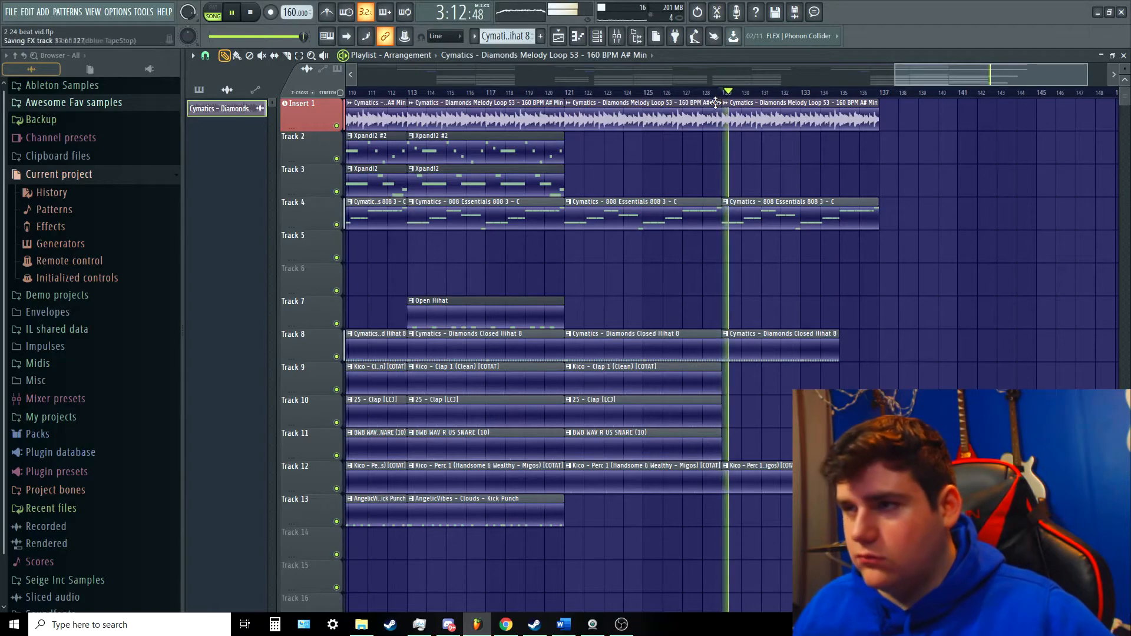
pyautogui.scroll(3, 901, 171)
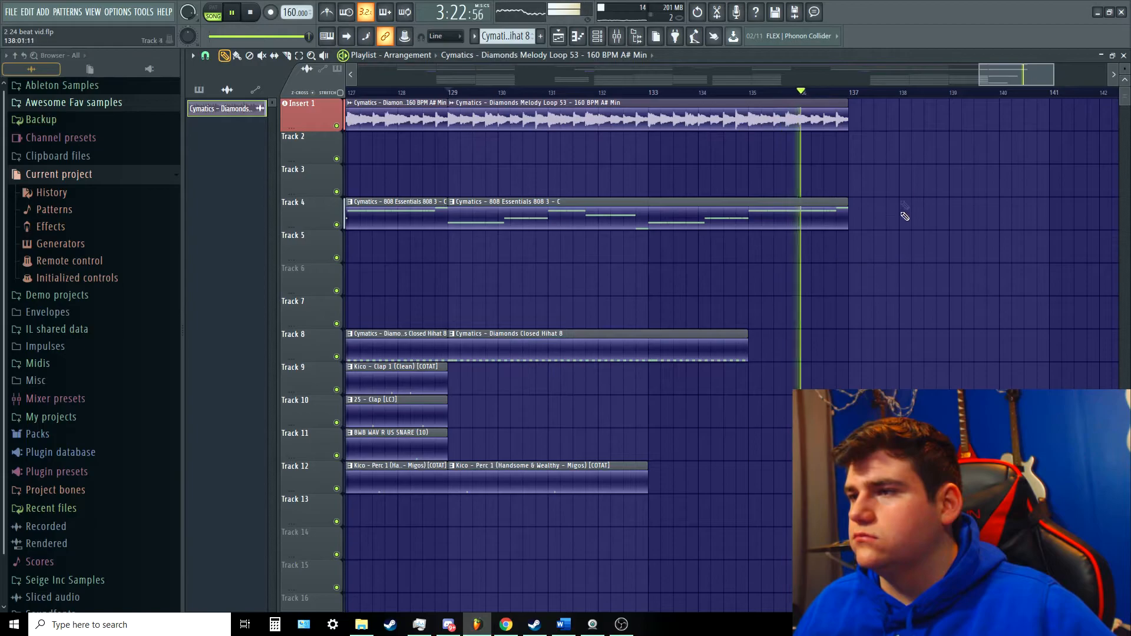
pyautogui.click(975, 184)
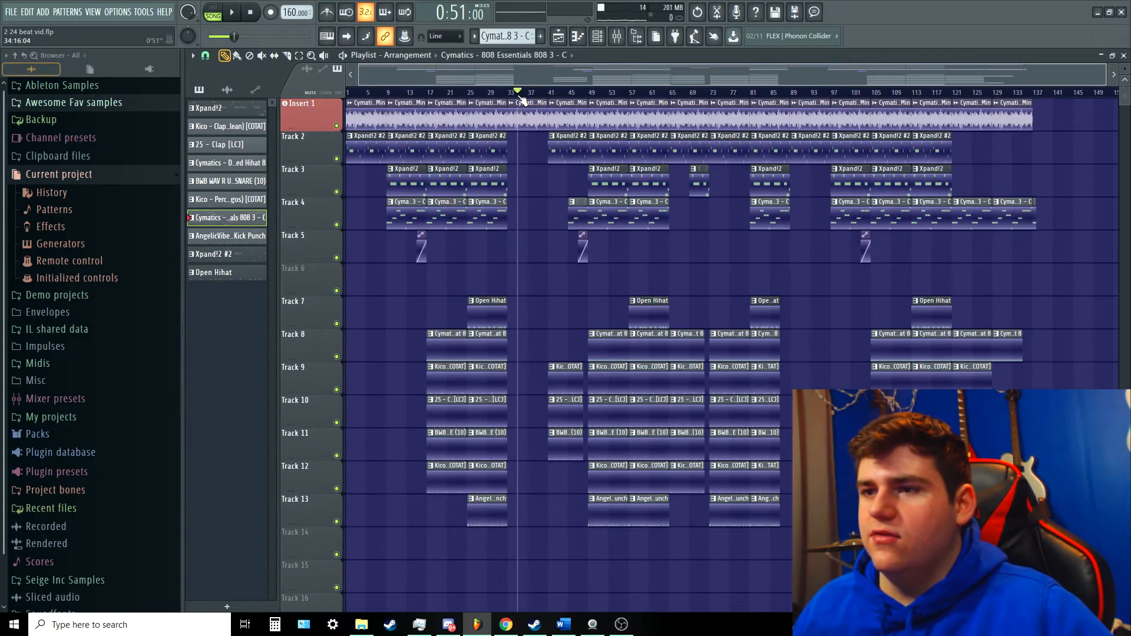
# Step: Spot-check the playback of the arrangement from about bar 34 into the section starting at bar 49
pyautogui.scroll(2, 549, 88)
pyautogui.press('space')
pyautogui.moveTo(565, 96); pyautogui.dragTo(599, 95)
pyautogui.press('space')
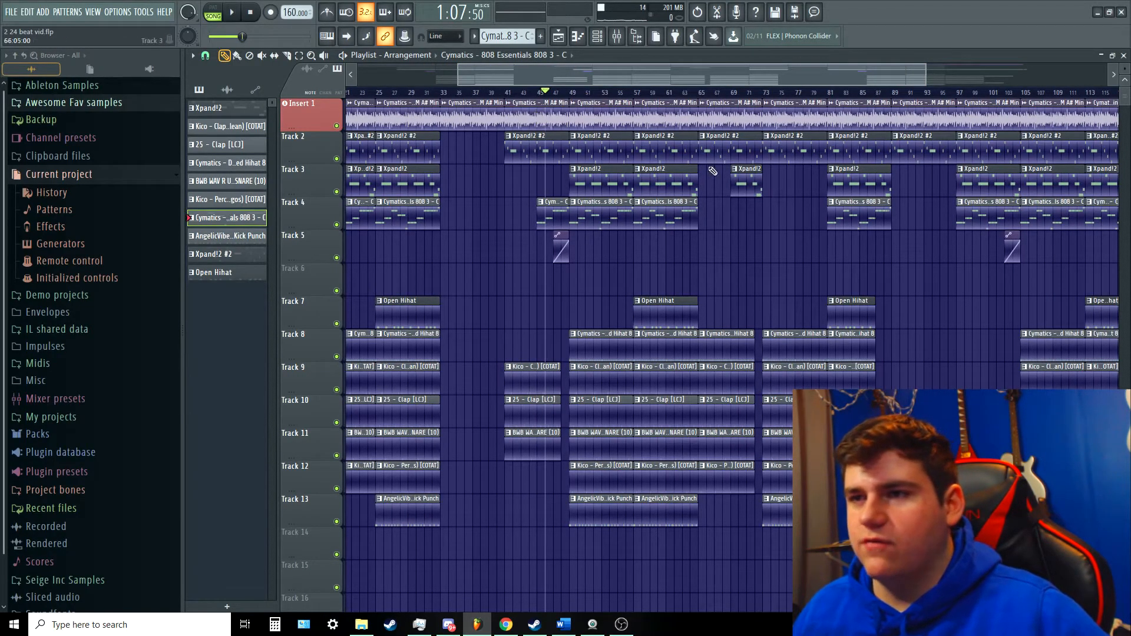
pyautogui.click(604, 93)
pyautogui.press('space')
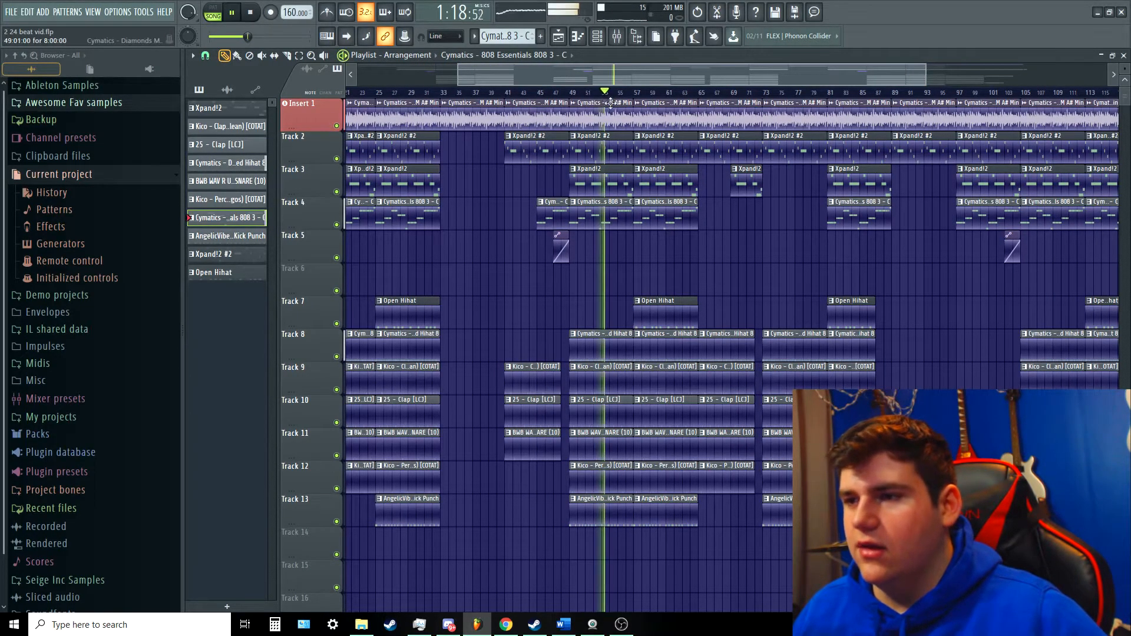
# Step: Spot-check the playback of the sections between bar 57 and bar 81
pyautogui.press('space')
pyautogui.click(656, 94)
pyautogui.moveTo(726, 77); pyautogui.dragTo(789, 78)
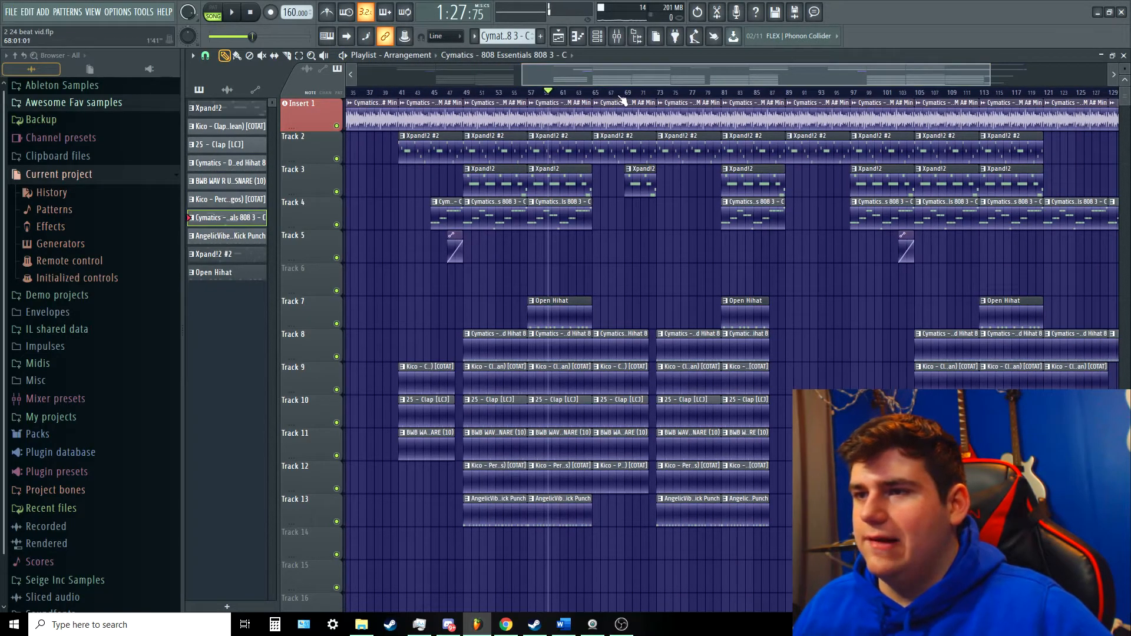
pyautogui.press('space')
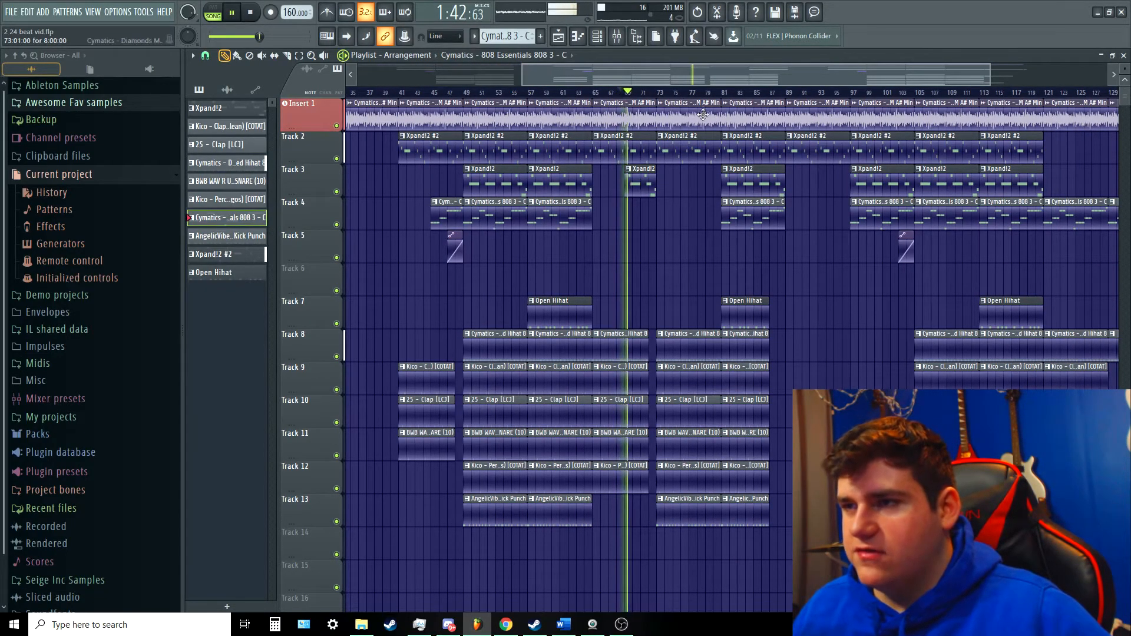
pyautogui.click(707, 103)
pyautogui.press('space')
pyautogui.scroll(3, 684, 173)
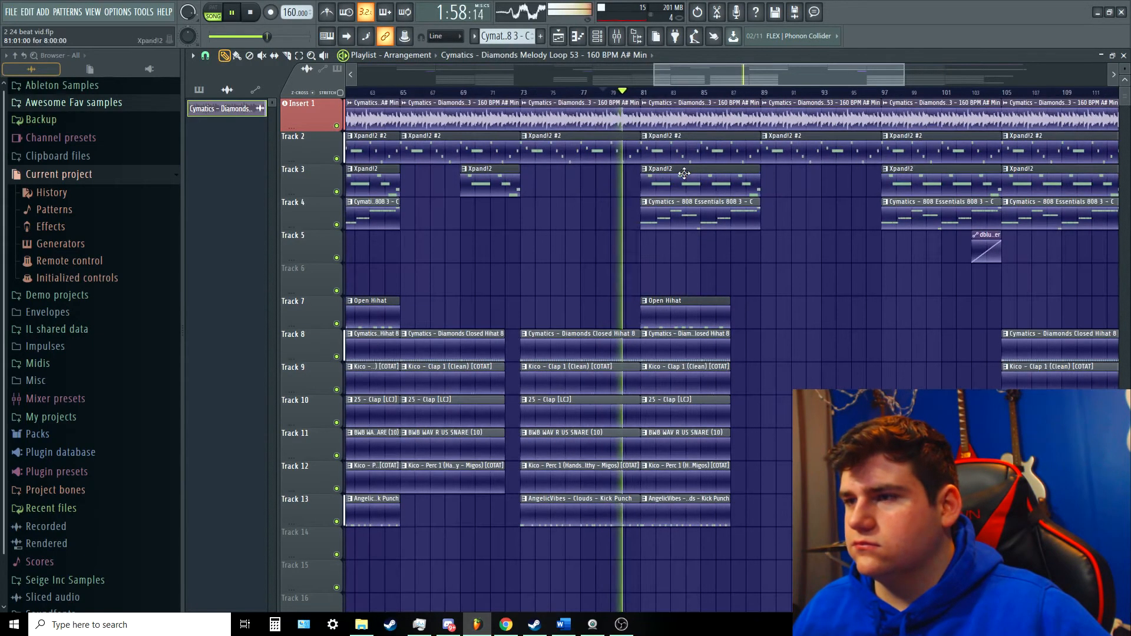
# Step: Replay the stretch from bar 69 through the bar 73 and bar 81 sections to check their transitions
pyautogui.scroll(-2, 592, 239)
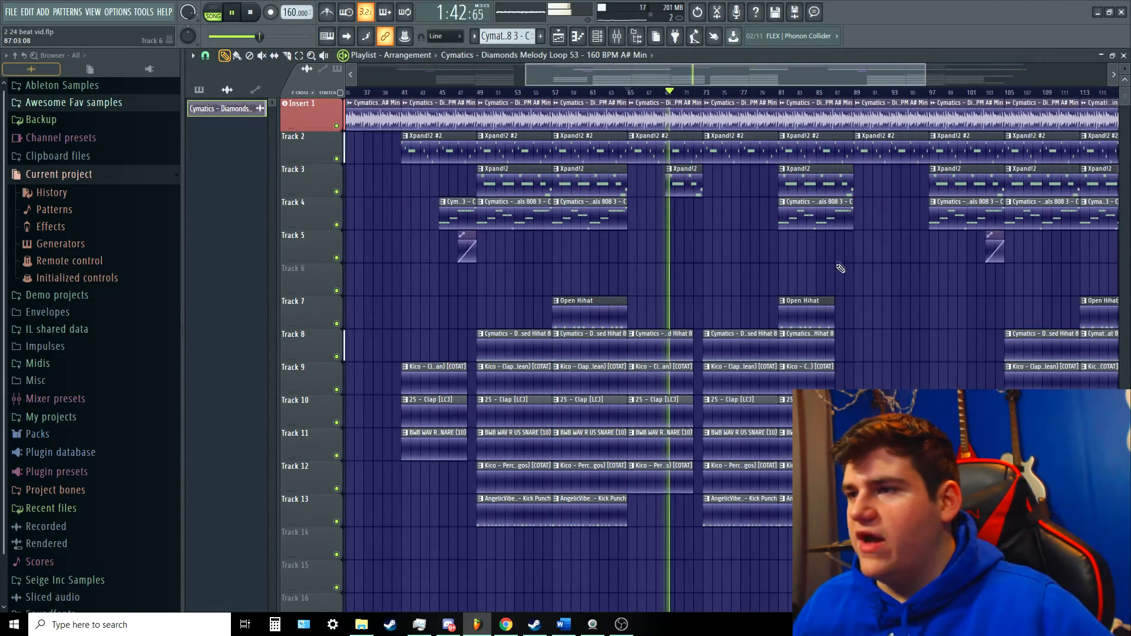
pyautogui.scroll(-2, 840, 265)
pyautogui.moveTo(878, 80); pyautogui.dragTo(931, 80)
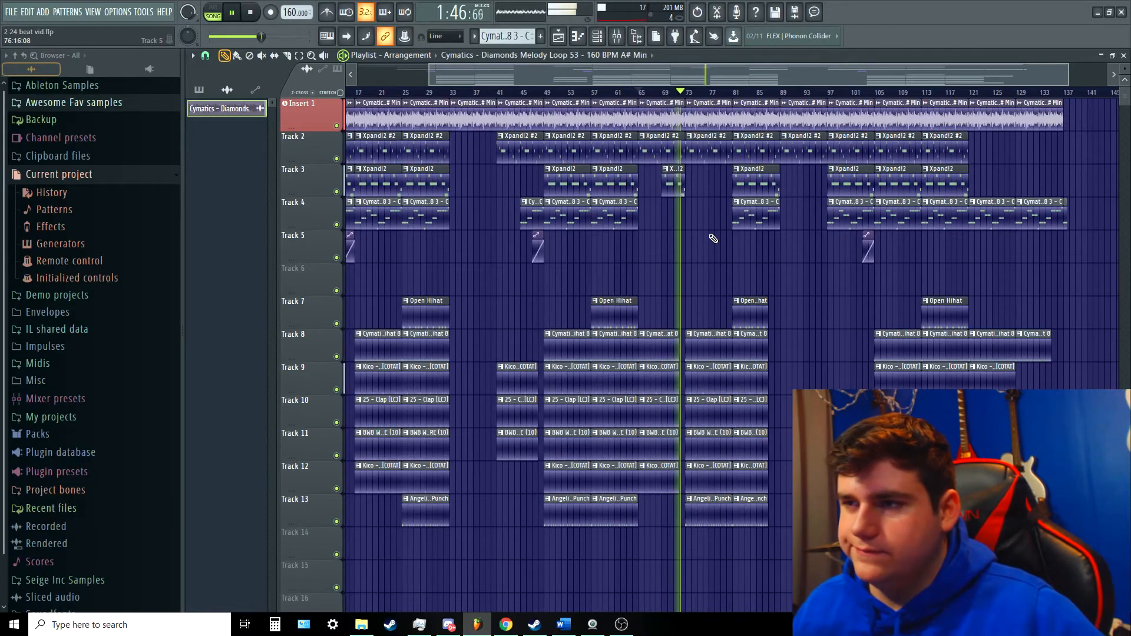
pyautogui.scroll(3, 713, 236)
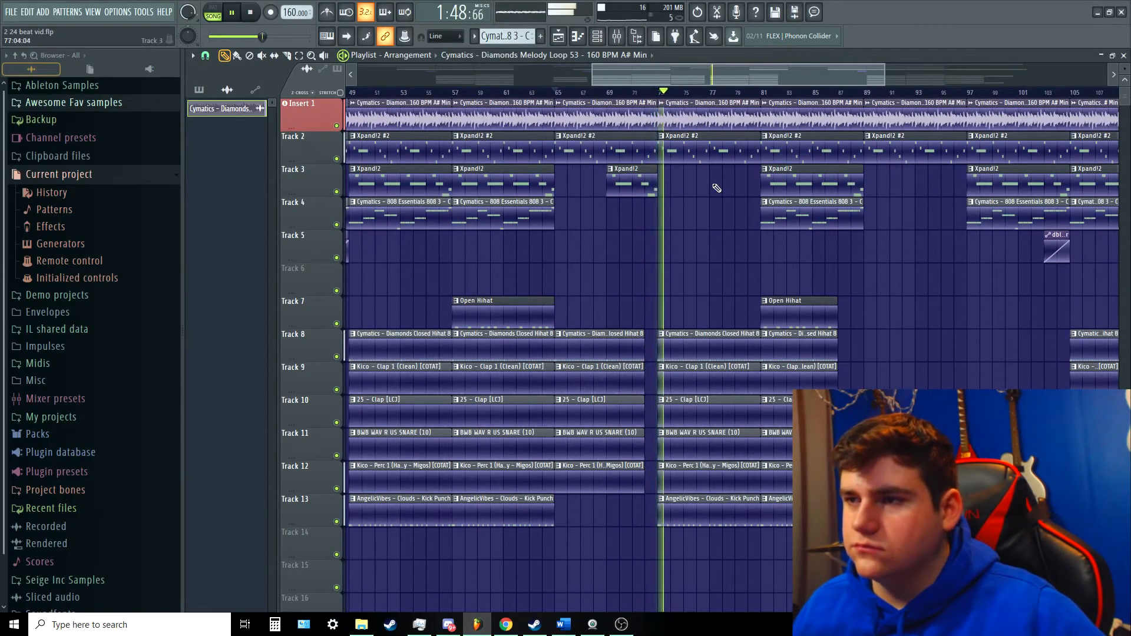
pyautogui.moveTo(769, 74); pyautogui.dragTo(802, 72)
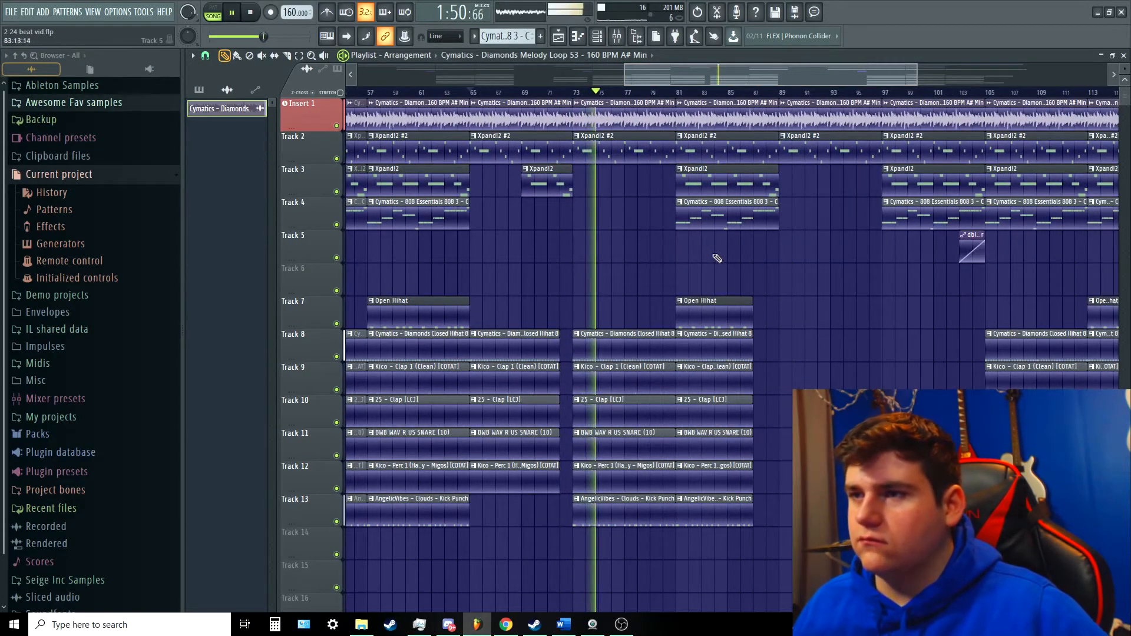
pyautogui.scroll(2, 799, 270)
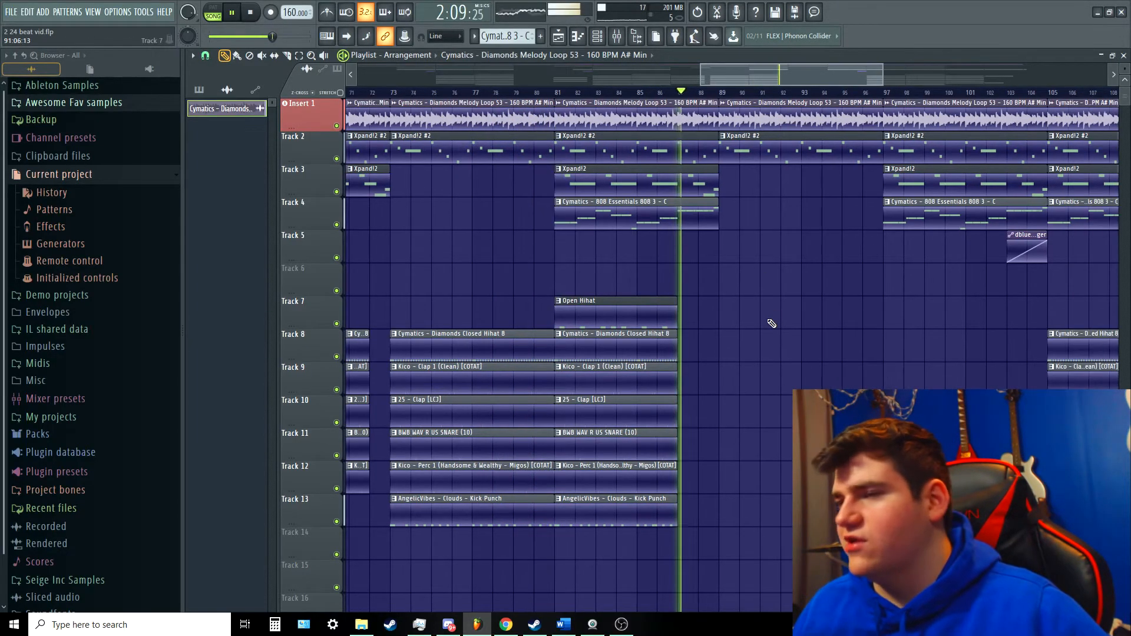
# Step: Preview the breakdown after bar 87 and the 808's return at bar 97
pyautogui.scroll(-2, 793, 315)
pyautogui.scroll(-1, 798, 347)
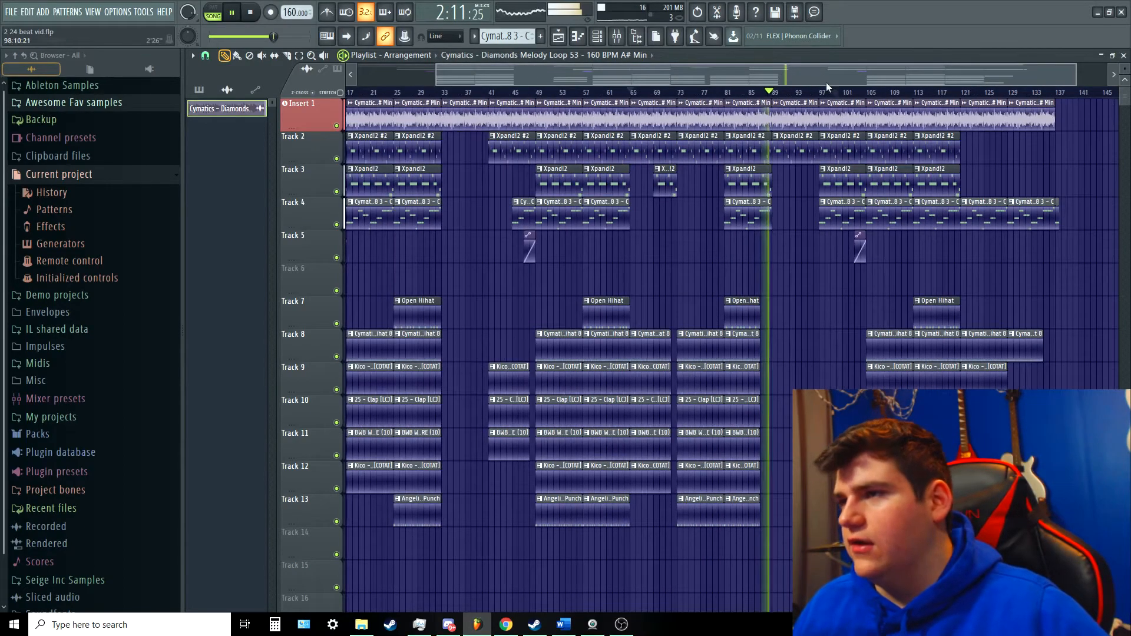
pyautogui.moveTo(823, 77); pyautogui.dragTo(860, 77)
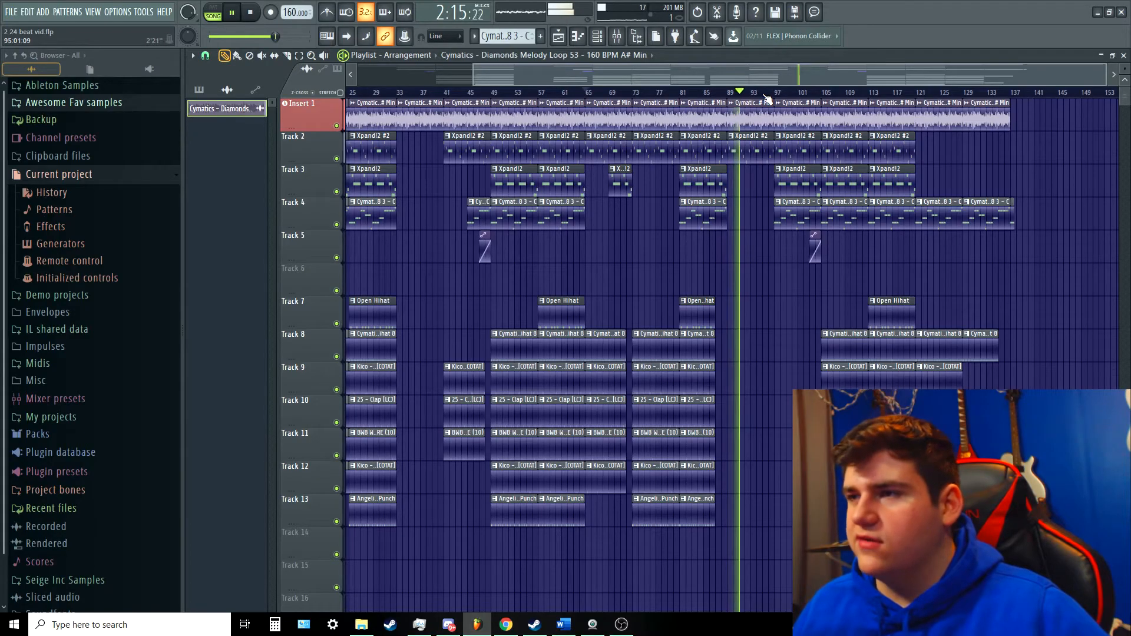
pyautogui.moveTo(811, 69); pyautogui.dragTo(754, 88)
pyautogui.click(718, 93)
pyautogui.press('space')
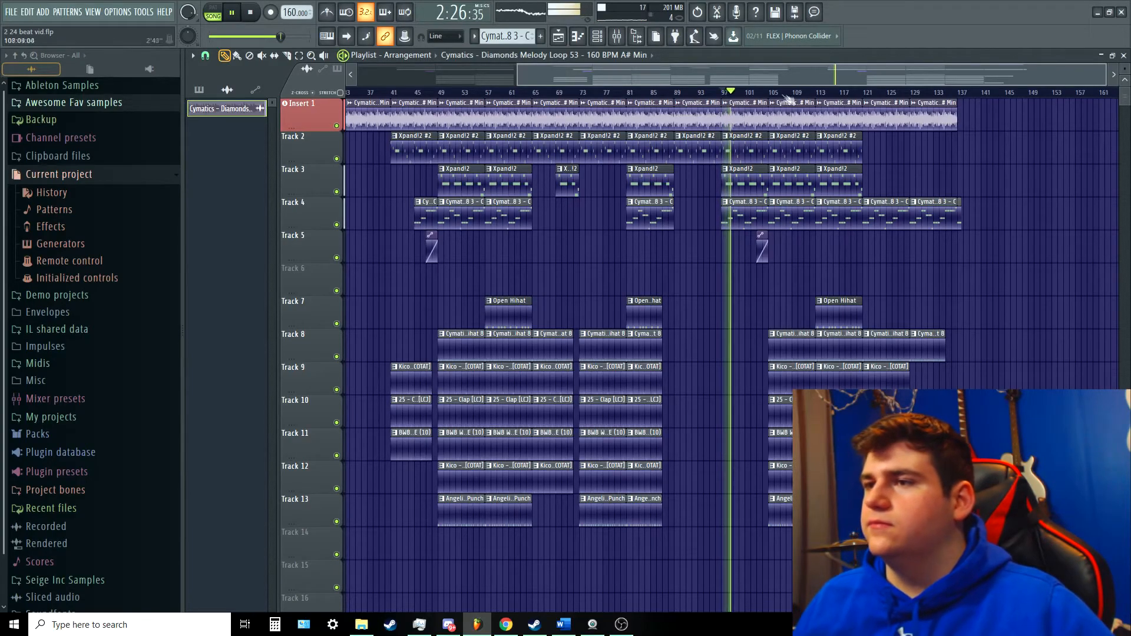
# Step: Sample the playback of the remaining sections from bar 105 to the outro and save the project
pyautogui.click(788, 91)
pyautogui.click(839, 94)
pyautogui.click(884, 93)
pyautogui.click(931, 95)
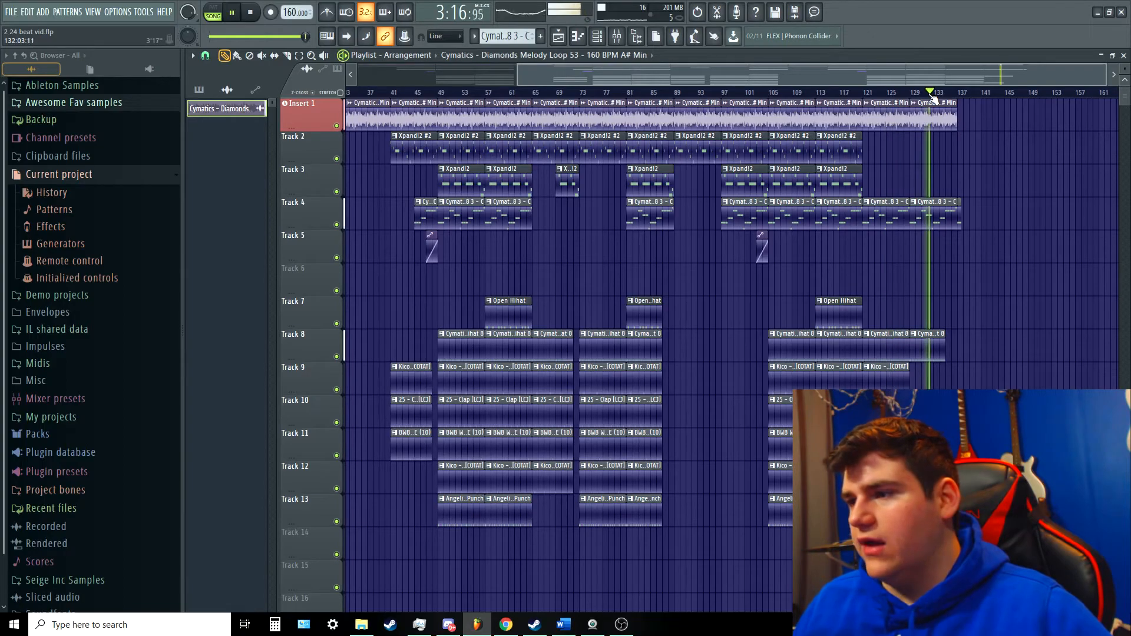
pyautogui.scroll(3, 978, 246)
pyautogui.hotkey('ctrl', 's')
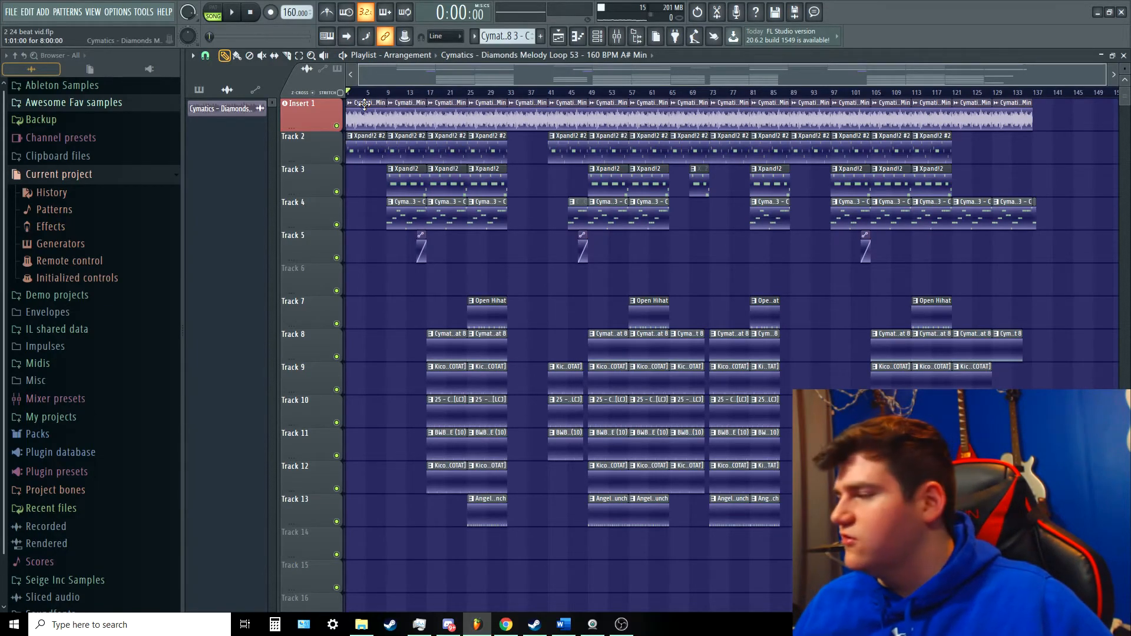
# Step: Return to the start of the song and examine the layout of the opening 32 bars against the full arrangement
pyautogui.moveTo(417, 94)
pyautogui.mouseDown()
pyautogui.moveTo(429, 97)
pyautogui.moveTo(321, 104)
pyautogui.mouseUp()
pyautogui.scroll(4, 335, 108)
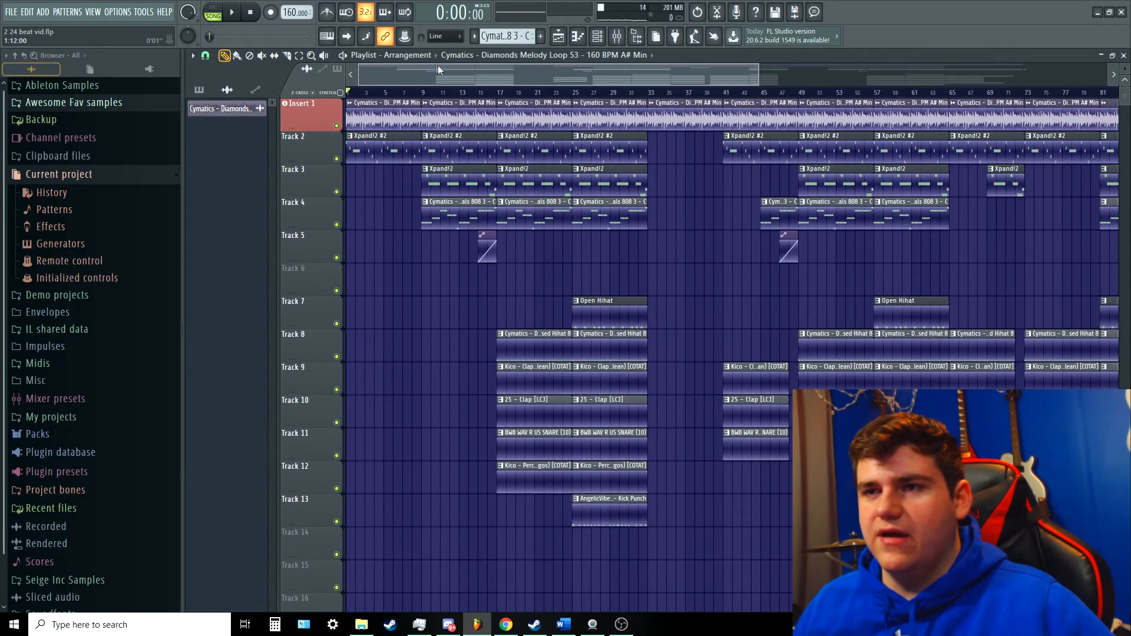
pyautogui.scroll(4, 430, 72)
pyautogui.moveTo(439, 73); pyautogui.dragTo(413, 75)
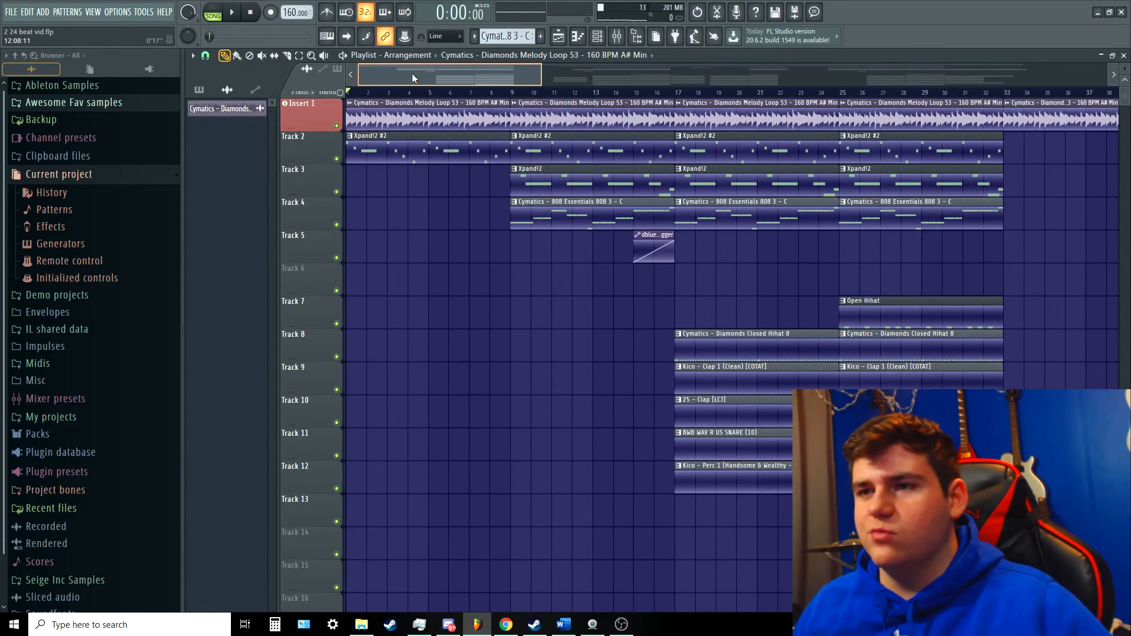
pyautogui.scroll(-4, 413, 76)
pyautogui.scroll(-2, 462, 178)
pyautogui.scroll(4, 462, 188)
pyautogui.moveTo(524, 93)
pyautogui.mouseDown()
pyautogui.moveTo(467, 69)
pyautogui.moveTo(313, 93)
pyautogui.mouseUp()
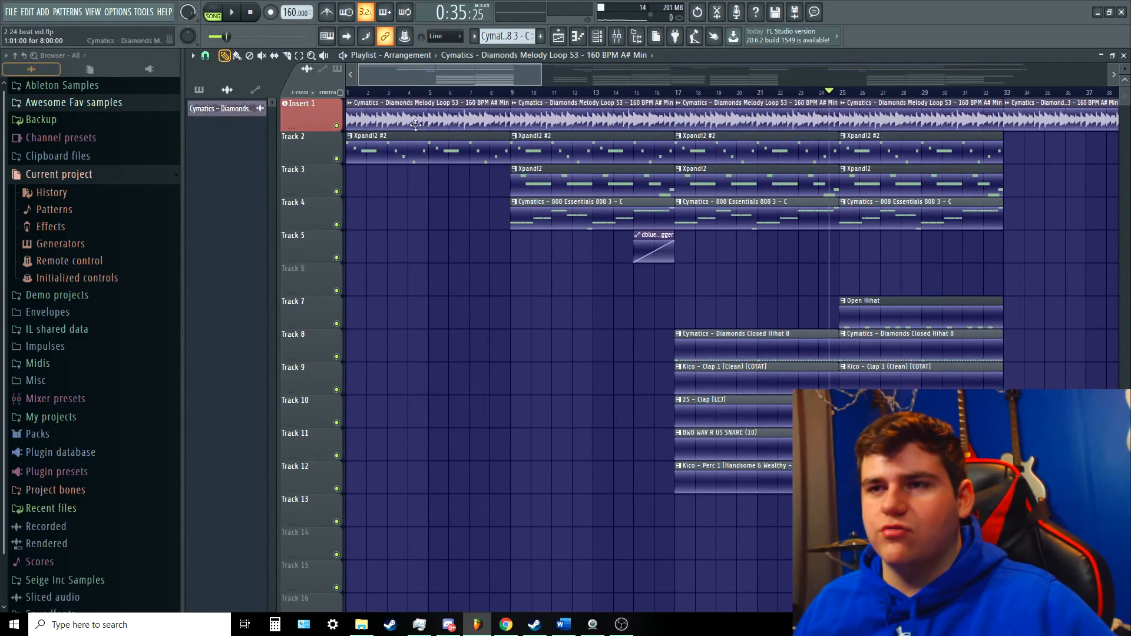
pyautogui.scroll(-2, 438, 170)
pyautogui.scroll(-2, 441, 172)
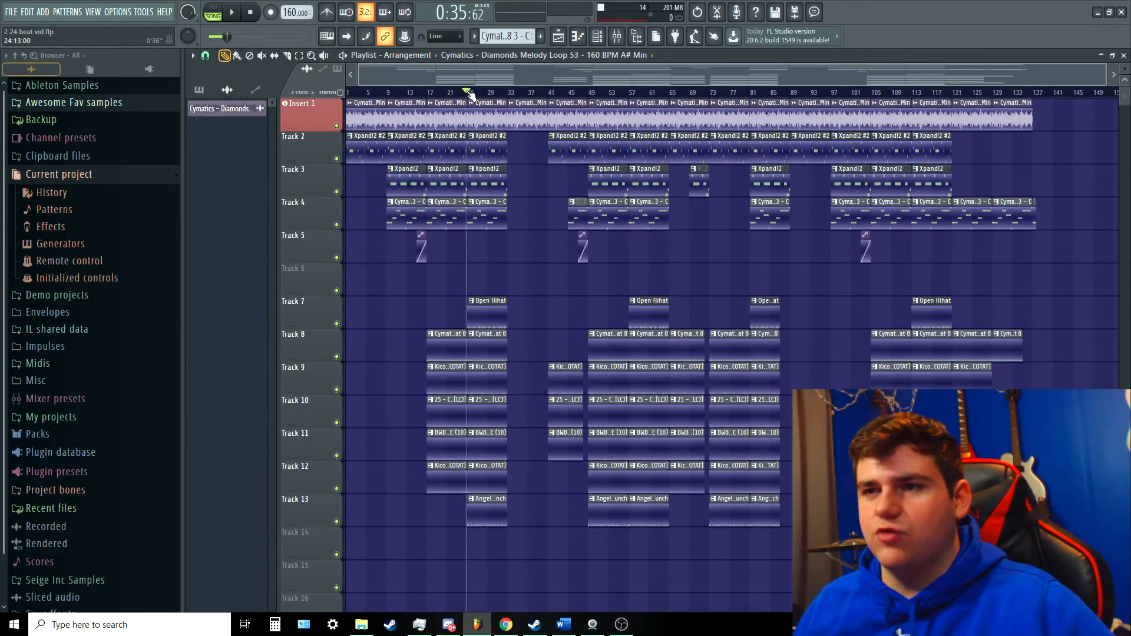
pyautogui.scroll(2, 452, 83)
# Step: Briefly play the drum entry around bar 17
pyautogui.click(455, 59)
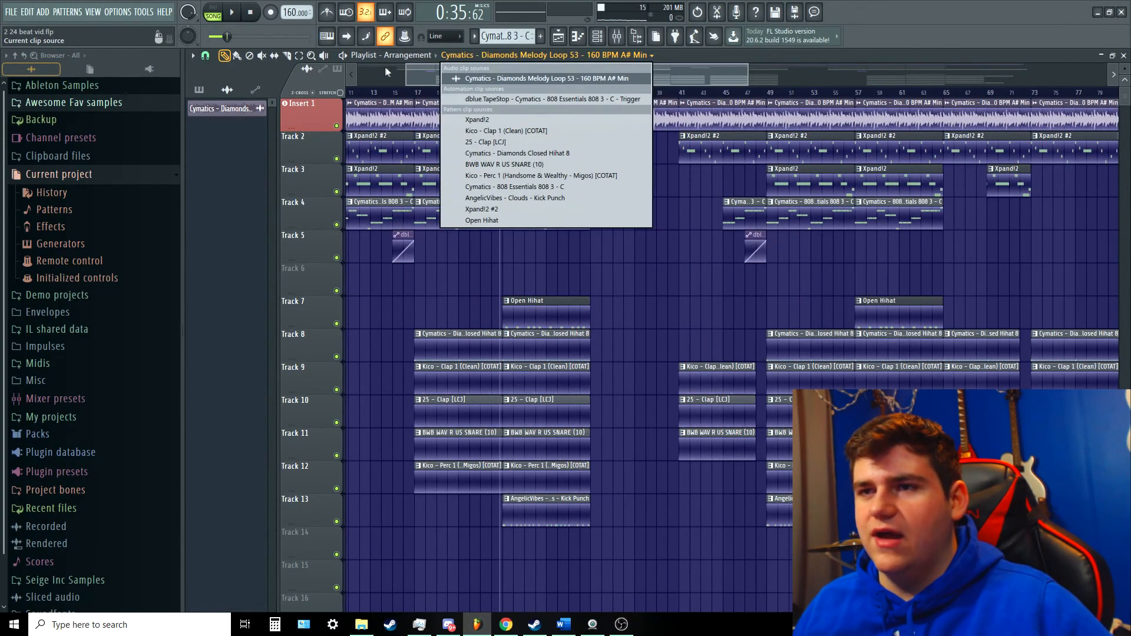
pyautogui.moveTo(423, 72); pyautogui.dragTo(326, 80)
pyautogui.click(528, 93)
pyautogui.press('space')
pyautogui.press('space')
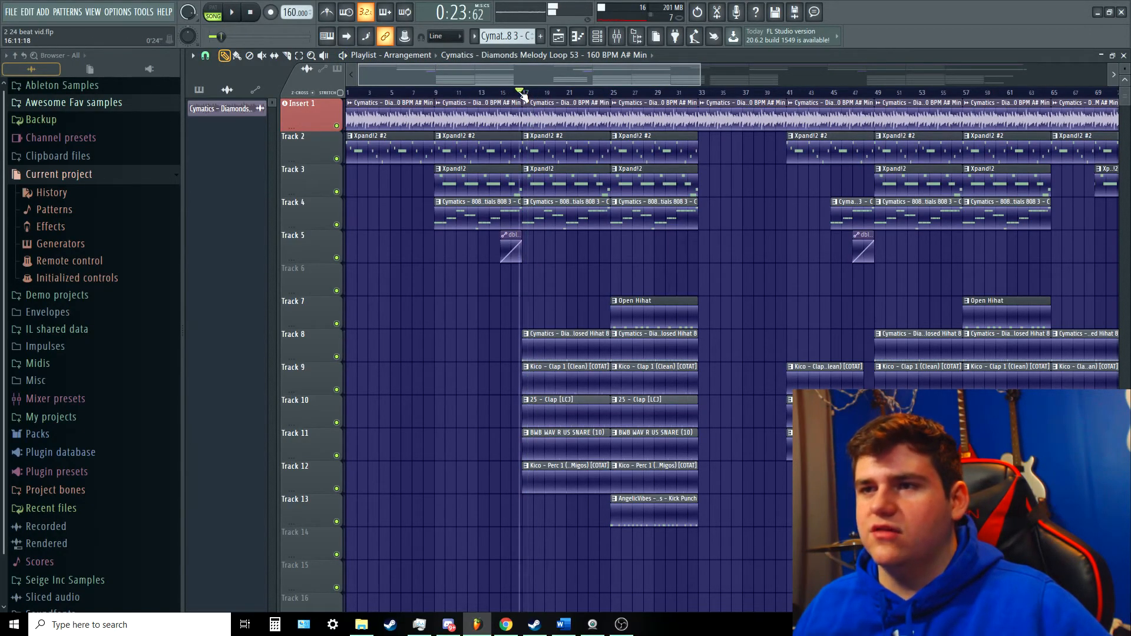
# Step: Examine the 8-bar intro between bars 1 and 9 within the whole arrangement and return the playhead to the start
pyautogui.scroll(-3, 655, 187)
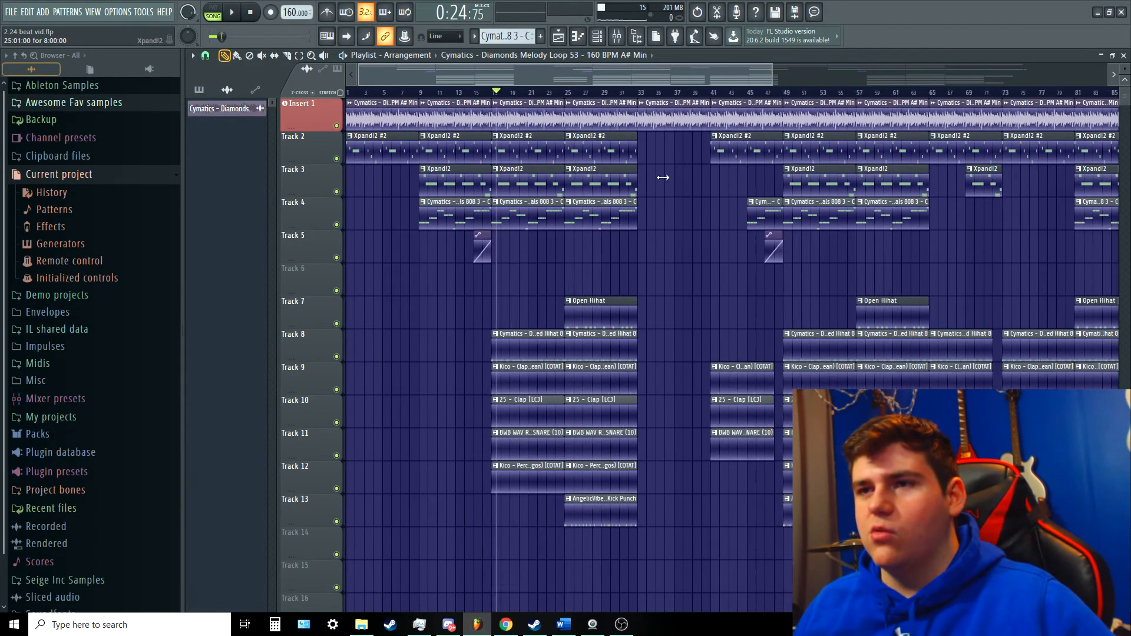
pyautogui.scroll(-1, 655, 188)
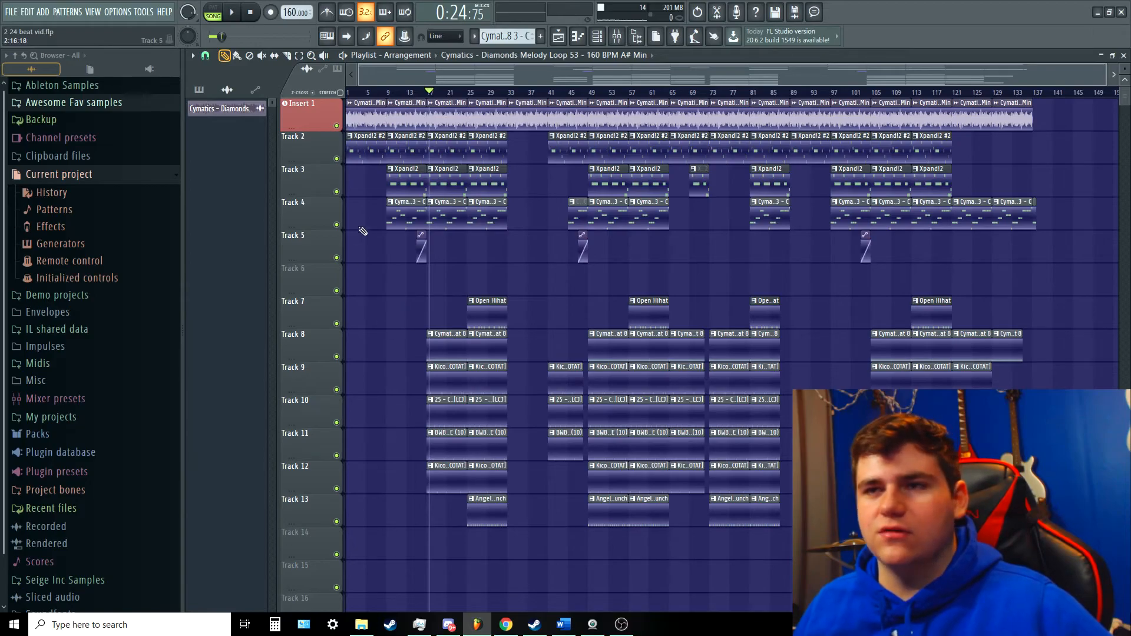
pyautogui.click(389, 94)
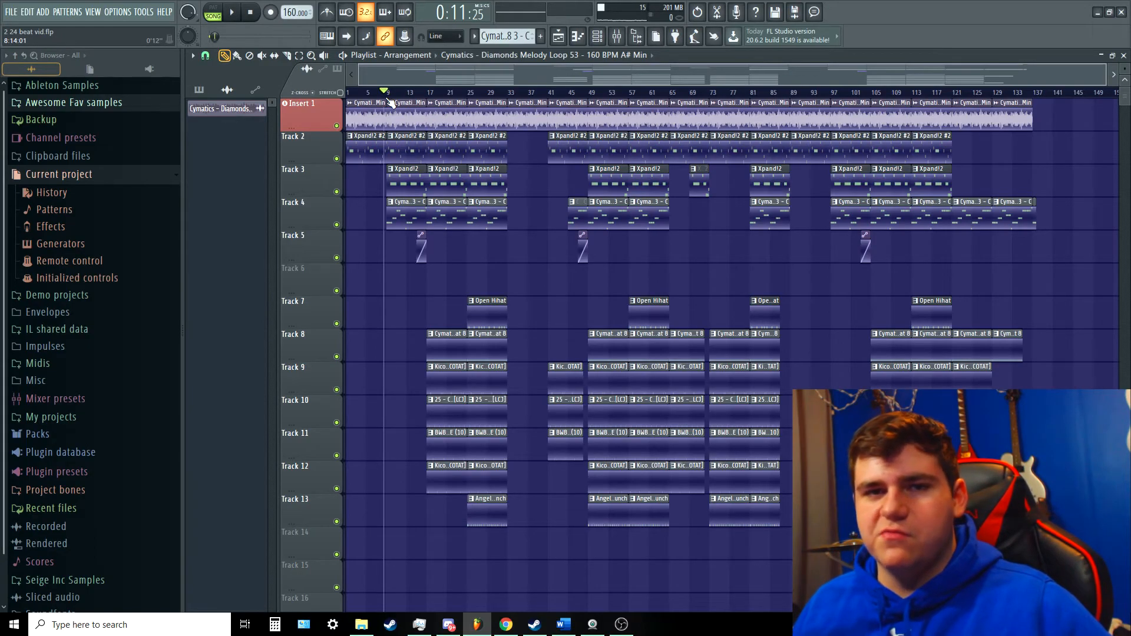
pyautogui.click(387, 96)
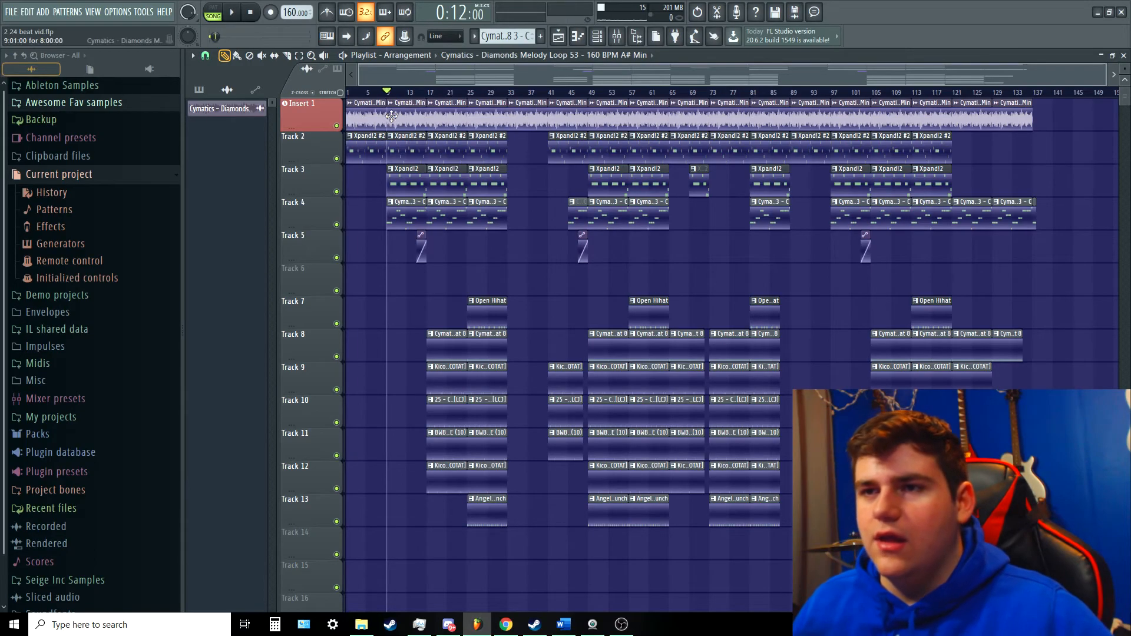
pyautogui.click(346, 96)
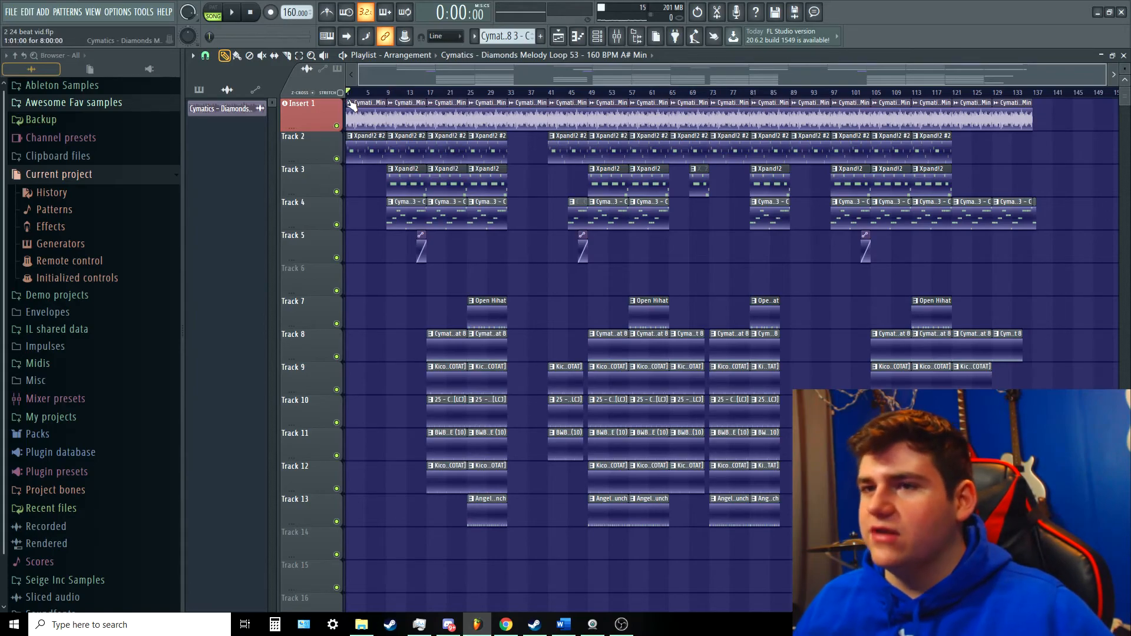
pyautogui.click(382, 95)
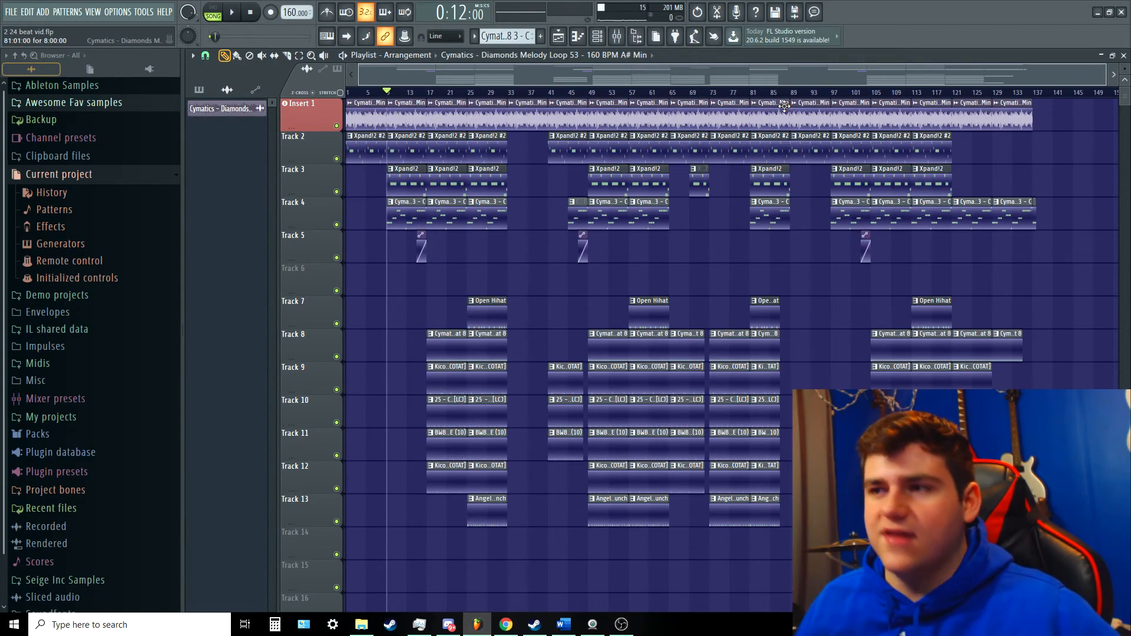
pyautogui.click(891, 93)
pyautogui.click(349, 93)
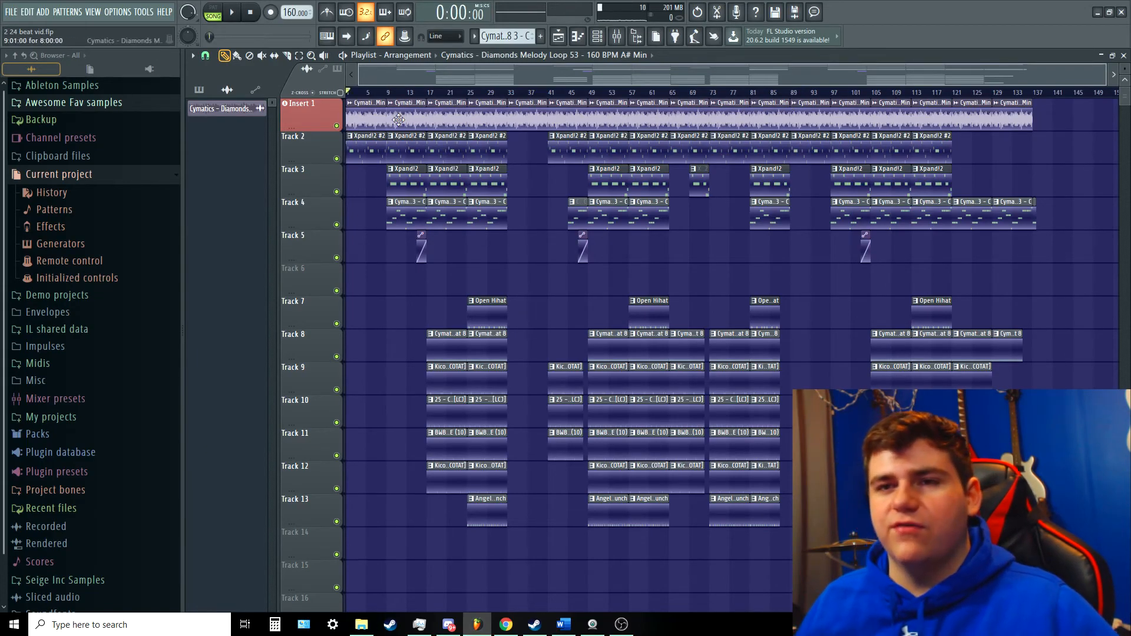
pyautogui.click(388, 93)
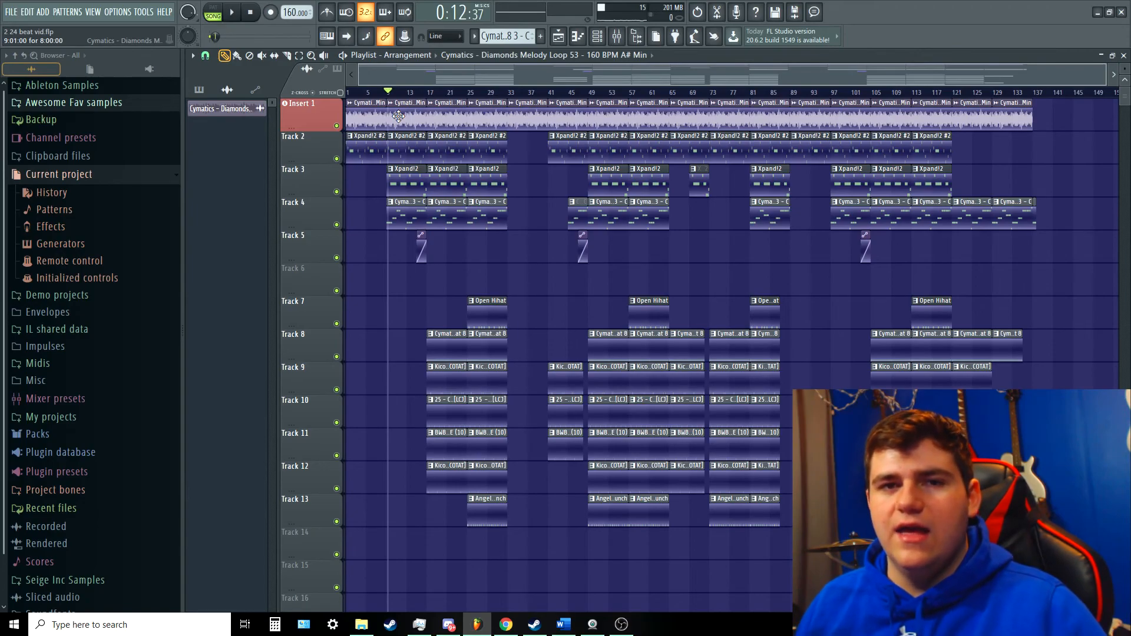
pyautogui.moveTo(387, 92); pyautogui.dragTo(275, 93)
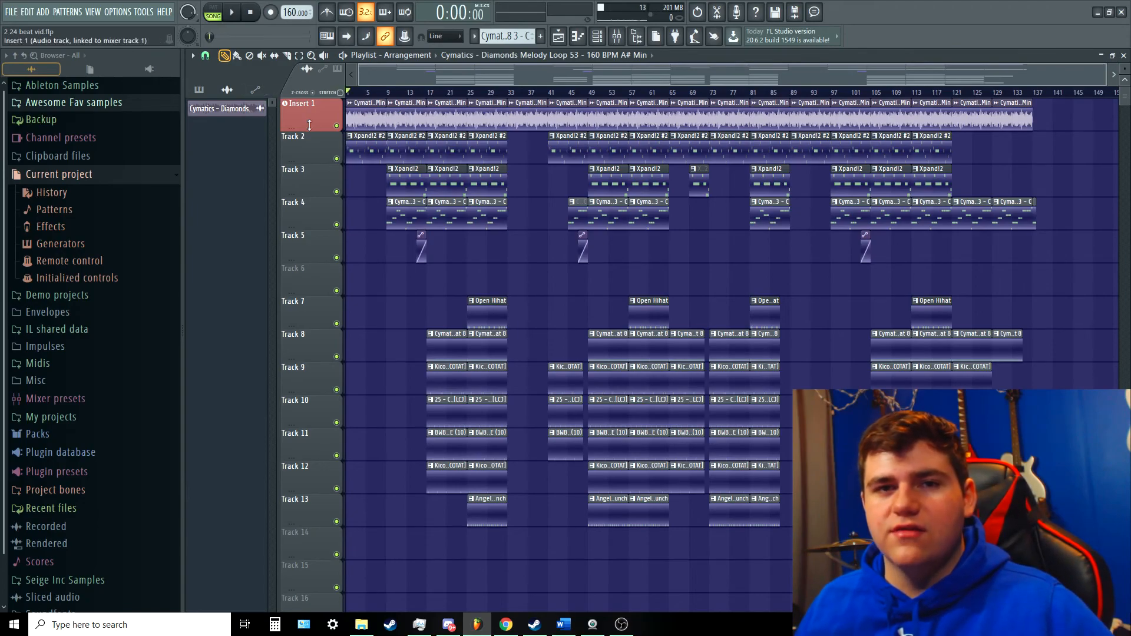